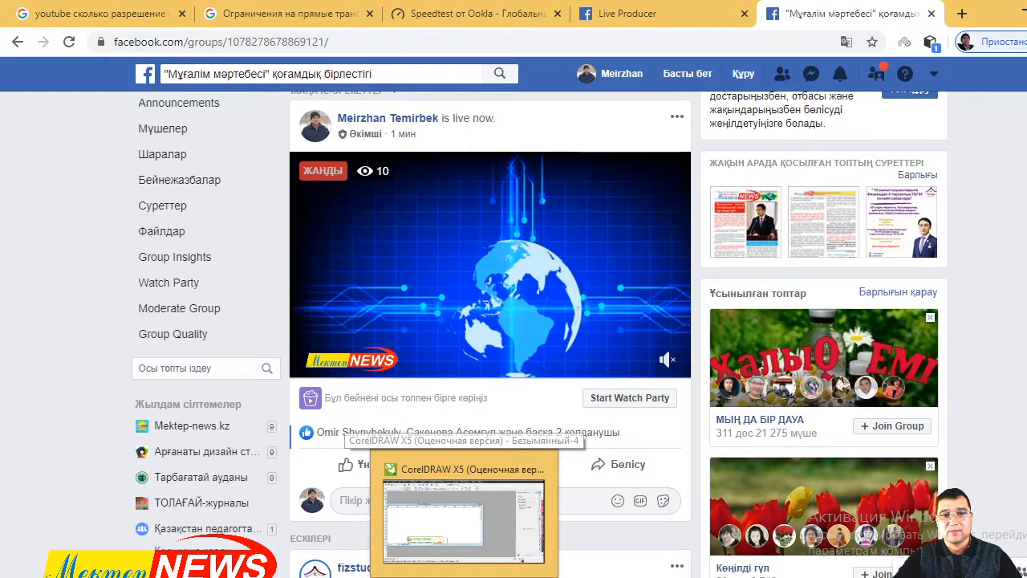
- Switch to CorelDRAW and maximize the window of the document Безымянный-4
mouse_move(500, 540)
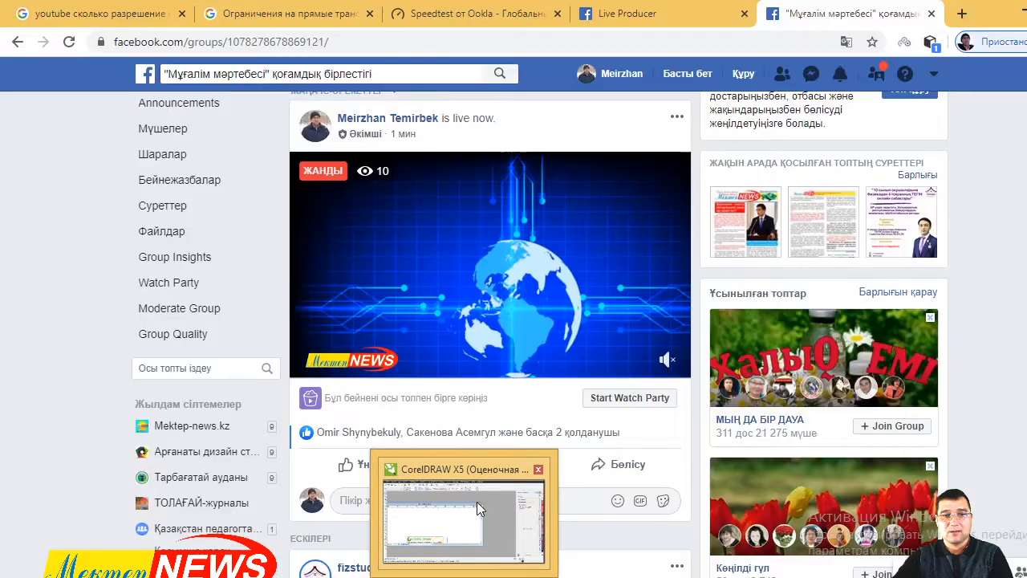
left_click(473, 510)
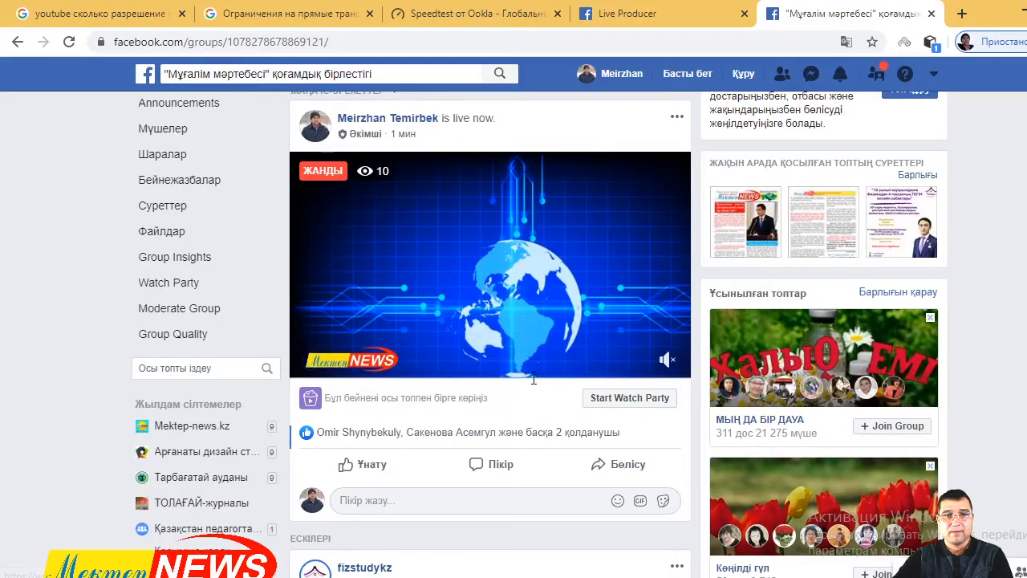
mouse_move(594, 301)
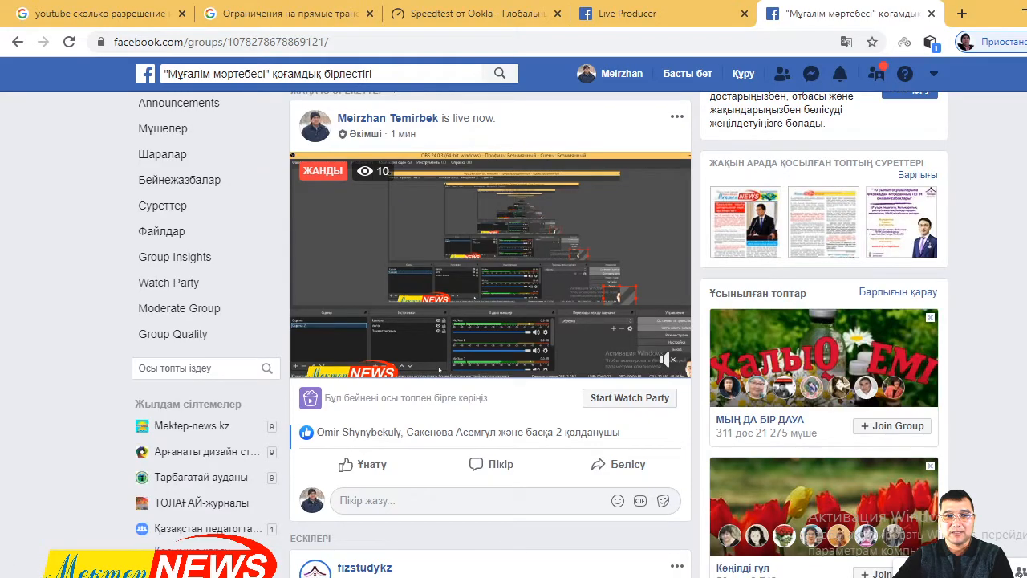
key("alt+Tab")
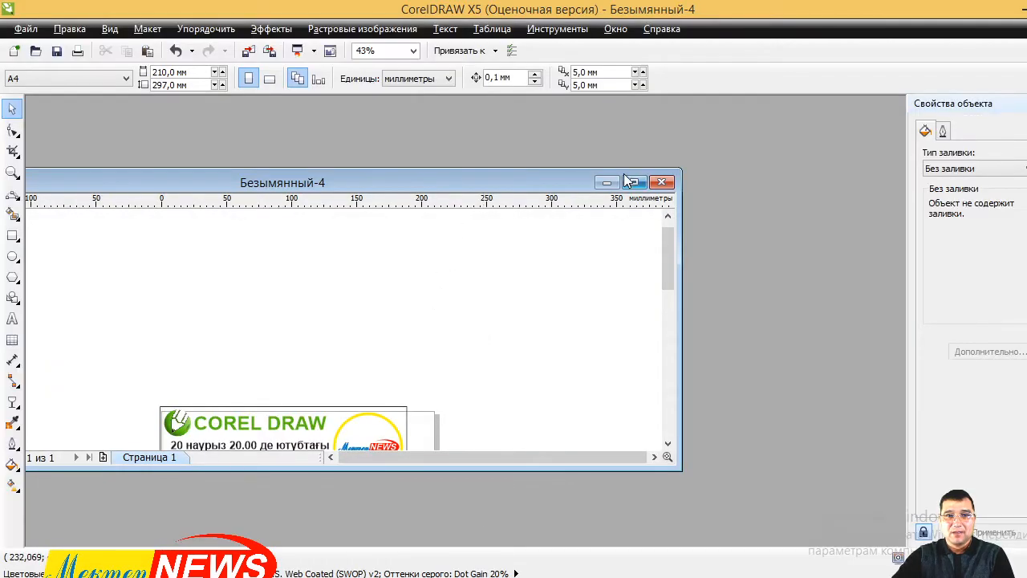
left_click(636, 183)
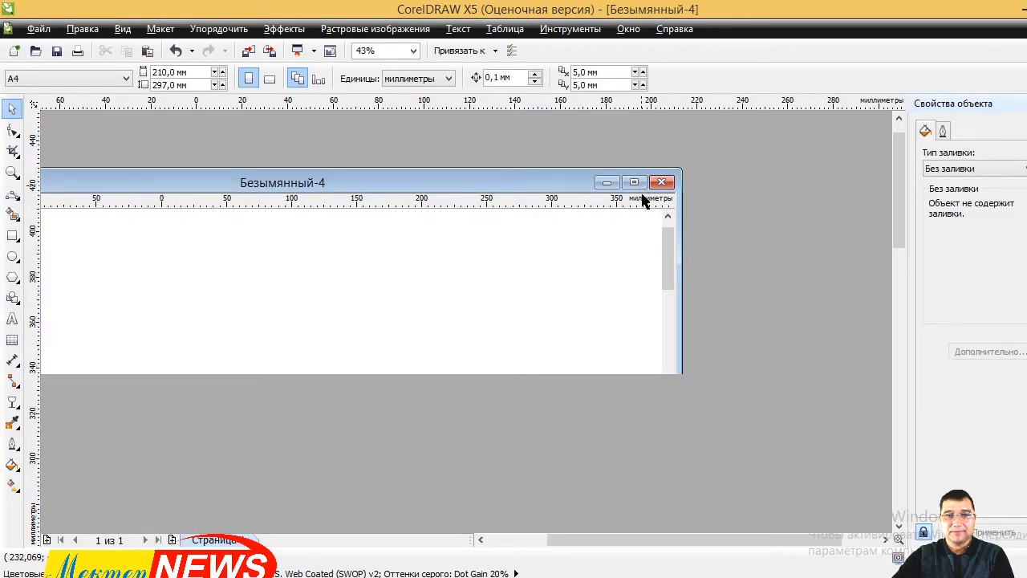
- Delete all the COREL DRAW announcement objects from the A4 page
scroll(409, 255, "down", 3)
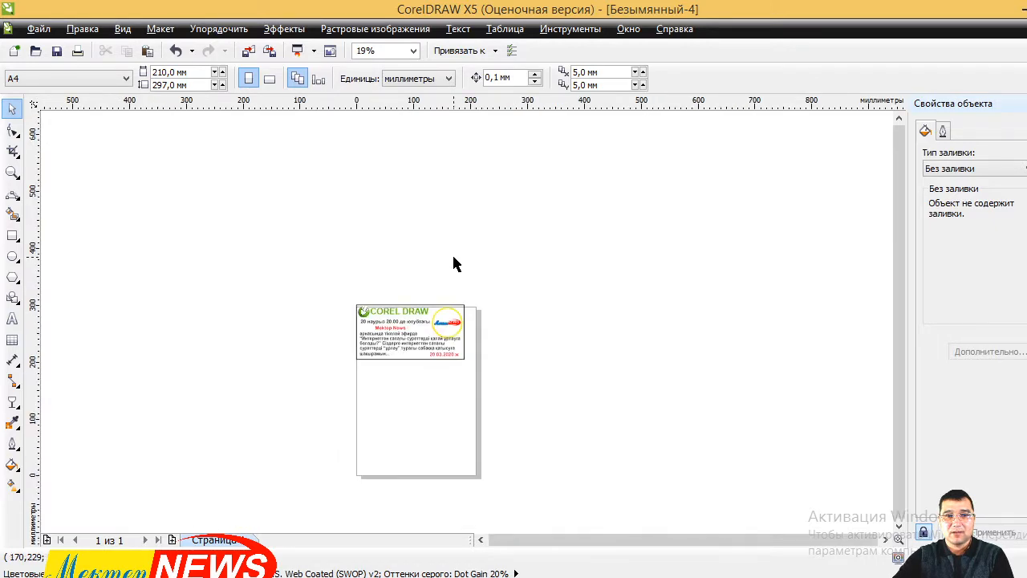
left_click_drag(342, 300, 571, 428)
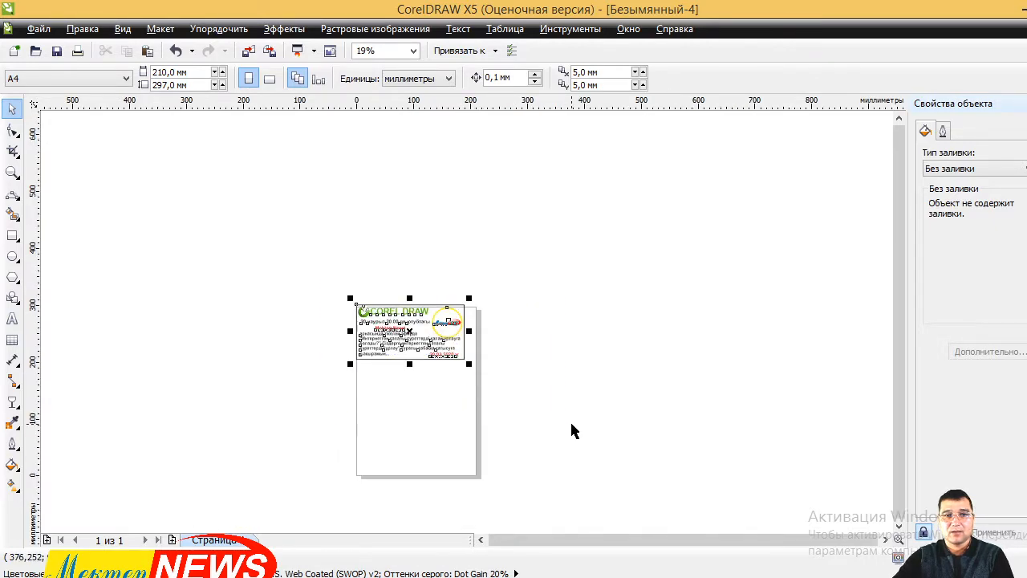
key("Delete")
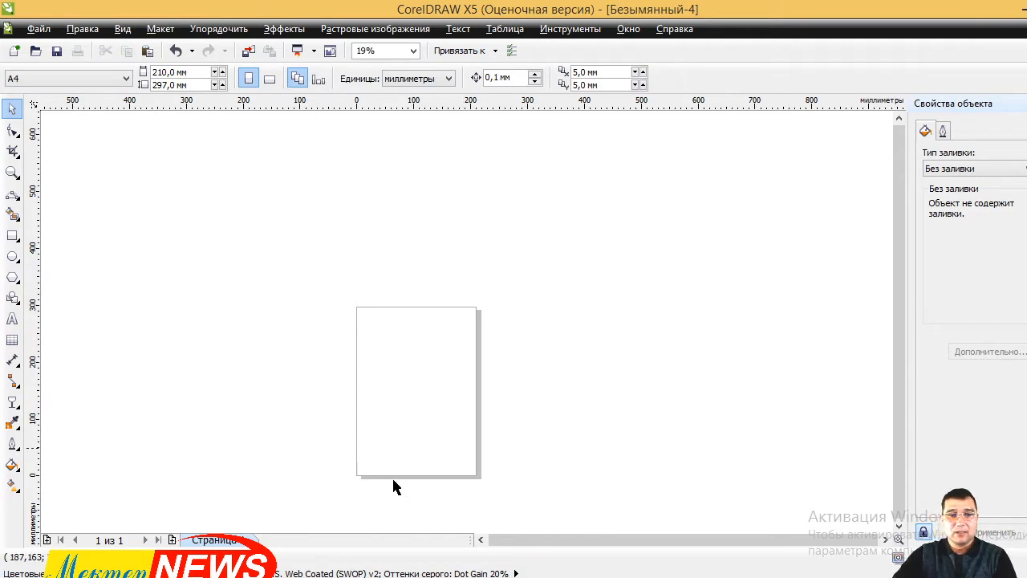
- Switch to the Chrome browser, search Google for "ою" in a new tab and show the image results
left_click(265, 569)
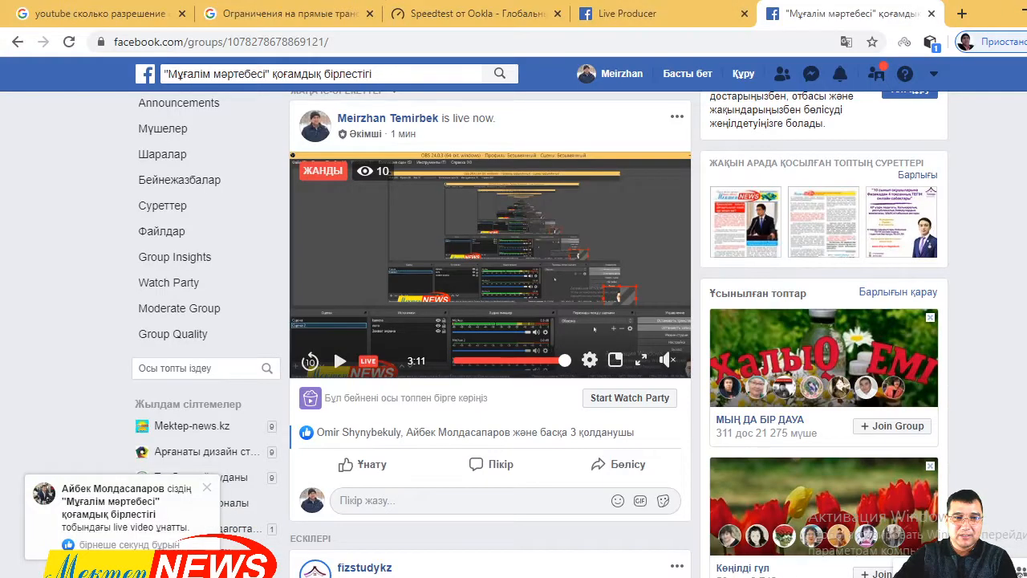
left_click(961, 15)
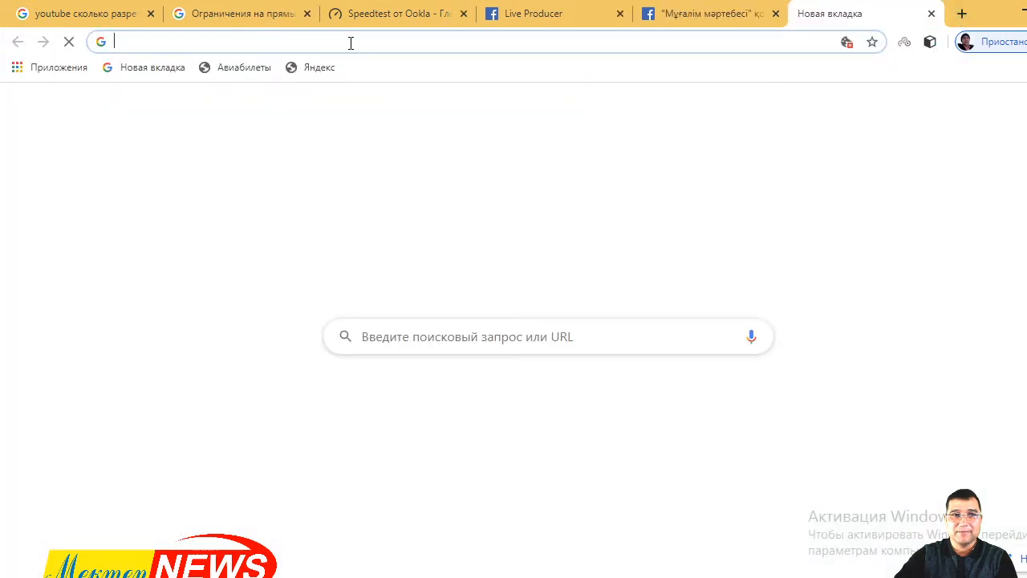
left_click(413, 332)
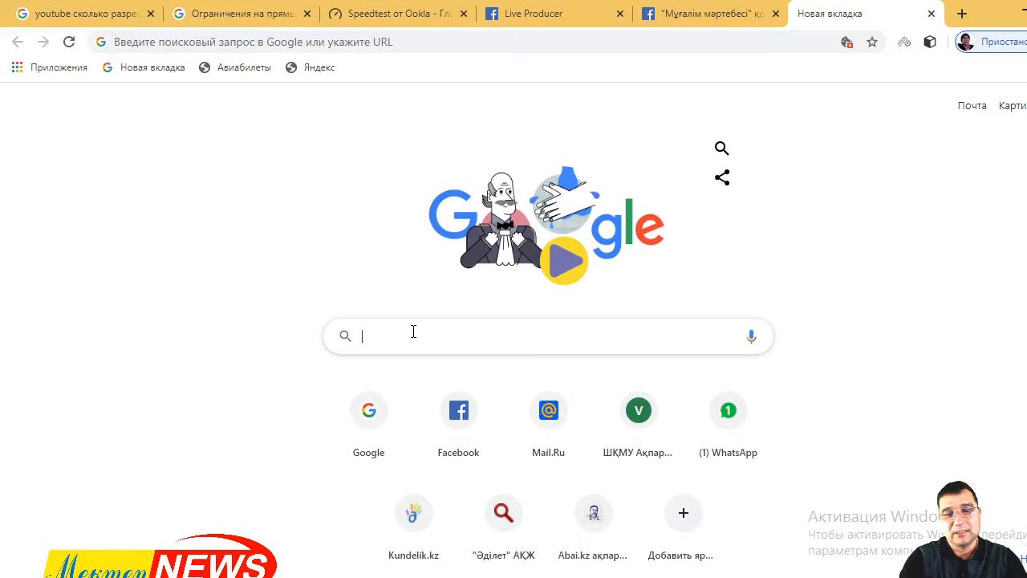
type("ою")
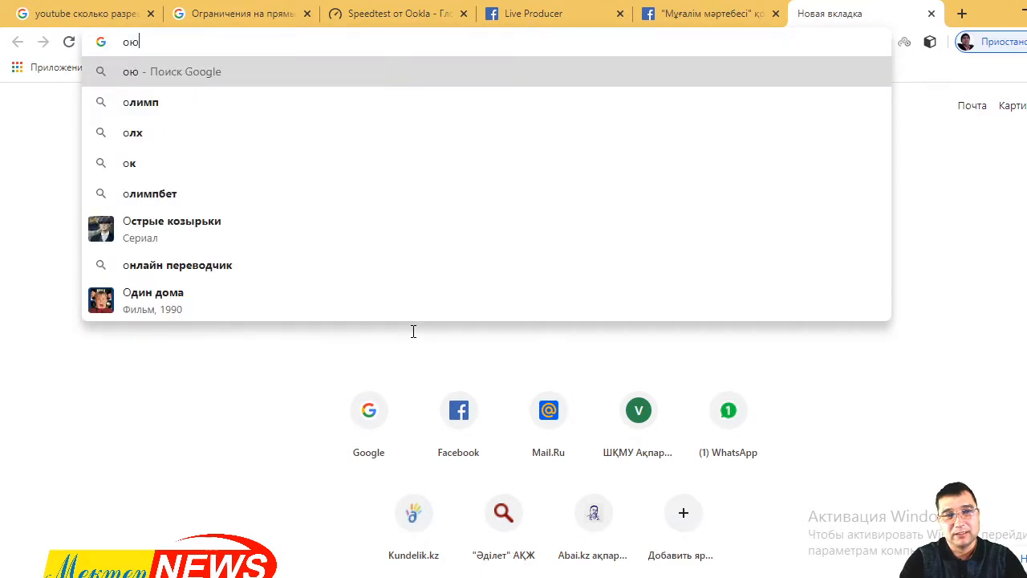
key("Return")
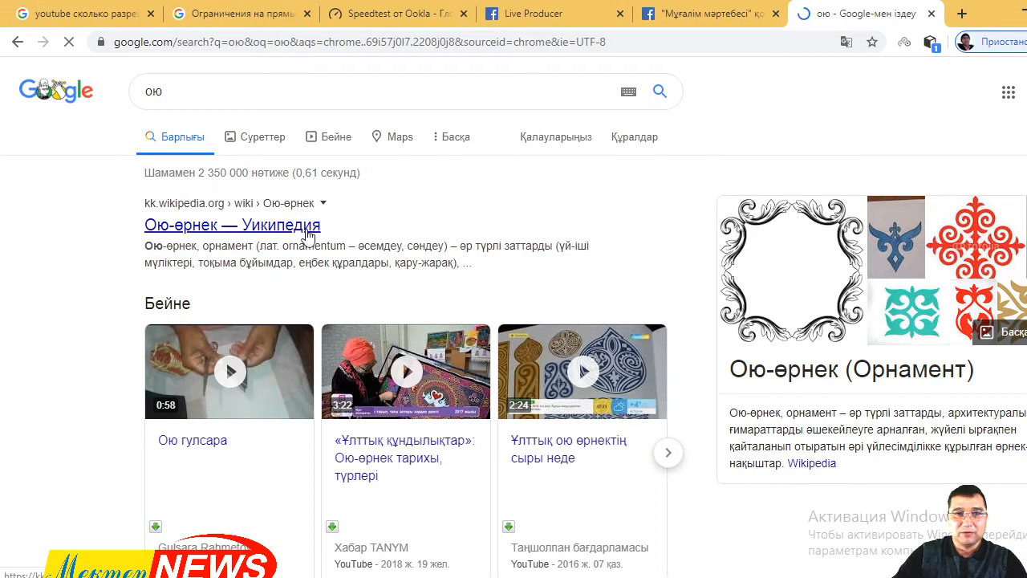
left_click(283, 138)
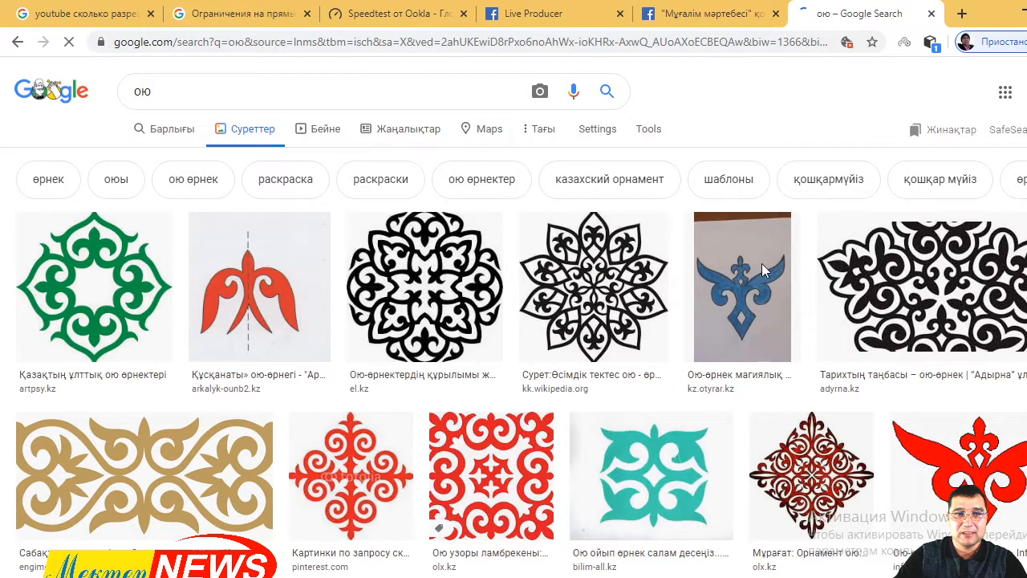
- Browse the ornament image results and open the preview of the red diamond-shaped ornament from pinterest.com
scroll(272, 327, "down", 2)
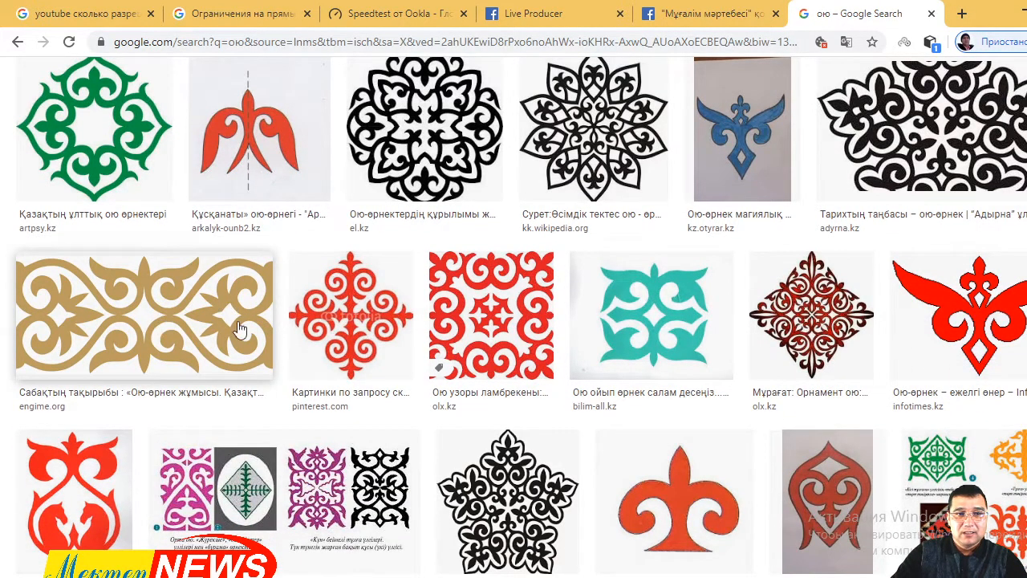
scroll(720, 381, "down", 1)
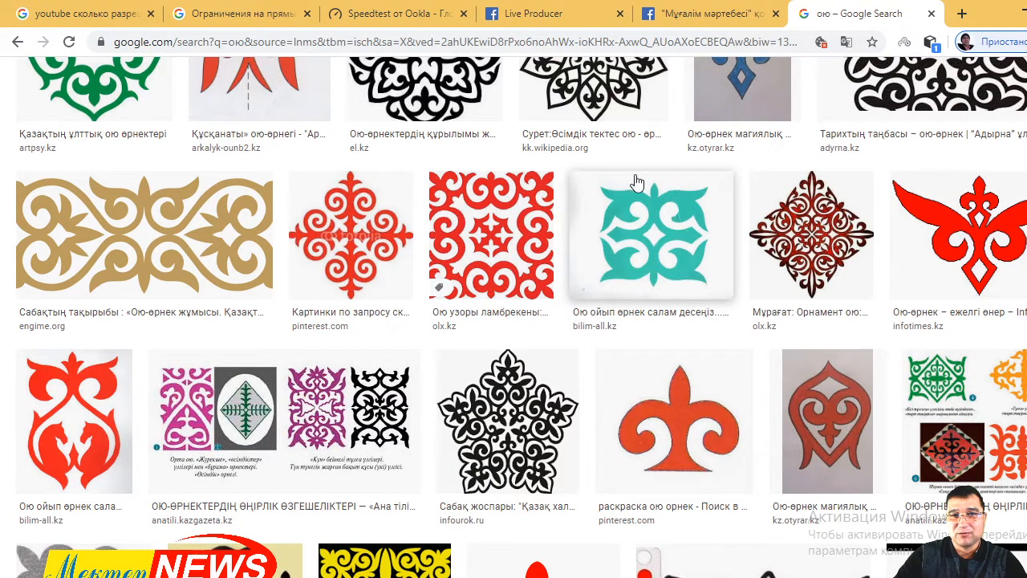
scroll(619, 335, "down", 3)
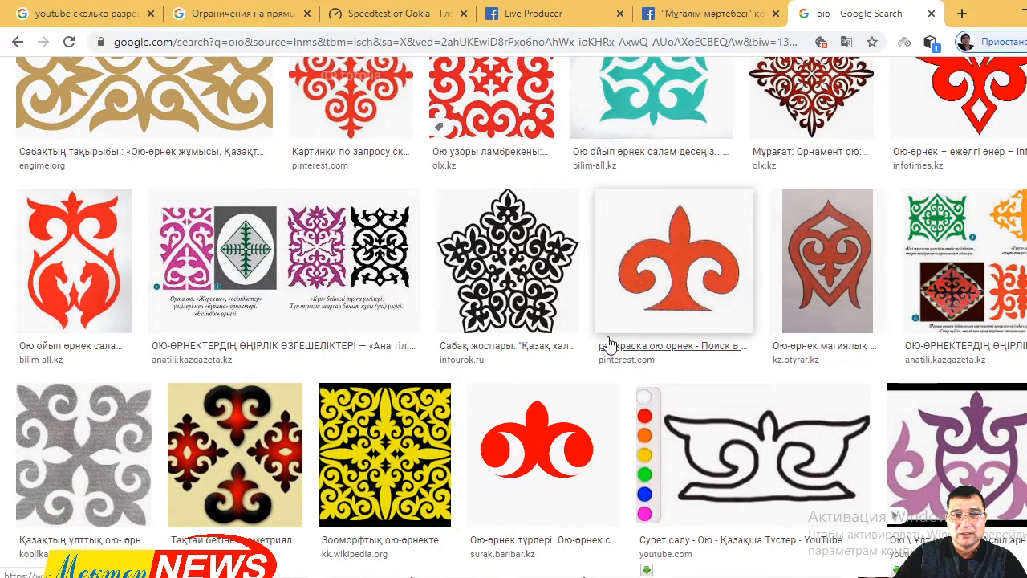
scroll(419, 335, "up", 1)
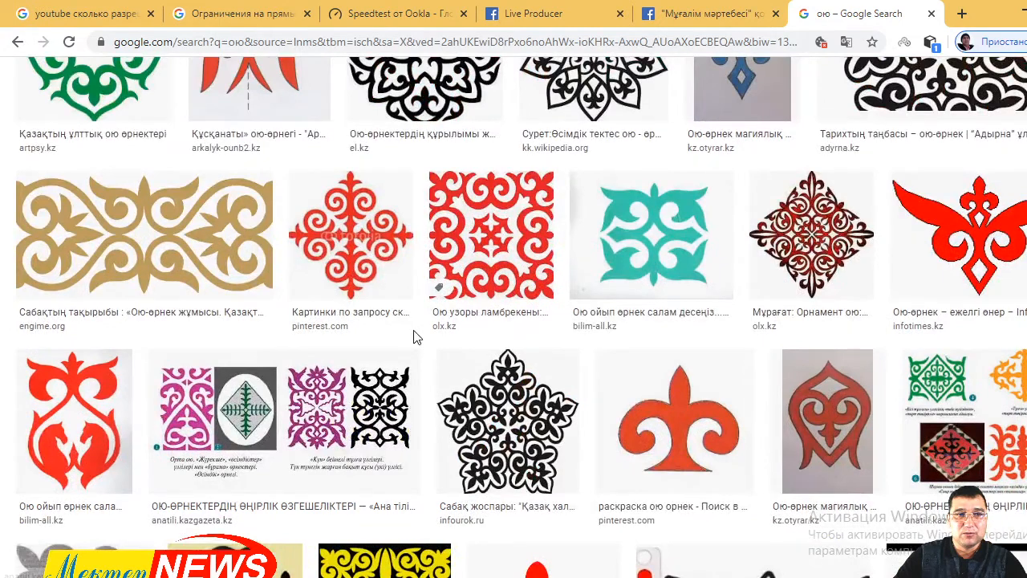
scroll(414, 338, "up", 3)
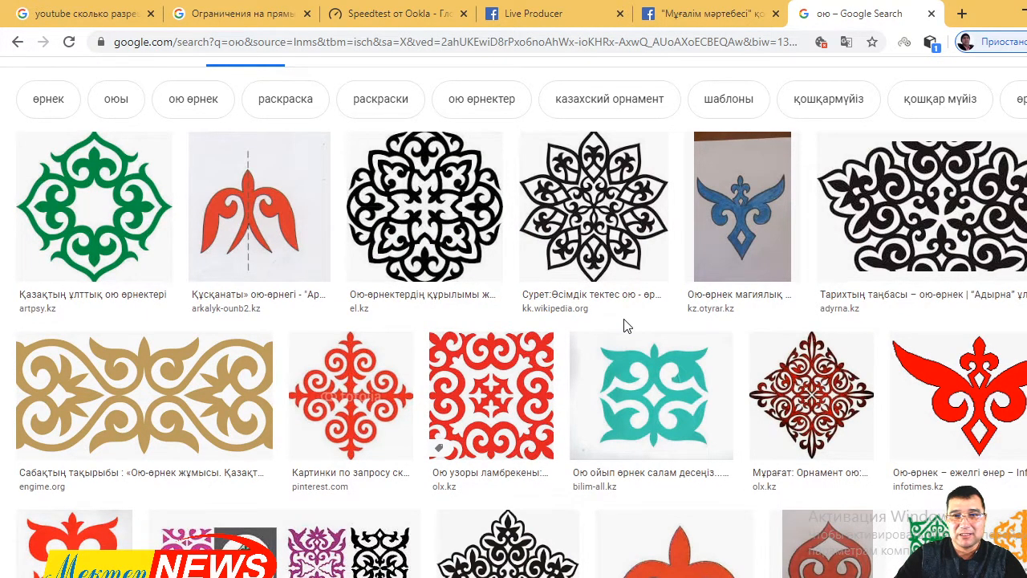
scroll(646, 323, "down", 1)
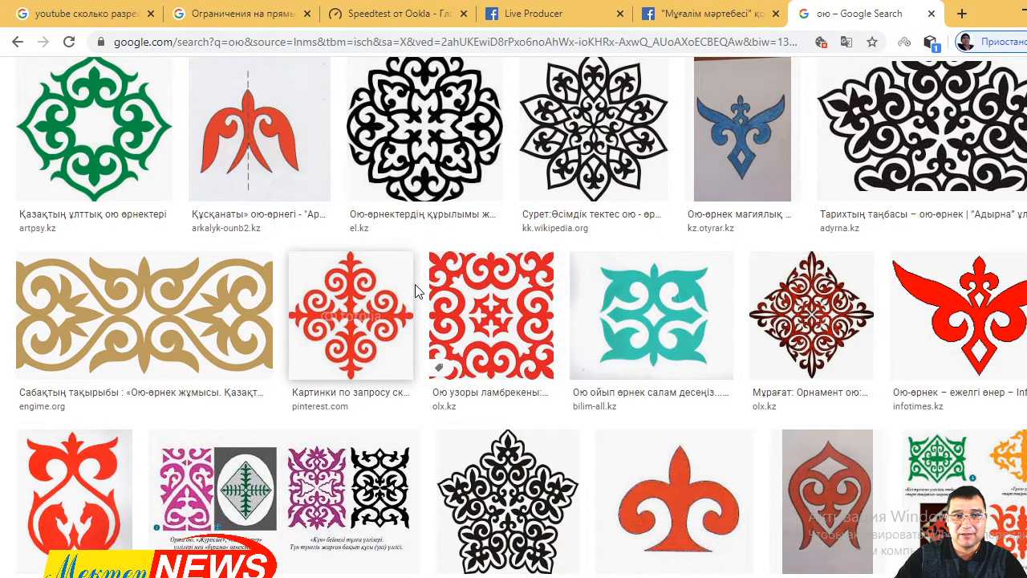
left_click(338, 306)
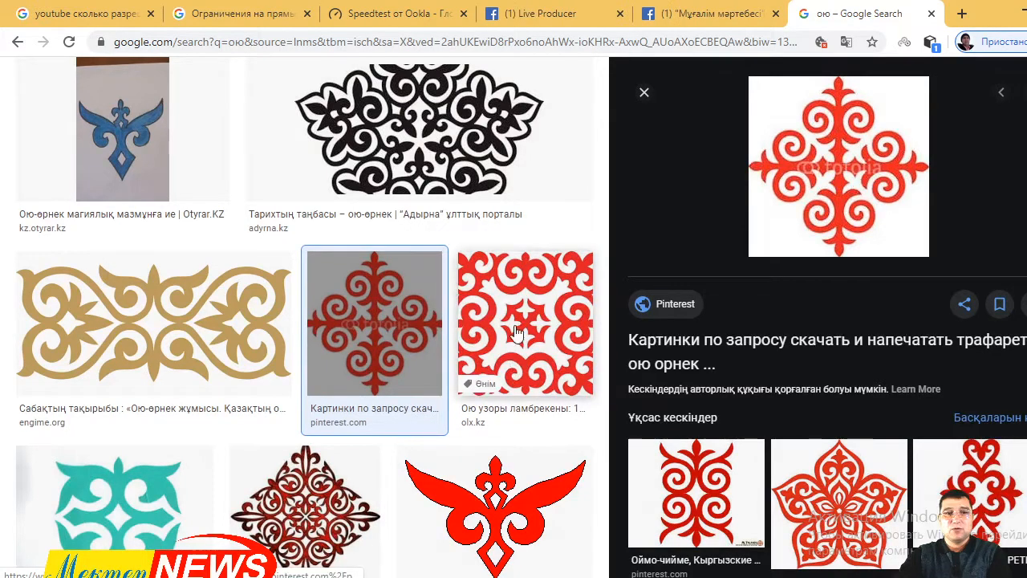
- Look through more ornament image results and the similar images of the previewed ornament for a suitable pattern
scroll(570, 315, "down", 2)
scroll(556, 371, "down", 3)
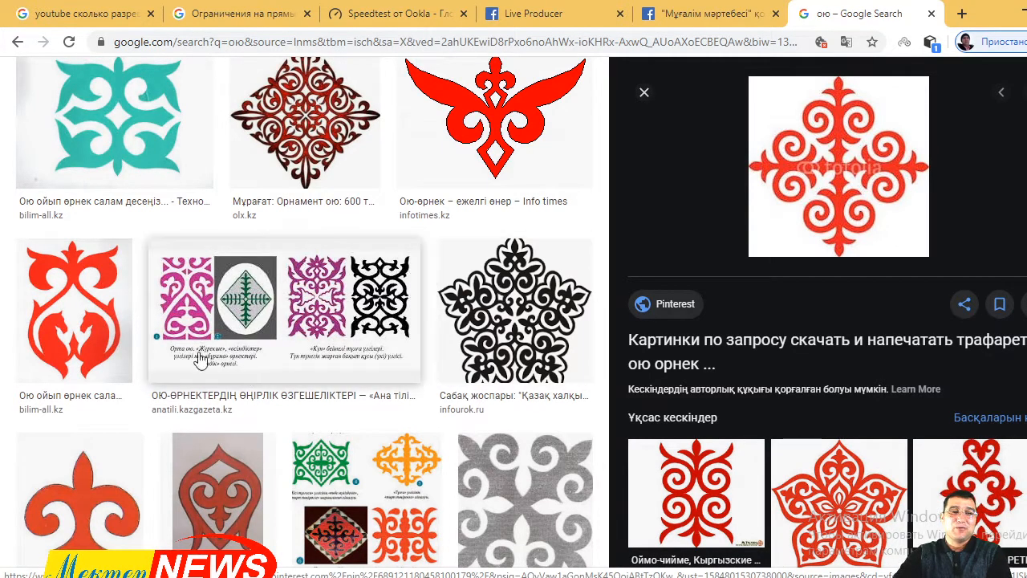
scroll(321, 394, "down", 2)
scroll(336, 389, "down", 2)
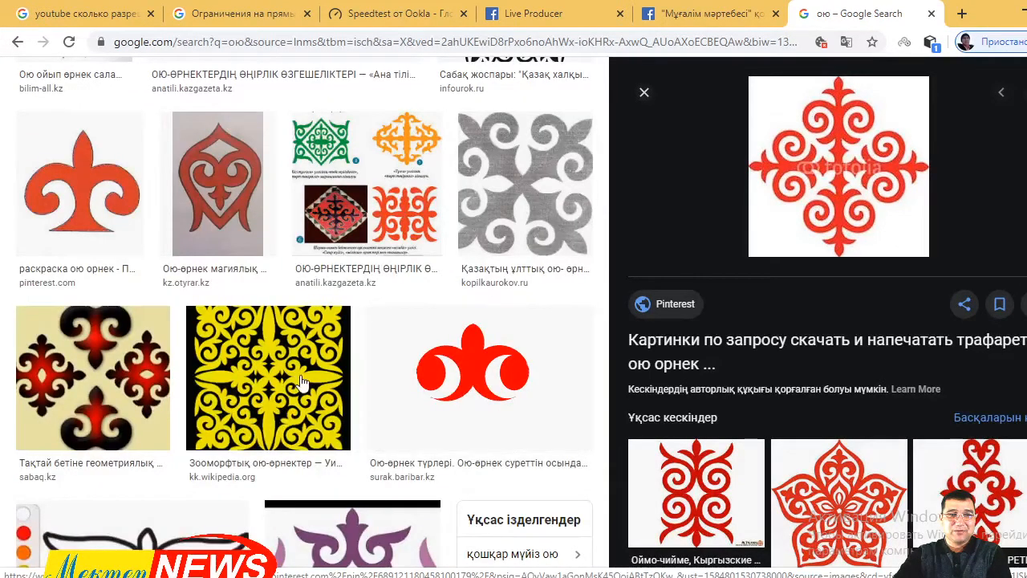
scroll(303, 383, "down", 5)
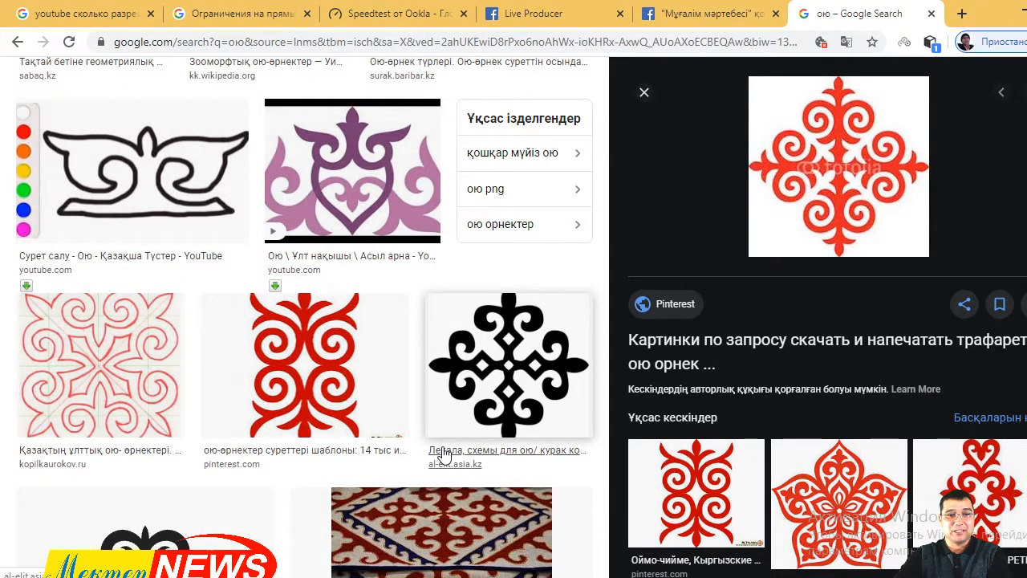
scroll(445, 453, "down", 2)
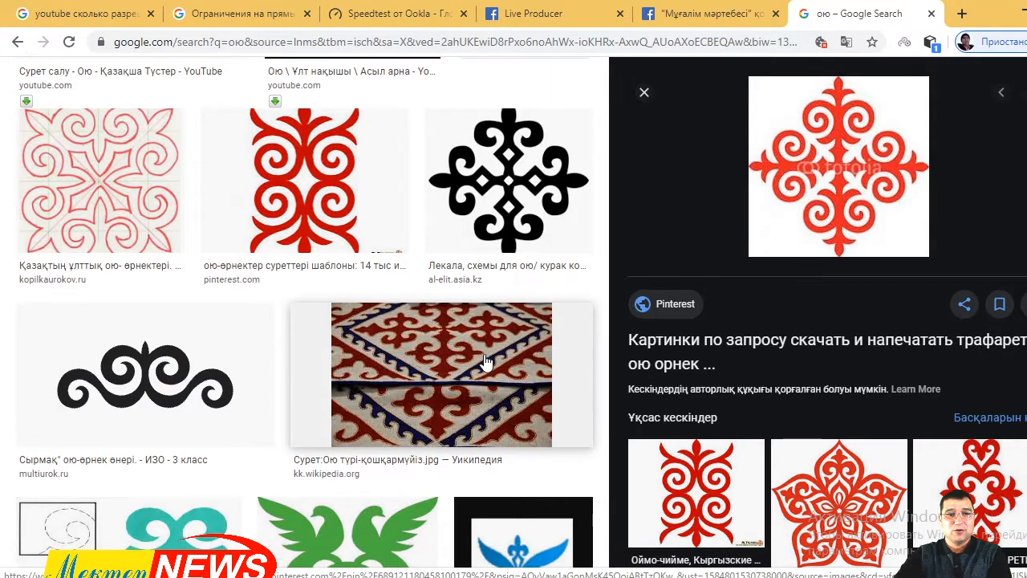
scroll(485, 363, "down", 7)
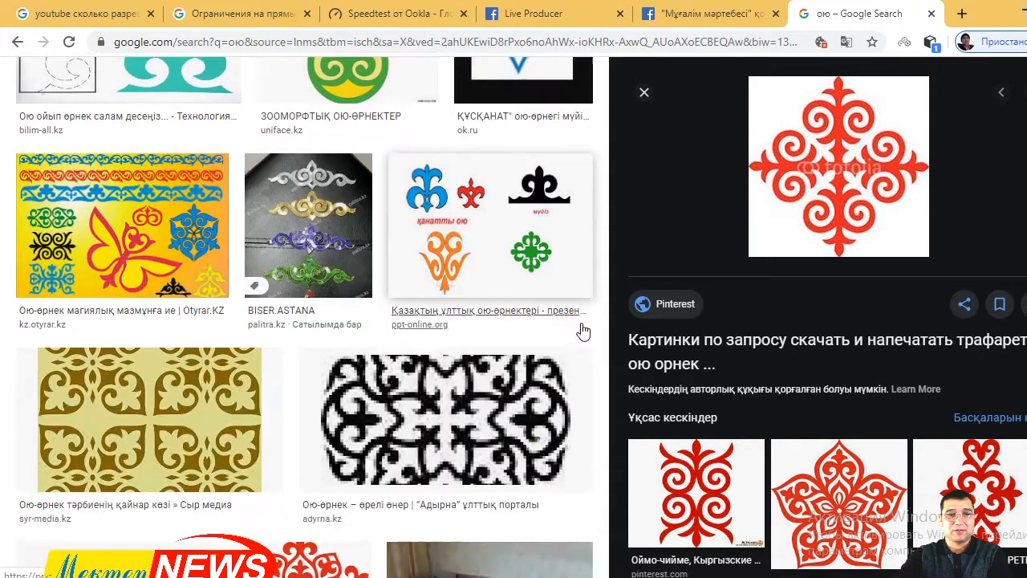
scroll(449, 418, "down", 1)
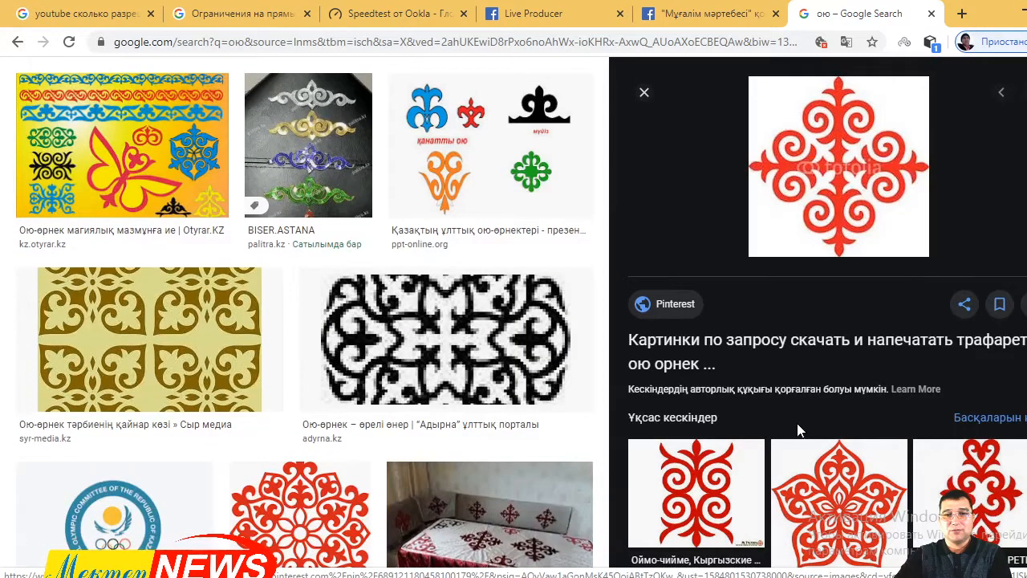
scroll(797, 423, "down", 4)
scroll(878, 374, "down", 2)
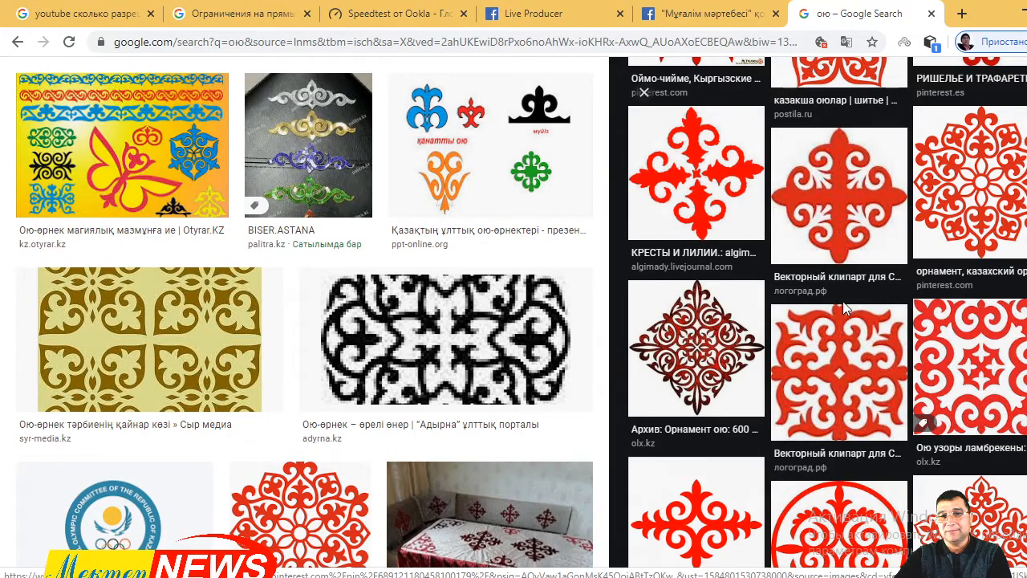
scroll(851, 400, "down", 2)
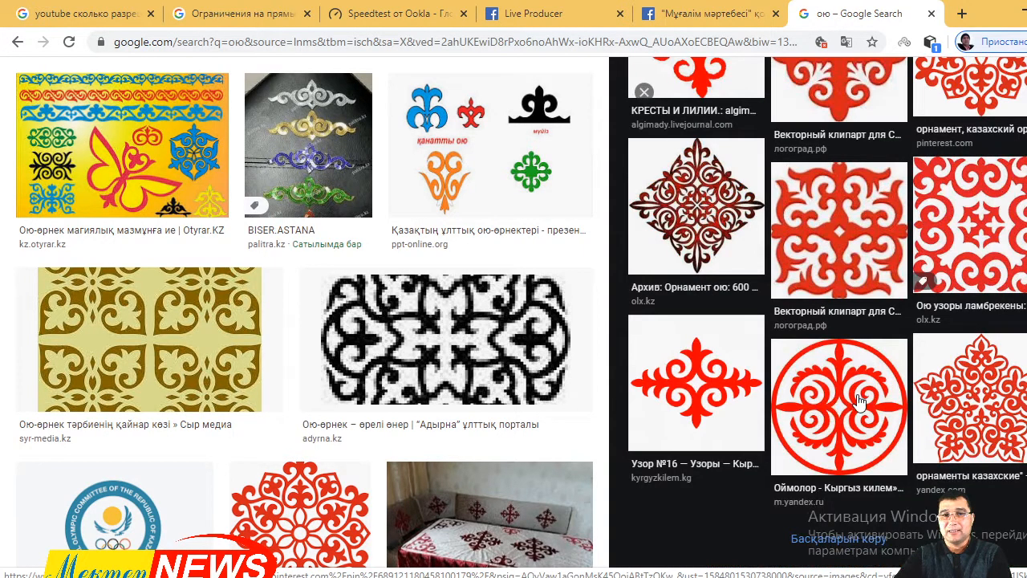
scroll(648, 404, "down", 2)
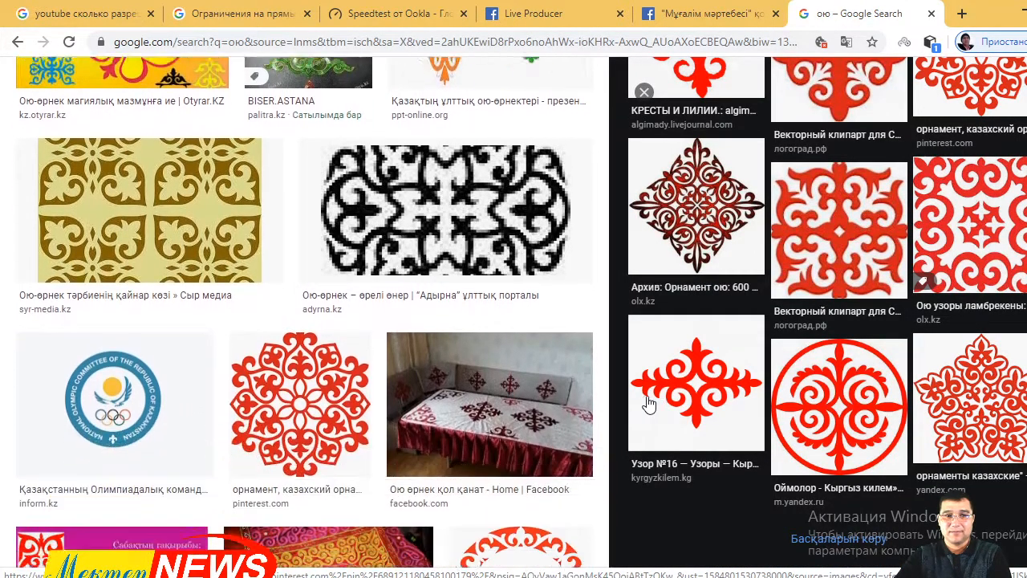
scroll(649, 404, "down", 7)
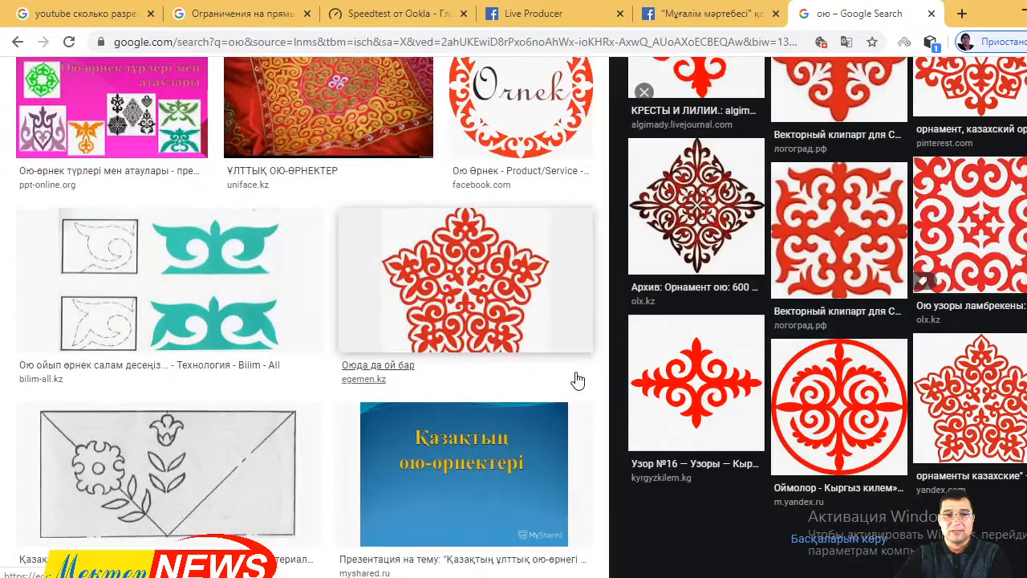
scroll(574, 380, "down", 3)
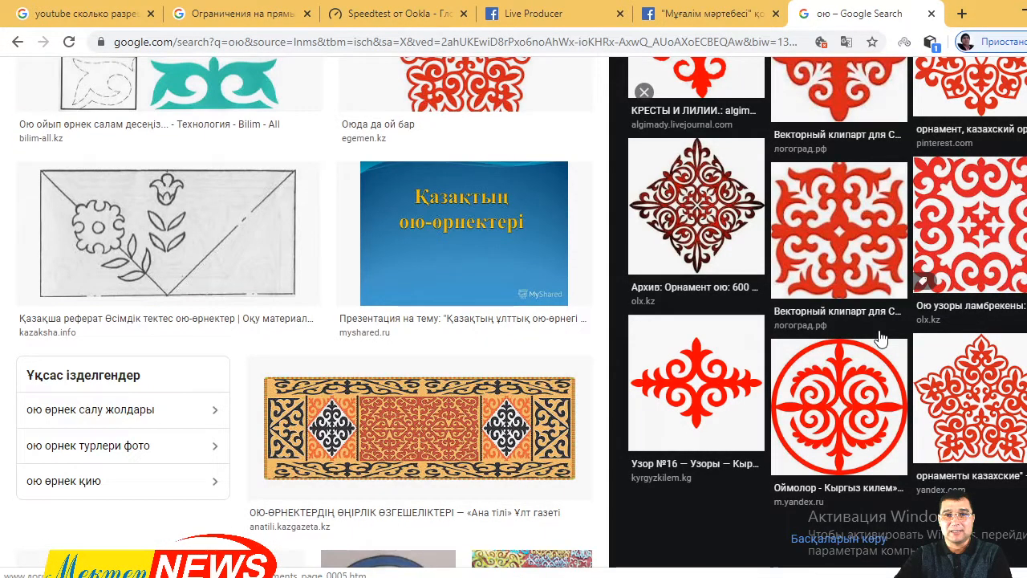
- Preview the red square ornament among the similar images from the CorelDRAW vector clipart page and copy the image
scroll(881, 338, "up", 3)
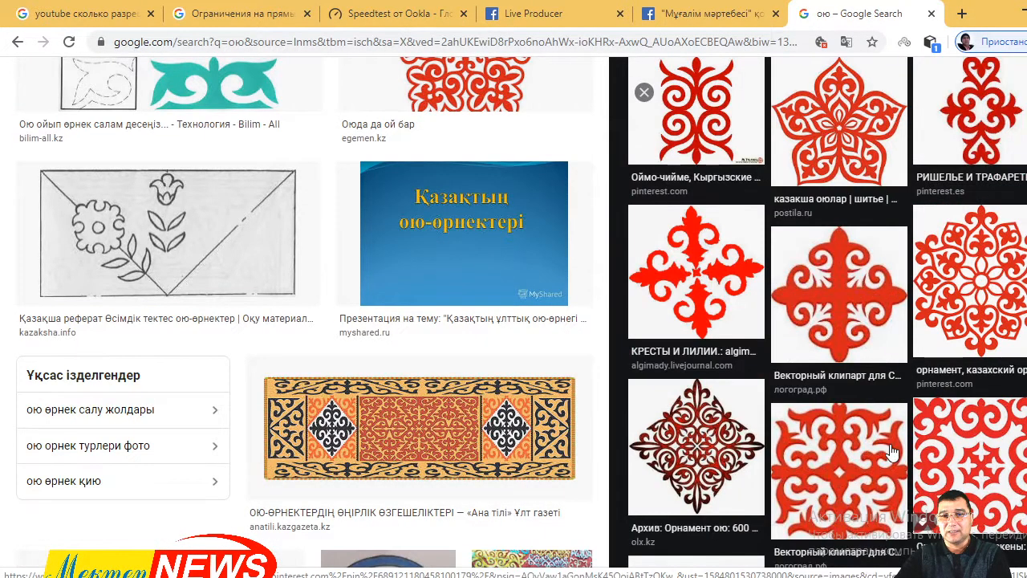
left_click(848, 436)
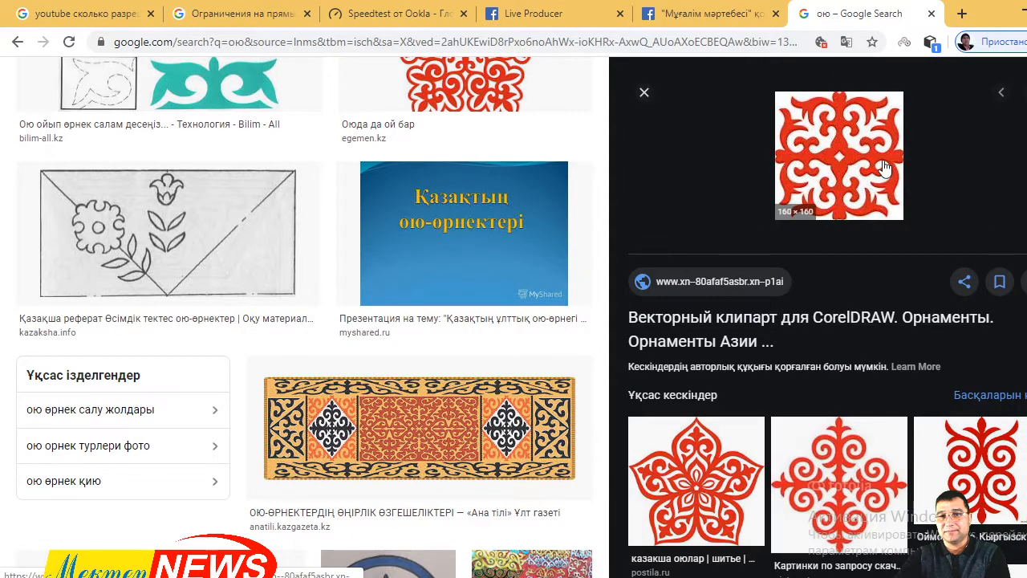
right_click(856, 129)
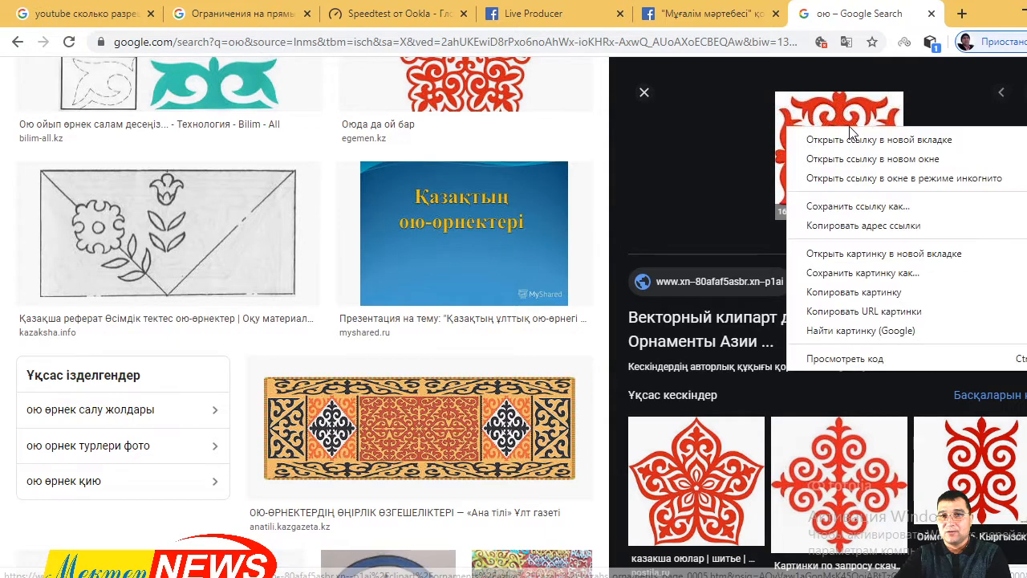
left_click(857, 292)
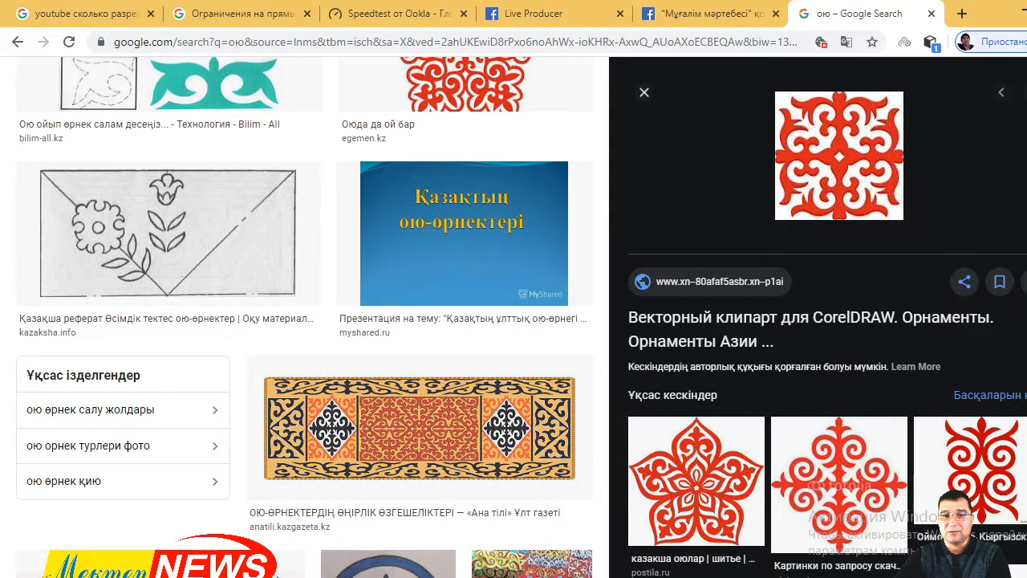
key("alt+Tab")
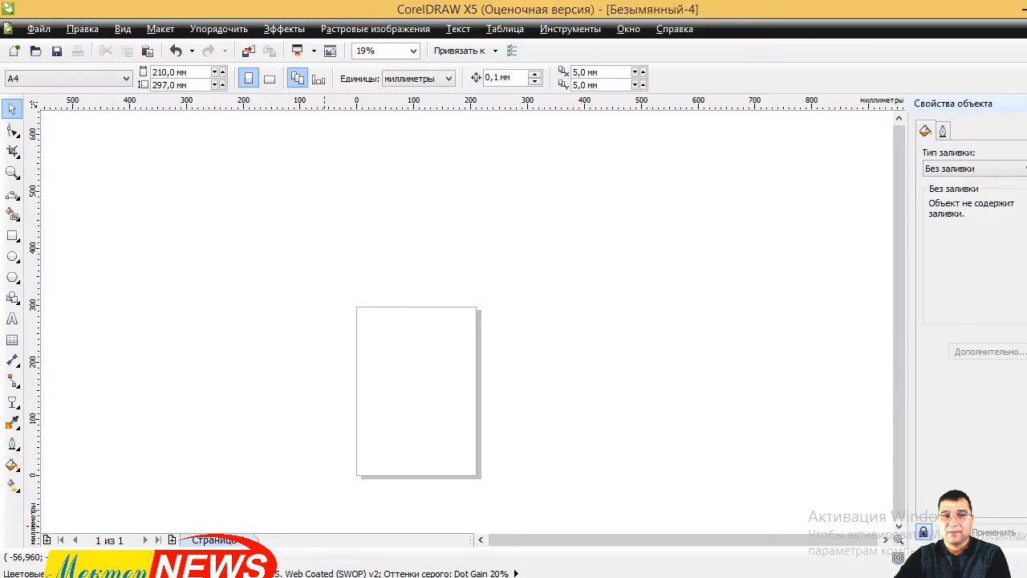
key("alt+Tab")
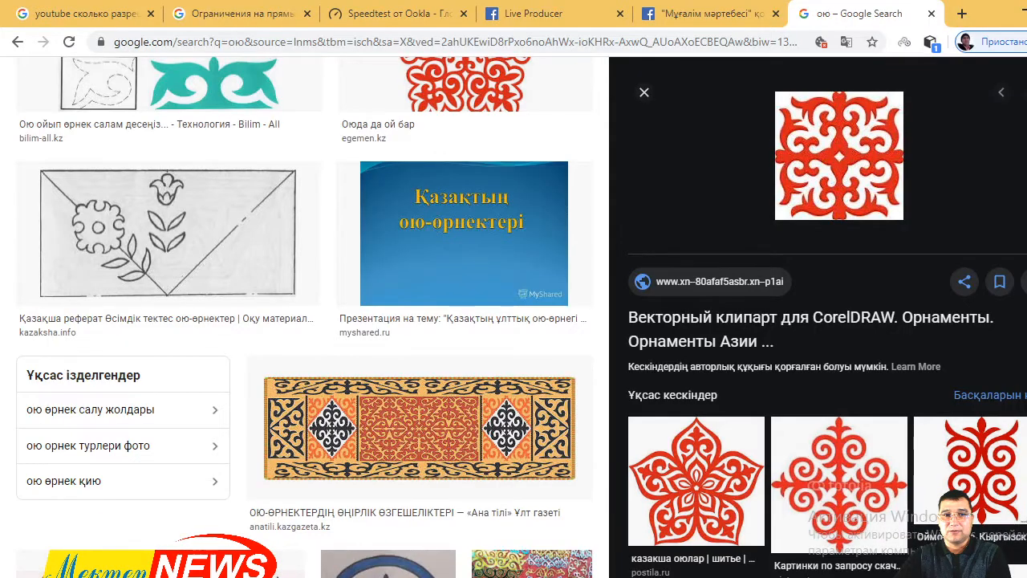
left_click(647, 13)
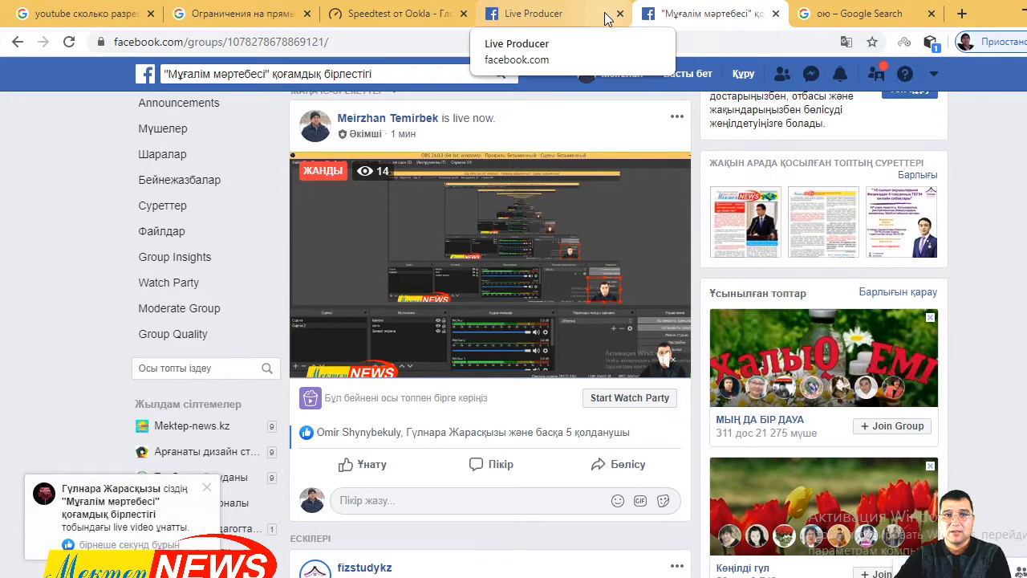
left_click(551, 19)
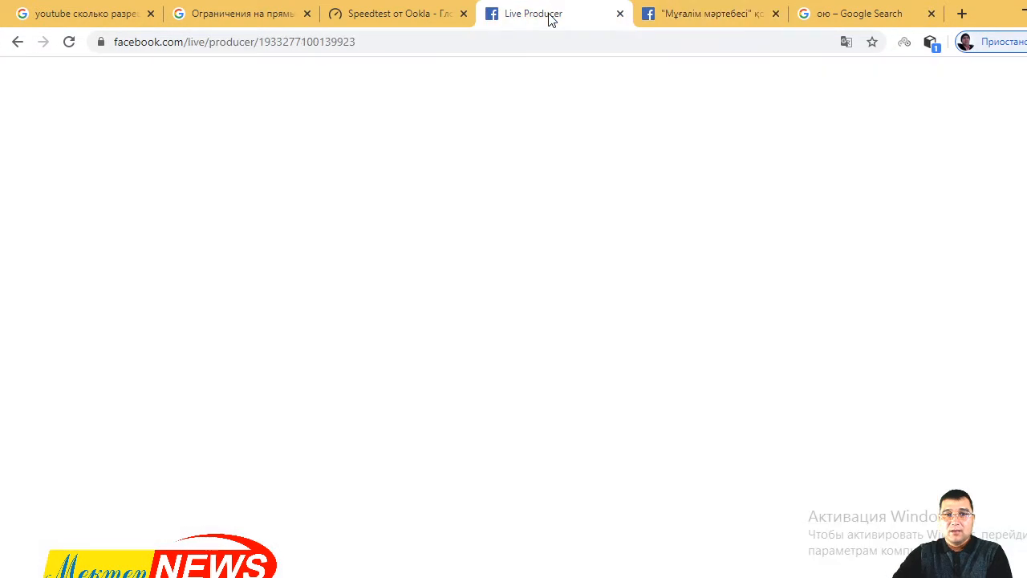
key("alt+Tab")
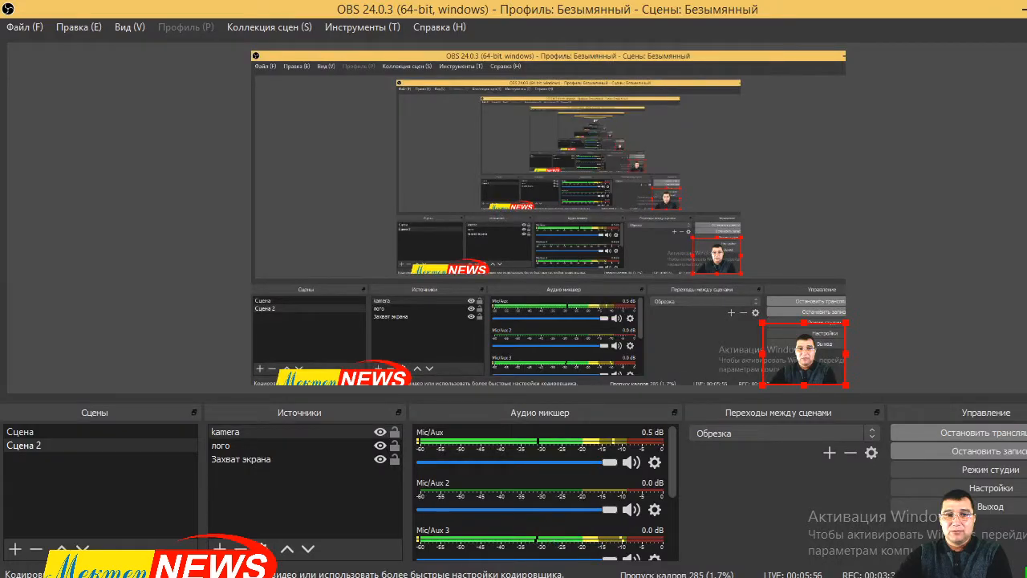
- Switch to CorelDRAW, paste the copied ornament onto the A4 page and enlarge it proportionally to about 143 × 143 mm
key("alt+Tab")
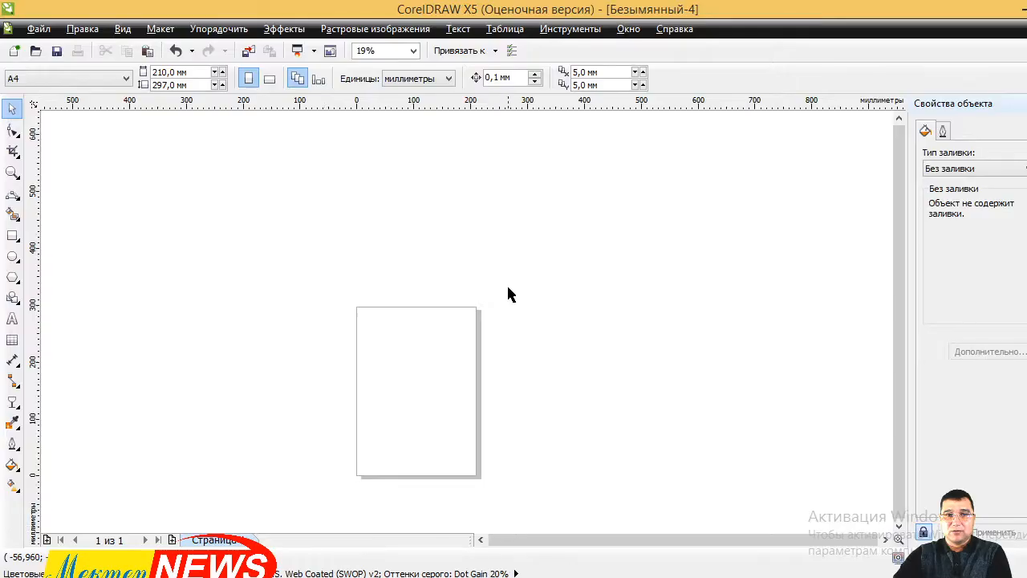
left_click(147, 51)
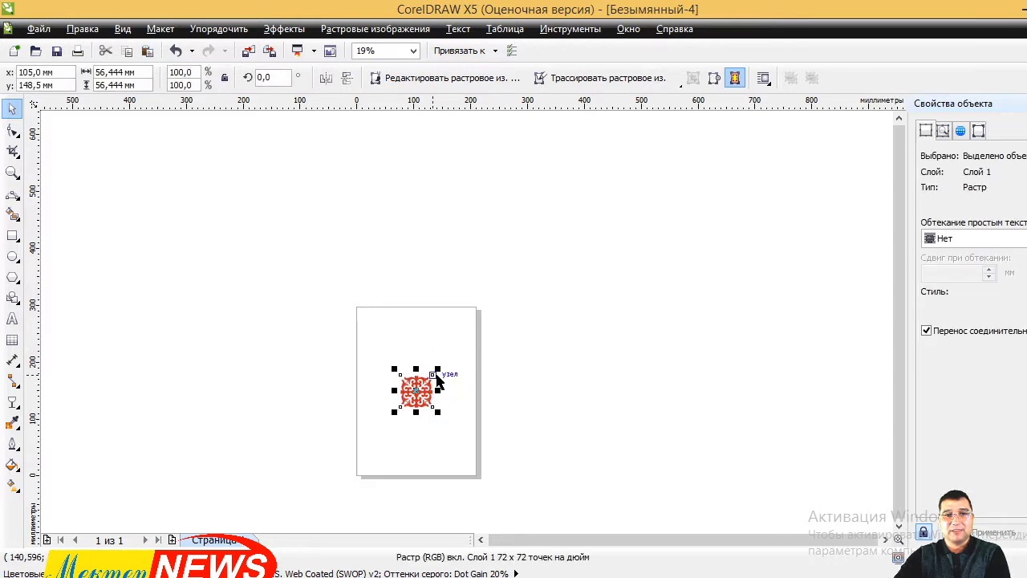
left_click_drag(438, 369, 448, 350)
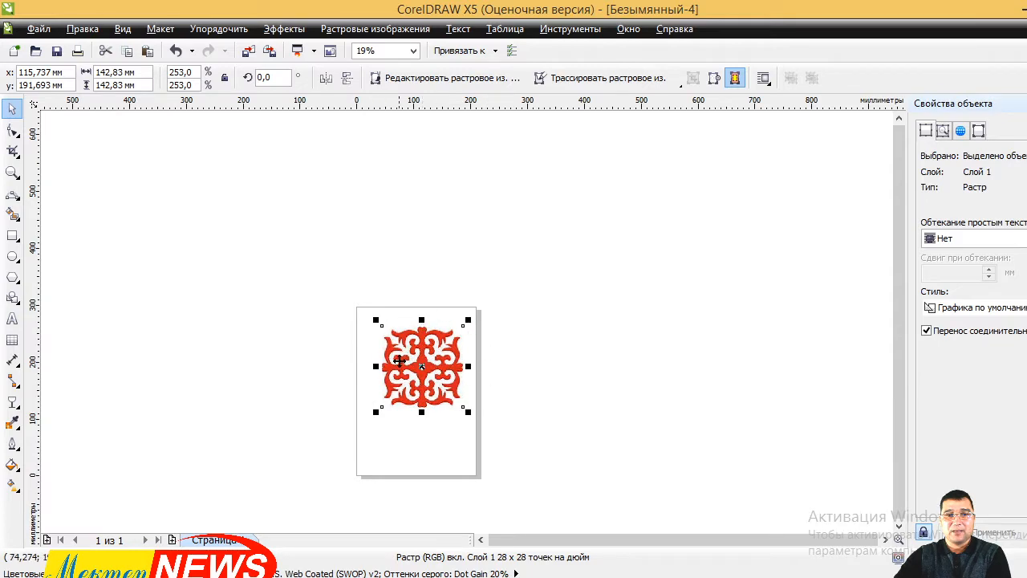
- Crop the ornament bitmap to its upper-left quarter, using a crop frame of about 61 × 89 mm ending near the centre diamond
scroll(371, 373, "up", 3)
scroll(683, 305, "down", 2)
scroll(713, 271, "up", 1)
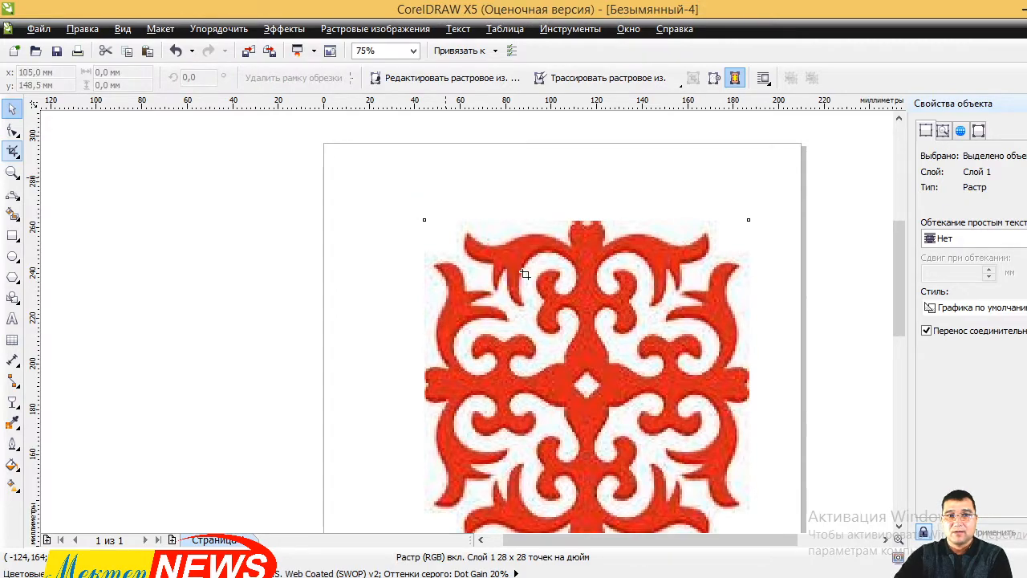
left_click_drag(446, 177, 585, 379)
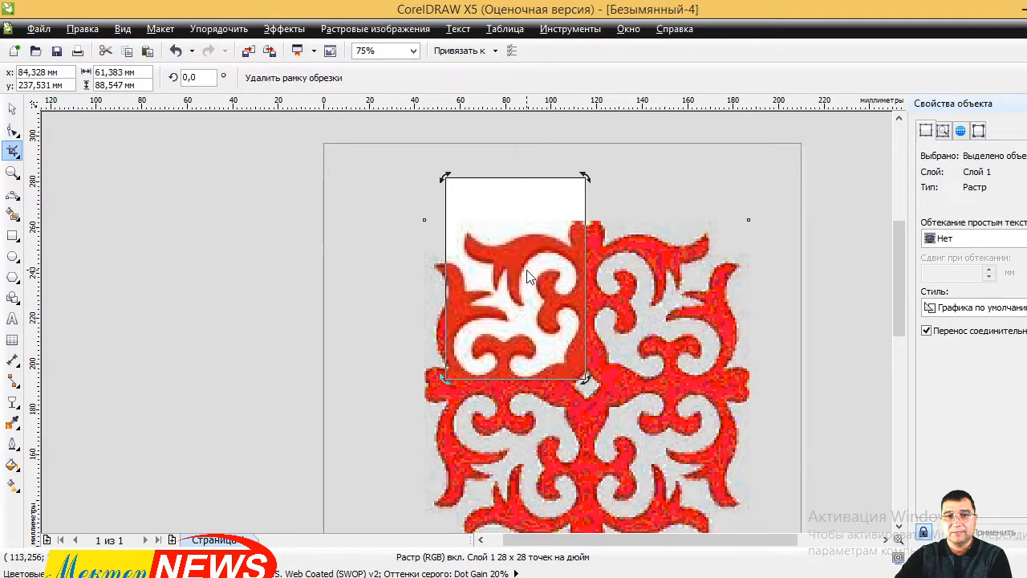
left_click_drag(527, 276, 530, 275)
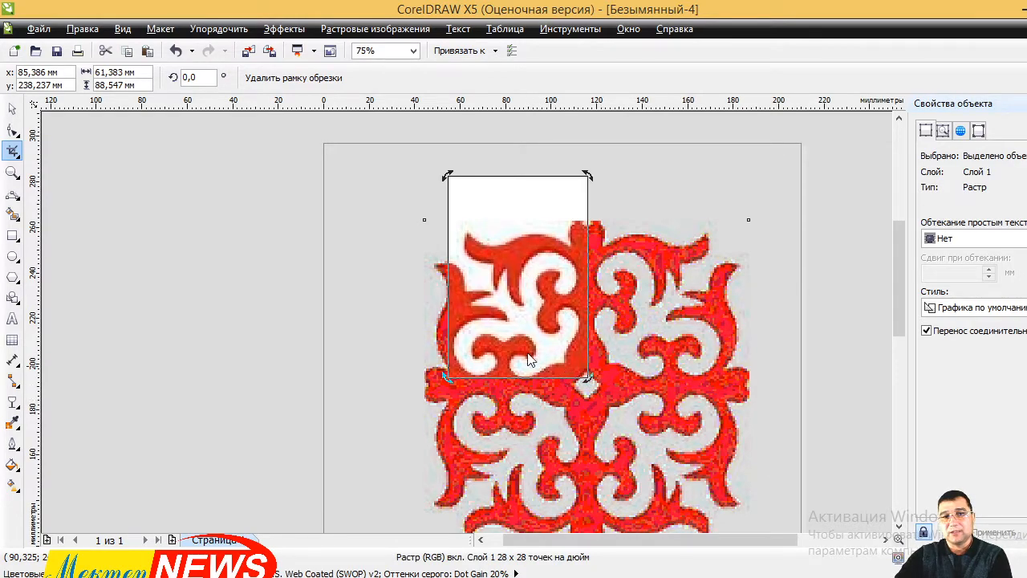
left_click(537, 292)
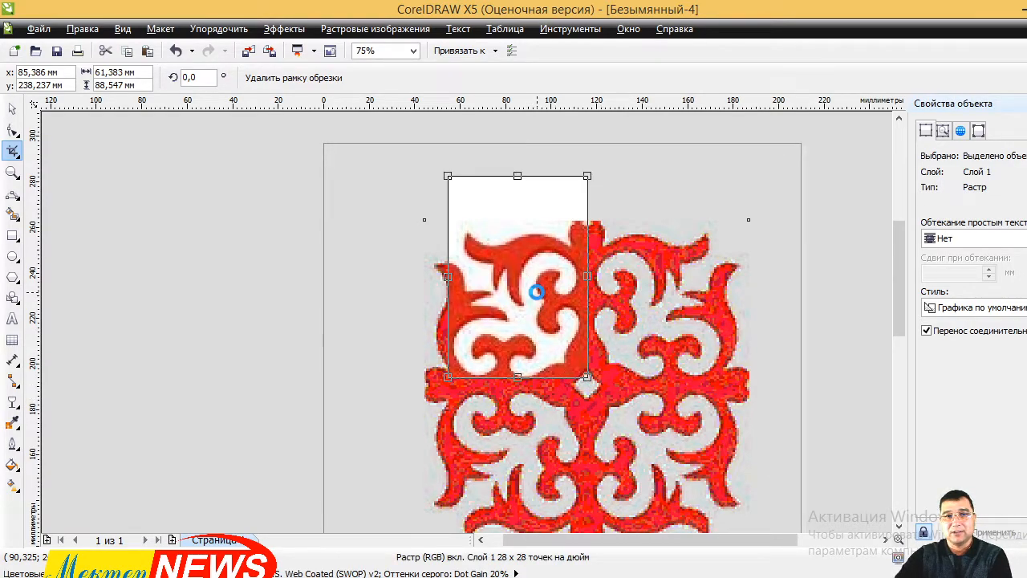
scroll(593, 247, "up", 1)
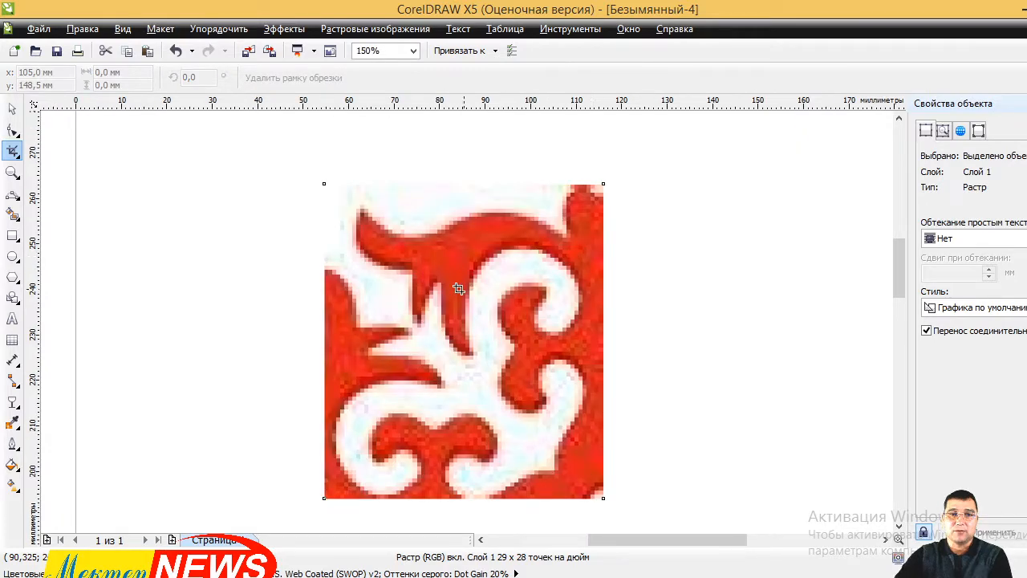
- Draw a vertical line with the 3-Point Curve tool along the cropped ornament's right edge and shorten it to about 75 mm
scroll(405, 270, "down", 1)
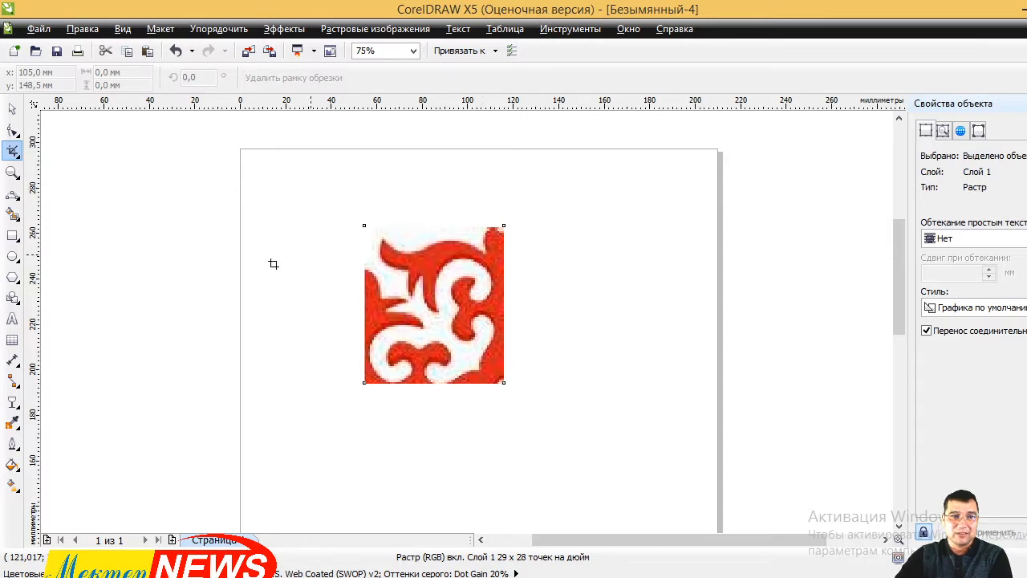
left_click(16, 200)
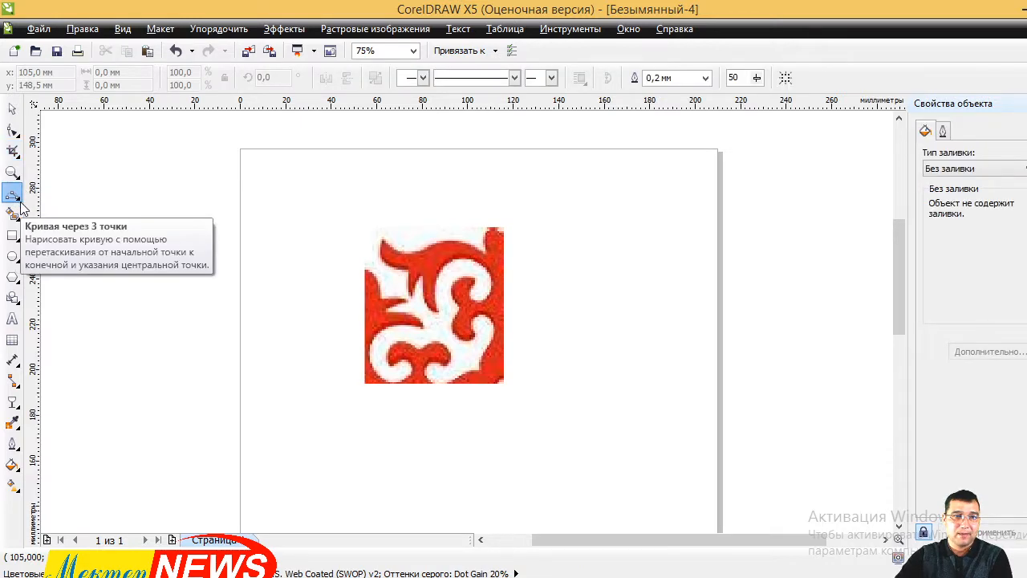
left_click(20, 202)
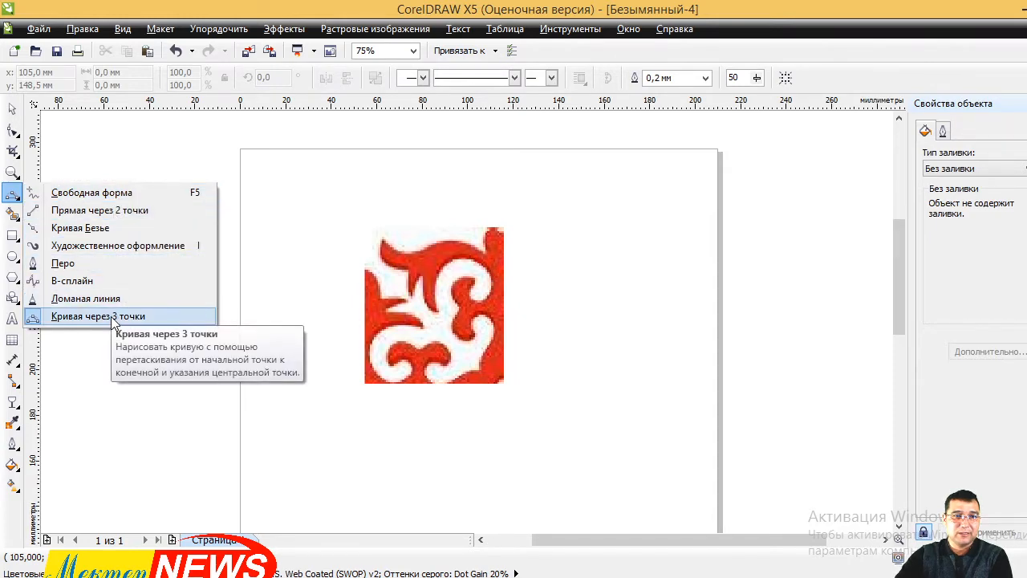
left_click(83, 318)
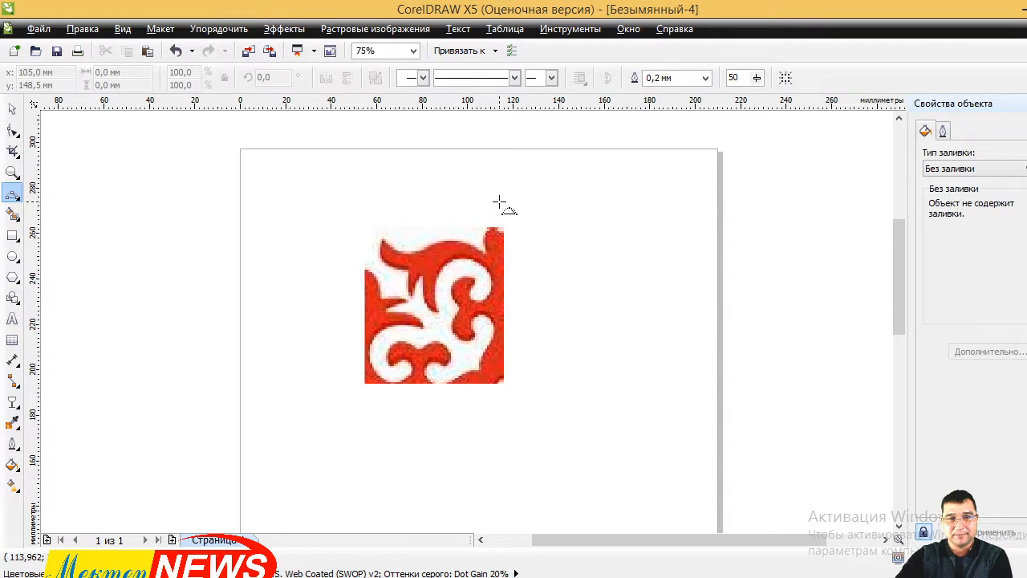
left_click_drag(504, 204, 504, 383)
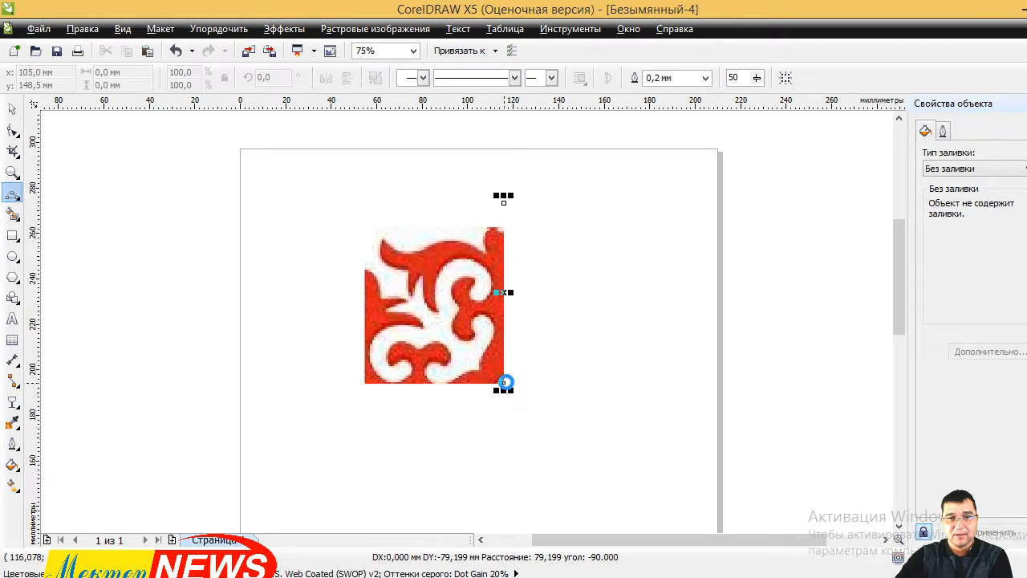
left_click(497, 217)
scroll(498, 217, "up", 2)
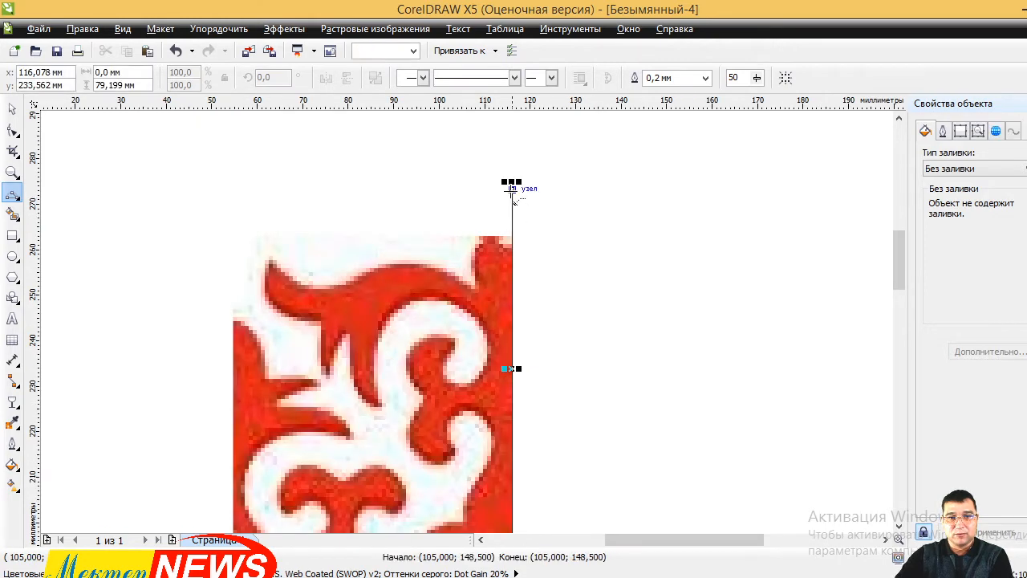
left_click(511, 191)
- Trace the ornament's upper contour with connected 3-point curves from the vertical line's upper end to the pointed upper-left leaf tip
mouse_move(480, 235)
left_mouse_down()
mouse_move(484, 266)
mouse_move(493, 202)
mouse_move(512, 214)
mouse_move(482, 260)
mouse_move(481, 288)
left_mouse_up()
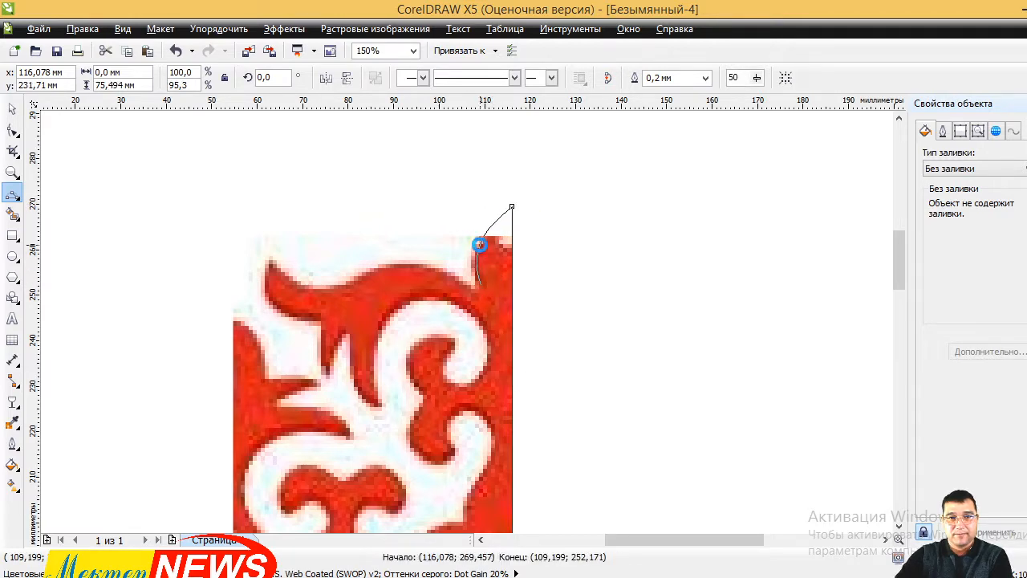
left_click(481, 284)
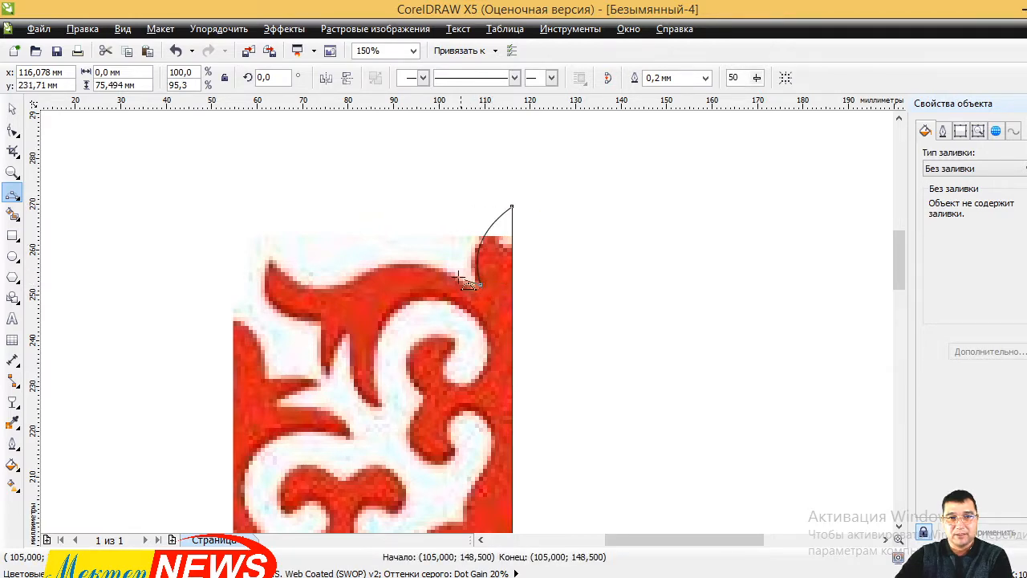
left_click_drag(378, 265, 417, 258)
left_click(377, 267)
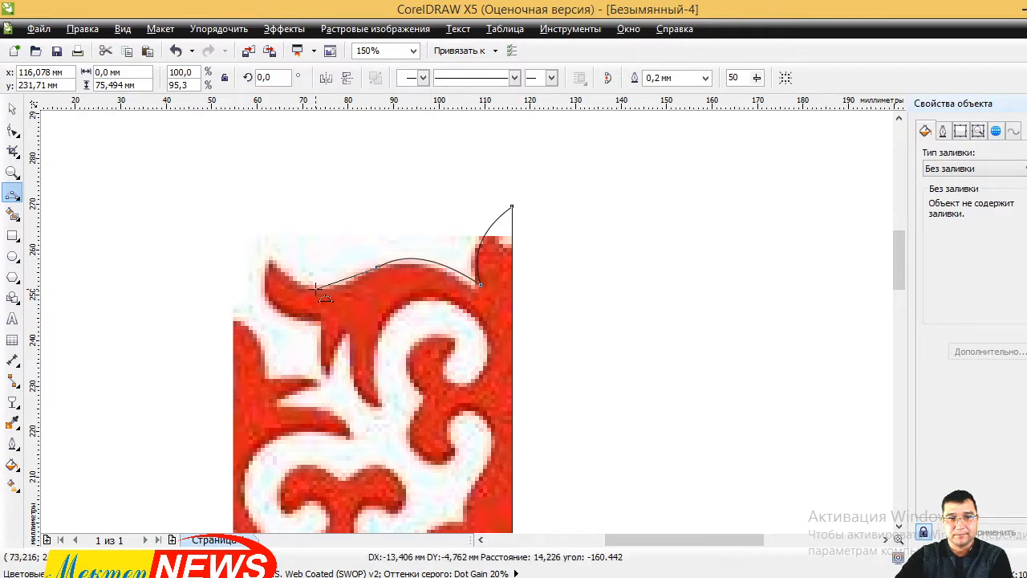
mouse_move(313, 285)
left_mouse_down()
mouse_move(331, 285)
mouse_move(321, 287)
left_mouse_up()
left_click(309, 285)
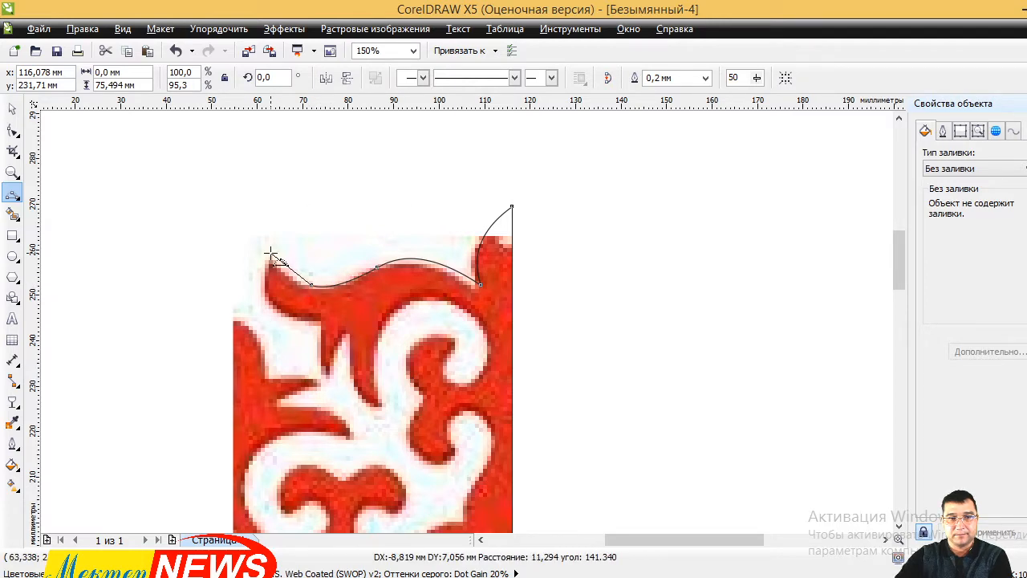
mouse_move(271, 254)
left_mouse_down()
mouse_move(282, 274)
mouse_move(272, 253)
left_mouse_up()
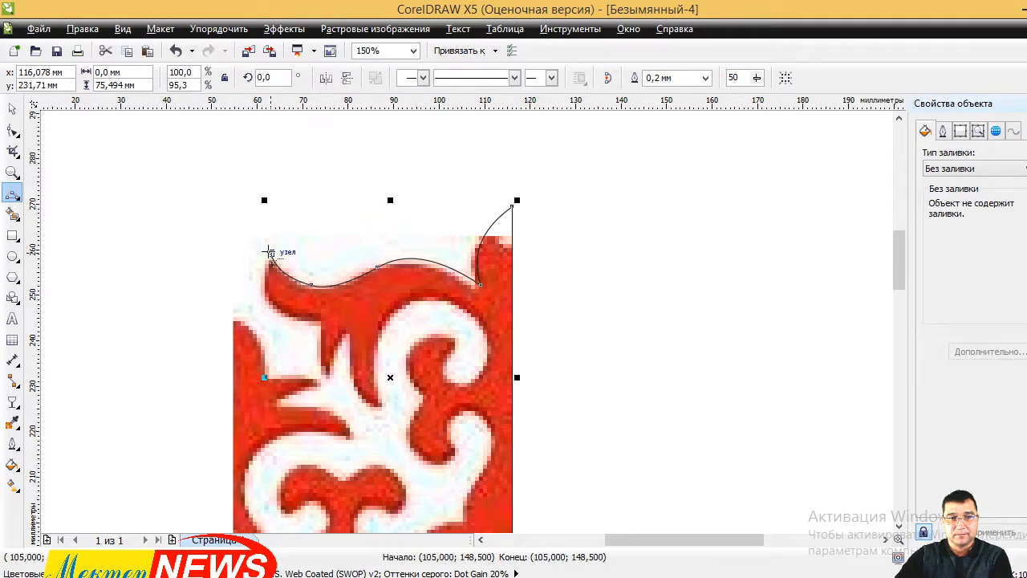
- Continue the outline with 3-point curves along the underside of the leaf tip and around both sides of the short prong
left_click(270, 253)
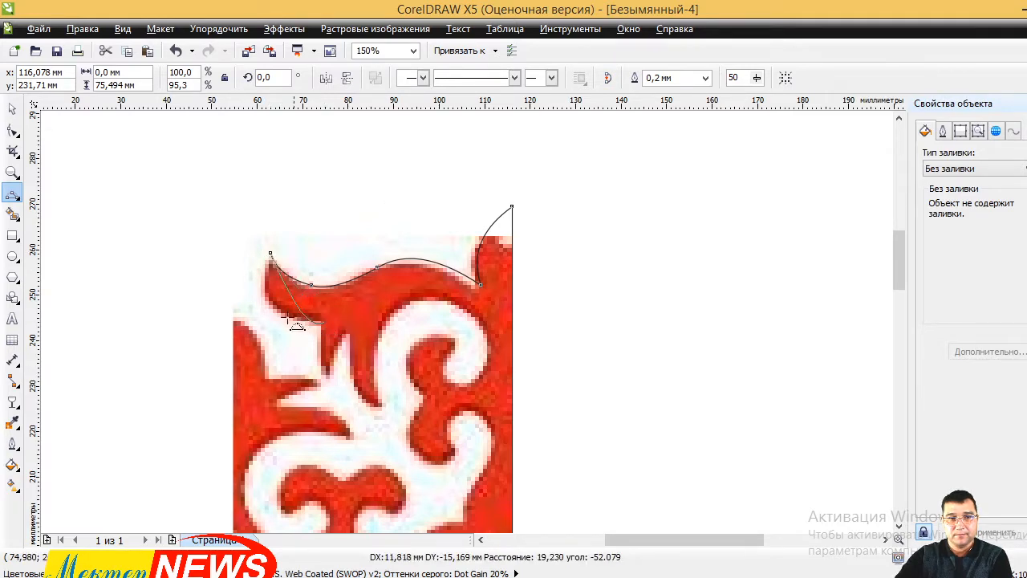
left_click(273, 309)
left_click_drag(324, 323, 321, 353)
scroll(356, 358, "up", 2)
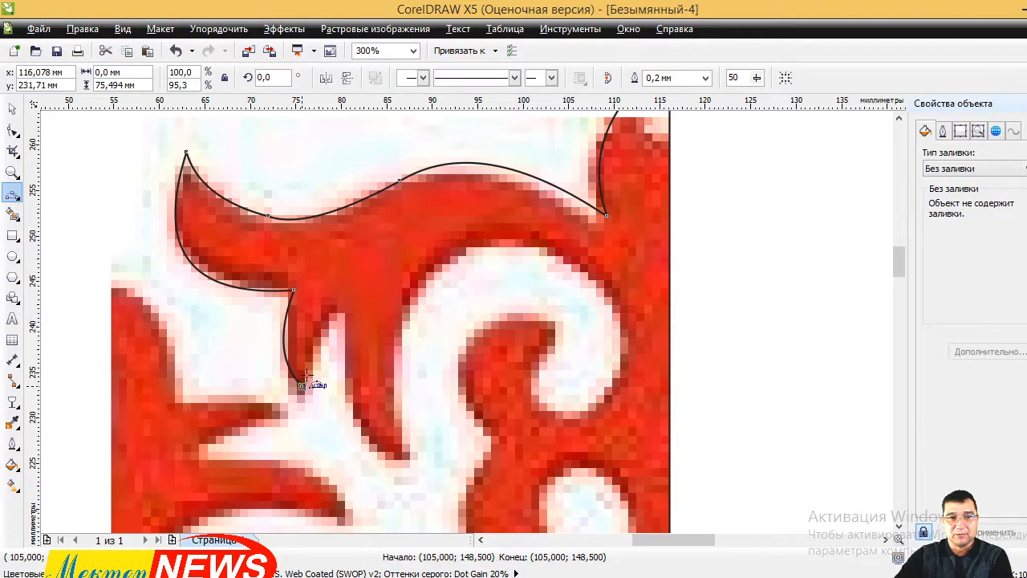
mouse_move(345, 307)
left_mouse_down()
mouse_move(308, 329)
mouse_move(337, 313)
left_mouse_up()
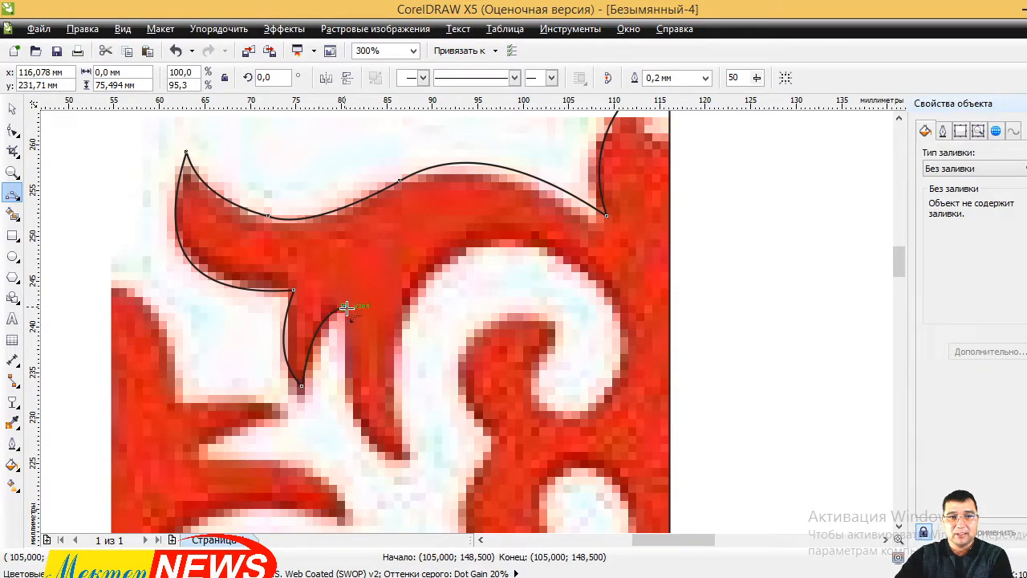
- Trace both sides of the long prong and the outer arch of the upper spiral with connected 3-point curves
left_click_drag(413, 460, 374, 435)
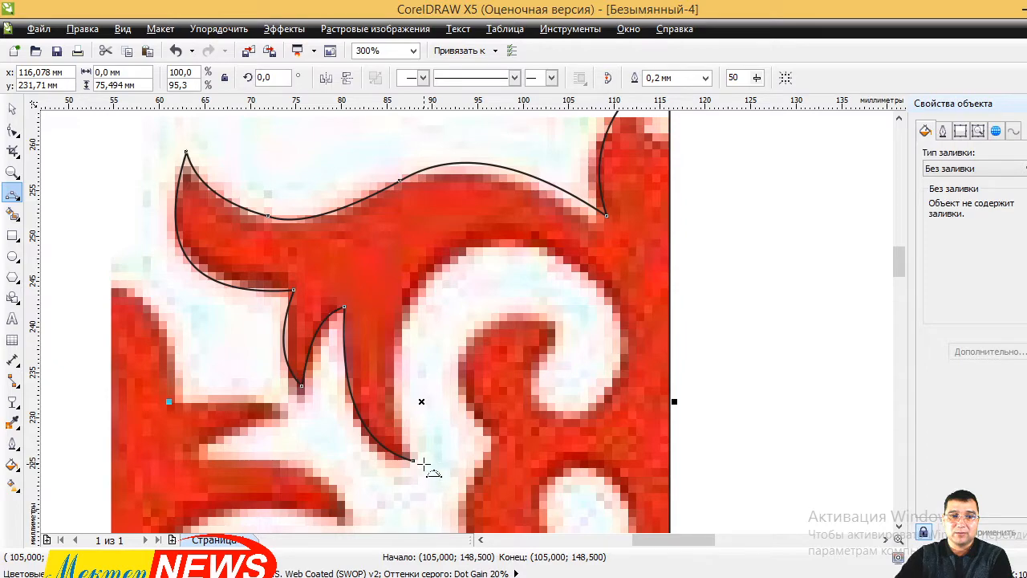
left_click_drag(414, 285, 392, 348)
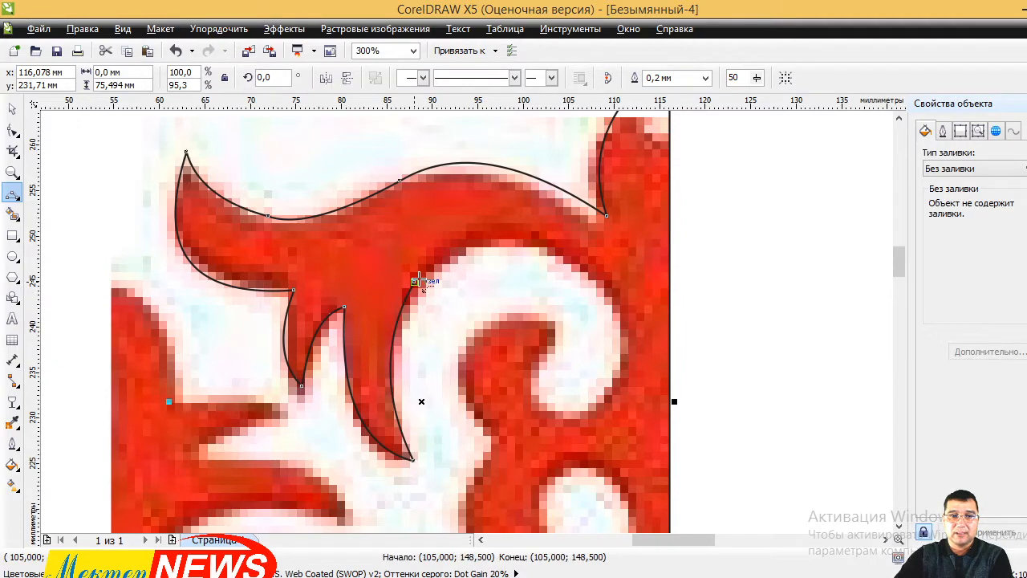
left_click(548, 253)
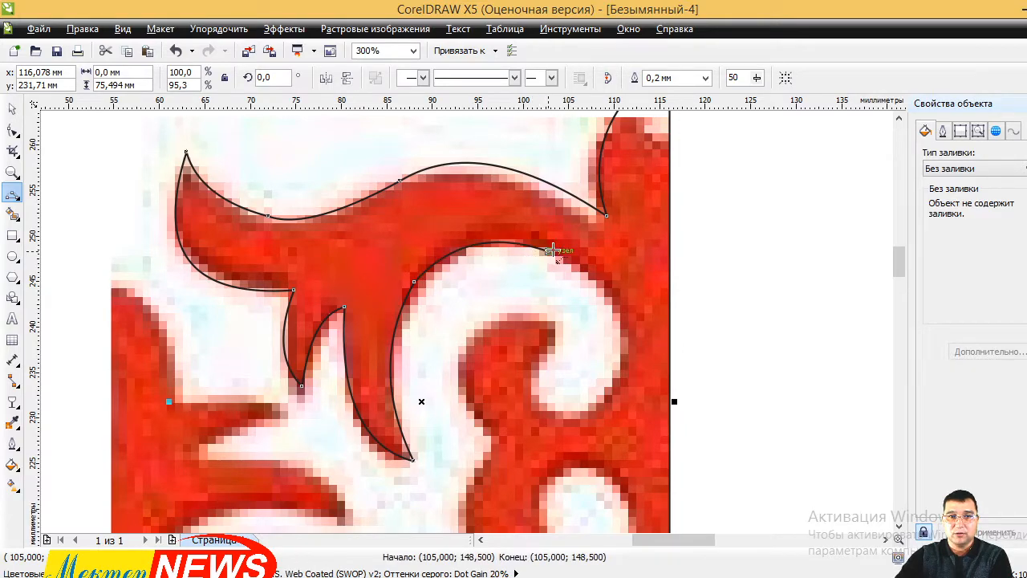
left_click(553, 250)
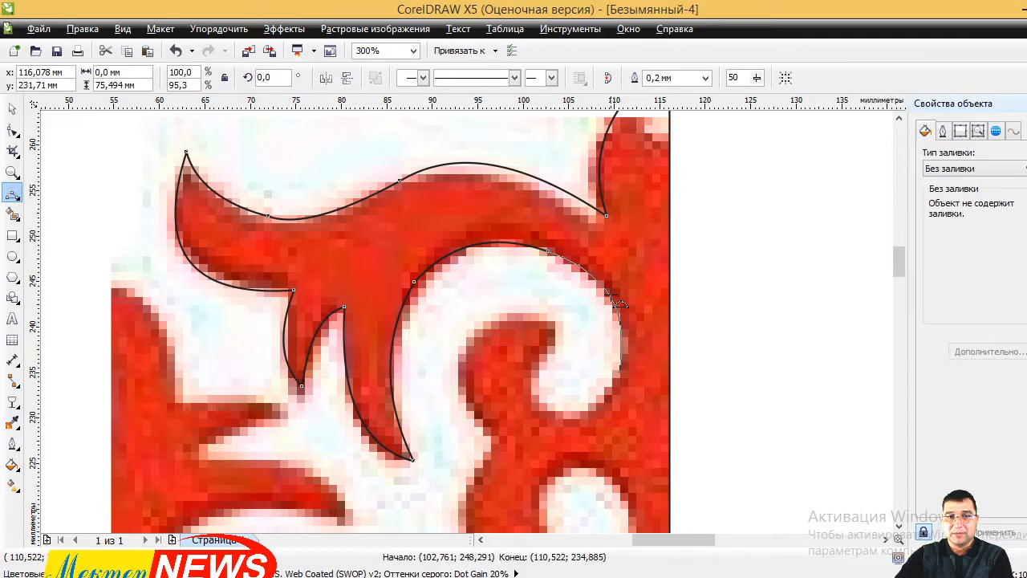
scroll(619, 305, "down", 4)
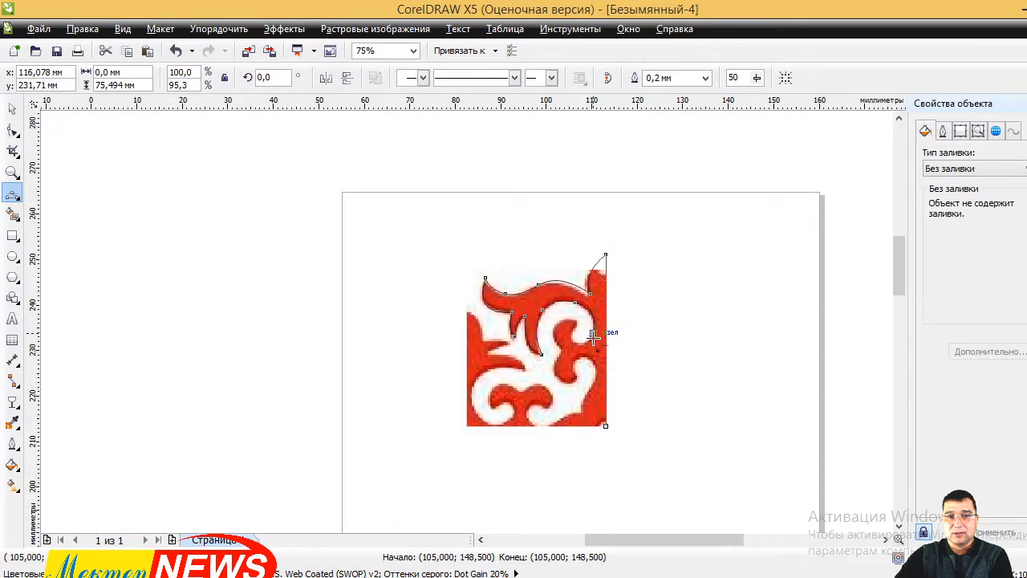
scroll(594, 339, "up", 4)
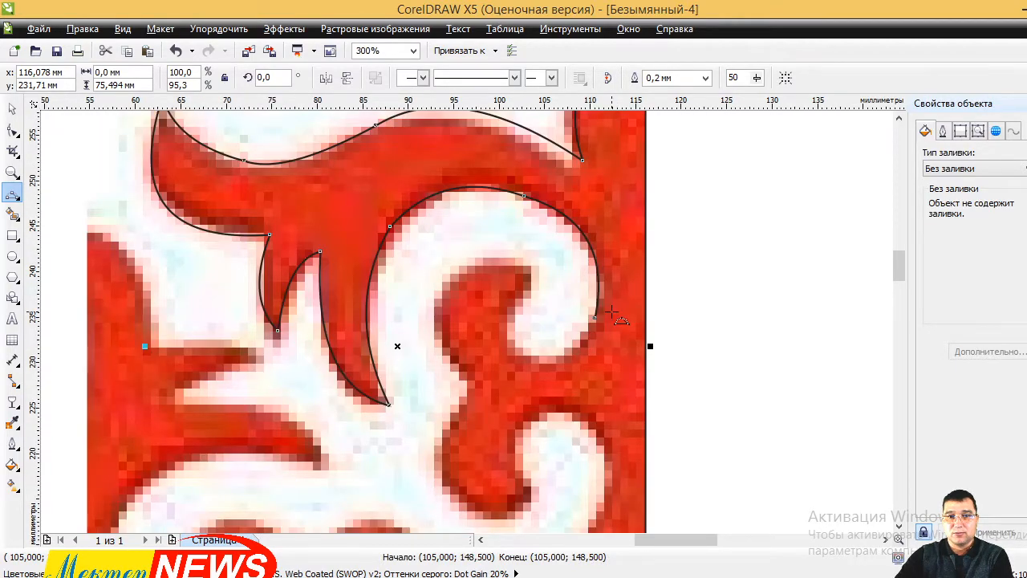
- Continue the outline with 3-point curves around the inside of the upper spiral to its hook tip and over the top of the hook
left_click(597, 317)
left_click_drag(522, 351, 528, 354)
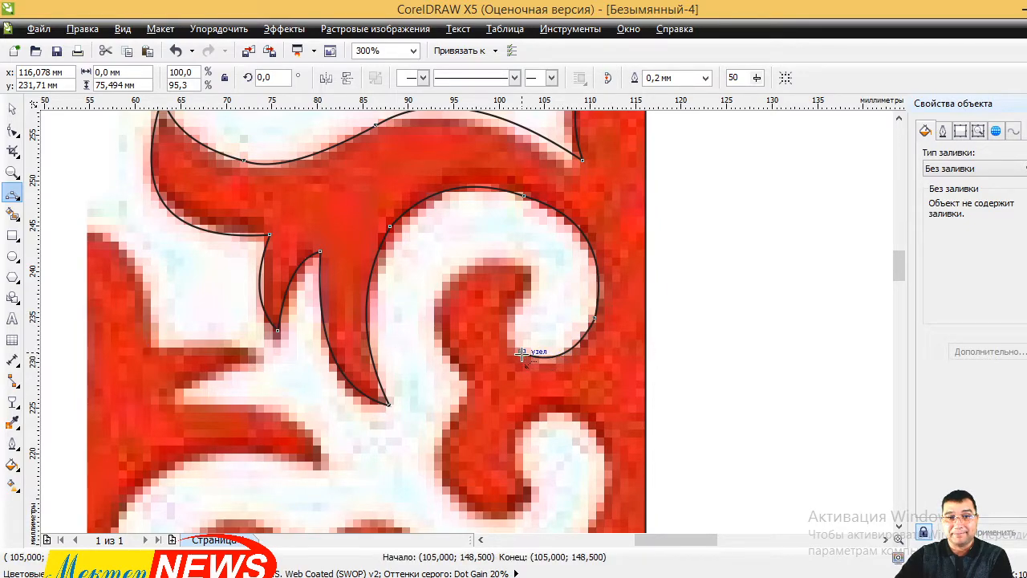
left_click(523, 353)
left_click_drag(535, 274, 513, 327)
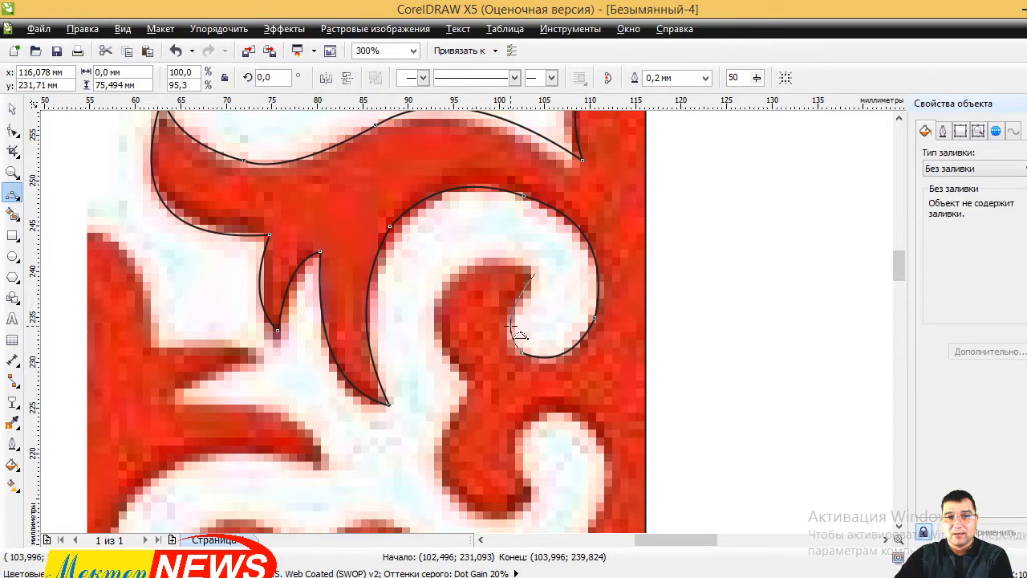
left_click(509, 325)
left_click_drag(535, 273, 479, 262)
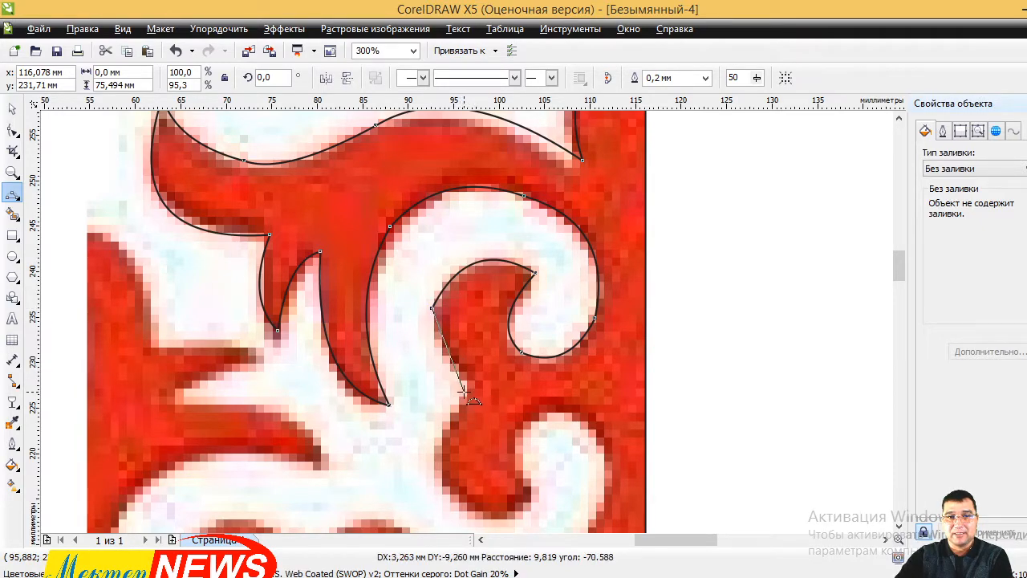
- Trace the hook's outer side into the notch, then around the lower lobe, its tip and the start of the lower curl
mouse_move(467, 383)
left_mouse_down()
mouse_move(440, 356)
mouse_move(467, 383)
left_mouse_up()
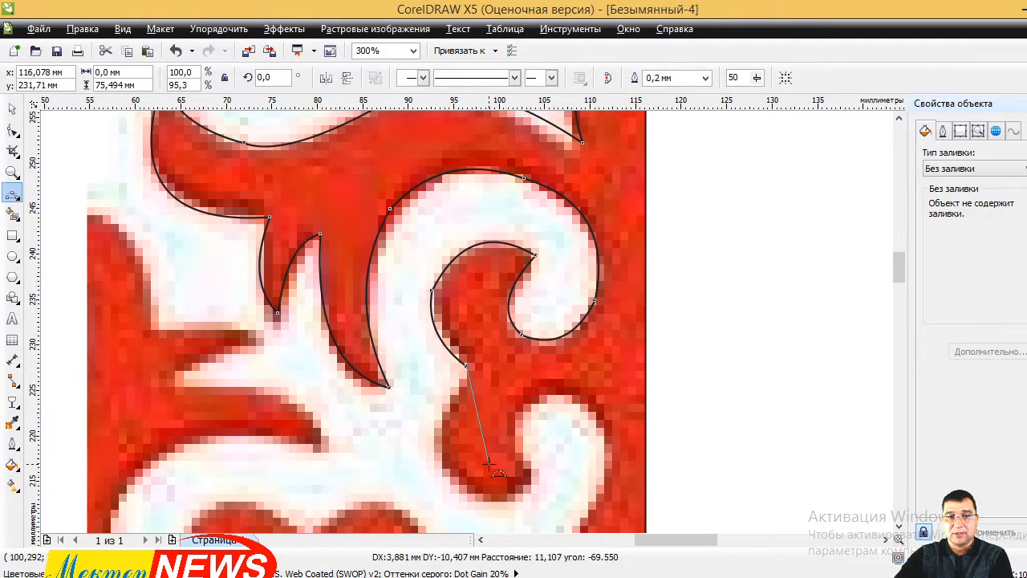
left_click_drag(455, 482, 456, 483)
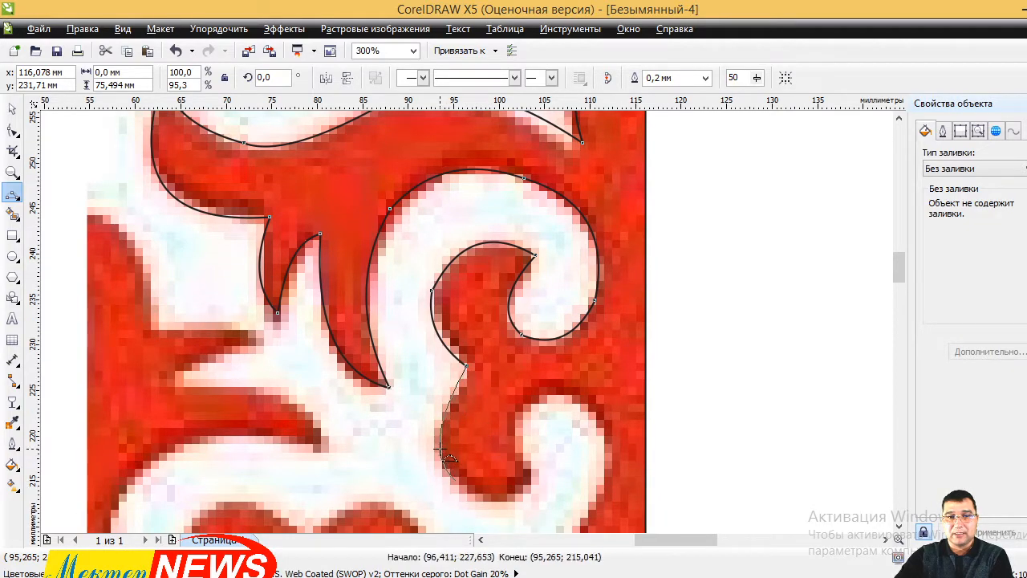
left_click(441, 442)
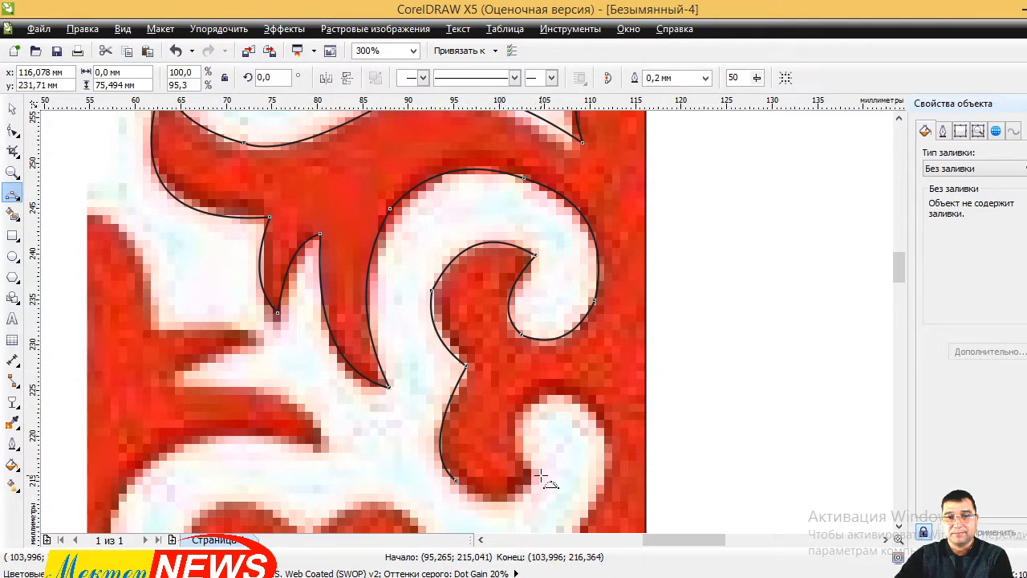
left_click(534, 469)
left_click(528, 400)
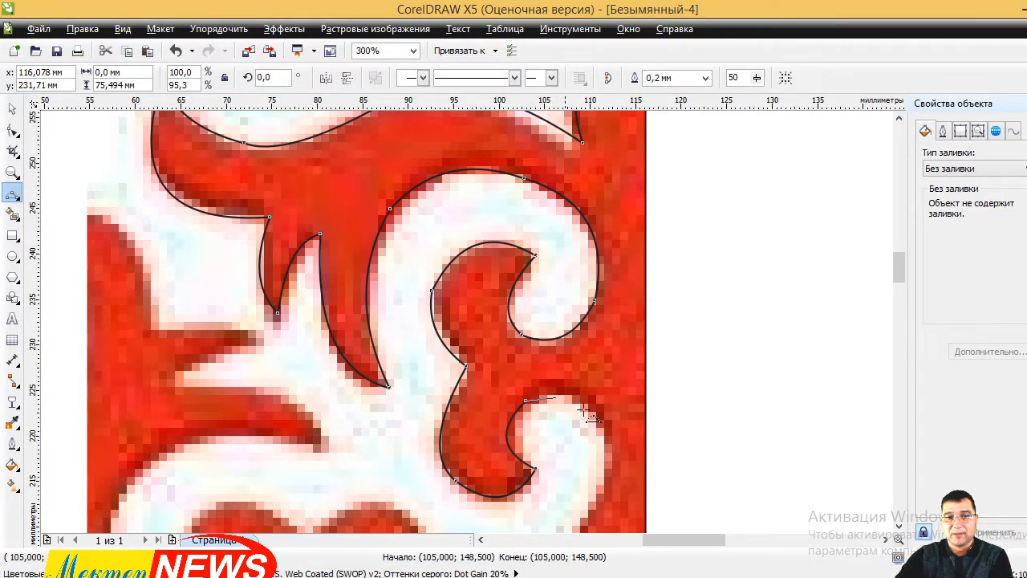
- Trace the lower curl's arch and outer side with 3-point curves down to the bitmap's lower edge
scroll(582, 402, "down", 2)
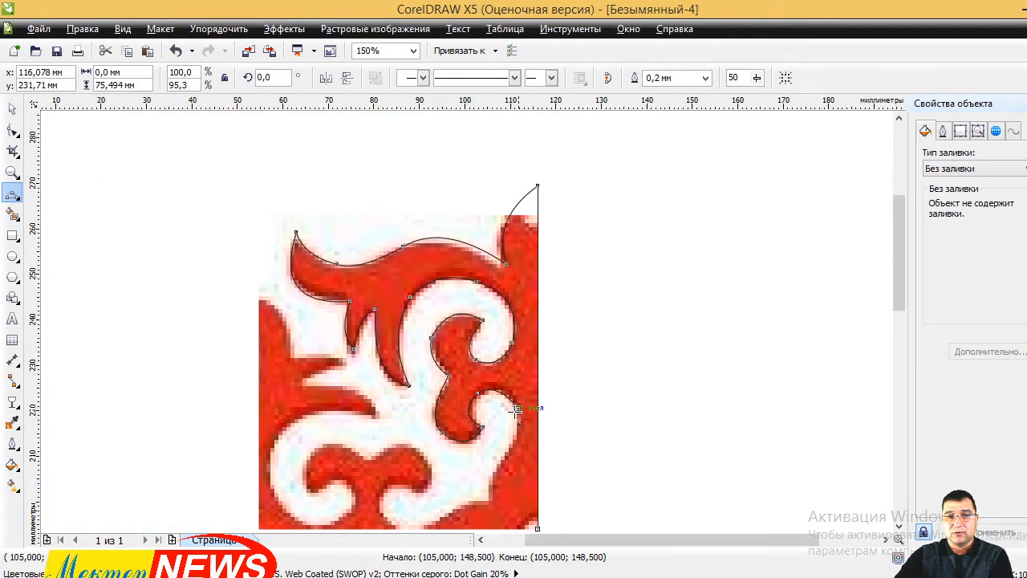
scroll(518, 409, "up", 1)
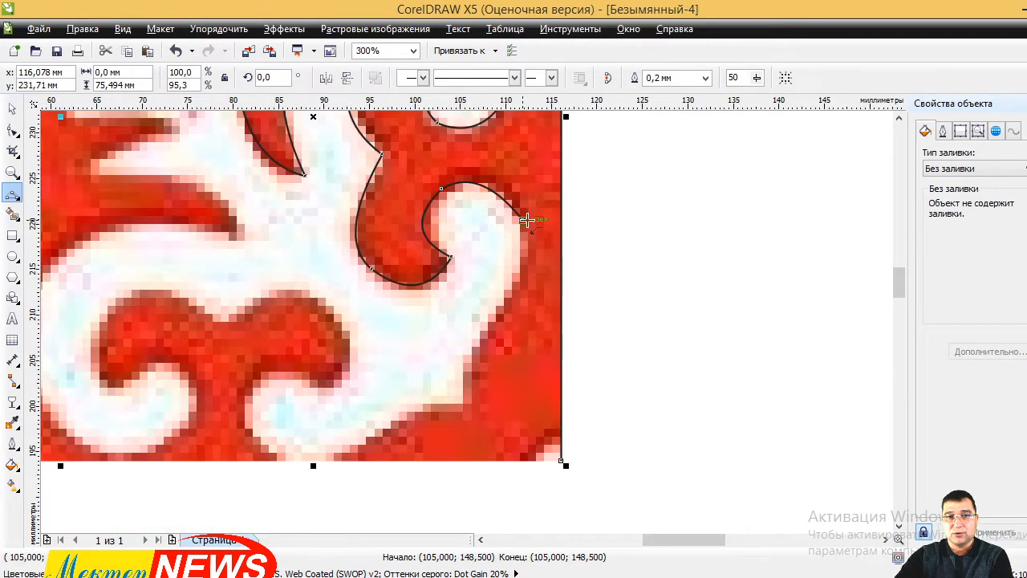
left_click(523, 219)
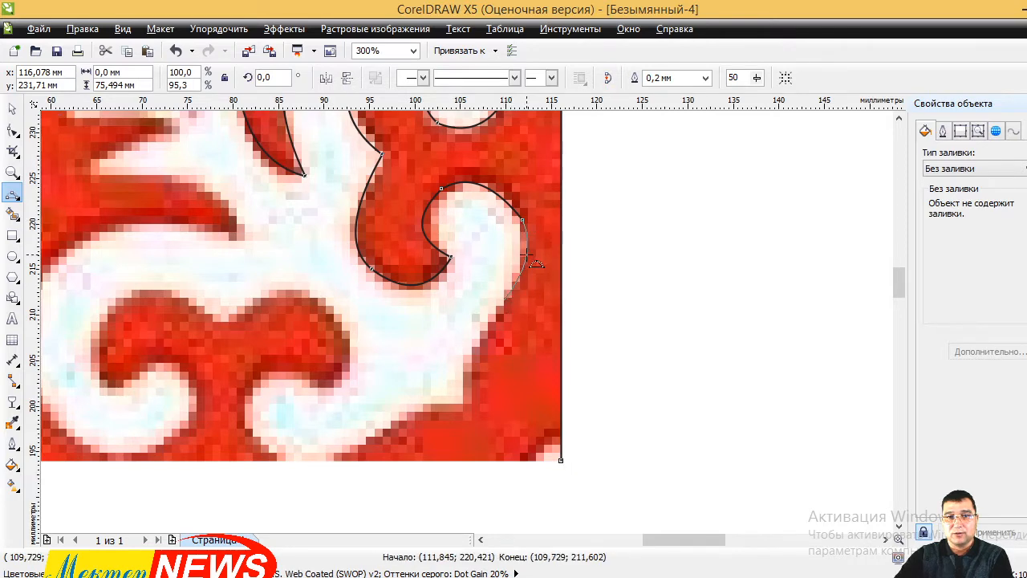
left_click(503, 301)
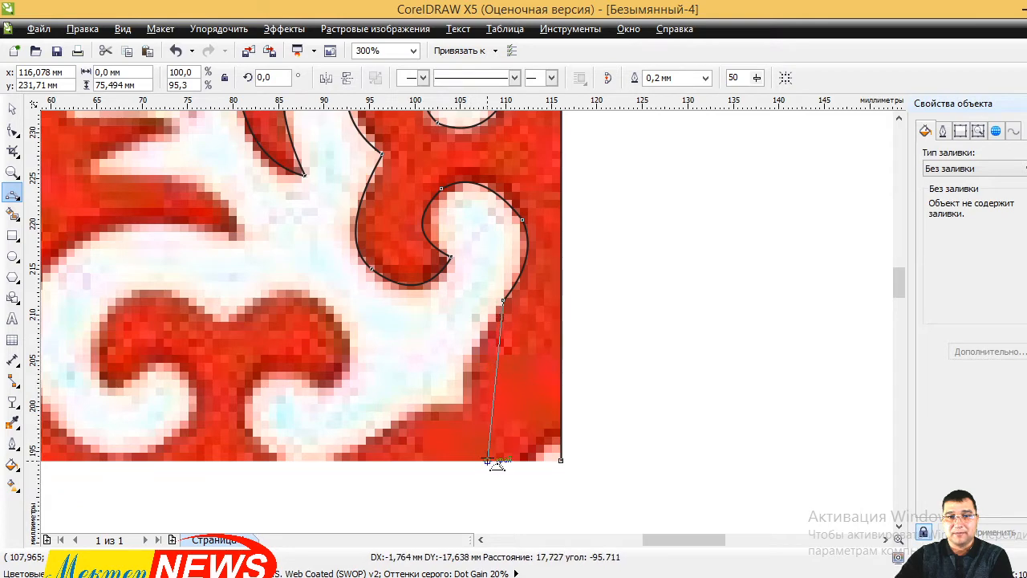
left_click_drag(488, 460, 466, 410)
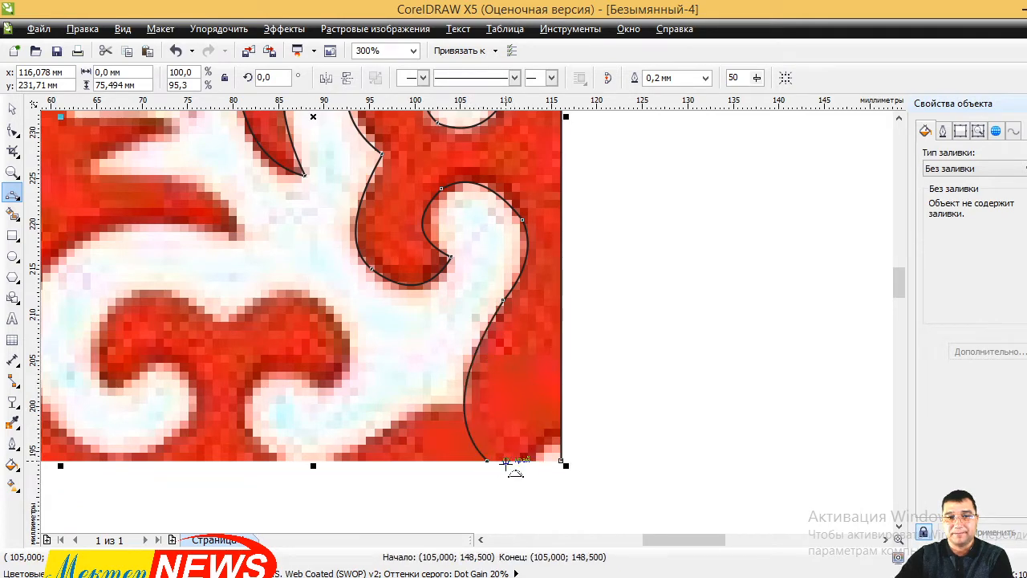
- Shorten the vertical line by moving its lower end node up to the edge of the white centre diamond
scroll(507, 464, "up", 1)
left_click(12, 131)
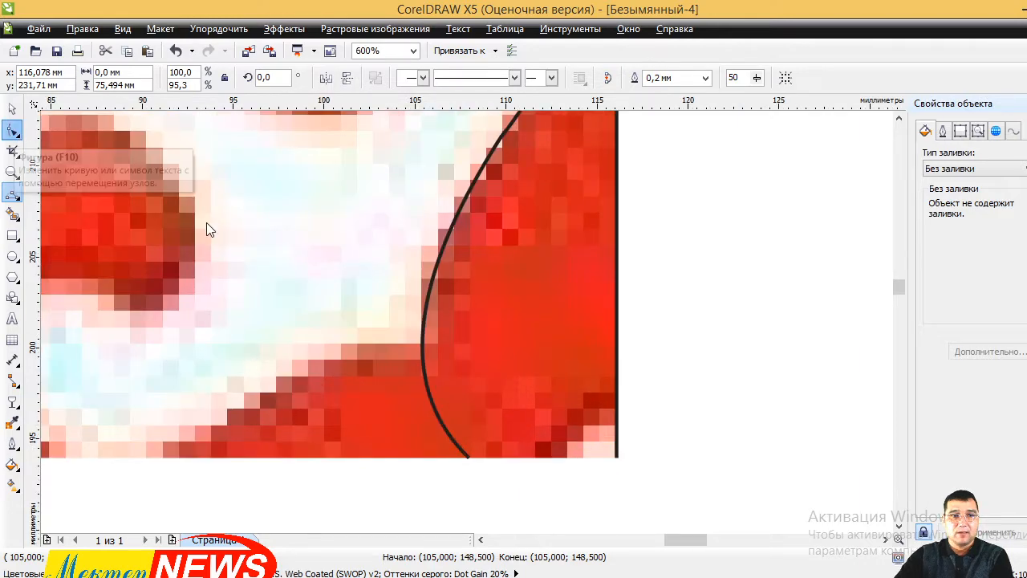
left_click(619, 456)
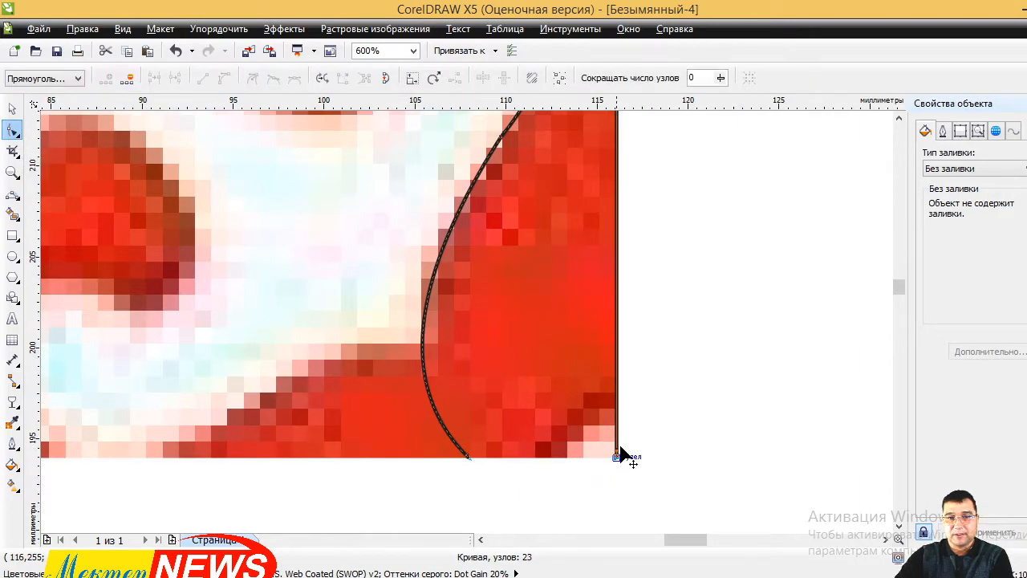
left_click_drag(622, 456, 621, 397)
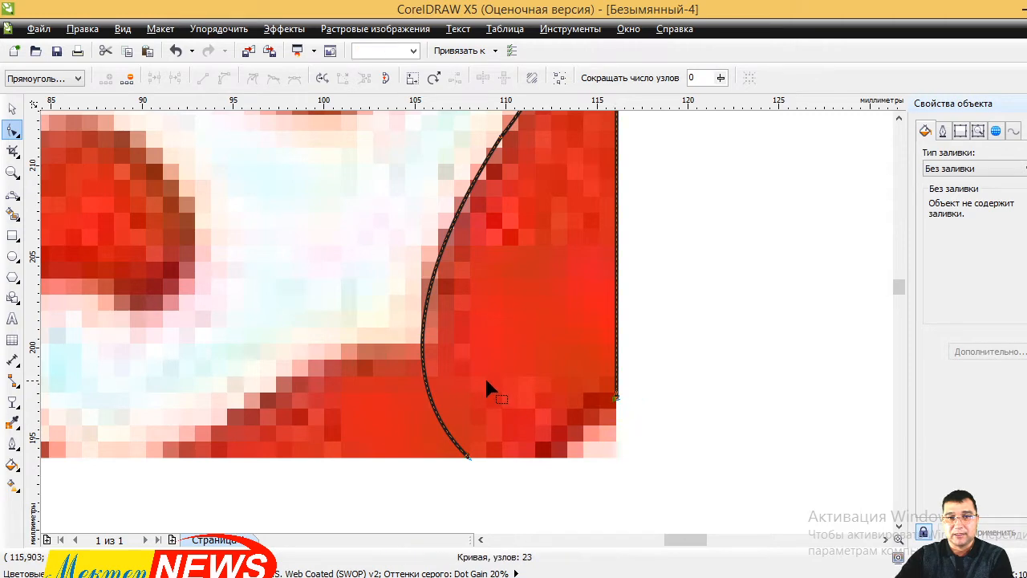
- Close the outline with a straight diagonal along the centre diamond and a short segment along the bitmap's lower edge
left_click(12, 193)
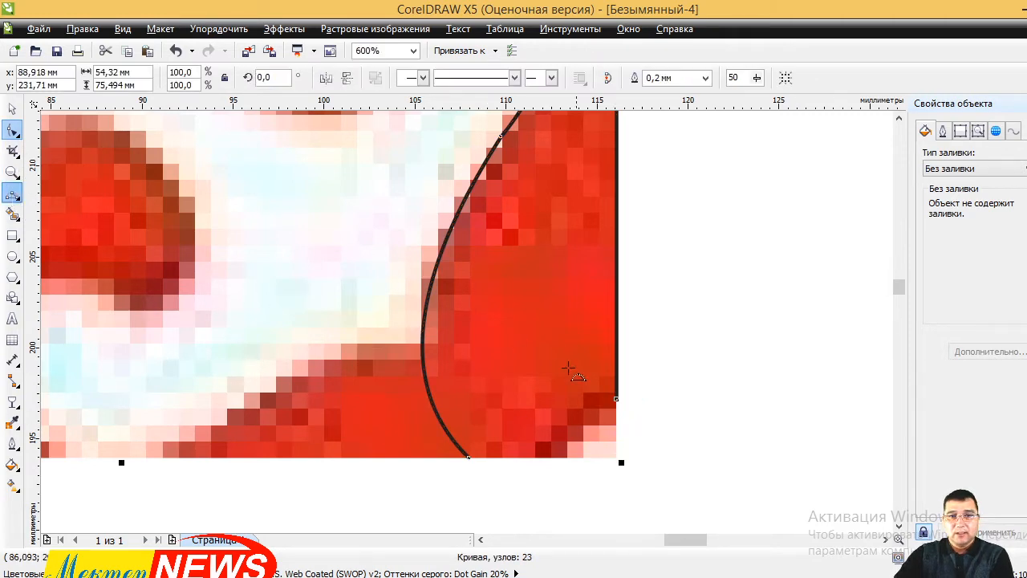
left_click(616, 398)
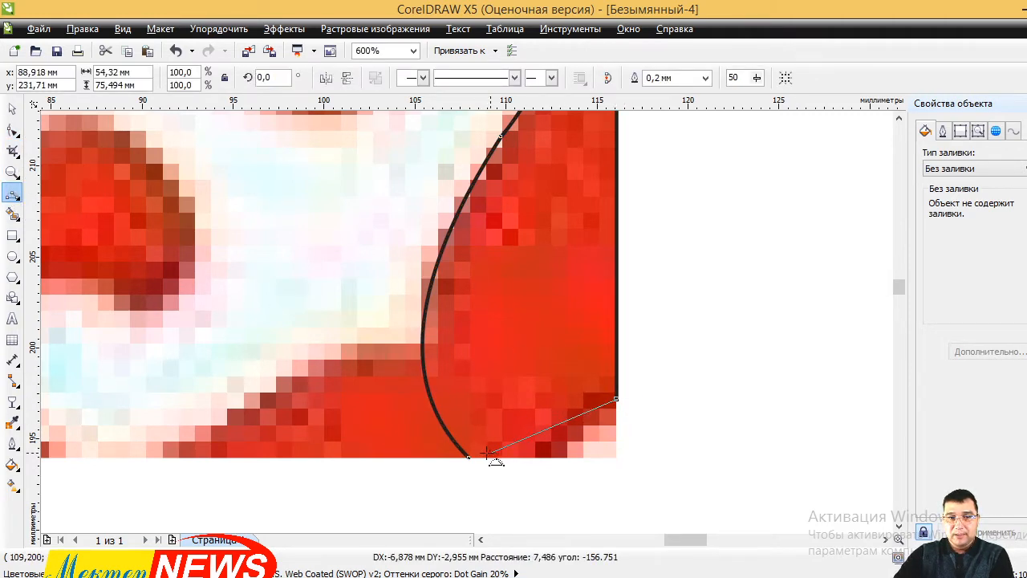
left_click(541, 458)
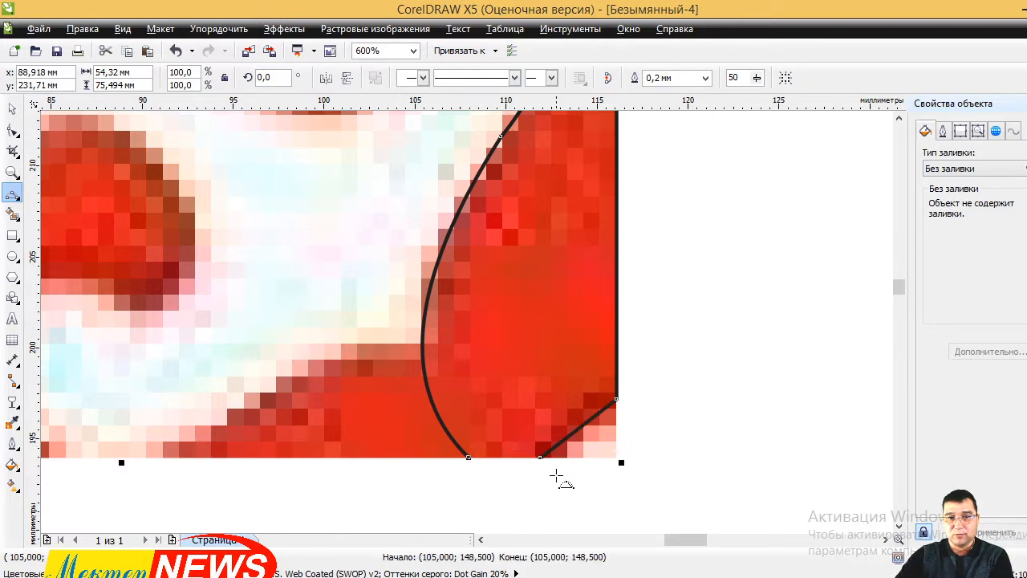
left_click(469, 458)
scroll(486, 314, "down", 4)
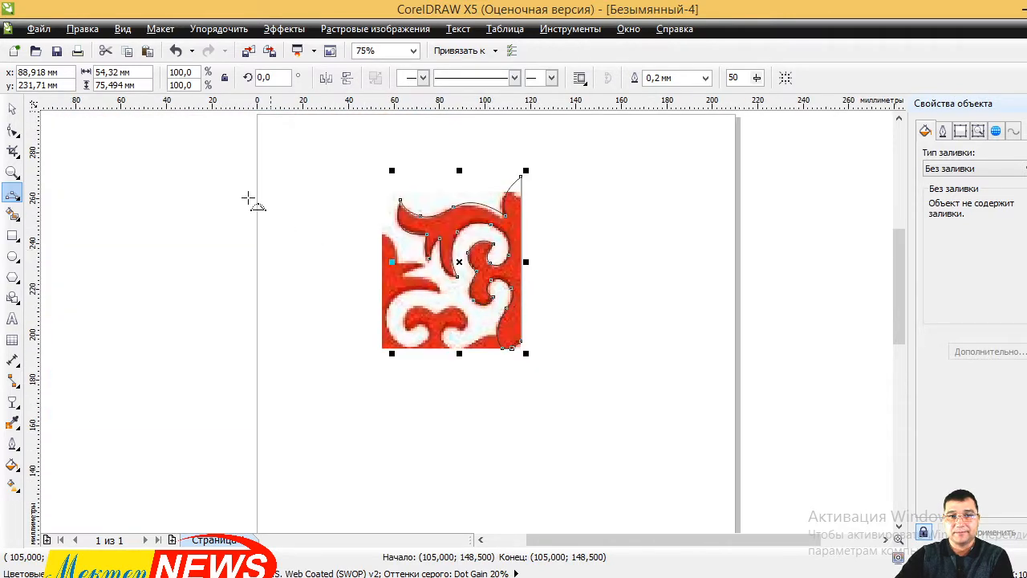
- Move the traced outline to the empty area right of the cropped bitmap
left_click(14, 110)
left_click_drag(482, 212, 633, 225)
left_click(488, 286)
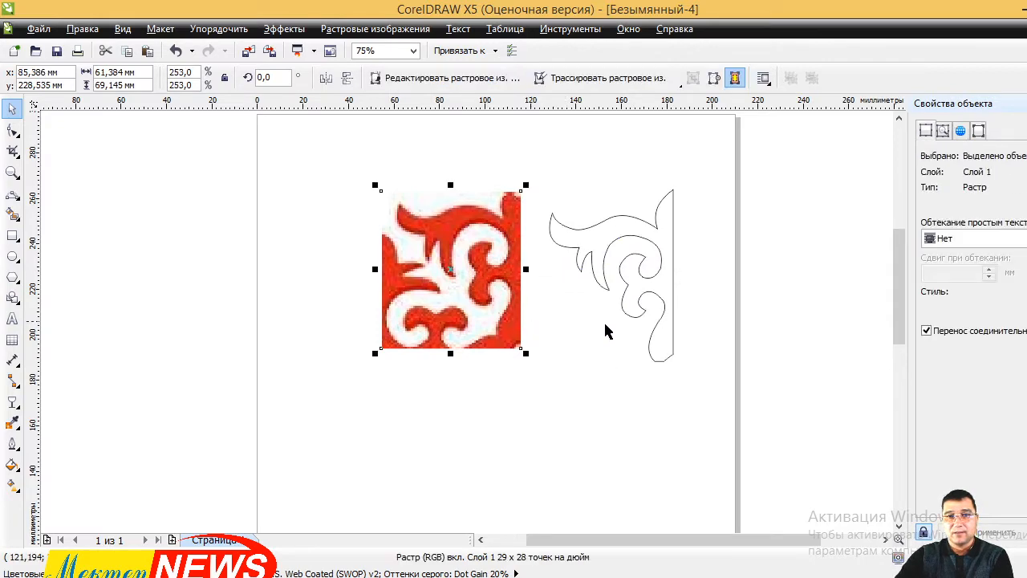
left_click(671, 285)
- Copy the full red ornament picture from the Google image results in Chrome and paste it into the CorelDRAW page
left_click(386, 576)
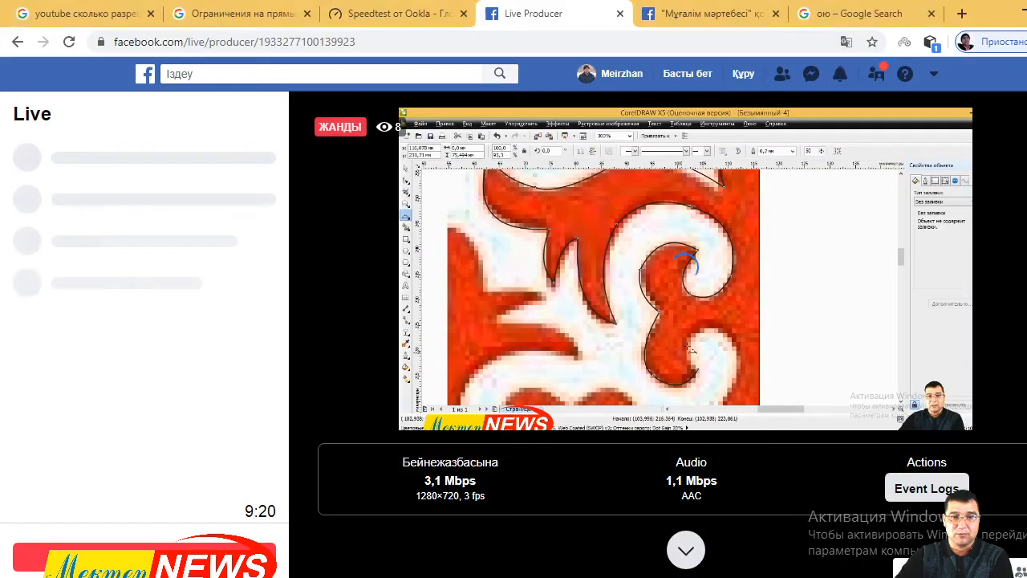
left_click(858, 21)
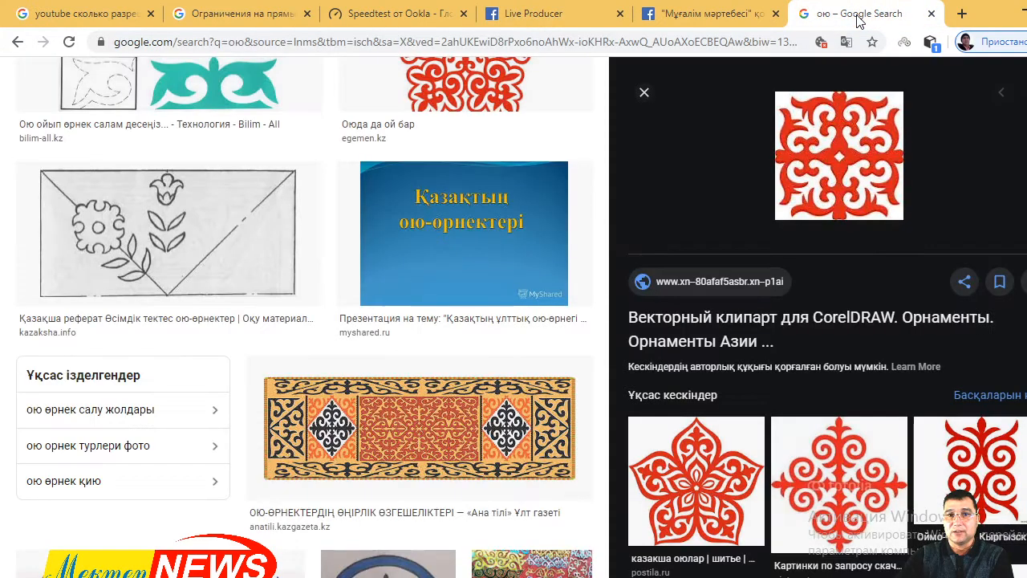
right_click(787, 142)
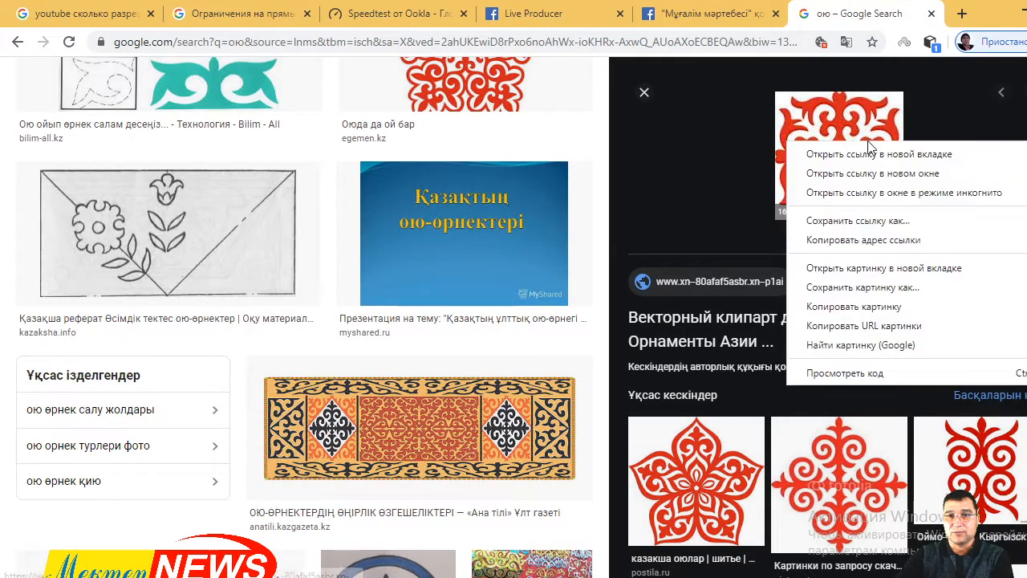
left_click(883, 307)
left_click(482, 577)
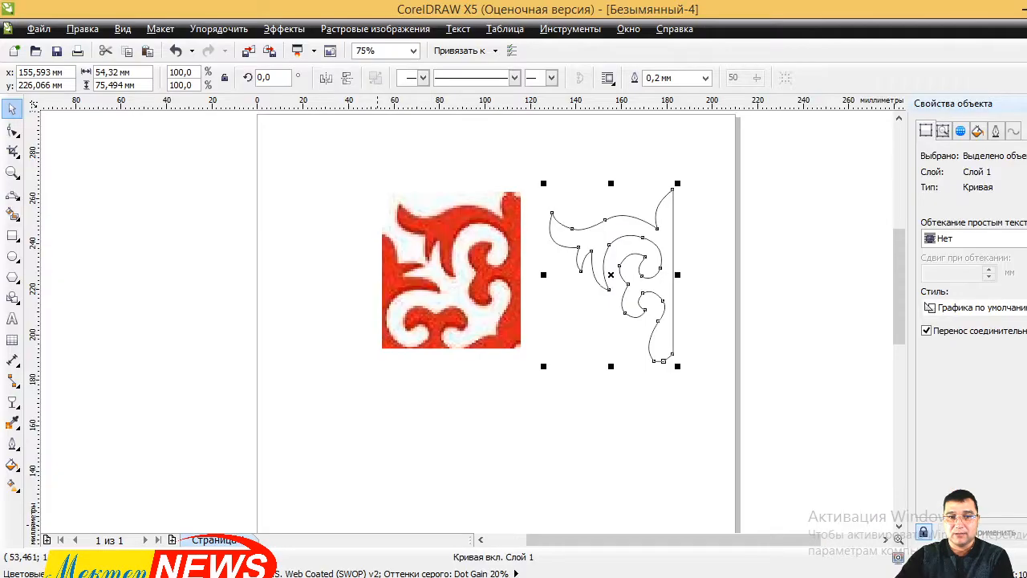
left_click(254, 213)
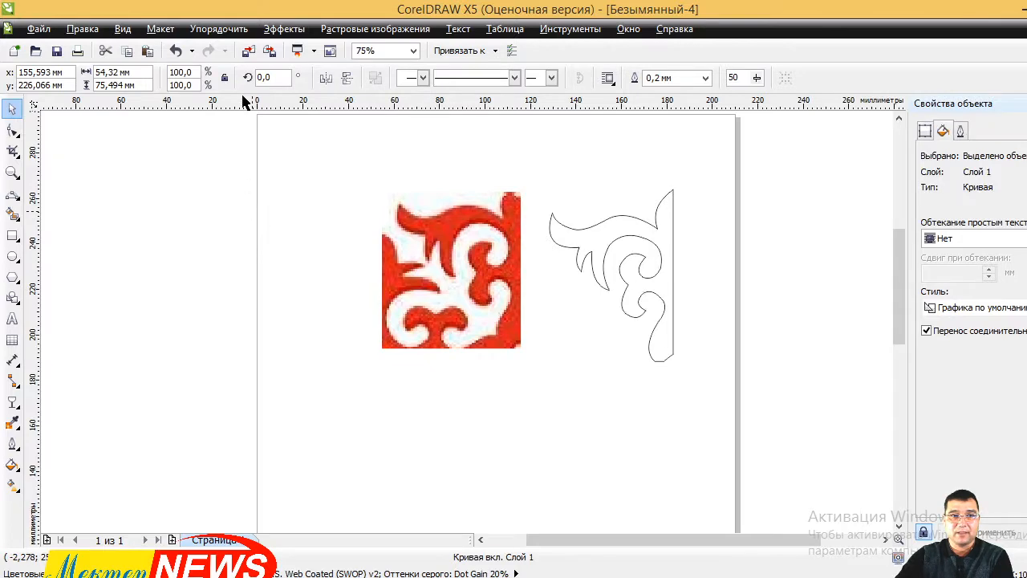
left_click(147, 51)
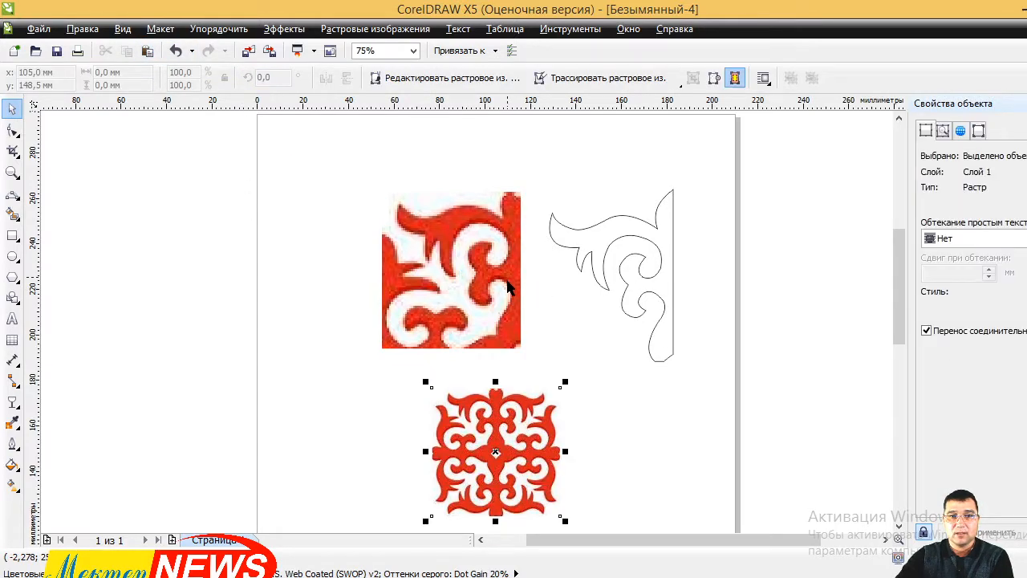
- Move the cropped bitmap off the page's left side and place the full ornament left of the traced outline
left_click_drag(470, 268, 191, 264)
left_click_drag(507, 453, 430, 271)
scroll(448, 250, "up", 2)
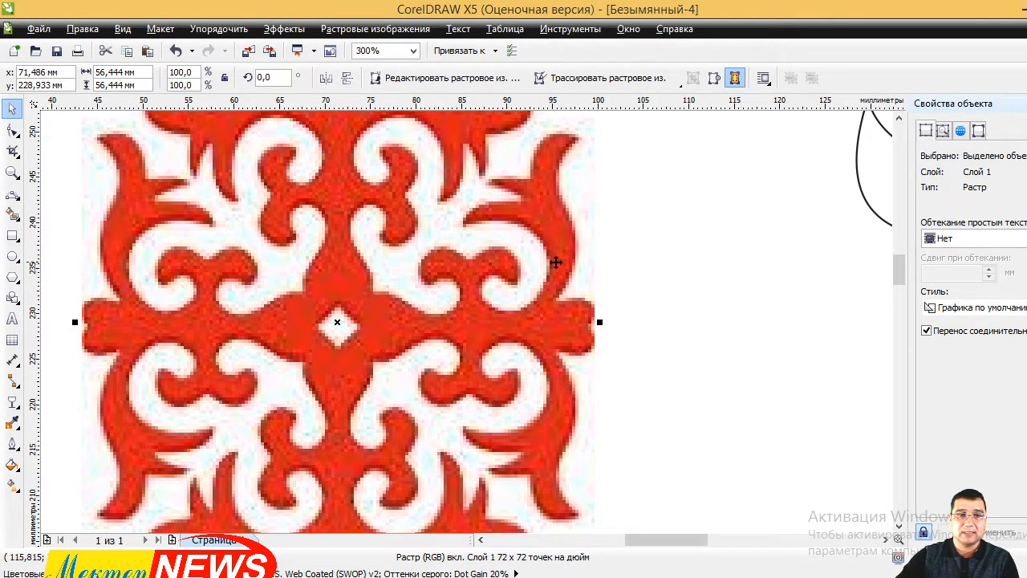
scroll(389, 221, "up", 3)
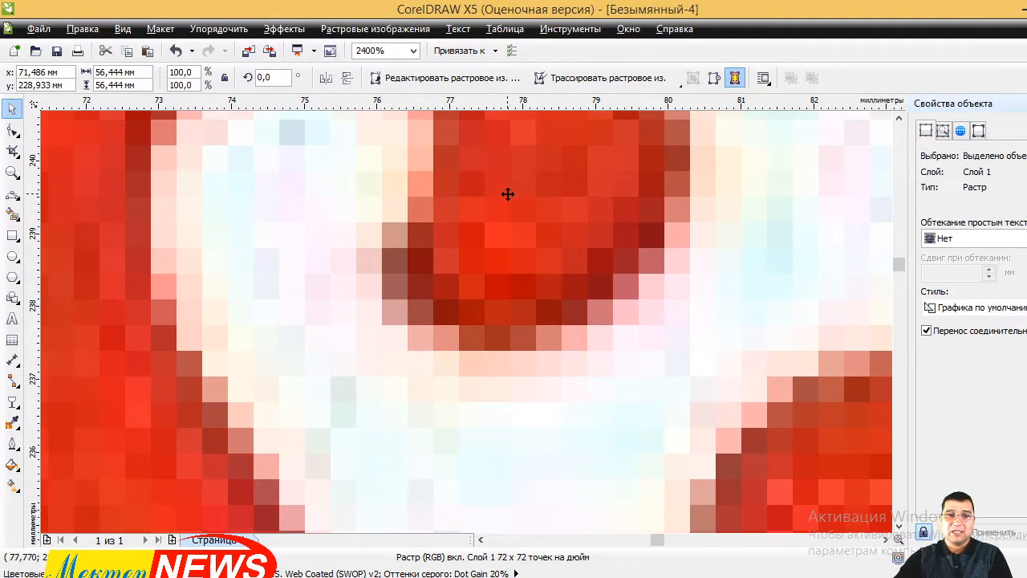
scroll(529, 201, "down", 2)
scroll(557, 213, "down", 2)
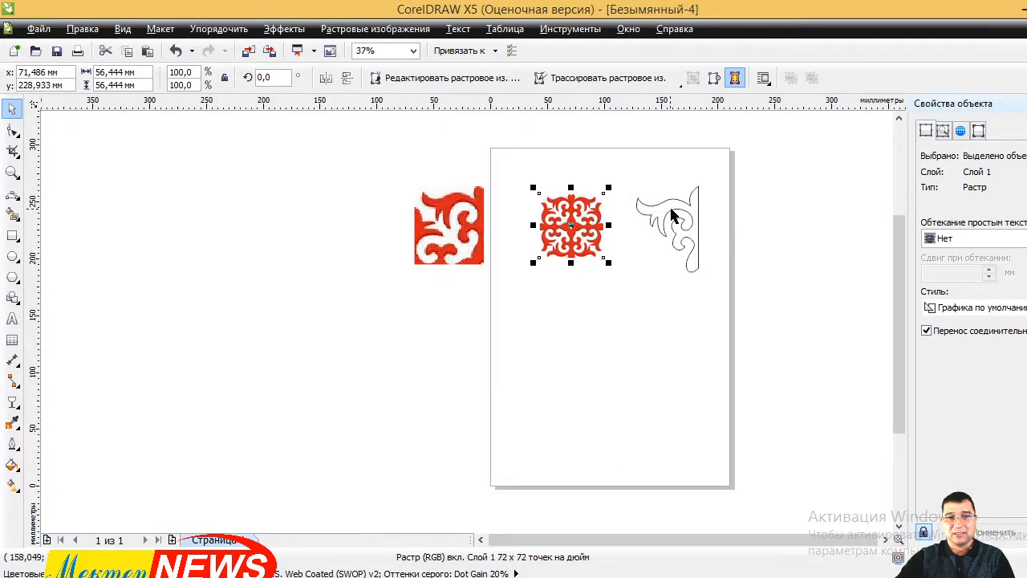
- Shift the traced outline left and move the full ornament picture further left to clear working space around the outline
scroll(665, 229, "up", 2)
left_click(638, 199)
left_click_drag(638, 199, 480, 210)
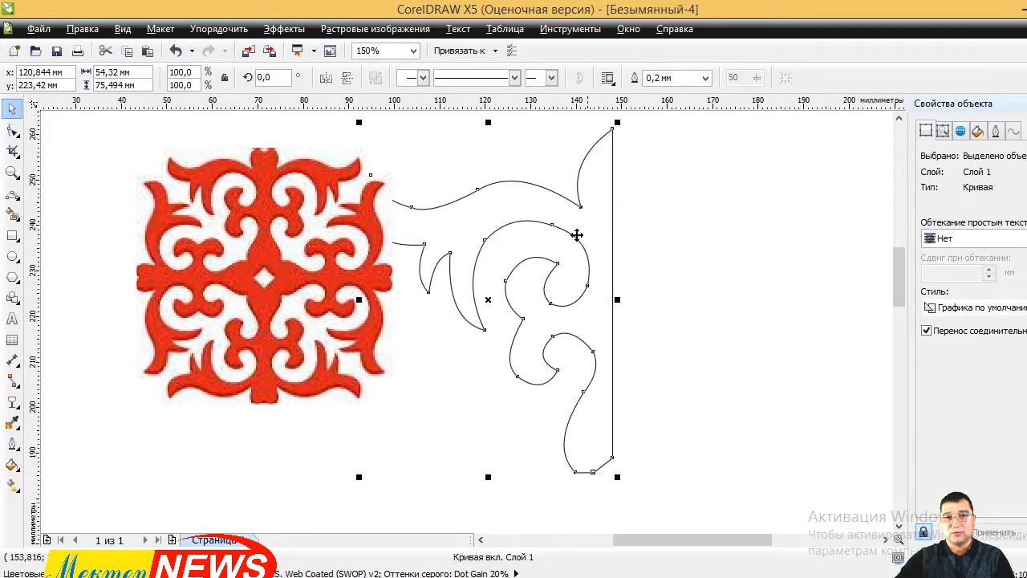
left_click_drag(277, 231, 127, 252)
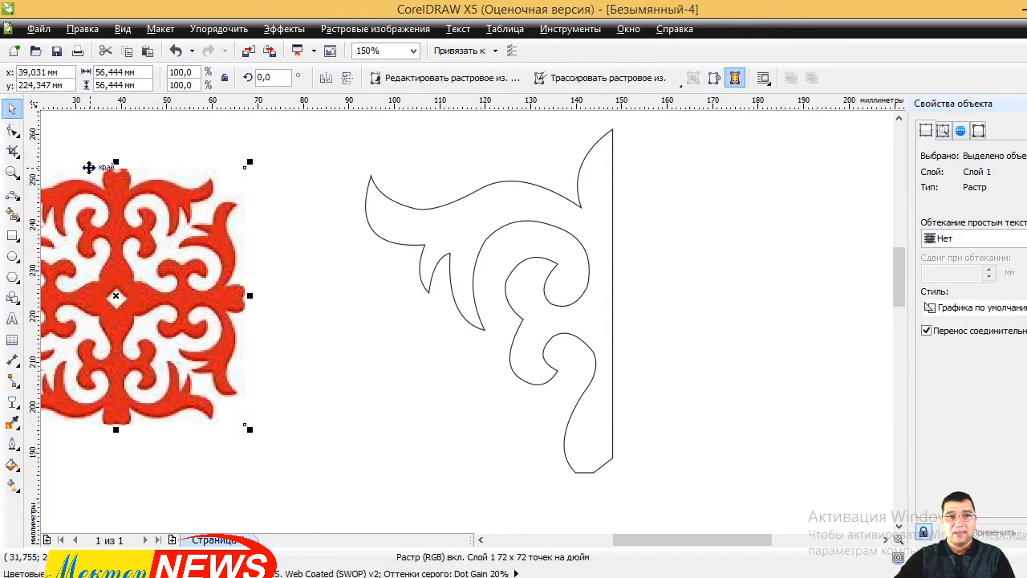
- Delete the surplus nodes on the large spiral's top, the inner curl's left side and the lower curl's underside to smooth the outline
left_click(11, 131)
left_click(585, 293)
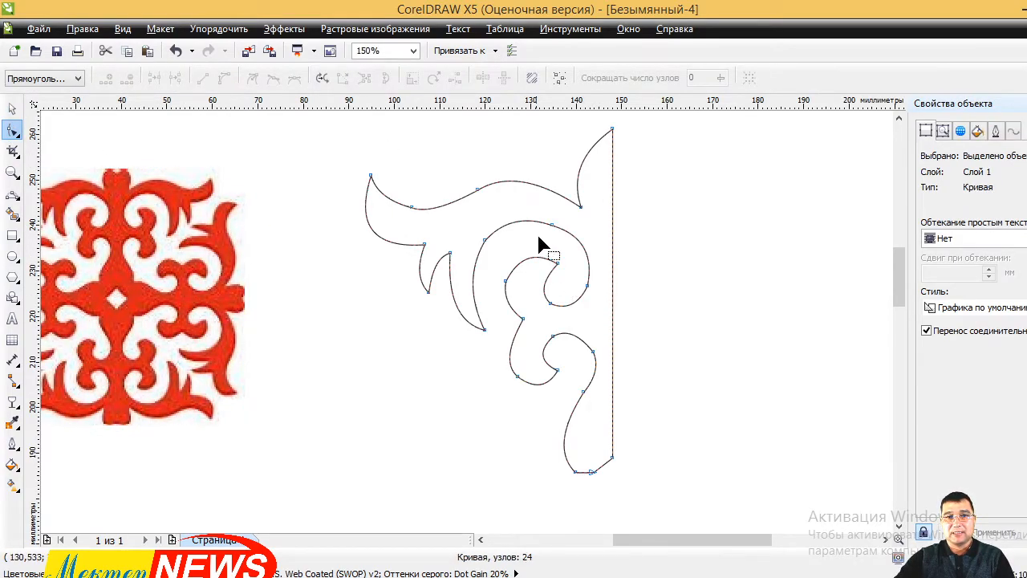
scroll(562, 234, "up", 1)
left_click(560, 225)
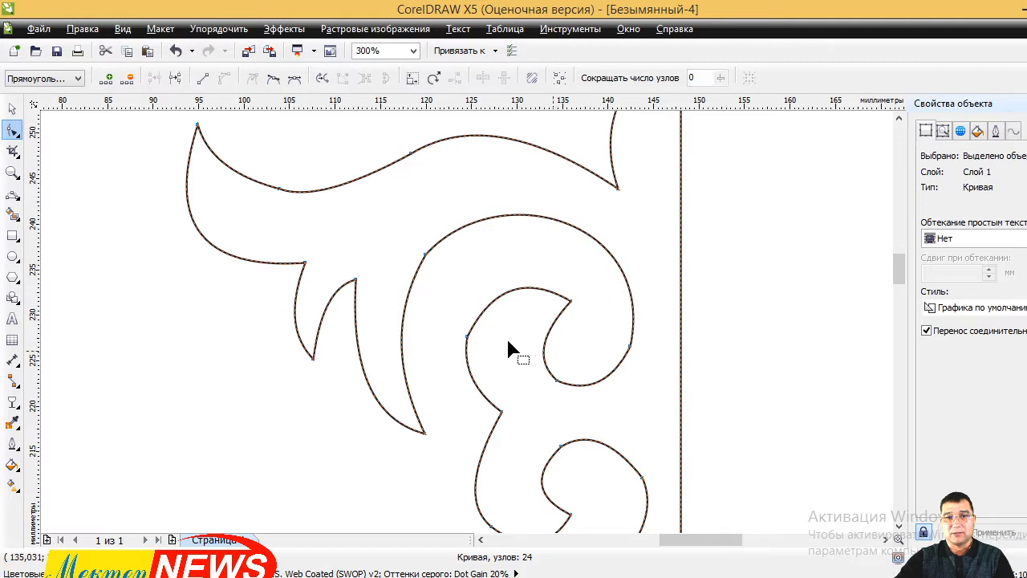
double_click(466, 336)
double_click(539, 299)
scroll(573, 332, "down", 2)
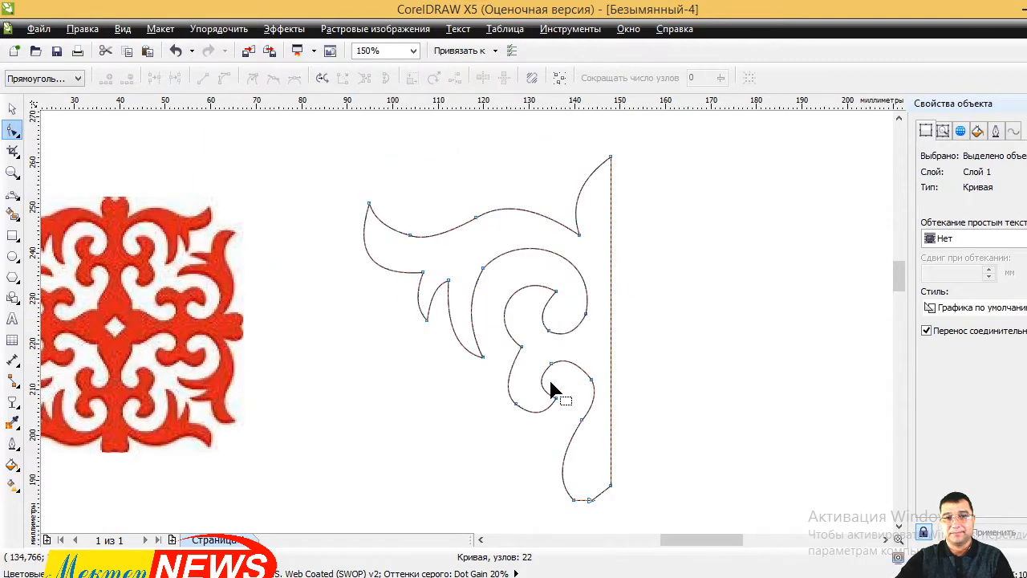
scroll(551, 389, "up", 2)
double_click(483, 427)
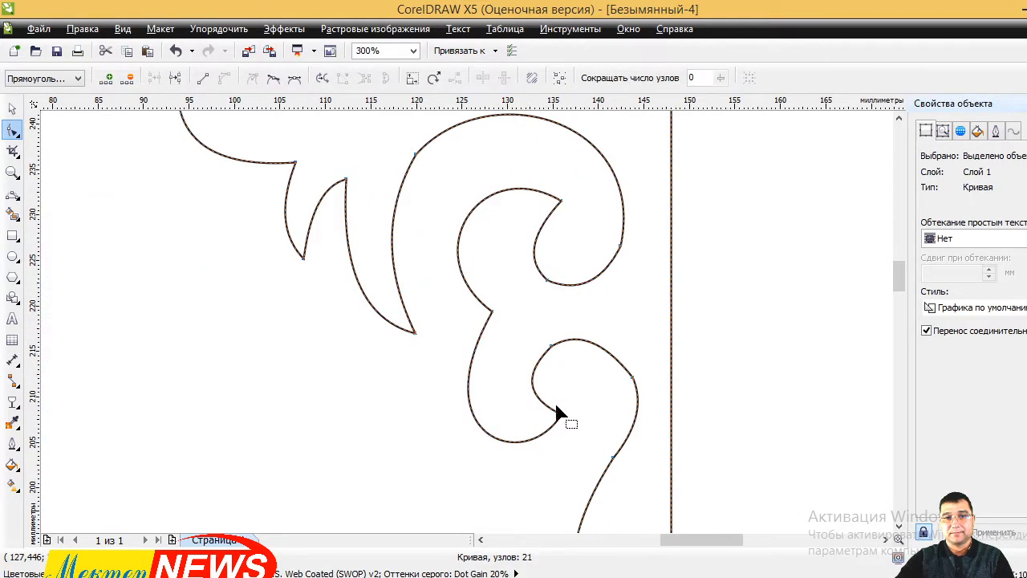
- Reshape the top of the small lower curl with its node handle and delete the surplus node on the curl's right side
left_click(551, 346)
left_click_drag(606, 345, 626, 345)
left_click(661, 345)
scroll(660, 345, "down", 2)
scroll(650, 380, "up", 2)
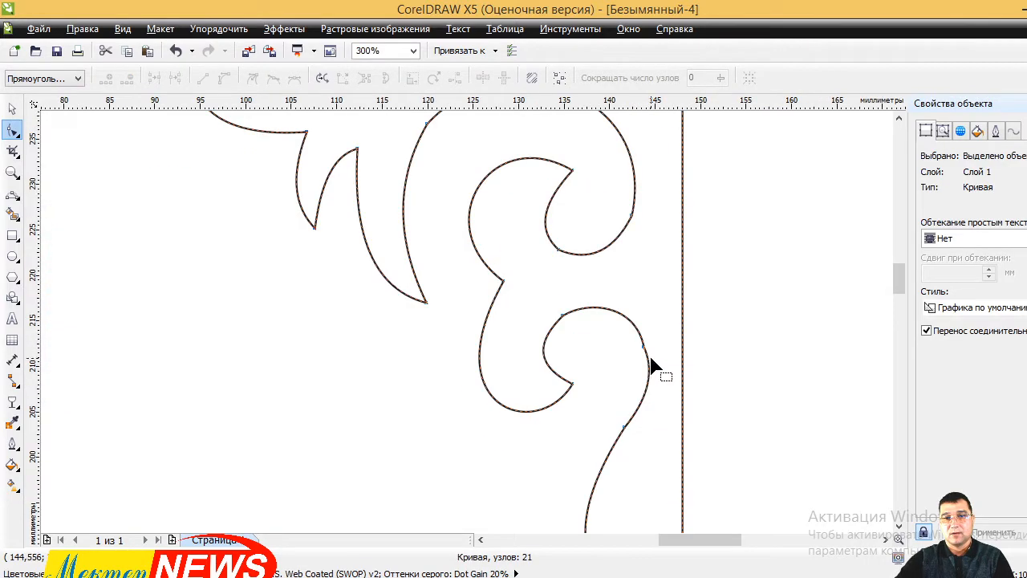
left_click(643, 347)
key("Delete")
scroll(675, 378, "down", 4)
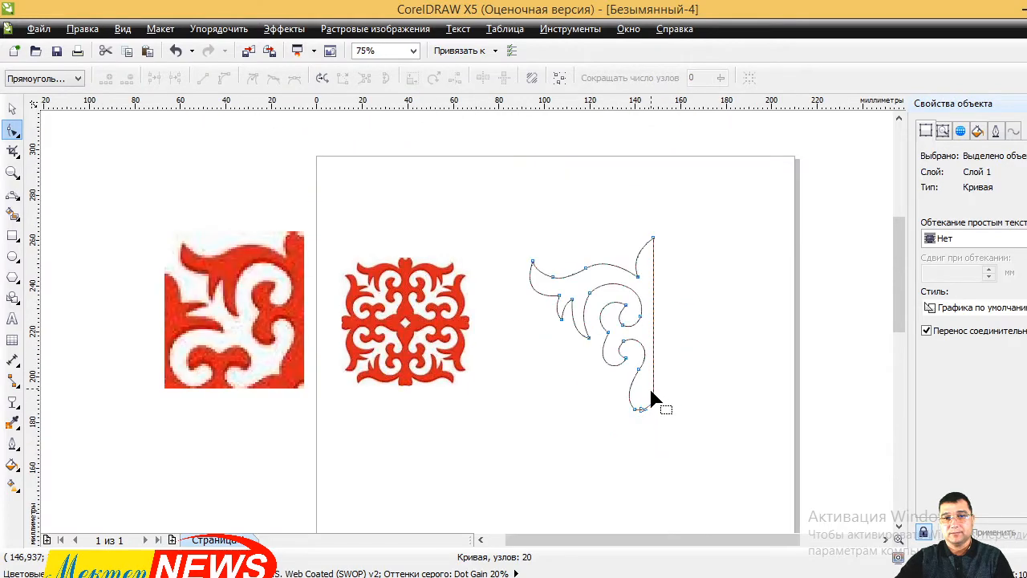
- Adjust the lower handle of the node joining the small curl to the stem to refine the stem's curve
scroll(646, 392, "up", 4)
left_click(642, 293)
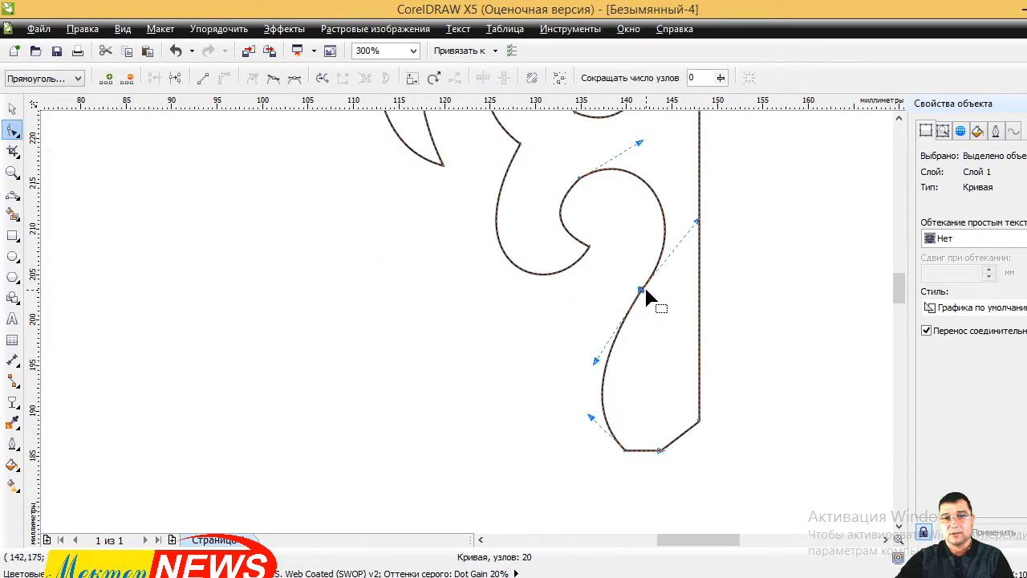
scroll(638, 305, "up", 4)
scroll(630, 317, "down", 2)
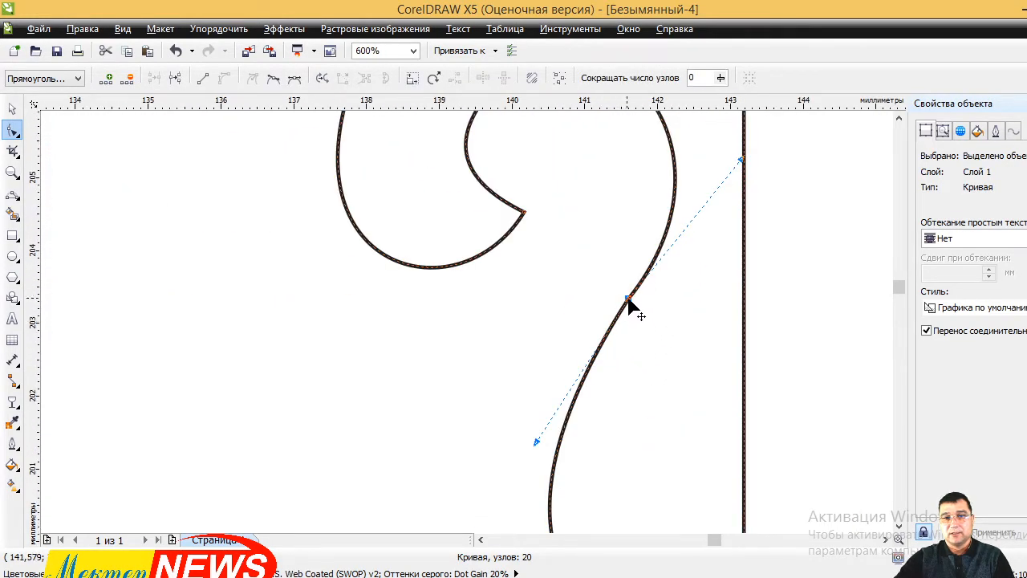
scroll(638, 309, "up", 4)
scroll(652, 317, "down", 4)
scroll(654, 321, "down", 2)
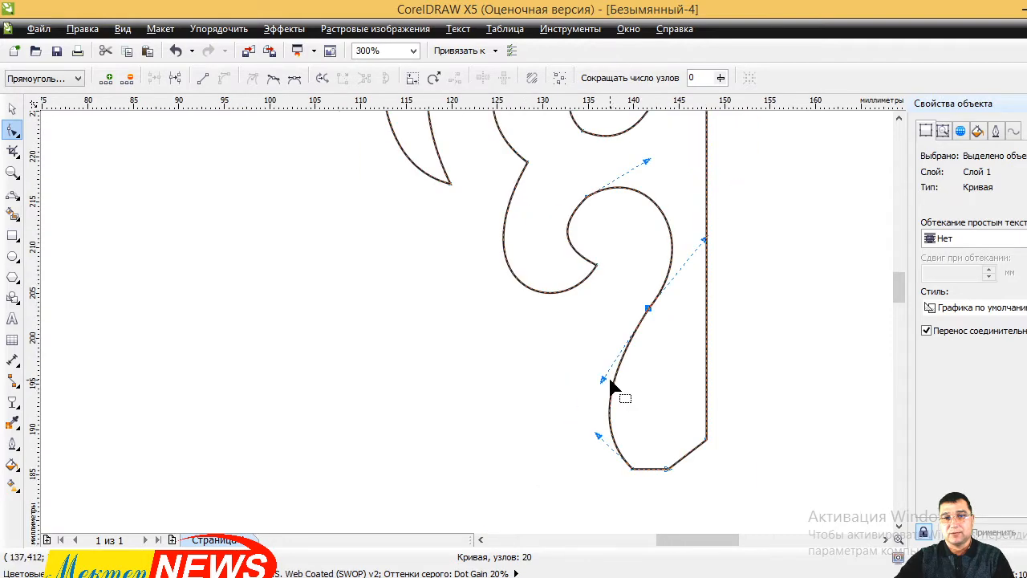
mouse_move(607, 389)
left_mouse_down()
mouse_move(592, 368)
mouse_move(602, 377)
left_mouse_up()
left_click(608, 362)
scroll(603, 361, "down", 4)
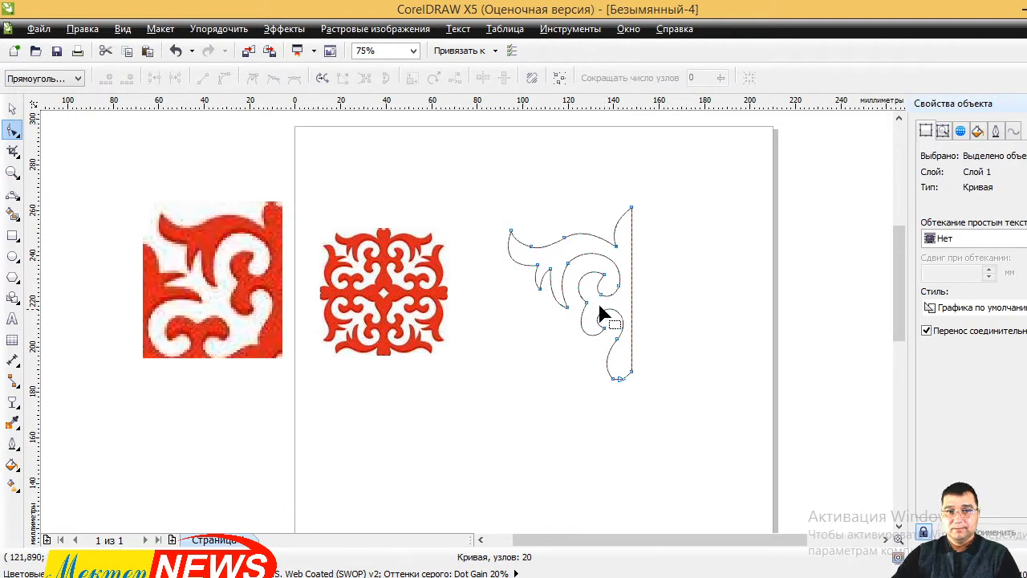
- Delete the surplus node on the upper edge of the outline near its far-left tip
scroll(577, 259, "up", 2)
scroll(526, 255, "up", 4)
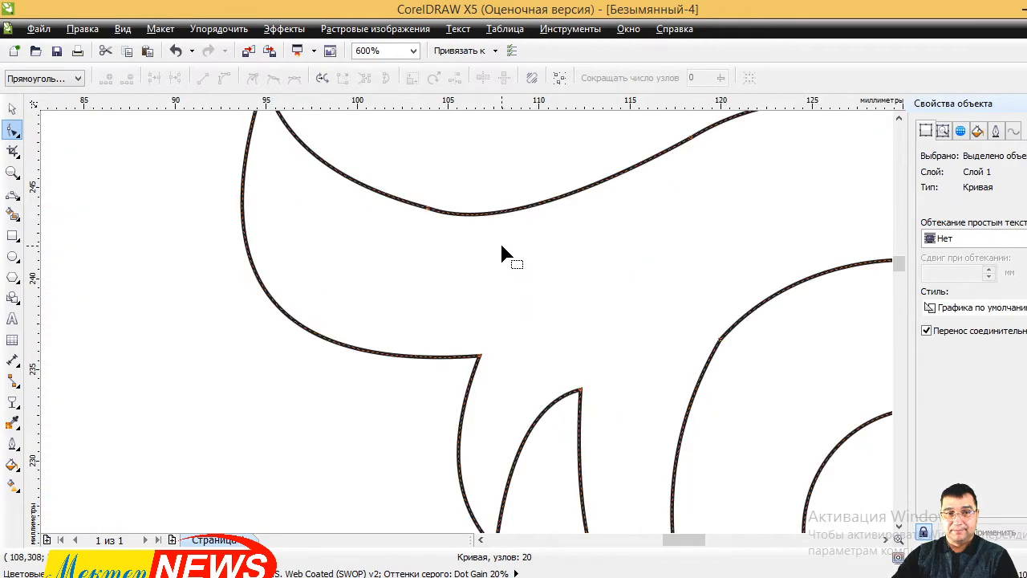
double_click(431, 209)
scroll(526, 393, "down", 2)
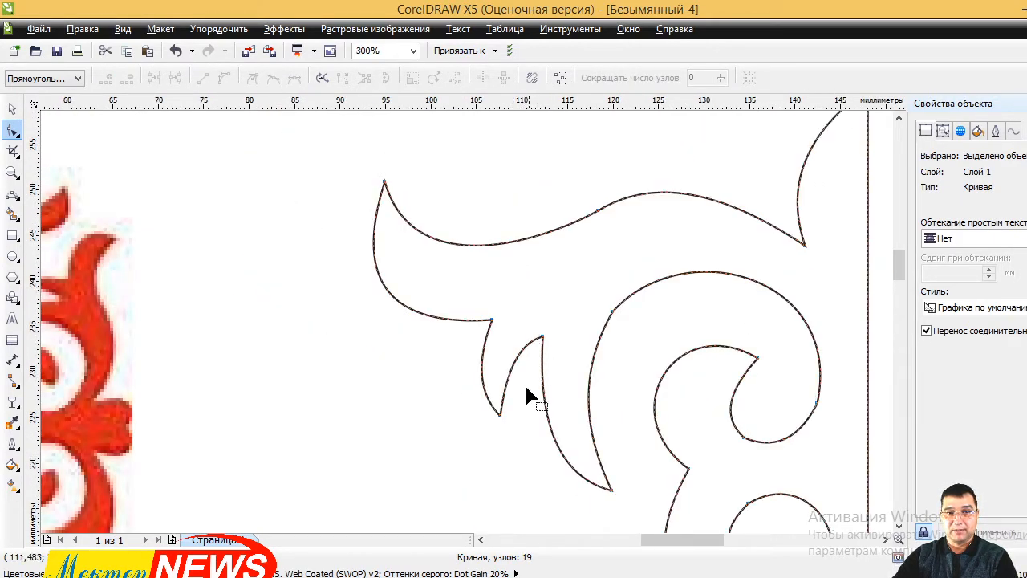
scroll(590, 334, "down", 4)
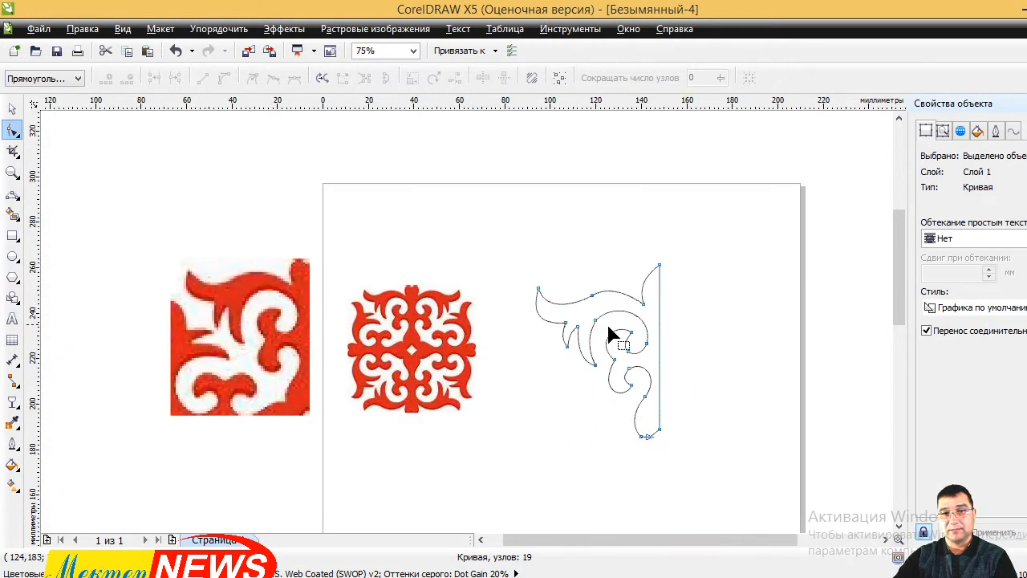
- Duplicate the cleaned outline, mirror the copy horizontally and place it against the original's straight vertical edge
left_click(12, 108)
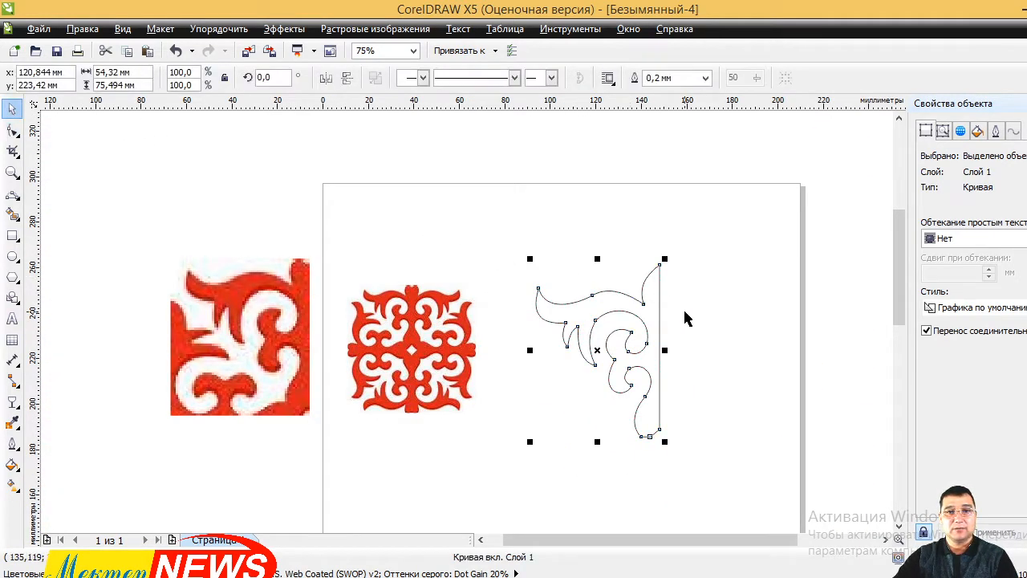
left_click(129, 51)
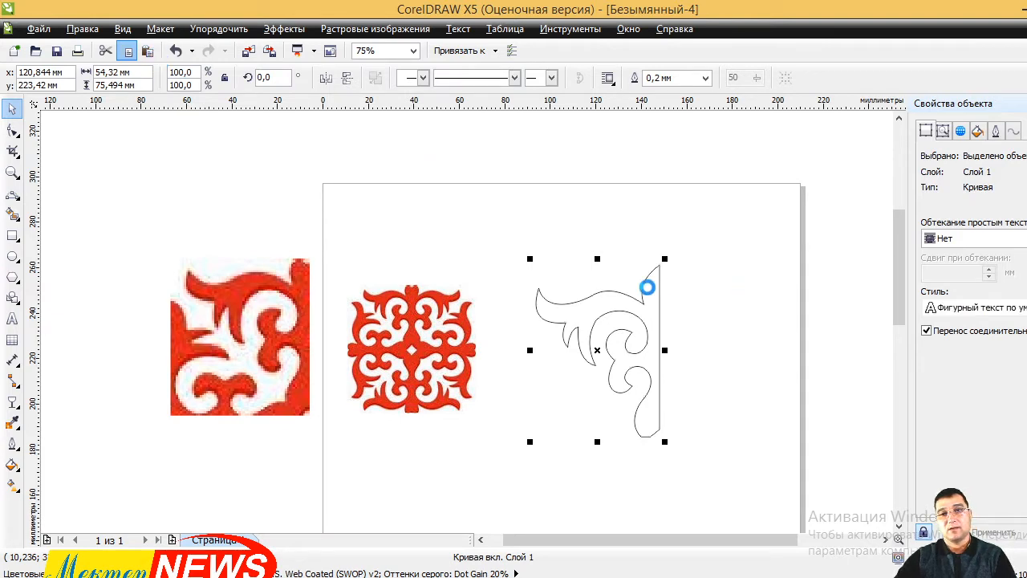
left_click(326, 81)
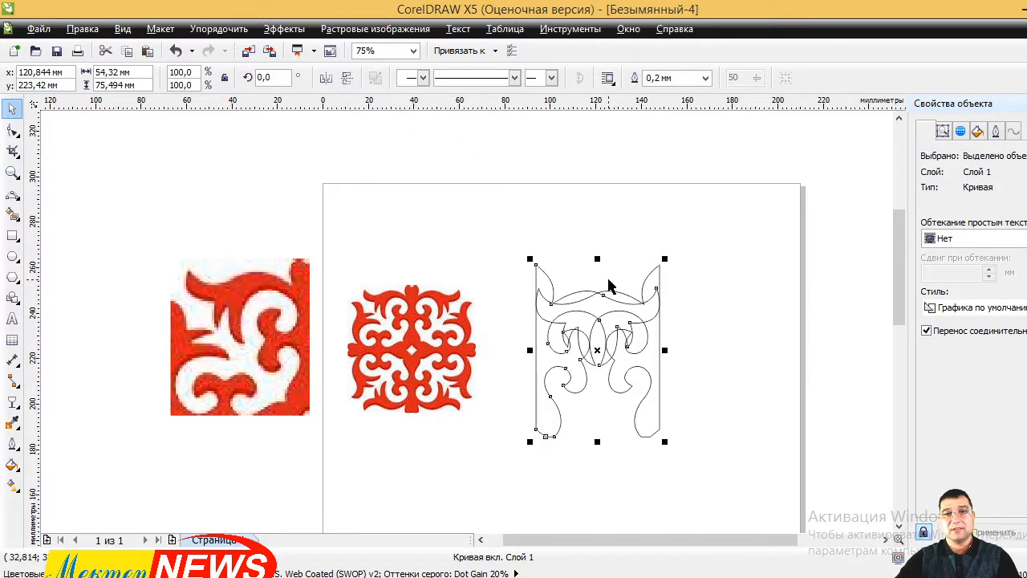
left_click_drag(541, 340, 663, 338)
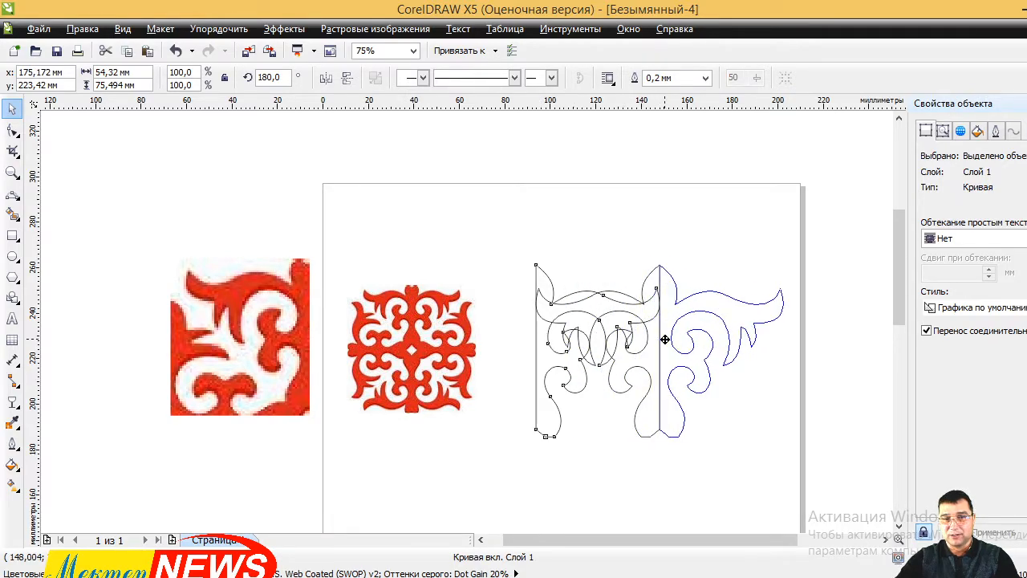
- Shift the mirrored half left by about 0.2 mm so that it slightly overlaps the original half
scroll(662, 267, "up", 3)
scroll(632, 260, "up", 2)
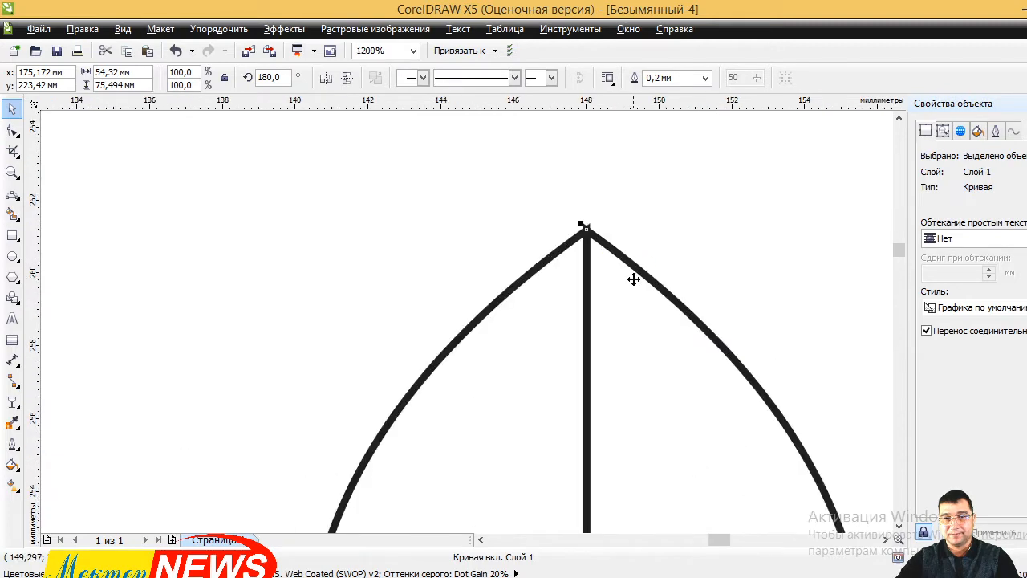
left_click_drag(632, 278, 622, 278)
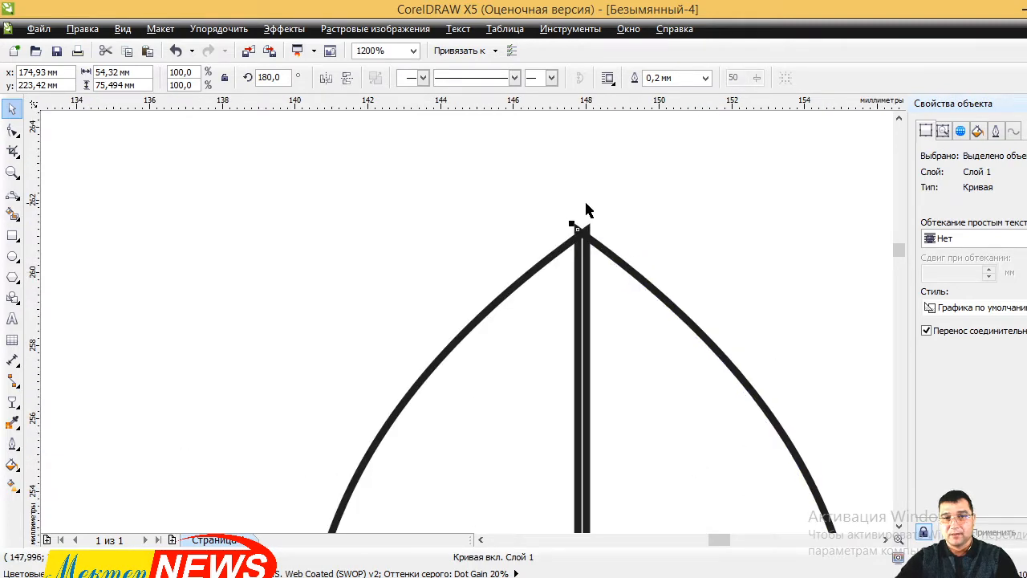
scroll(587, 208, "down", 4)
scroll(620, 250, "down", 1)
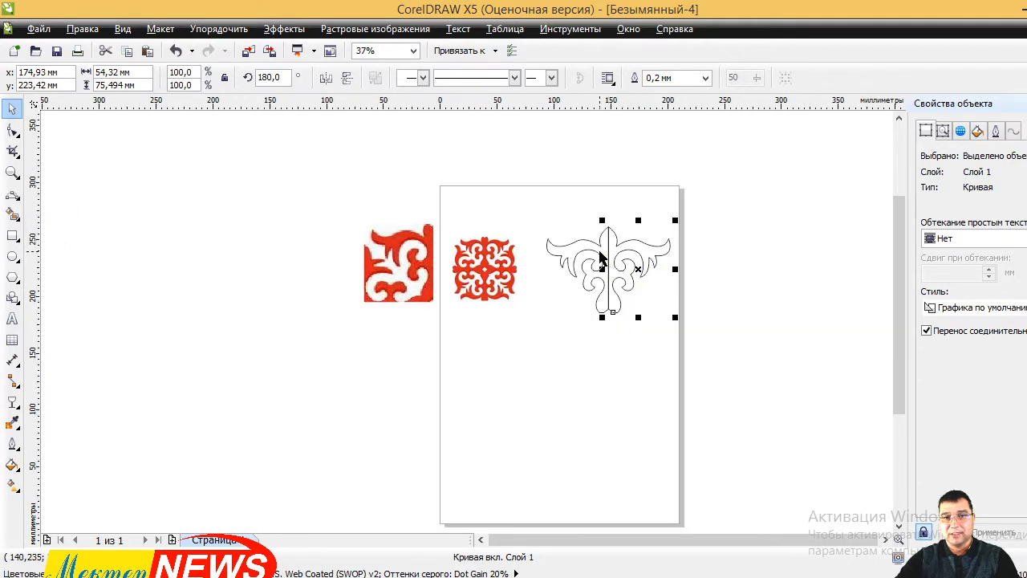
- Weld the original and mirrored halves into one symmetrical motif
left_click(602, 257, "shift")
scroll(674, 252, "up", 1)
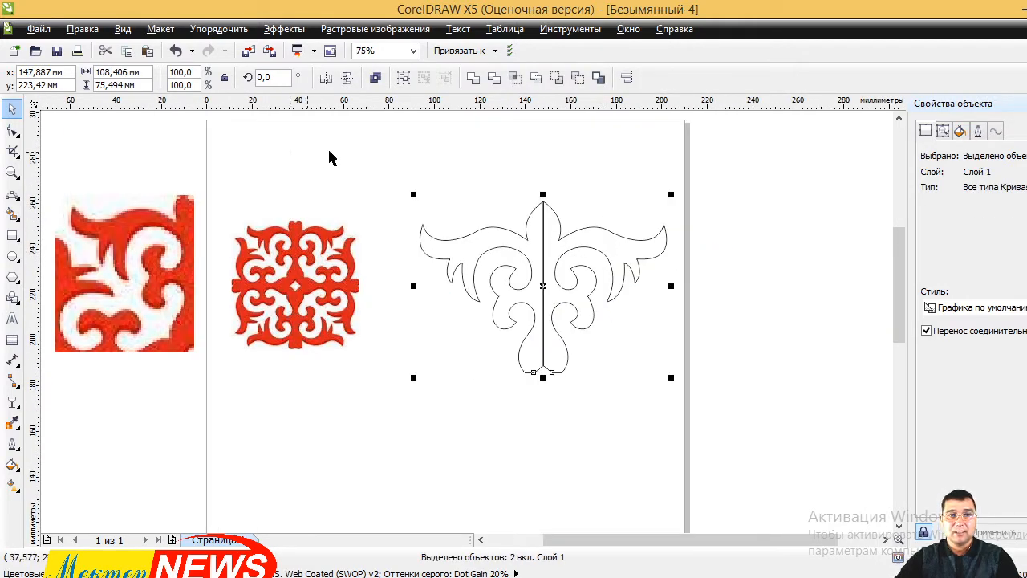
left_click(474, 78)
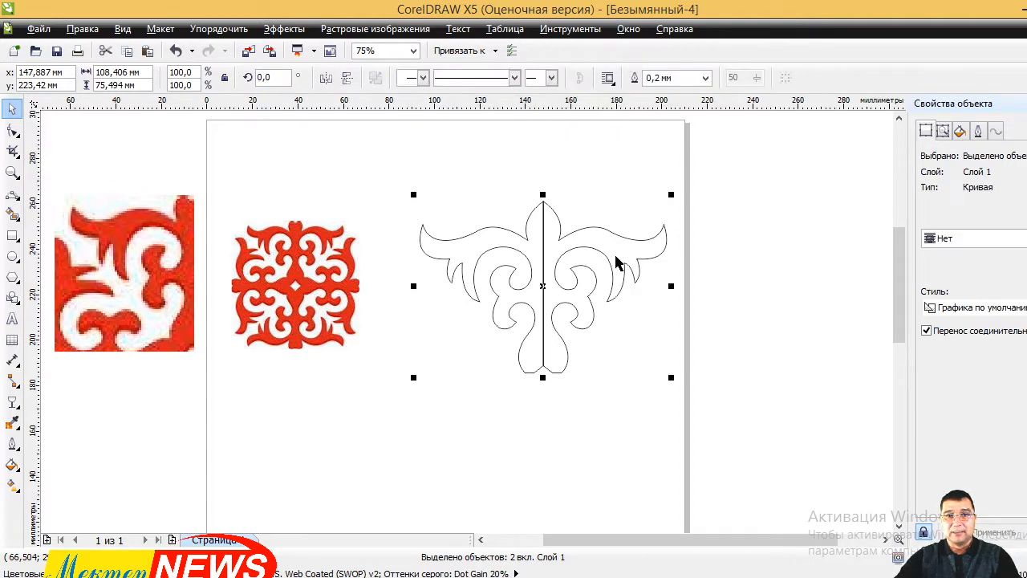
left_click(580, 332)
left_click(543, 270)
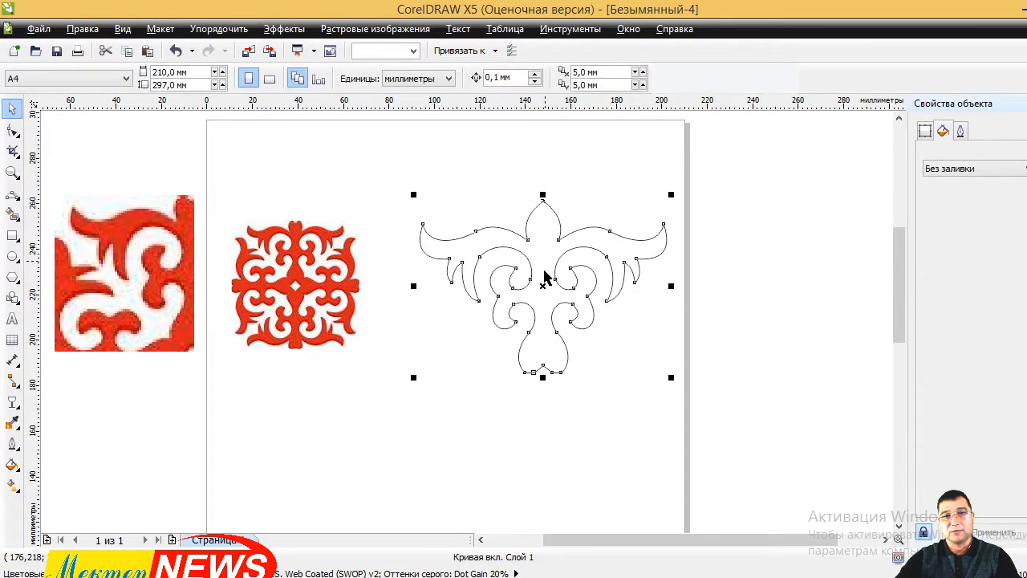
- Duplicate the welded motif, mirror the copy vertically and place it directly below the original with the stems facing
left_click(129, 53)
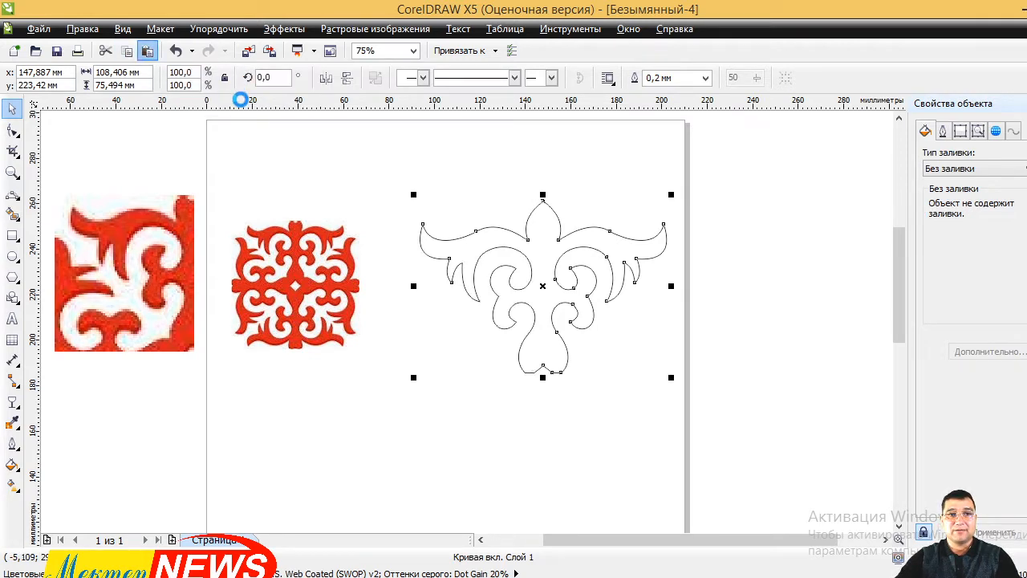
left_click(325, 77)
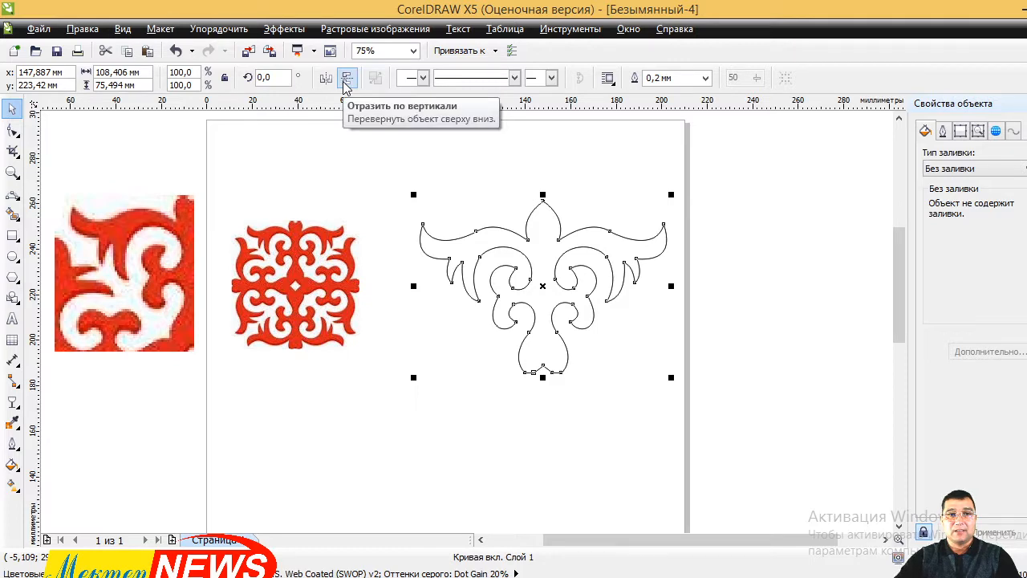
left_click(346, 79)
left_click_drag(544, 218, 547, 426)
scroll(580, 299, "down", 1)
left_click(596, 374)
scroll(560, 374, "up", 1)
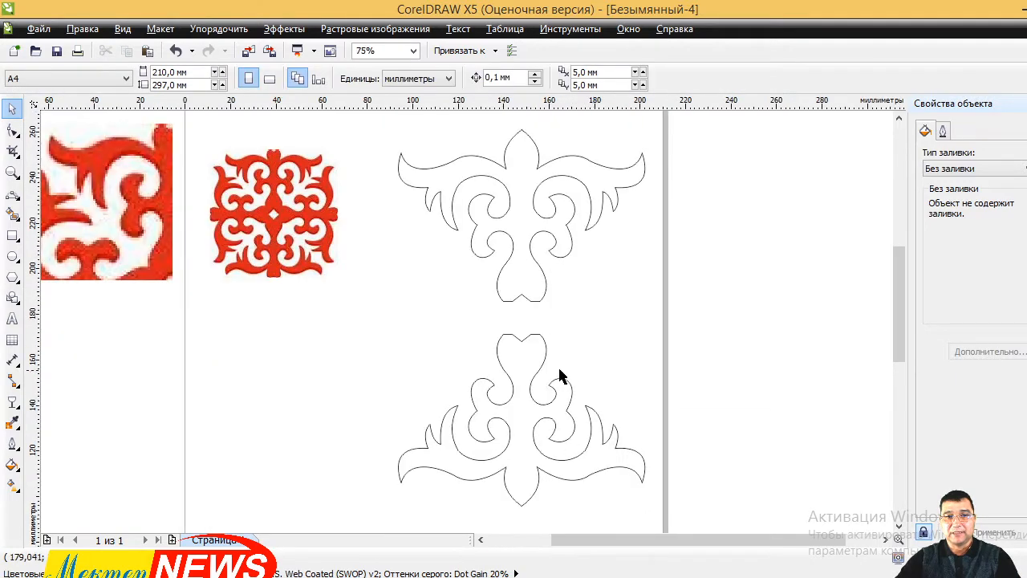
- Duplicate the lower motif, rotate the copy by 90° and place it to the right with its stem corner meeting the upper motif's
left_click(560, 390)
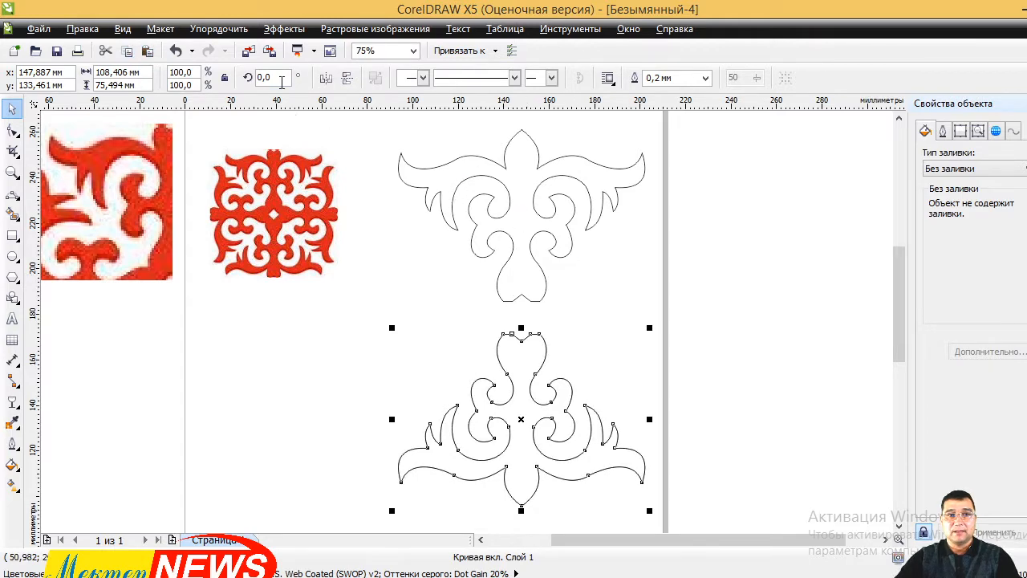
type("90")
key("Return")
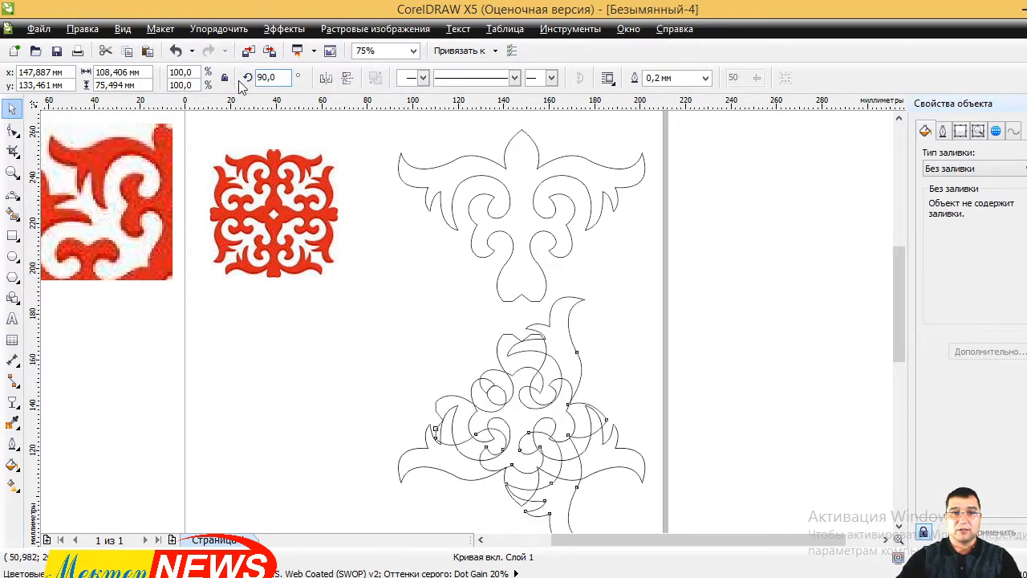
left_click_drag(564, 343, 502, 261)
scroll(554, 313, "up", 4)
scroll(483, 274, "up", 4)
scroll(471, 273, "up", 2)
scroll(489, 272, "down", 6)
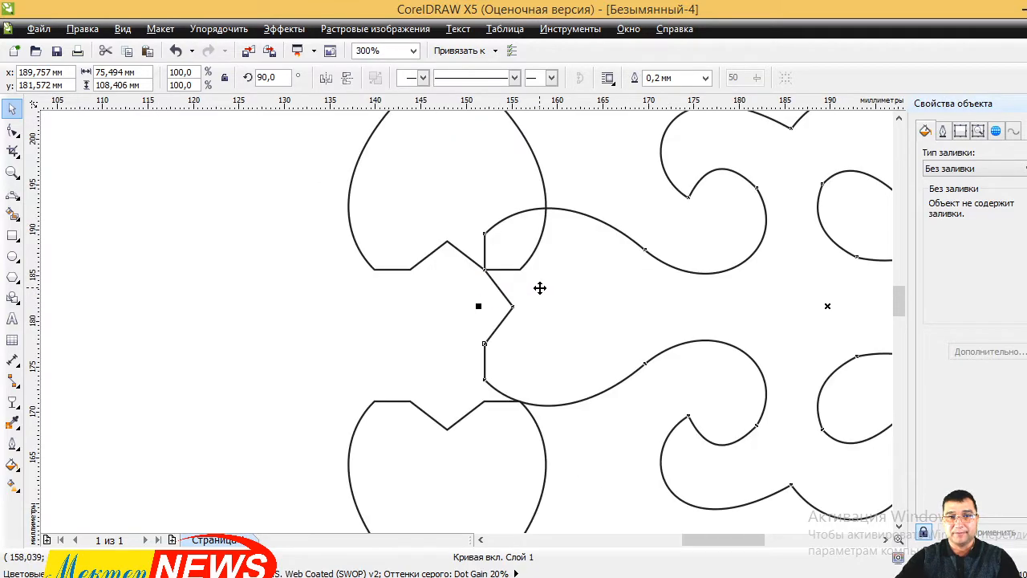
- Move the lower motif up by about 2.3 mm so its stem corner meets the lower stem corner of the rotated motif
left_click(504, 403)
scroll(486, 439, "up", 2)
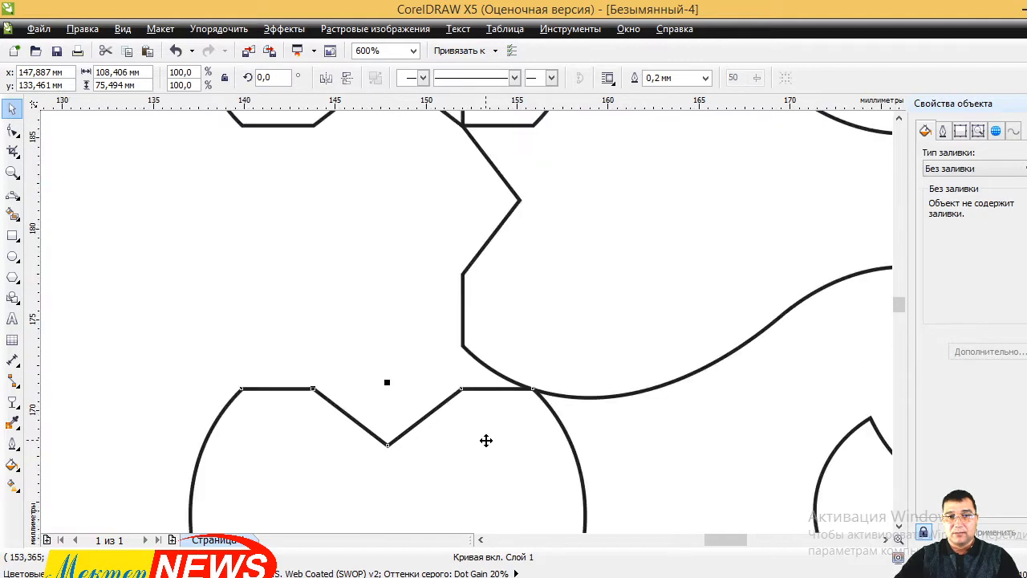
left_click_drag(486, 438, 473, 391)
scroll(465, 359, "up", 2)
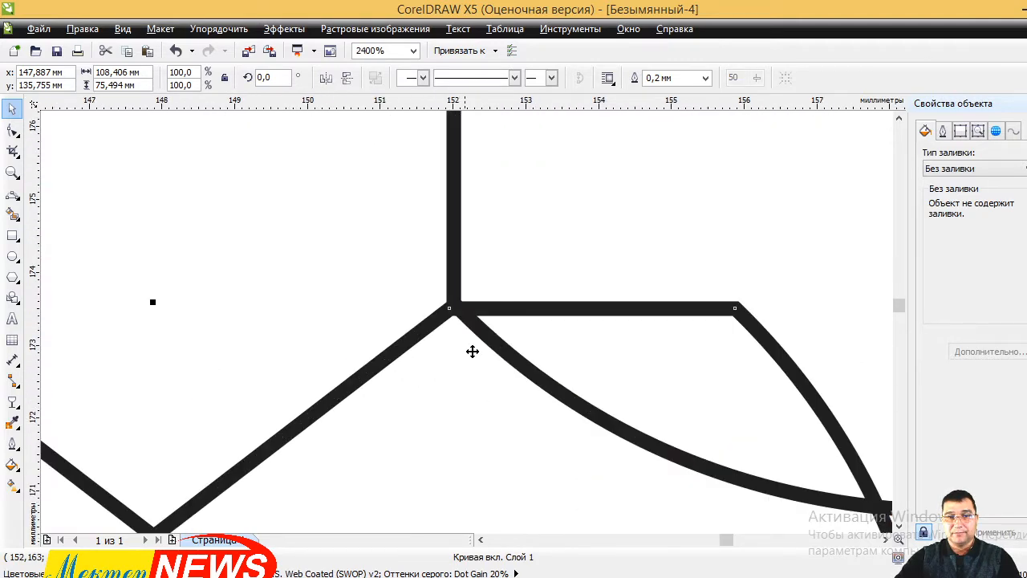
scroll(478, 212, "down", 2)
scroll(493, 237, "down", 2)
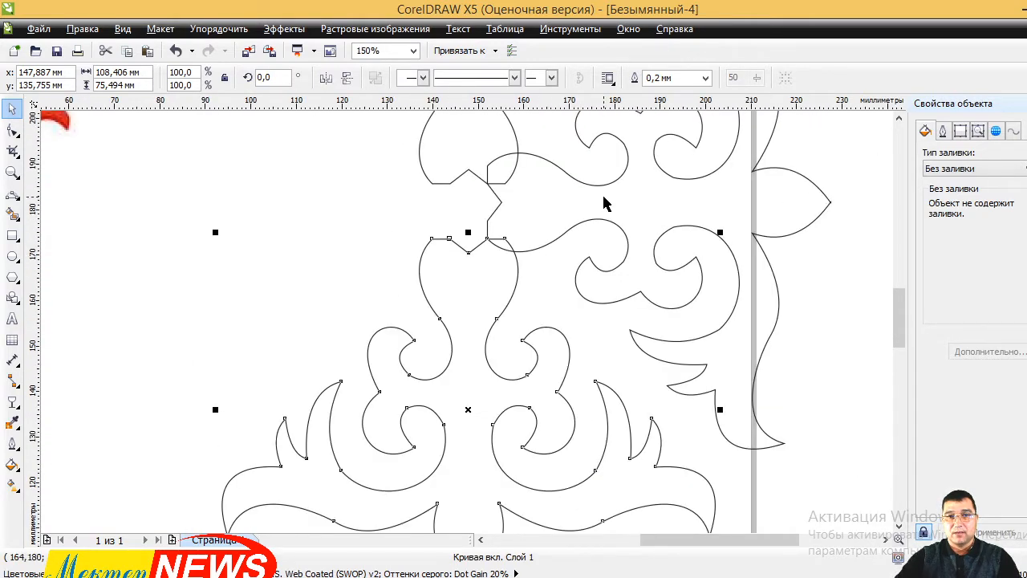
- Duplicate the rotated right-hand motif, mirror the copy horizontally and place it opposite with its stem corner meeting the upper motif's
scroll(407, 225, "down", 2)
left_click(127, 50)
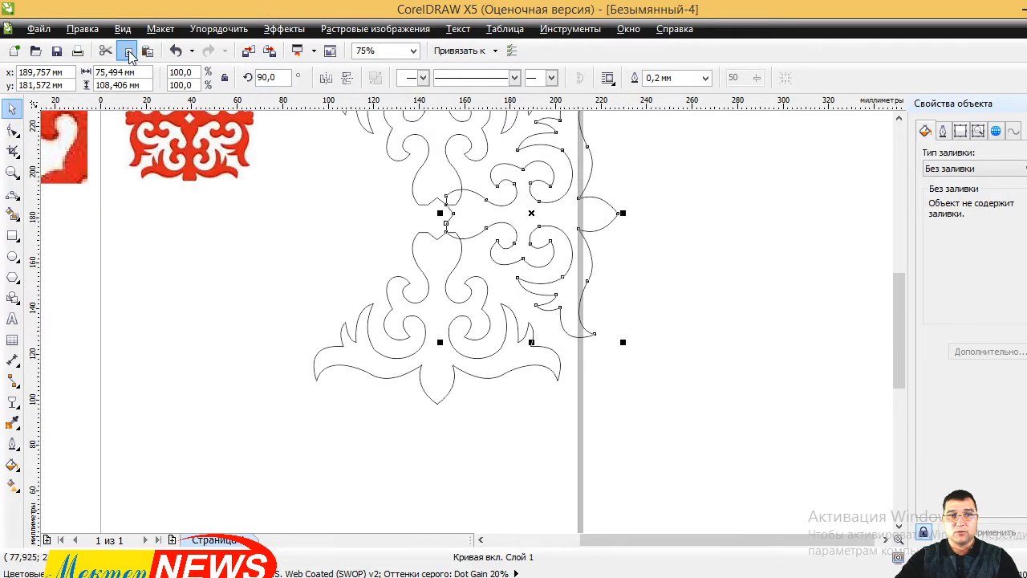
left_click(148, 51)
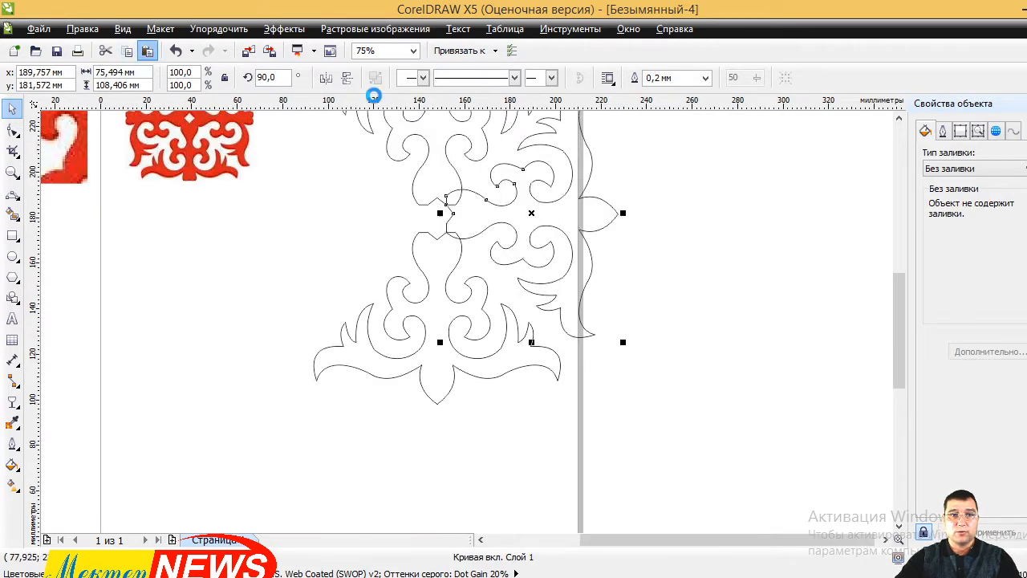
left_click(326, 79)
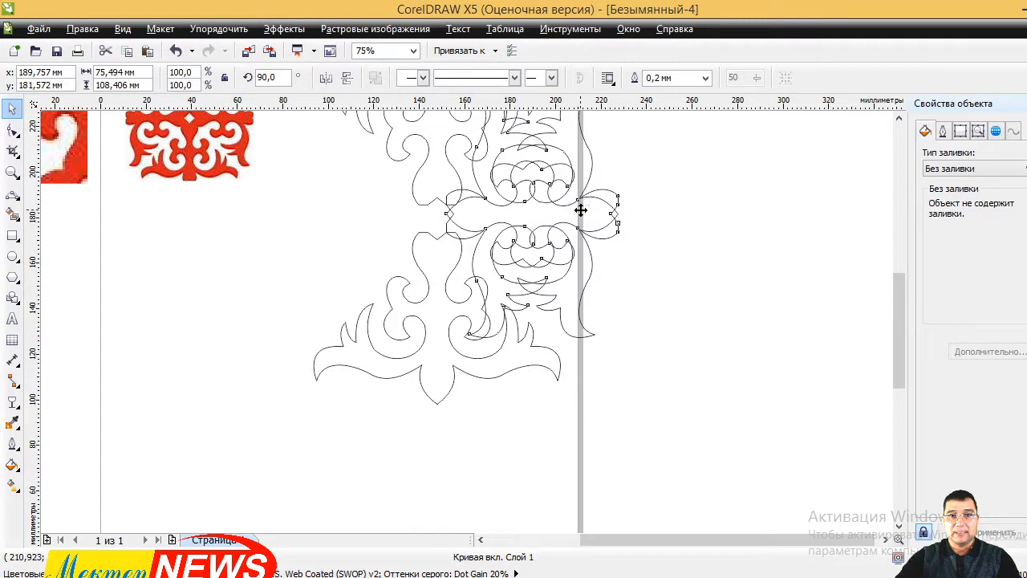
left_click_drag(586, 212, 343, 220)
scroll(436, 200, "up", 5)
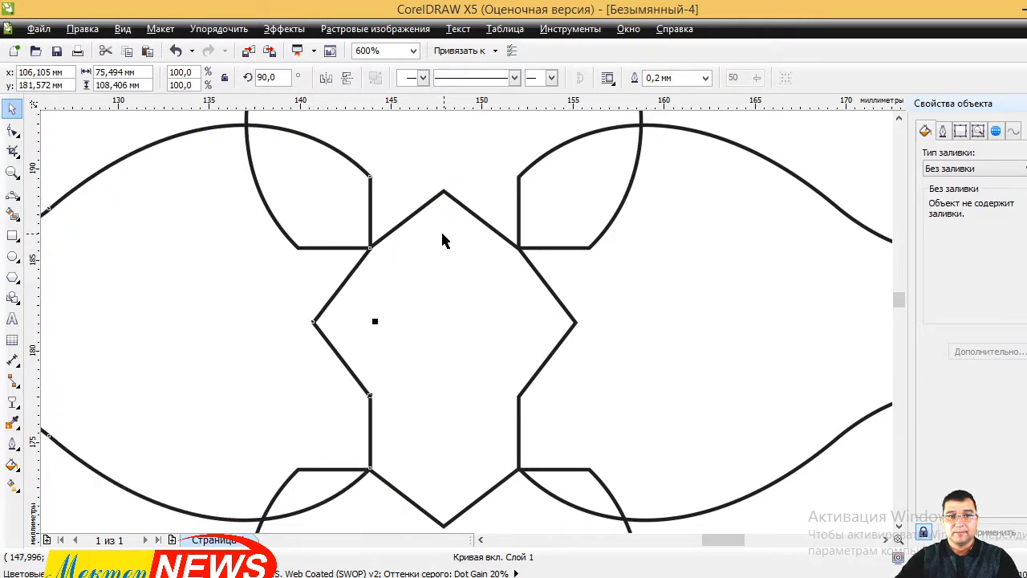
scroll(562, 252, "down", 3)
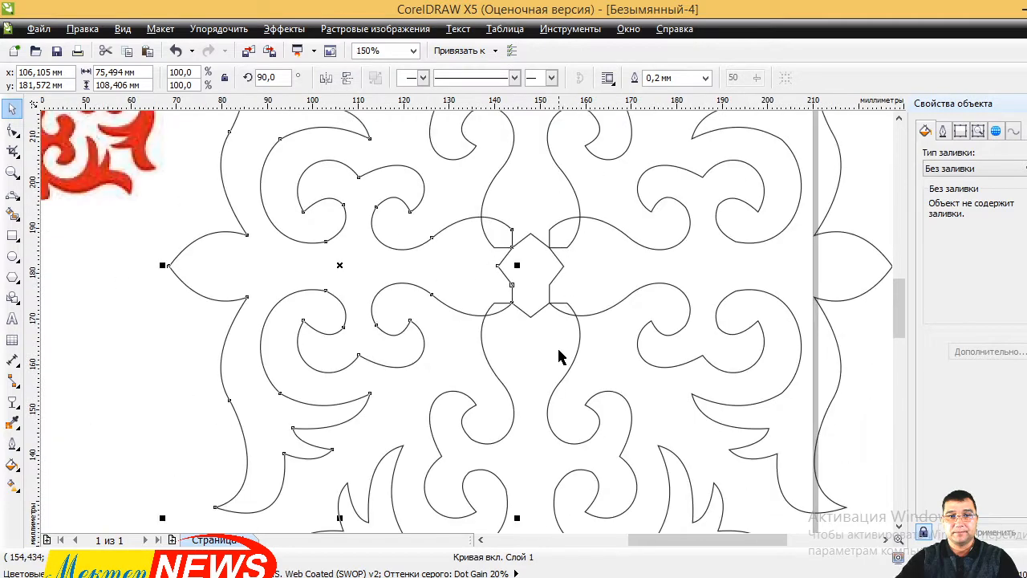
- Move the lower motif up by about 4 mm so its stem corners meet those of the two side motifs
left_click(534, 328)
scroll(542, 309, "up", 3)
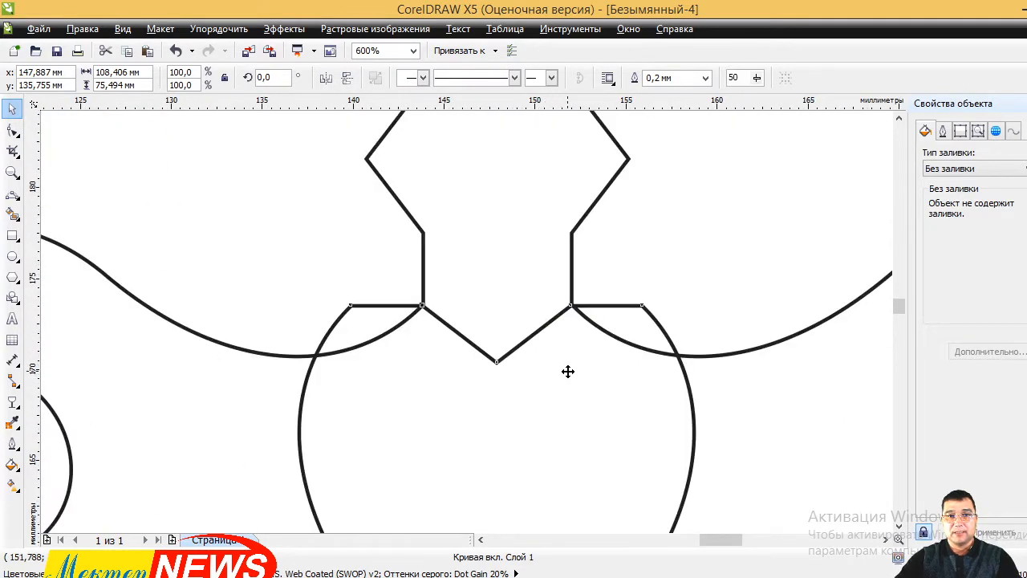
left_click_drag(566, 369, 572, 297)
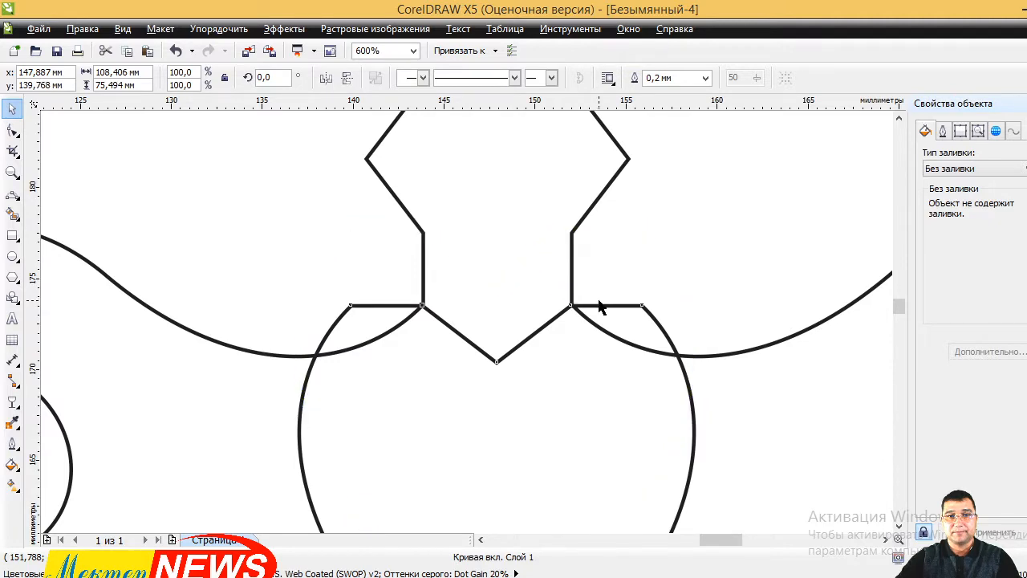
scroll(594, 294, "down", 2)
left_click(554, 210)
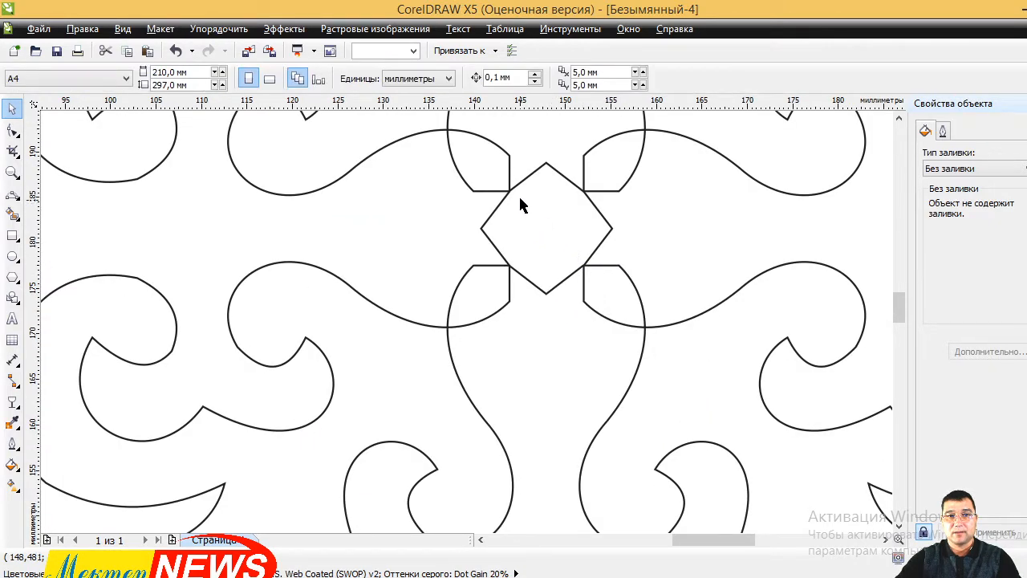
- Select all four motifs and weld them into a single ornament
scroll(584, 257, "down", 8)
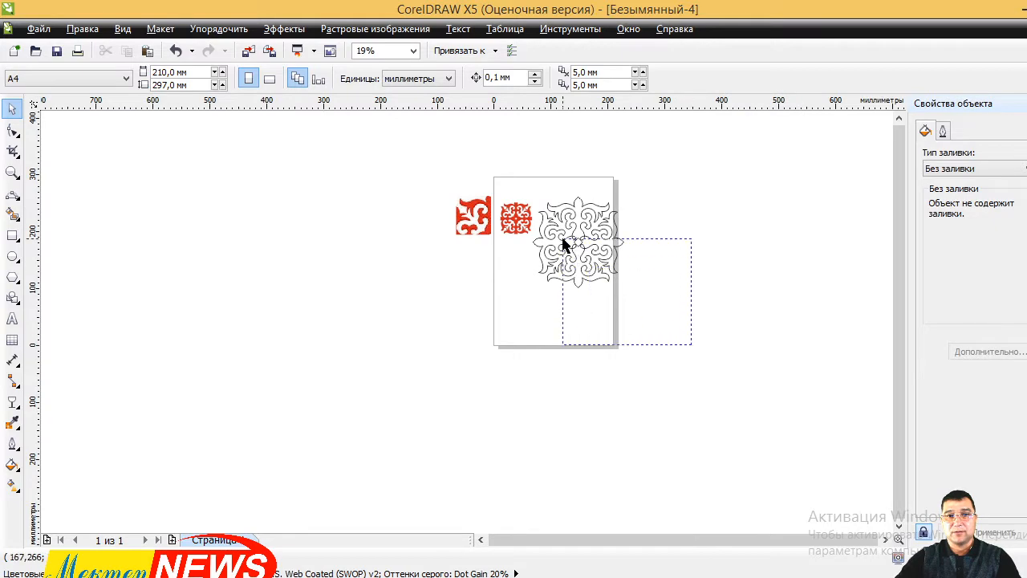
left_click_drag(564, 245, 527, 186)
scroll(607, 202, "up", 2)
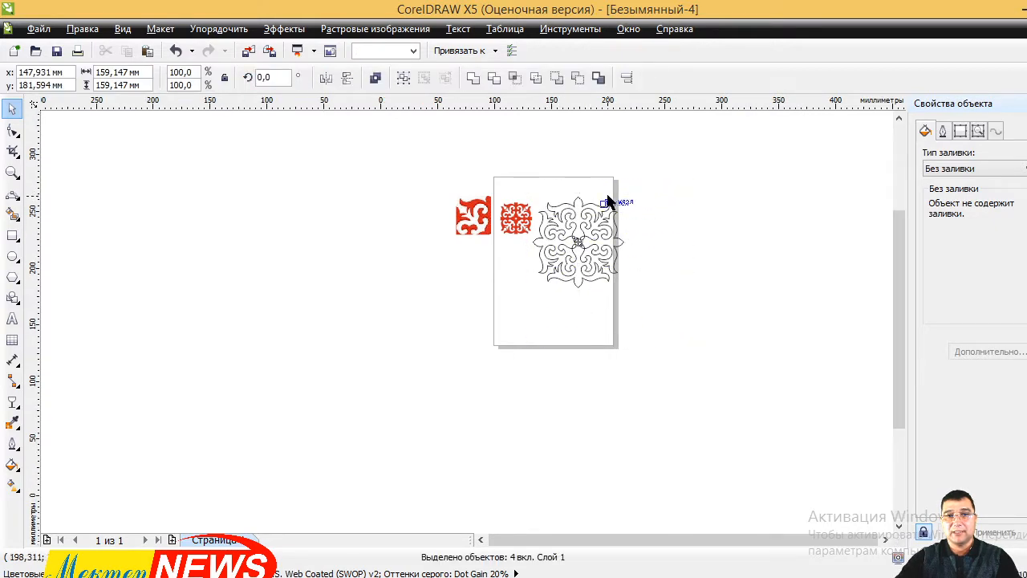
scroll(607, 201, "up", 1)
left_click(470, 82)
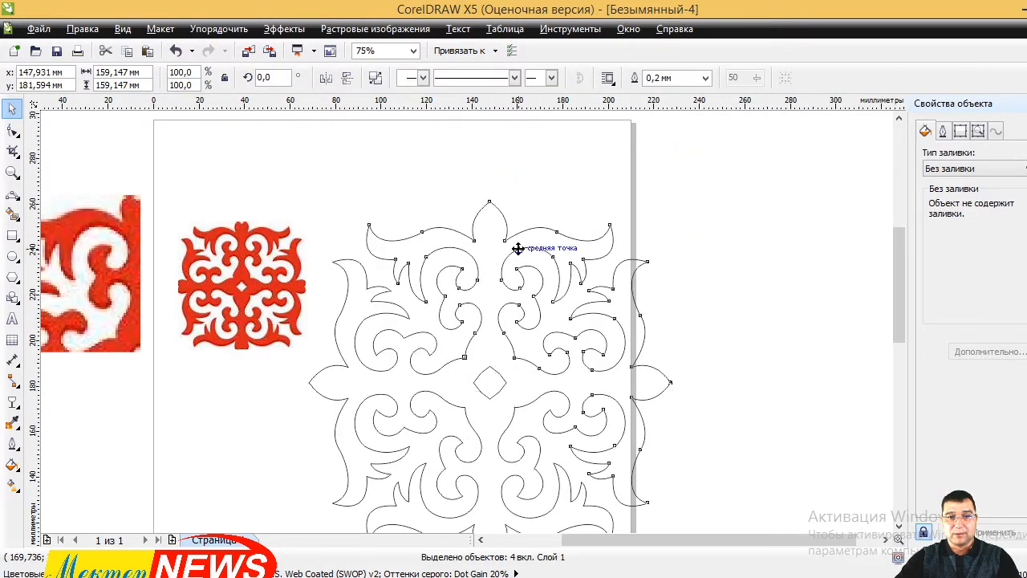
left_click(688, 373)
scroll(505, 266, "down", 1)
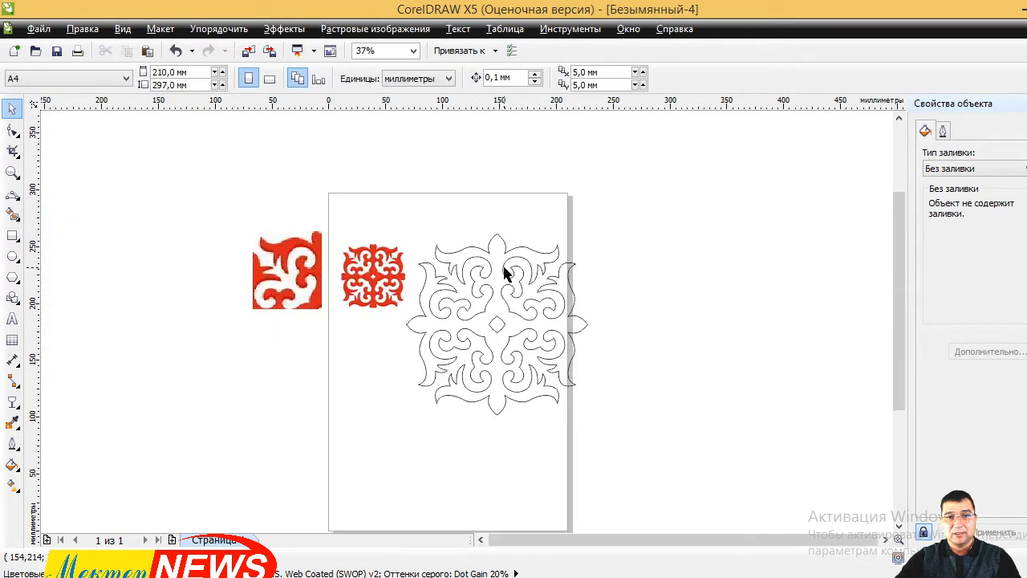
- Move the cropped bitmap fragment farther away from the page and enlarge the full reference bitmap to about 147 mm square
left_click(490, 278)
mouse_move(382, 273)
left_mouse_down()
mouse_move(339, 291)
mouse_move(380, 263)
left_mouse_up()
left_click(307, 269)
left_click_drag(299, 259, 171, 266)
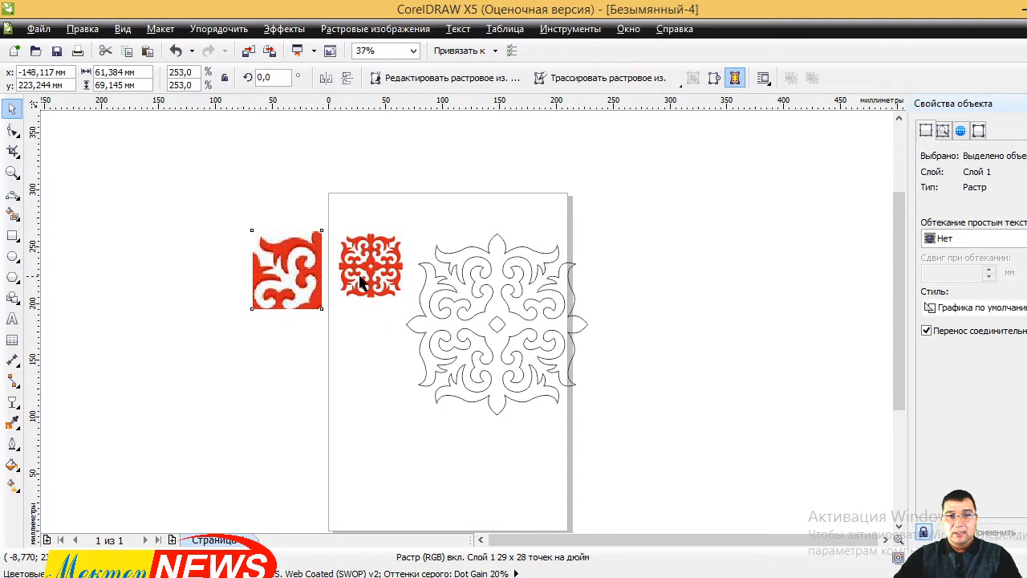
left_click(368, 279)
left_click_drag(338, 297, 228, 447)
- Fill the welded ornament with the red colour sampled from the reference bitmap
left_click(529, 341)
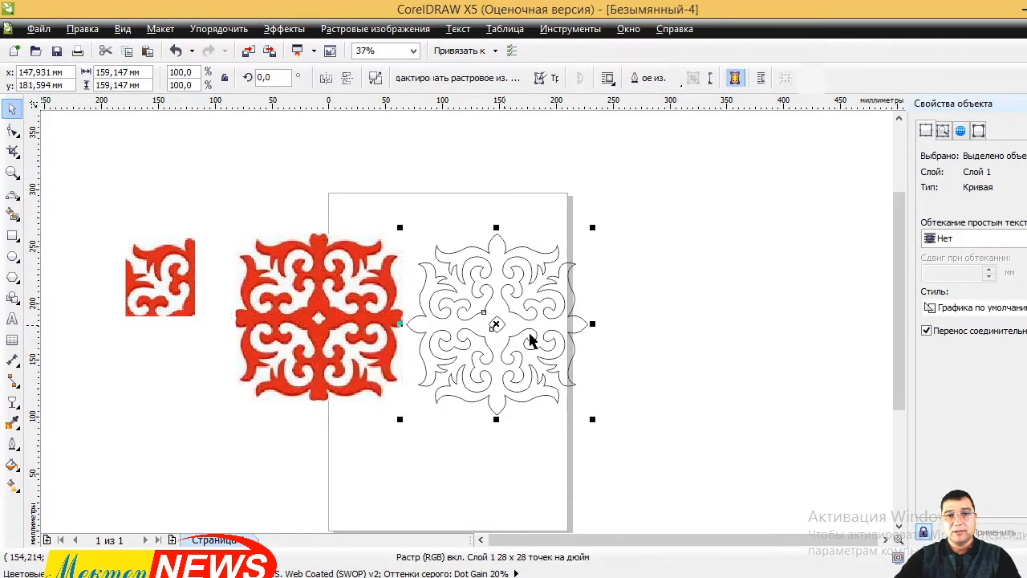
left_click(19, 425)
scroll(402, 275, "up", 2)
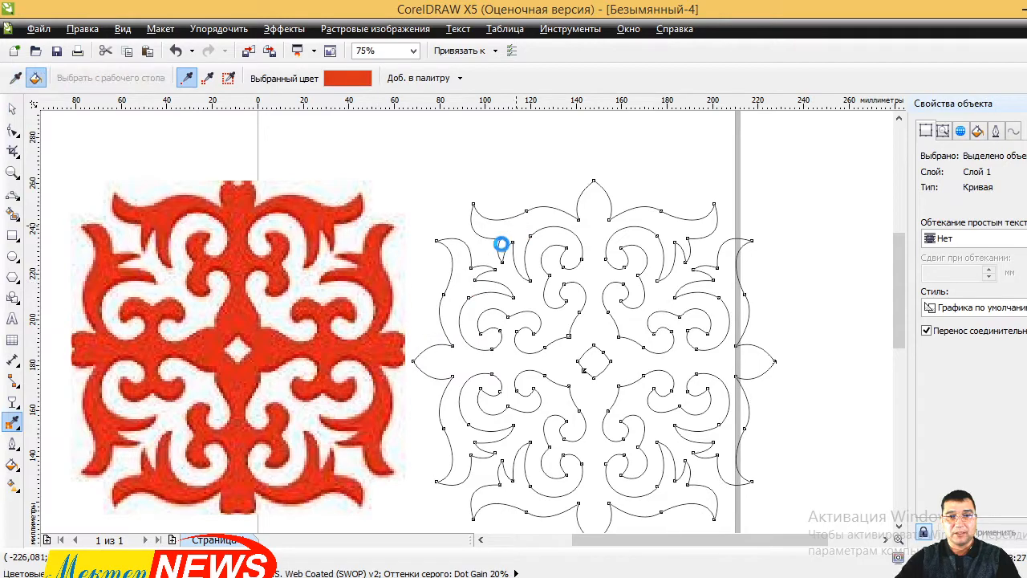
left_click(488, 251)
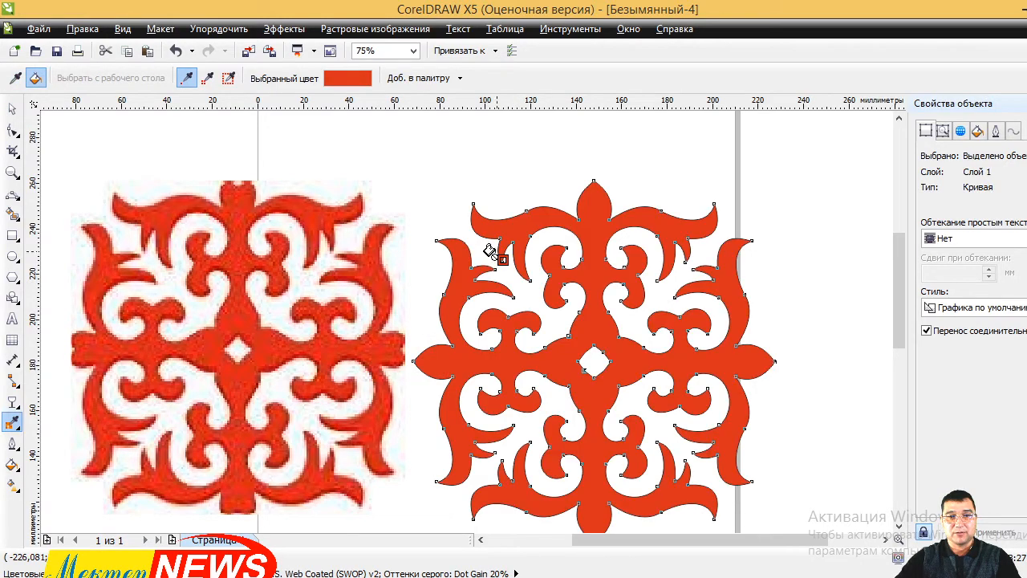
- Remove the outline from the red ornament and deselect it
left_click(15, 448)
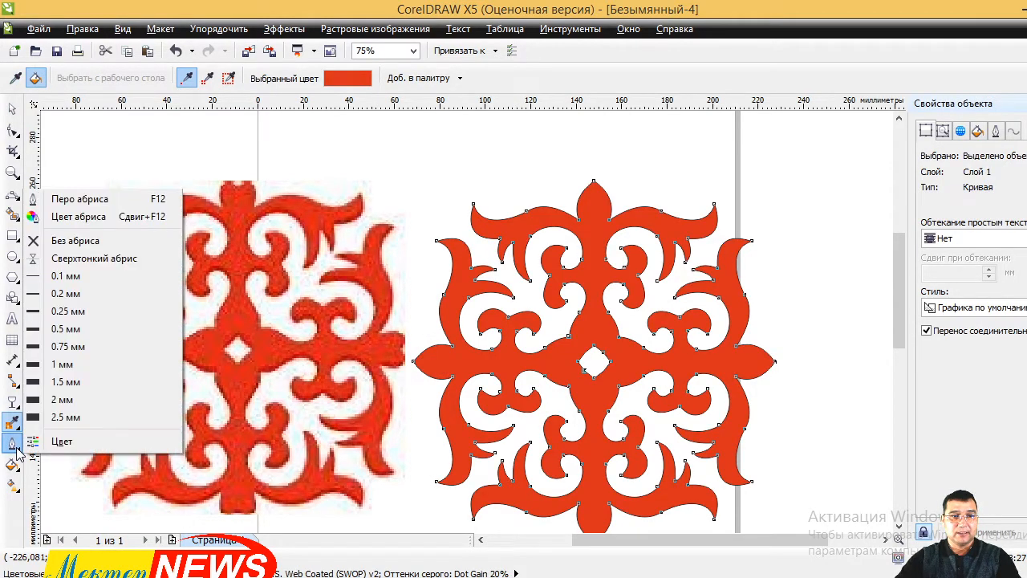
left_click(104, 242)
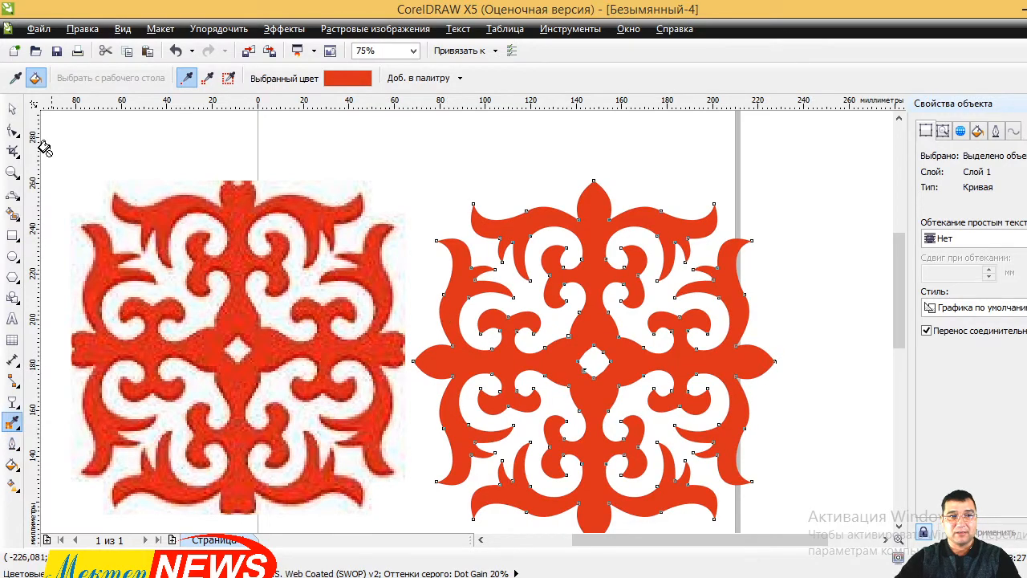
left_click(12, 110)
left_click(294, 166)
- Compare the edges of the vector ornament with the pixelated reference bitmap at high magnification, then at full view
scroll(345, 307, "up", 2)
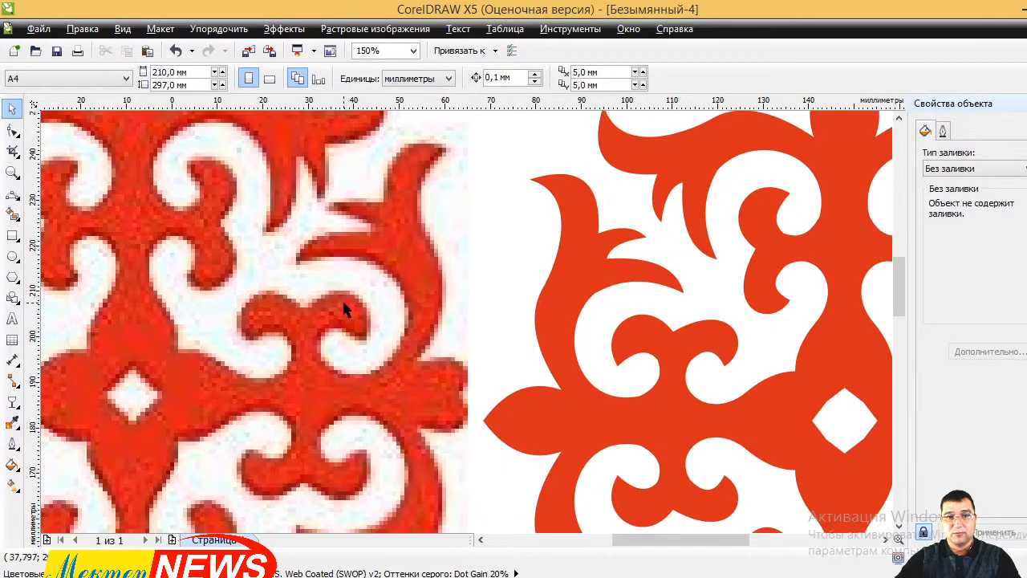
scroll(522, 323, "up", 2)
scroll(394, 300, "down", 2)
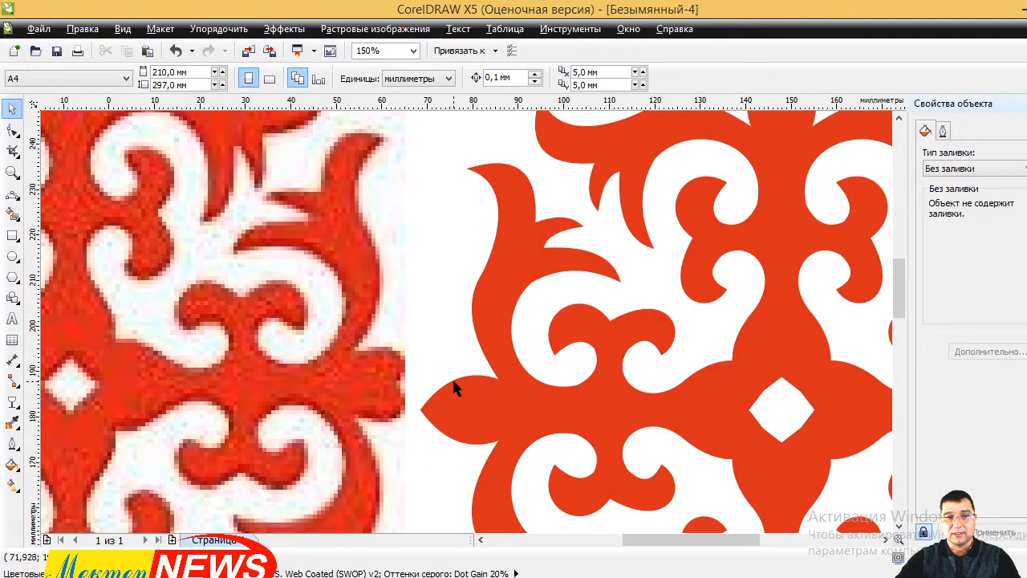
scroll(454, 385, "up", 2)
left_click_drag(459, 417, 441, 363)
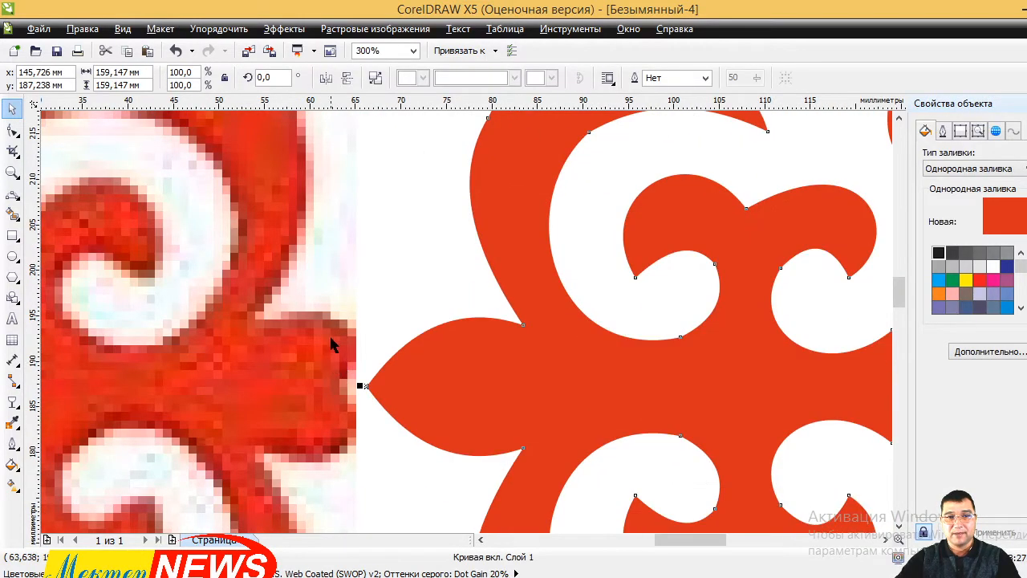
scroll(331, 334, "up", 1)
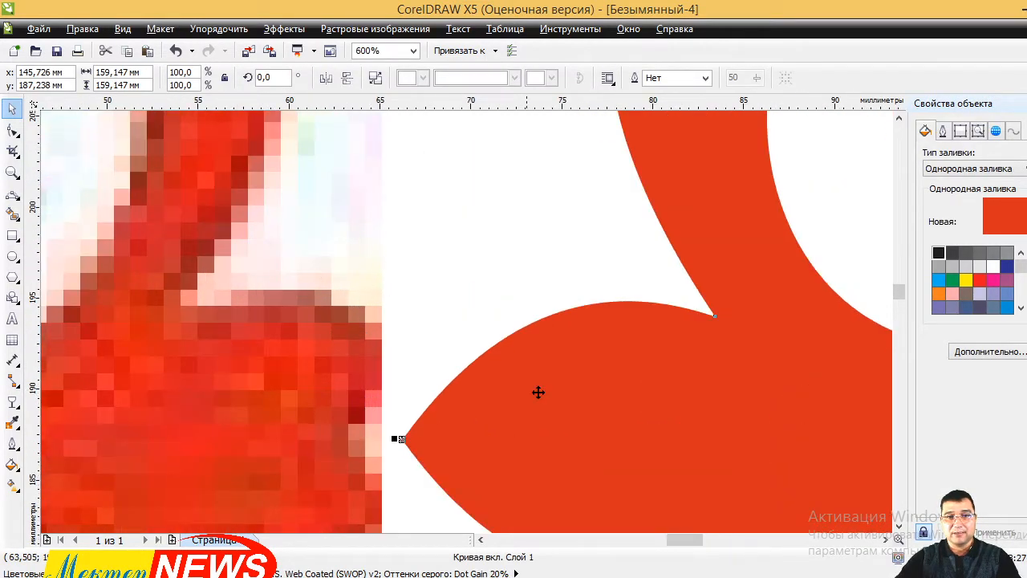
scroll(562, 332, "up", 3)
scroll(416, 278, "down", 3)
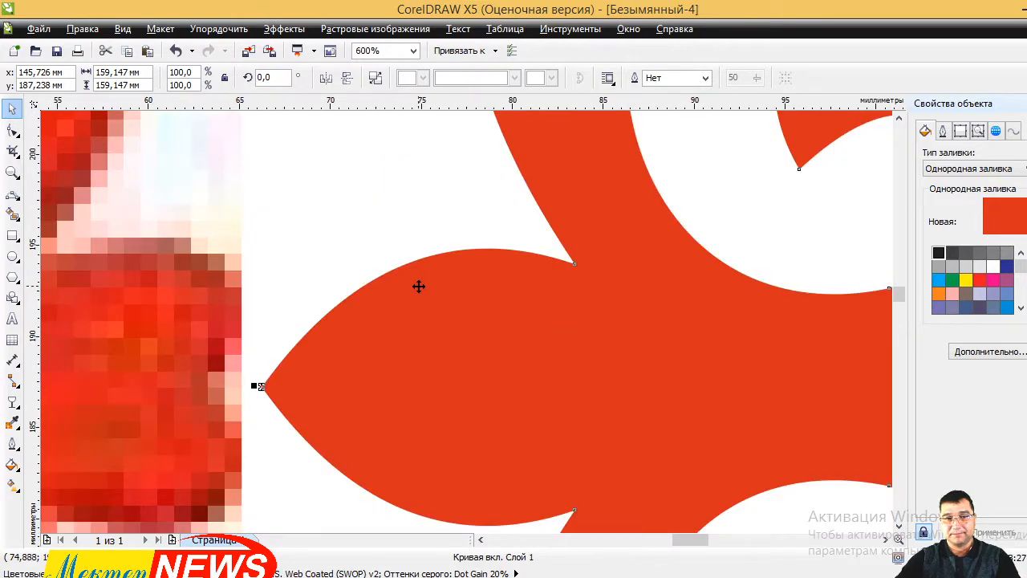
scroll(418, 286, "down", 6)
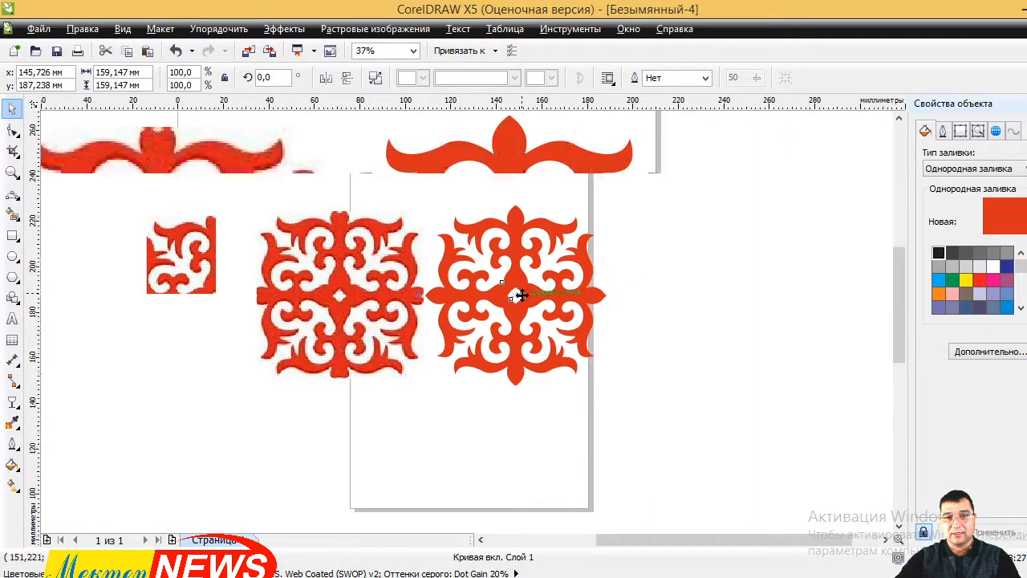
scroll(521, 294, "up", 1)
left_click(719, 278)
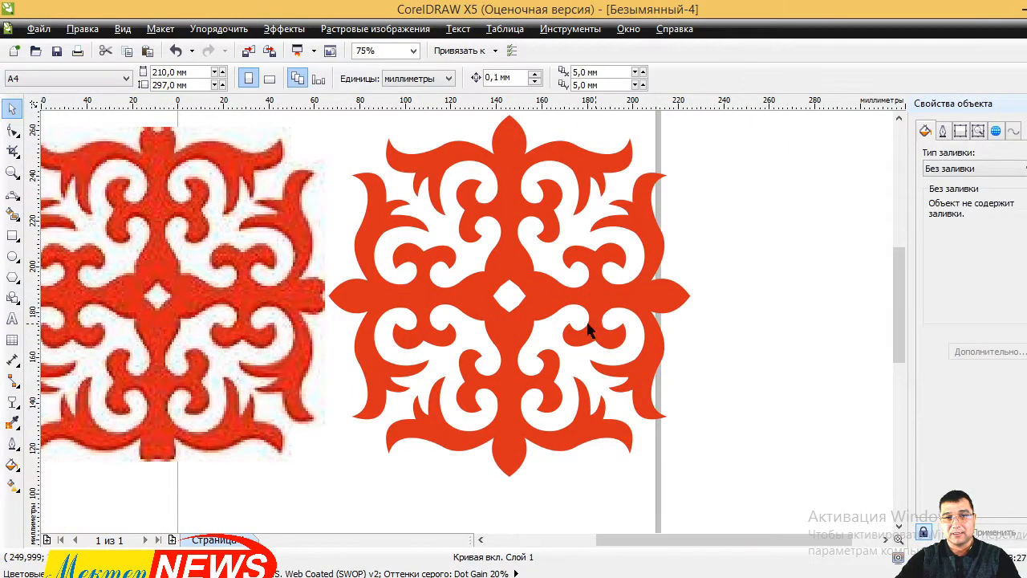
- Move the full reference bitmap farther from the page, directly below the cropped bitmap fragment
scroll(459, 334, "down", 3)
left_click(402, 327)
left_click_drag(401, 327, 343, 374)
- Scale the vector ornament down proportionally to about 15.4 mm square near the page's upper-left corner
left_click(470, 320)
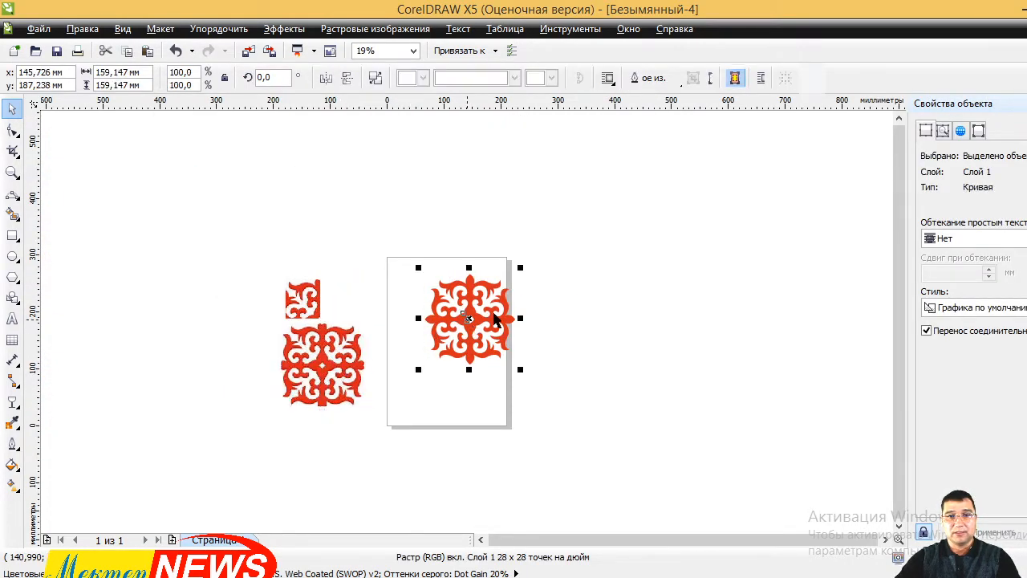
scroll(521, 293, "up", 1)
left_click_drag(516, 258, 285, 239)
scroll(285, 238, "up", 2)
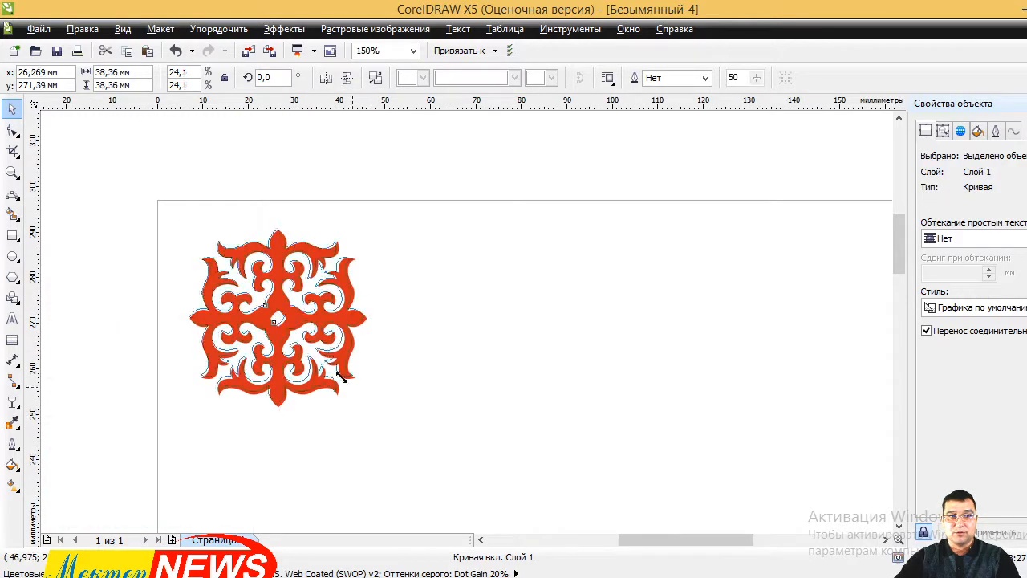
left_click_drag(374, 412, 277, 316)
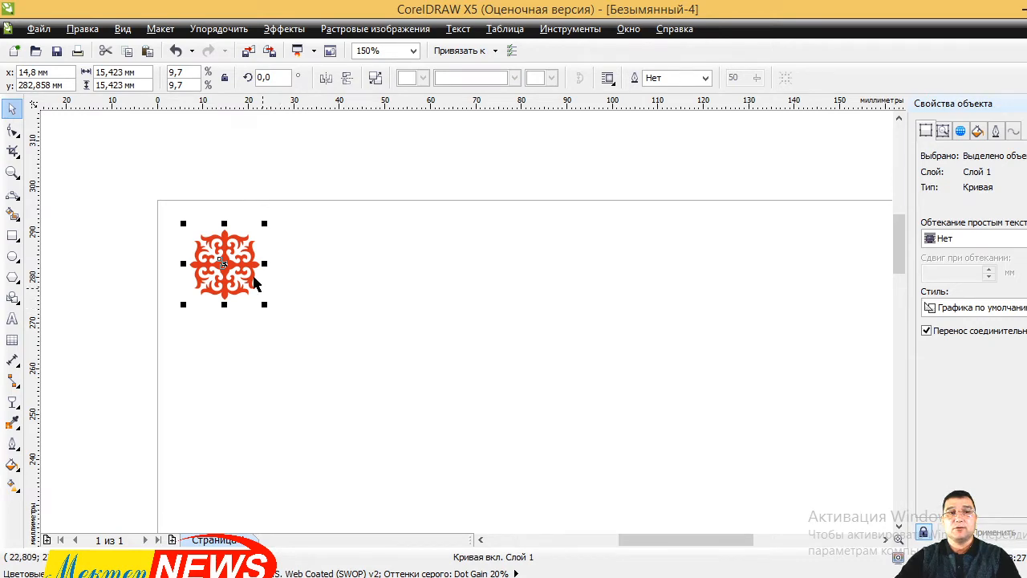
scroll(194, 242, "up", 1)
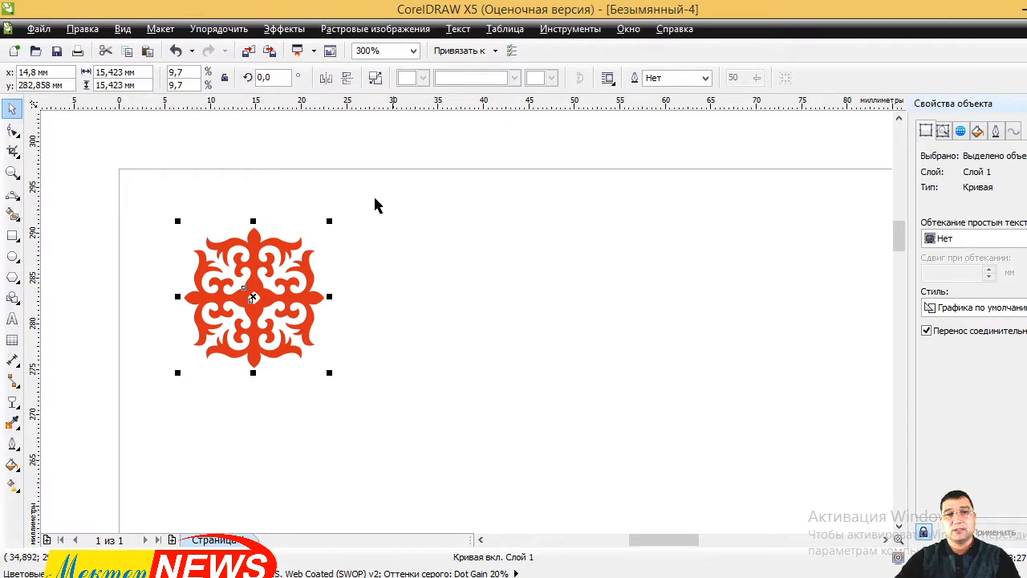
- Place the small ornament tightly into the page's upper-left corner, centred at about 8.3 mm horizontally and 288.7 mm vertically
left_click_drag(273, 254, 213, 201)
scroll(267, 207, "down", 2)
scroll(305, 214, "down", 1)
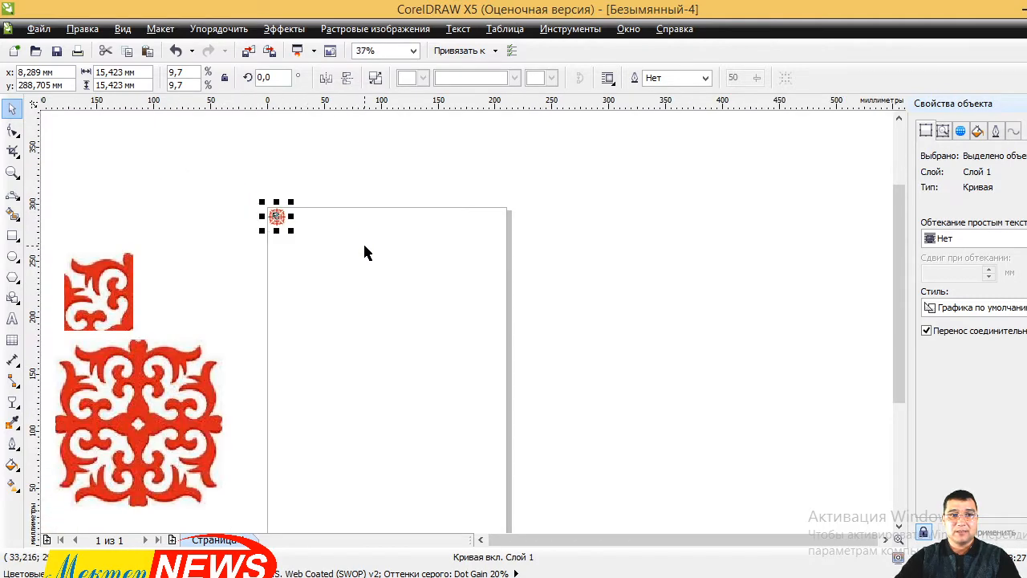
left_click(364, 244)
scroll(280, 218, "up", 3)
scroll(281, 218, "up", 2)
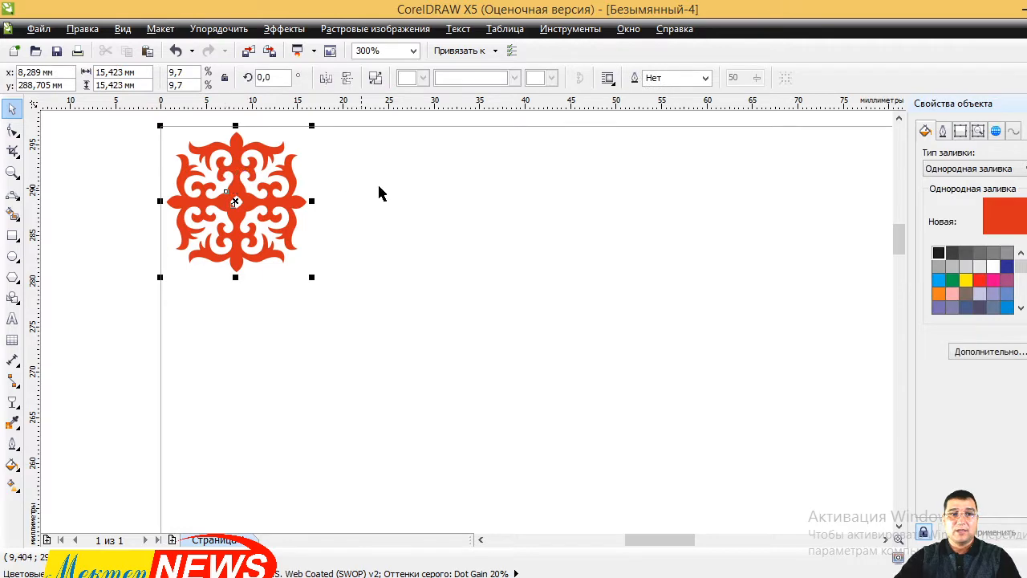
scroll(482, 201, "down", 4)
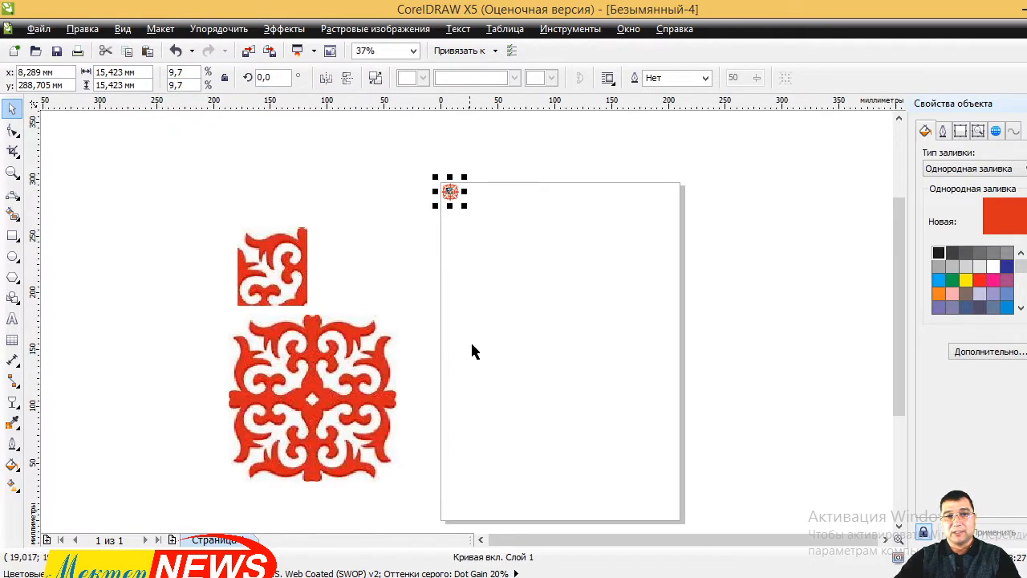
- Delete the cropped bitmap fragment and the full reference bitmap beside the page
left_click(268, 301)
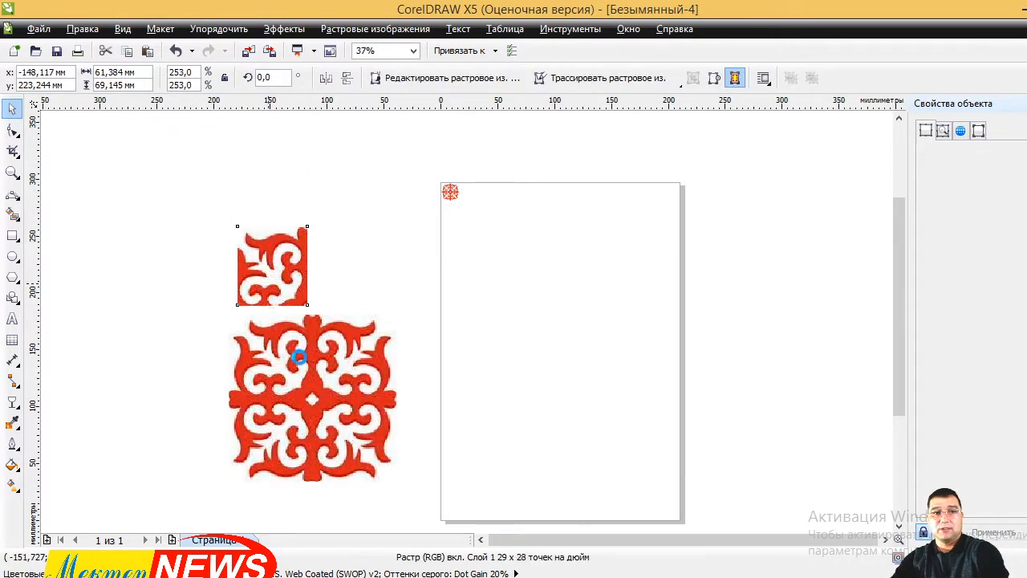
key("Delete")
left_click(317, 361)
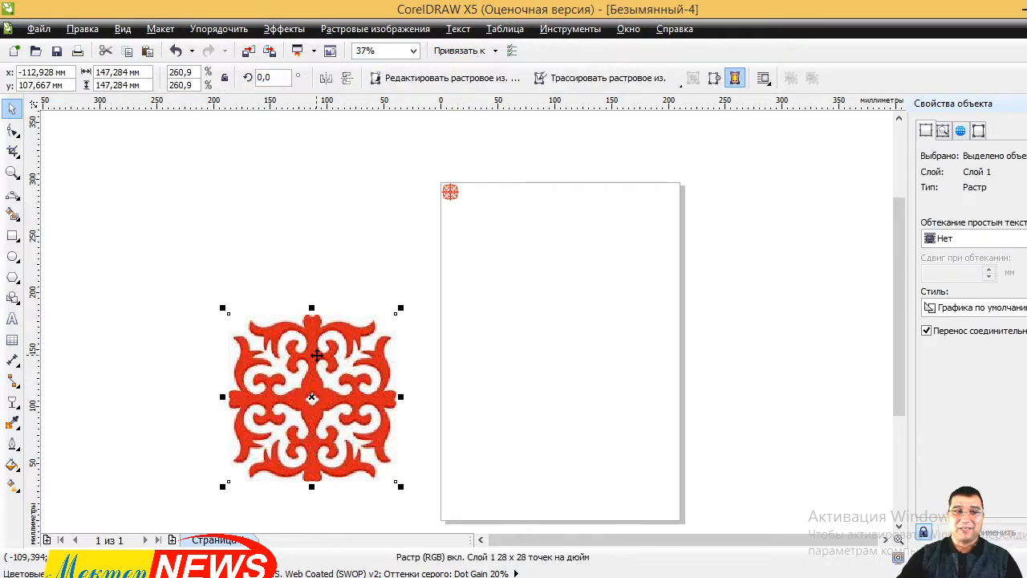
key("Delete")
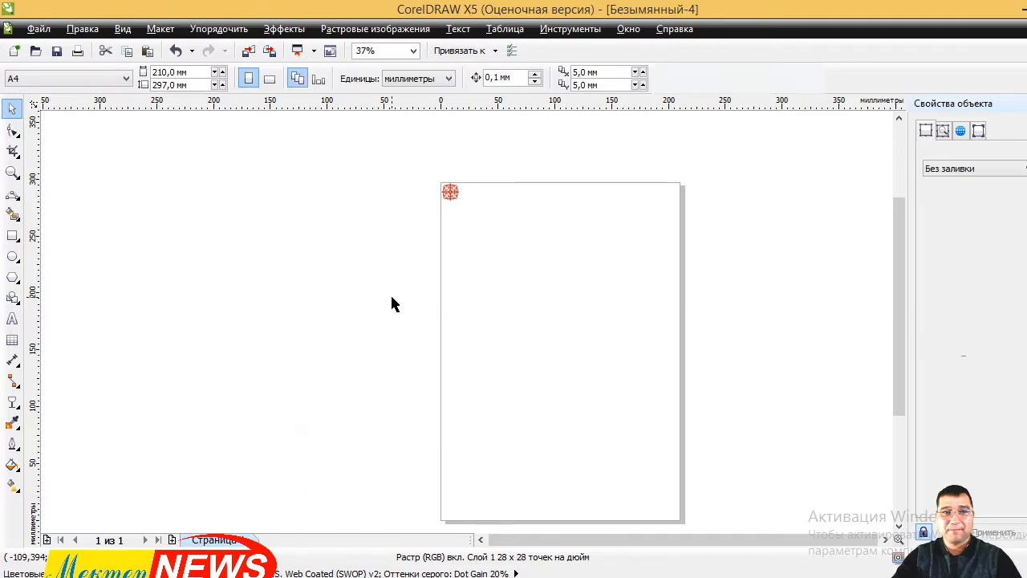
- Duplicate the small ornament in the page's upper-left corner and place the copy directly below the original
scroll(459, 205, "up", 1)
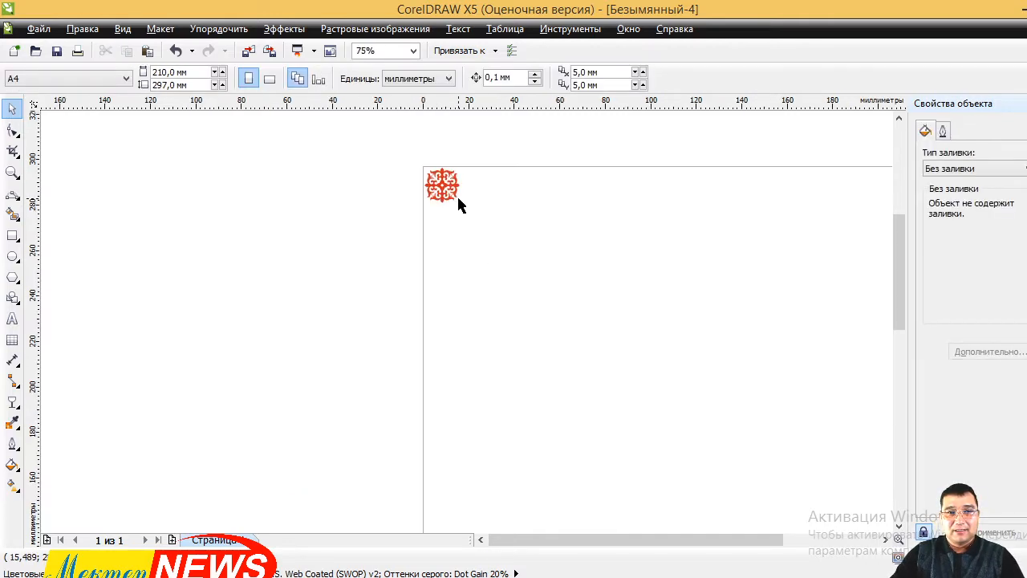
left_click(446, 188)
scroll(446, 195, "up", 2)
scroll(445, 194, "down", 3)
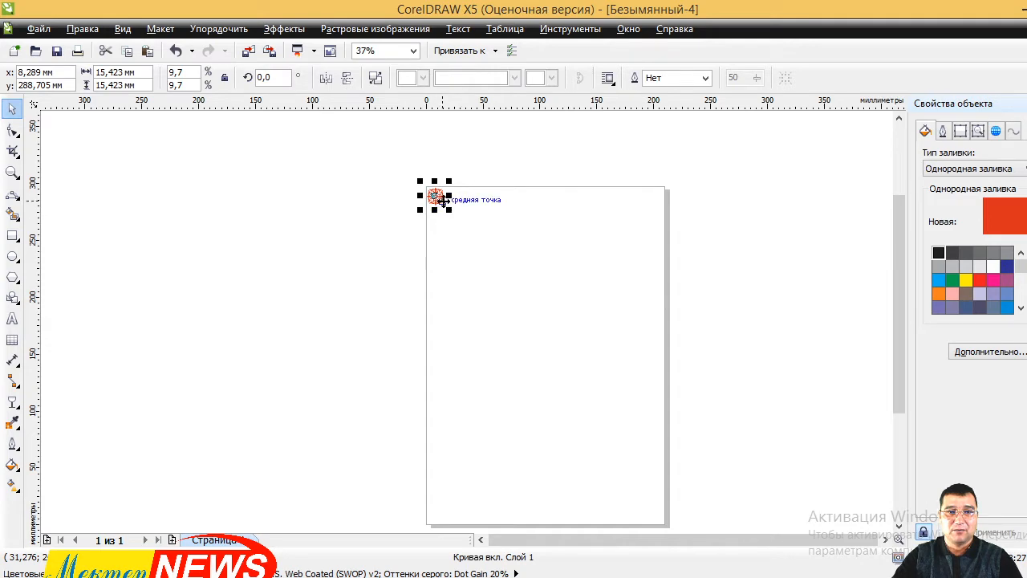
scroll(447, 202, "up", 1)
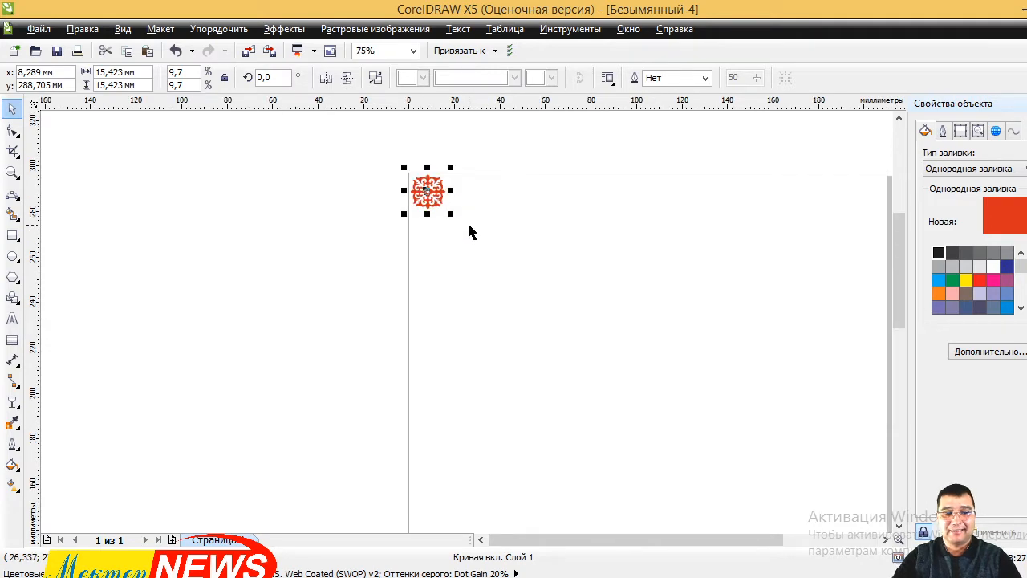
key("ctrl+d")
scroll(450, 175, "up", 2)
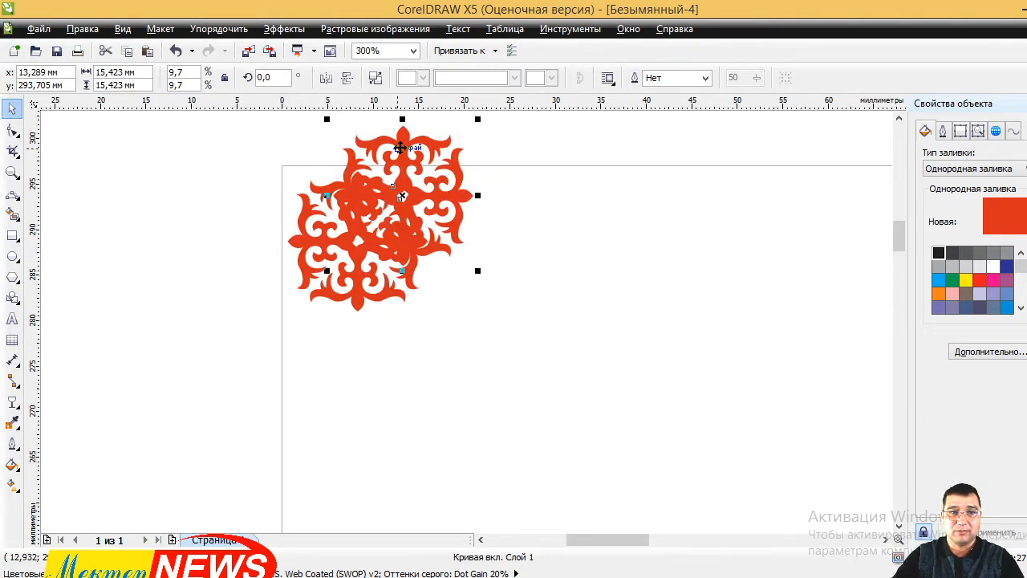
left_click_drag(399, 149, 394, 302)
- Fit the copy's upper tip exactly onto the original's lower tip, centring the copy at about 8.29 mm horizontally and 273.3 mm vertically
scroll(346, 324, "up", 2)
scroll(401, 300, "up", 4)
left_click_drag(343, 375, 356, 286)
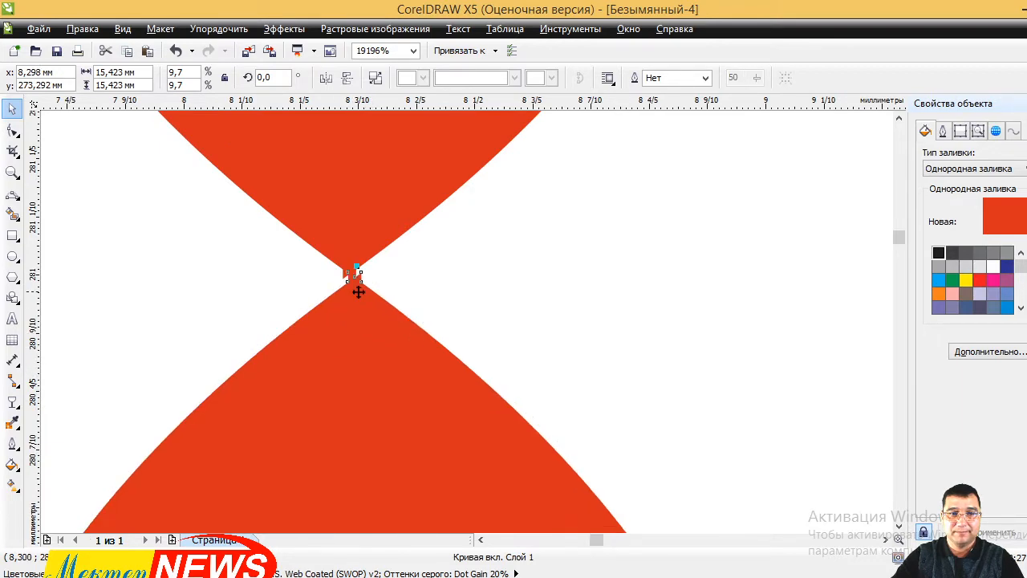
scroll(359, 285, "up", 2)
left_click_drag(370, 325, 354, 327)
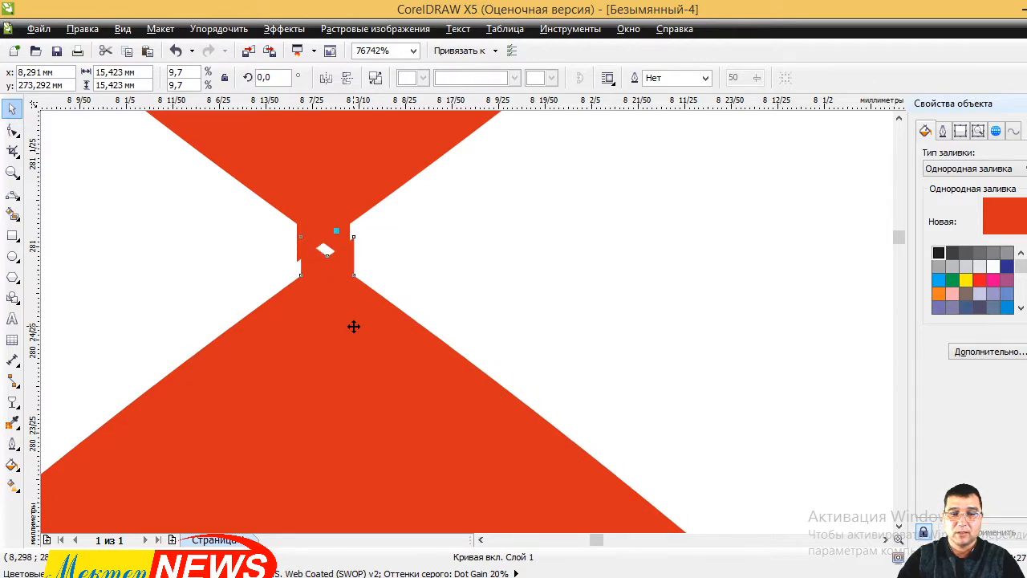
key("Left")
key("Right")
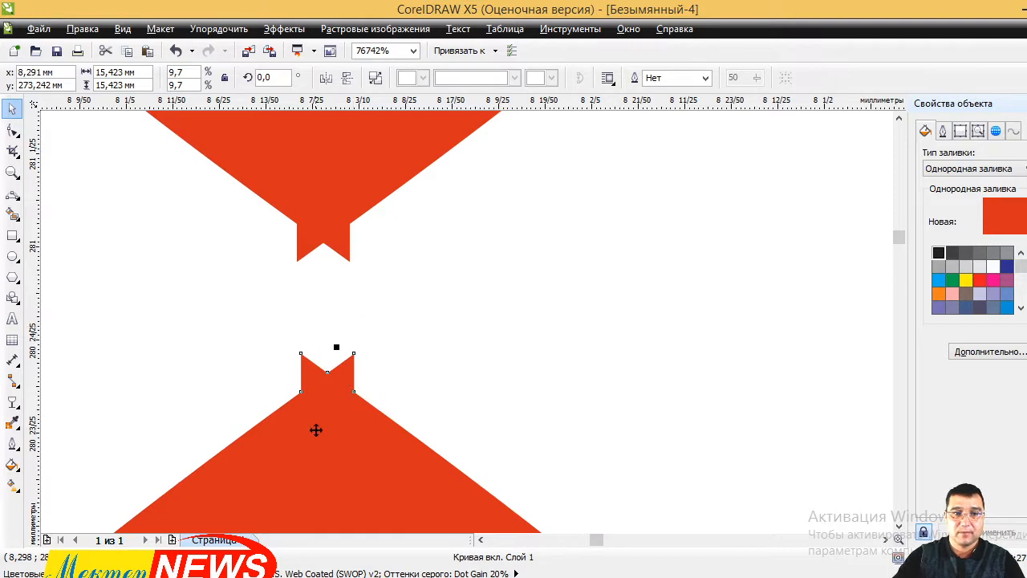
left_click_drag(316, 430, 308, 297)
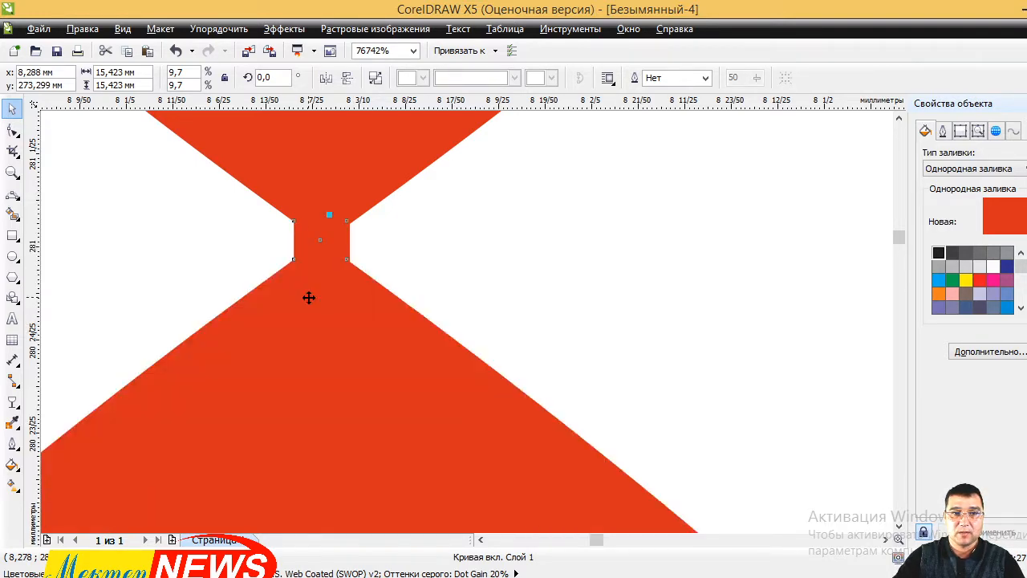
- Repeat the duplication down the page's left edge until the column has 19 ornaments
scroll(321, 254, "down", 5)
scroll(320, 255, "down", 6)
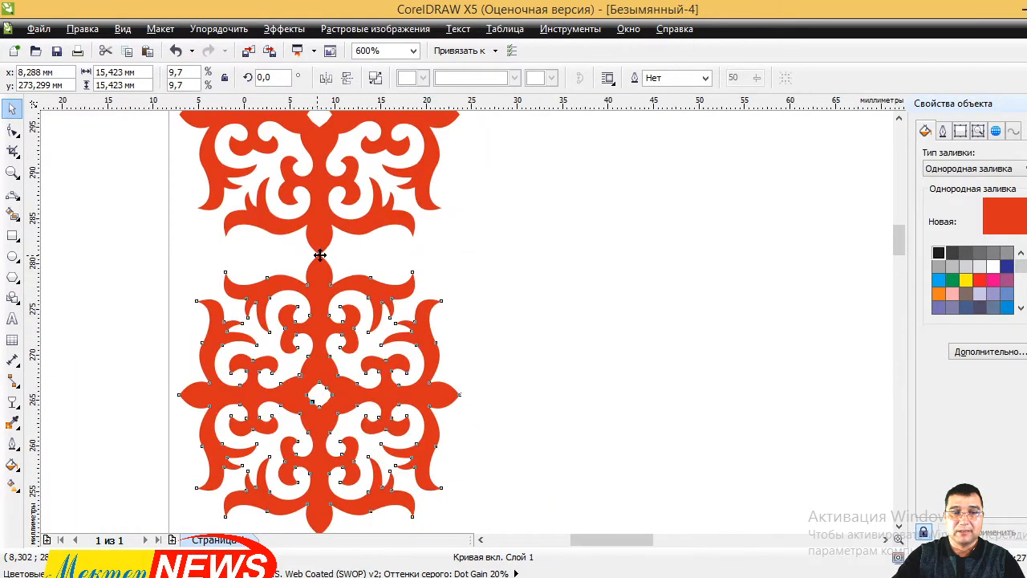
scroll(337, 278, "down", 2)
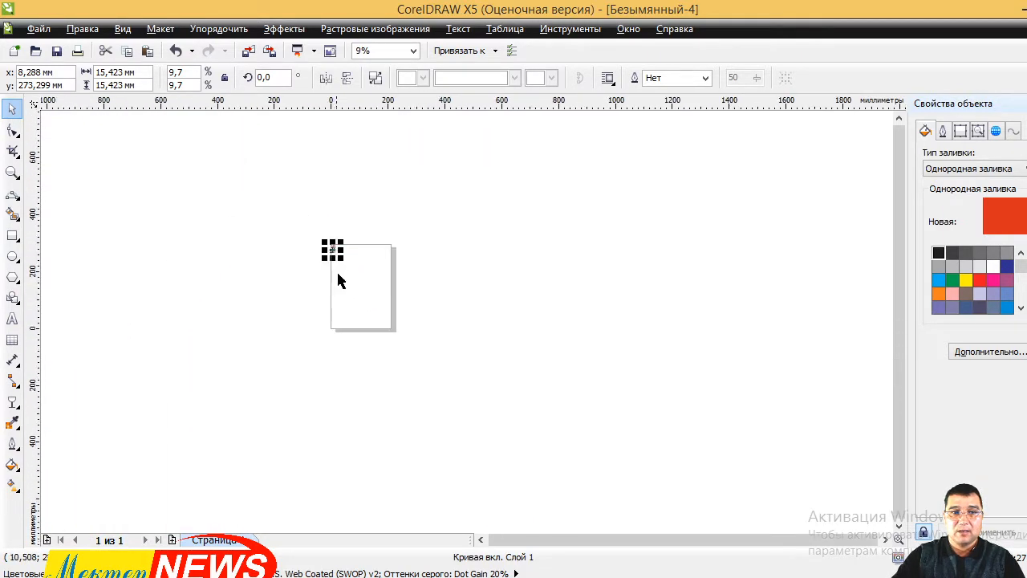
scroll(346, 289, "up", 1)
key("ctrl+r")
key("ctrl+r")
key("ctrl+r")
key("ctrl+r")
key("ctrl+r")
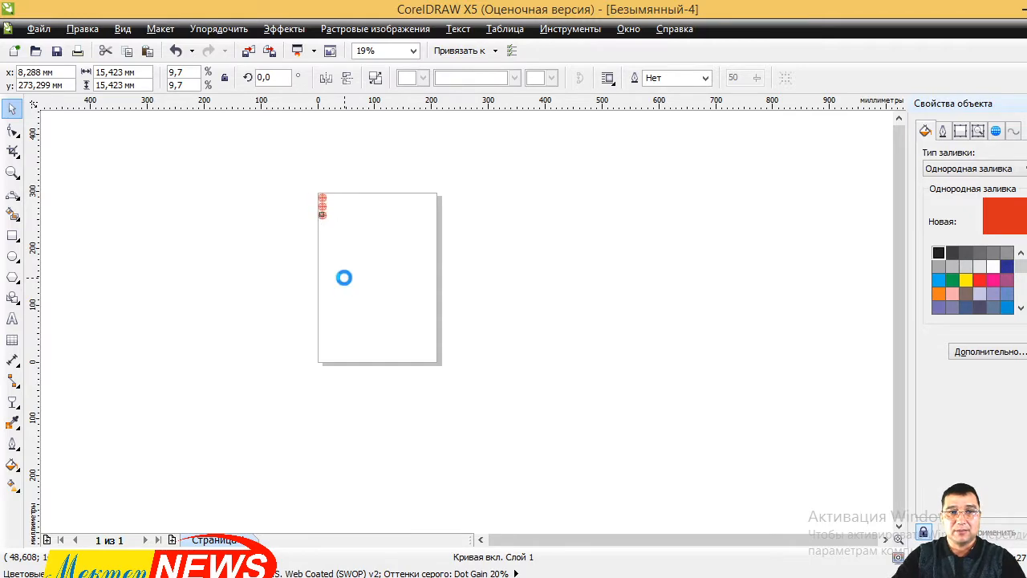
key("ctrl+r")
key("ctrl+r")
key("ctrl+r")
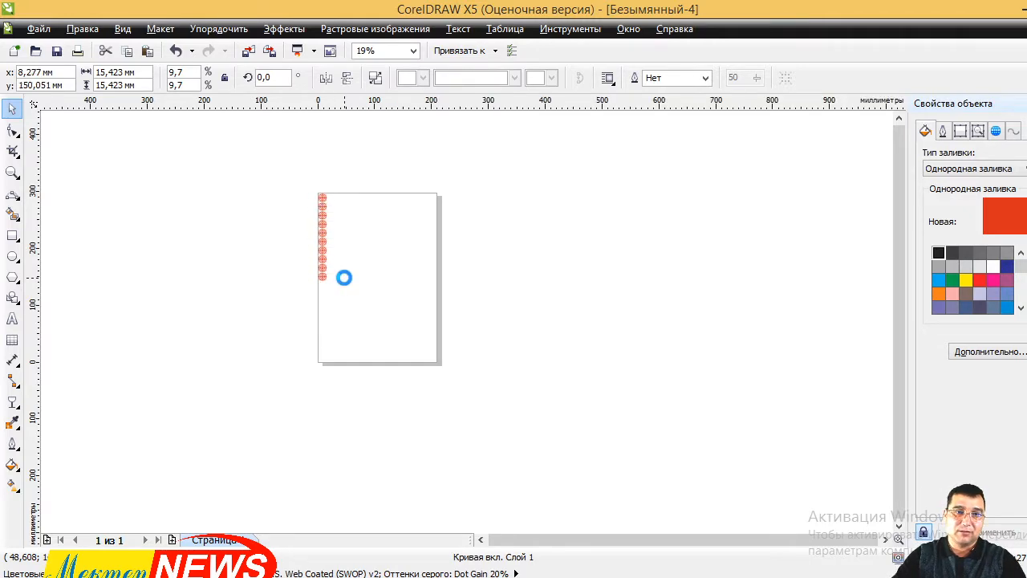
key("ctrl+r")
key("ctrl+r")
key("ctrl+r")
key("ctrl+r")
key("ctrl+r")
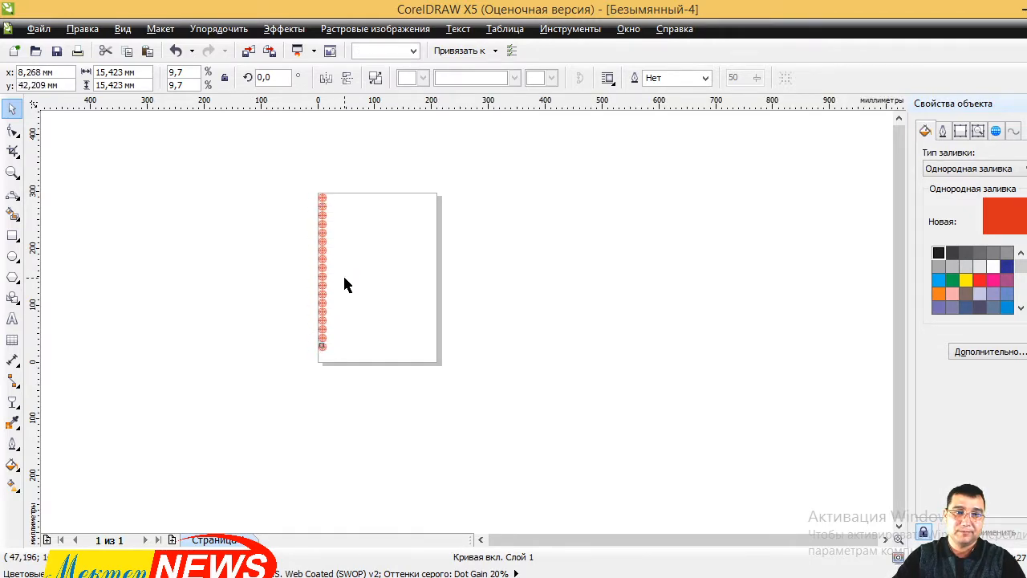
- Select the whole column of 19 ornaments, copy it and paste the copy in place
left_click(288, 209)
left_click_drag(264, 161, 379, 373)
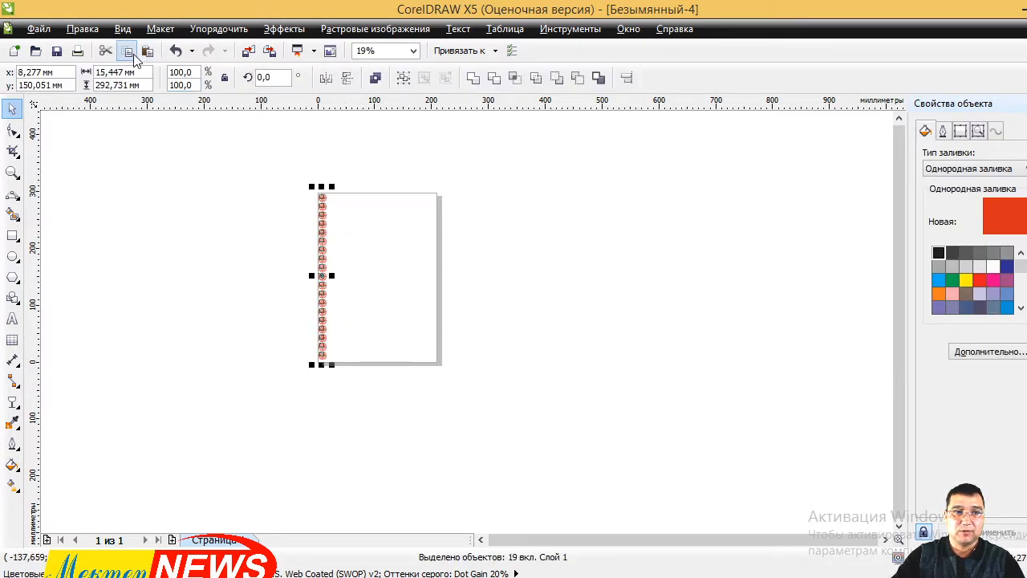
left_click(140, 51)
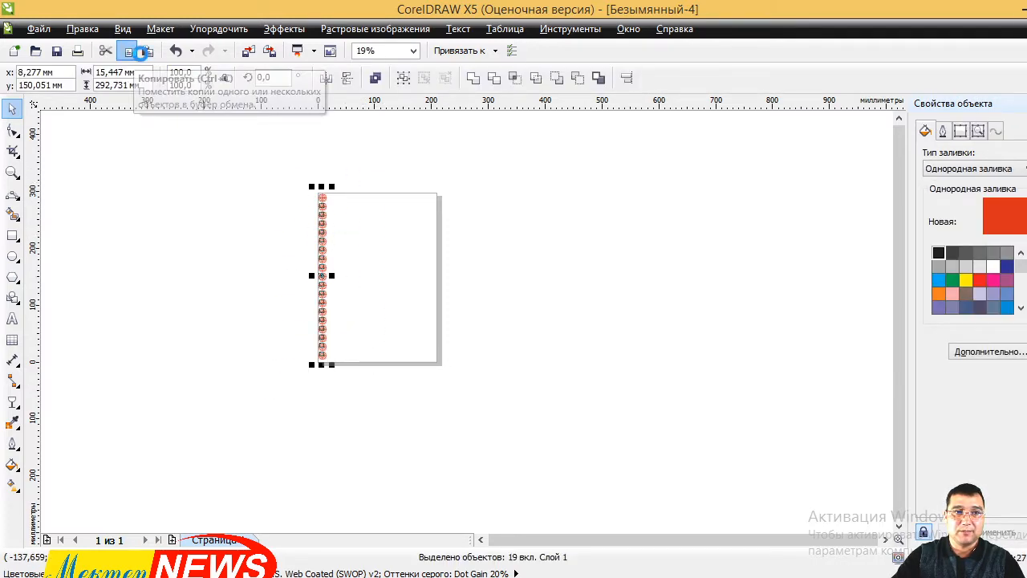
left_click(147, 51)
scroll(340, 205, "up", 2)
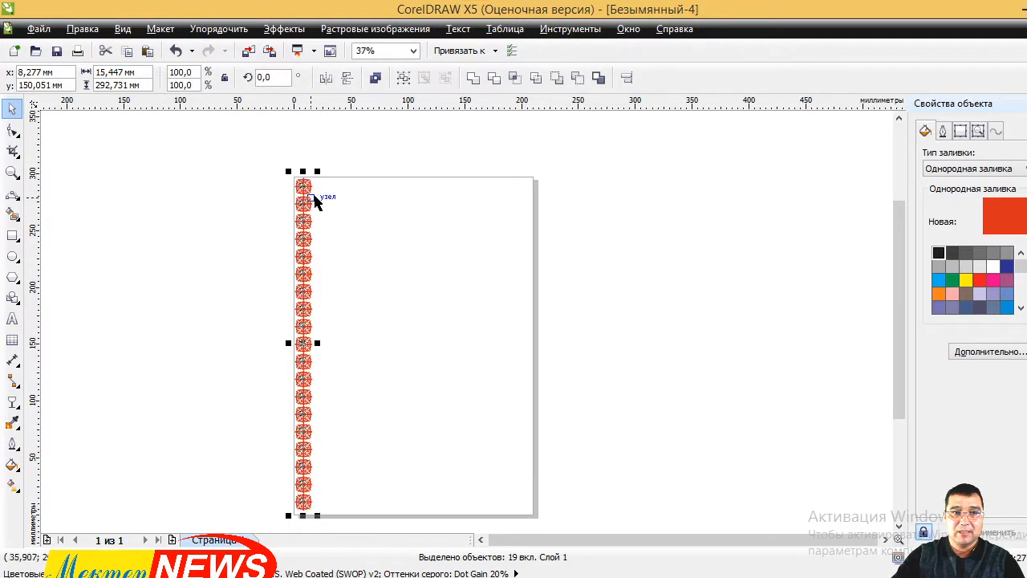
left_click_drag(313, 213, 351, 182)
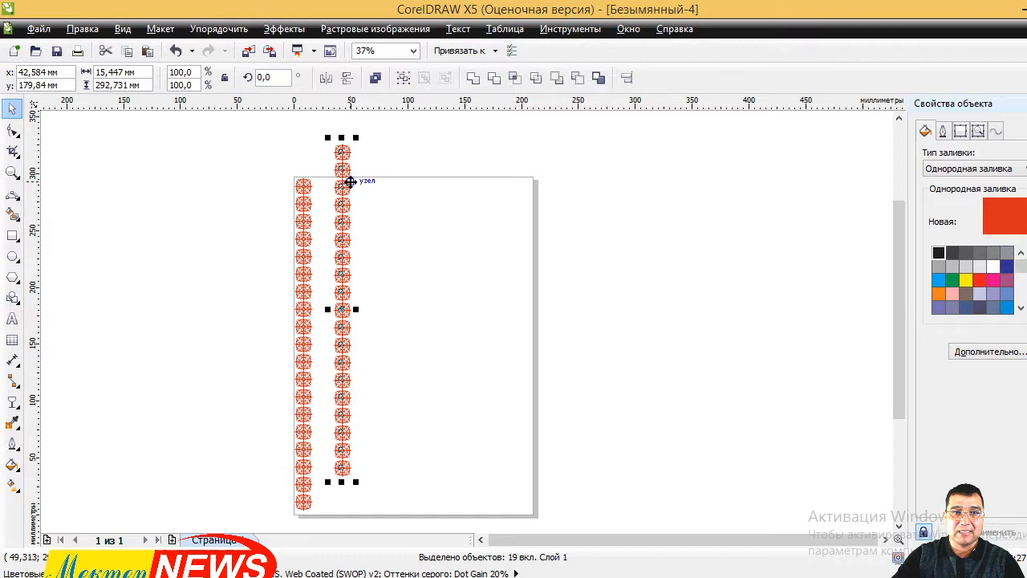
left_click(191, 51)
left_click(176, 49)
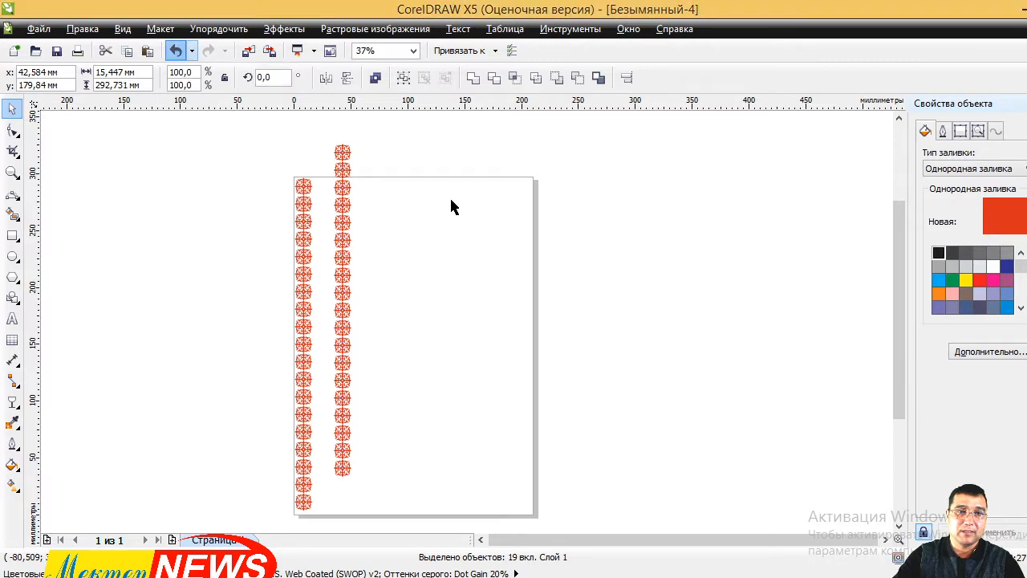
- Move the pasted column straight across to the page's right edge, centred at about 202.2 mm horizontally, and deselect it
left_click_drag(302, 209, 525, 219)
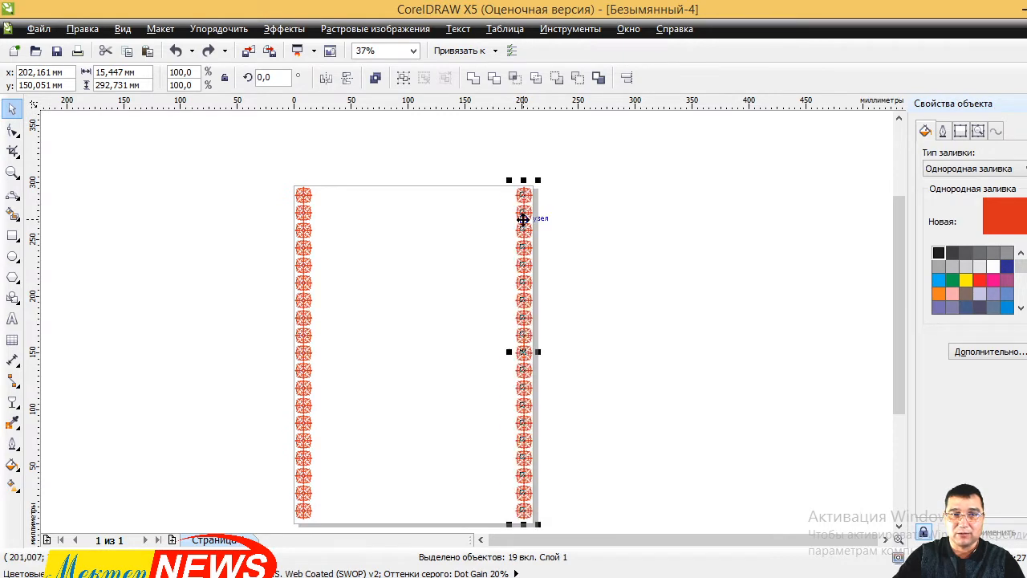
left_click(578, 216)
- Duplicate the top ornament of the left column and place the copy beside it, just to the right
scroll(312, 204, "up", 4)
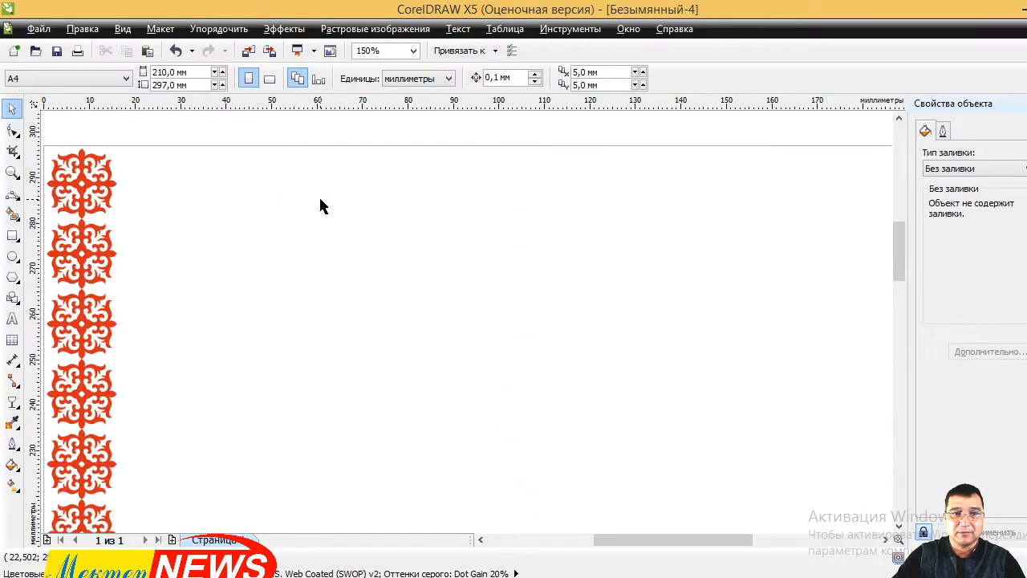
left_click(114, 192)
key("ctrl+d")
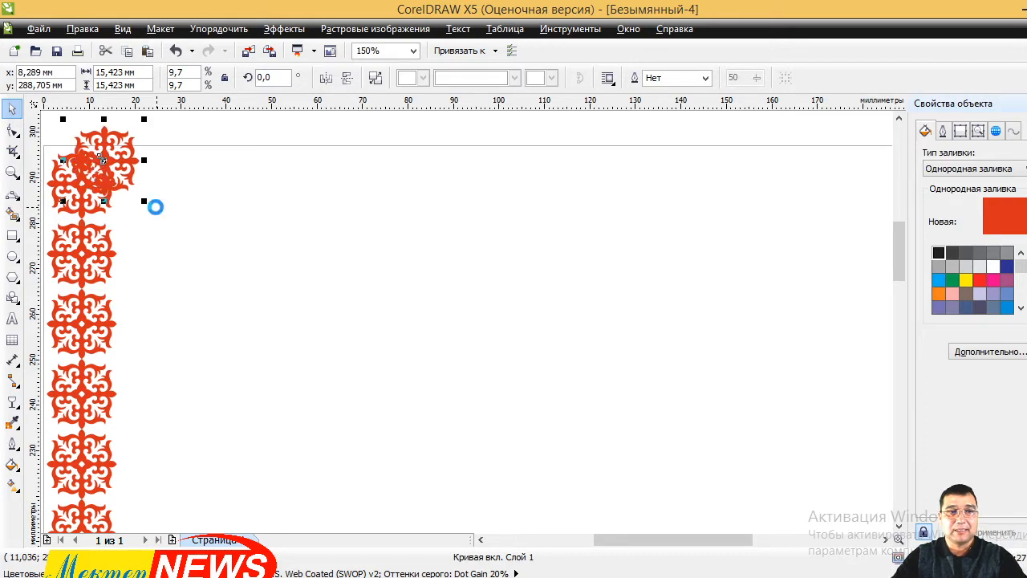
left_click_drag(114, 144, 163, 171)
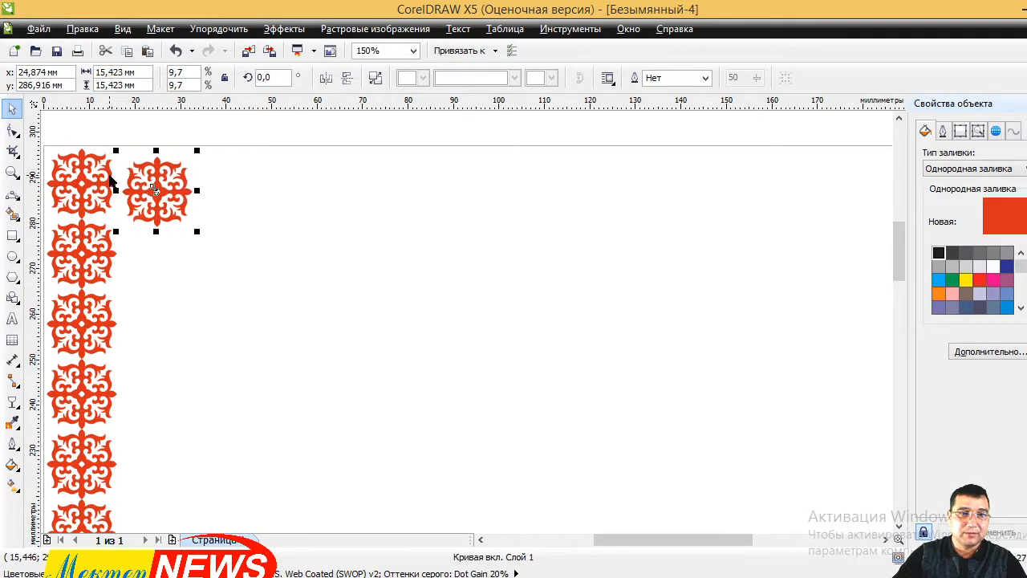
- Join the copy's left tip to the corner ornament's right tip, centring the copy at about 23.69 mm horizontally and 288.71 mm vertically
scroll(115, 178, "up", 4)
left_click_drag(195, 230, 139, 213)
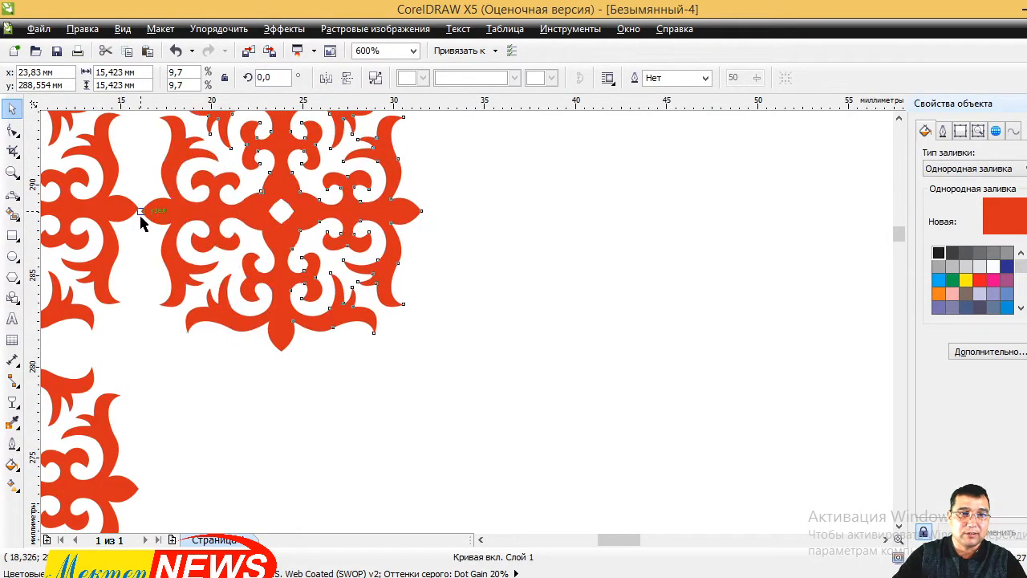
scroll(140, 213, "up", 4)
scroll(146, 210, "up", 4)
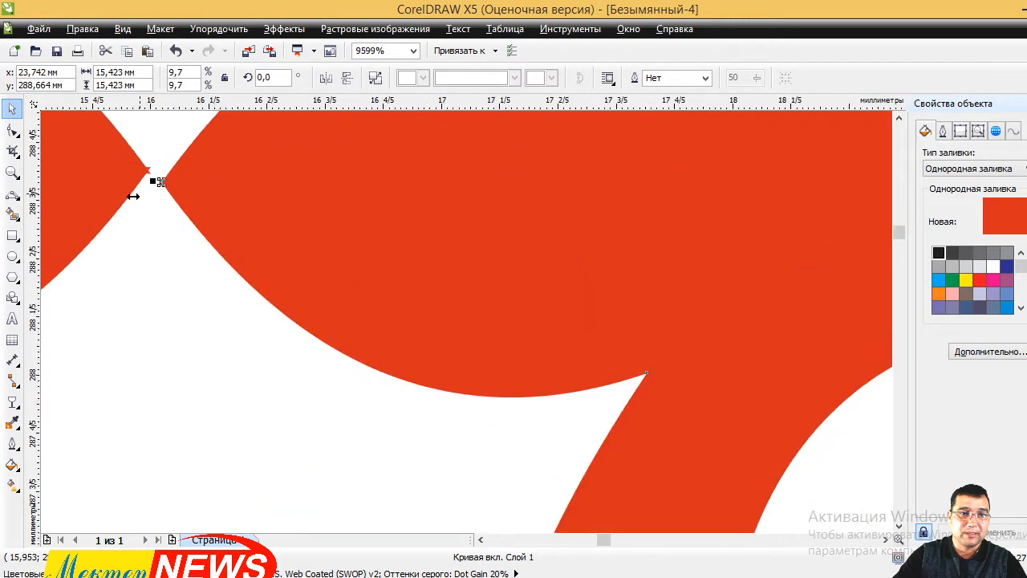
scroll(138, 187, "up", 4)
left_click_drag(291, 211, 213, 143)
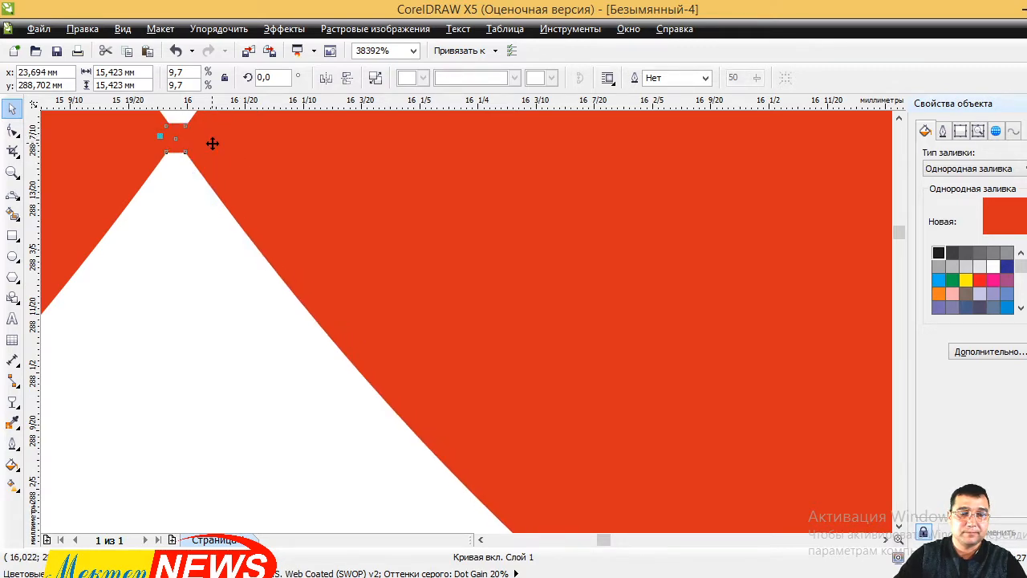
key("Up")
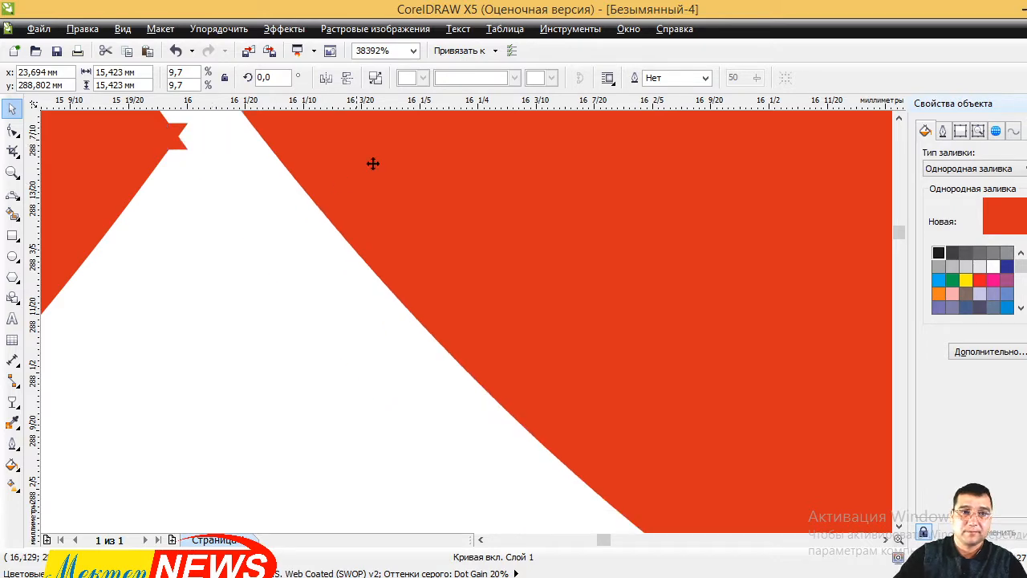
left_click_drag(372, 164, 371, 271)
- Repeat the duplication 11 times along the page's top edge to fill the row up to the right column
scroll(328, 214, "down", 8)
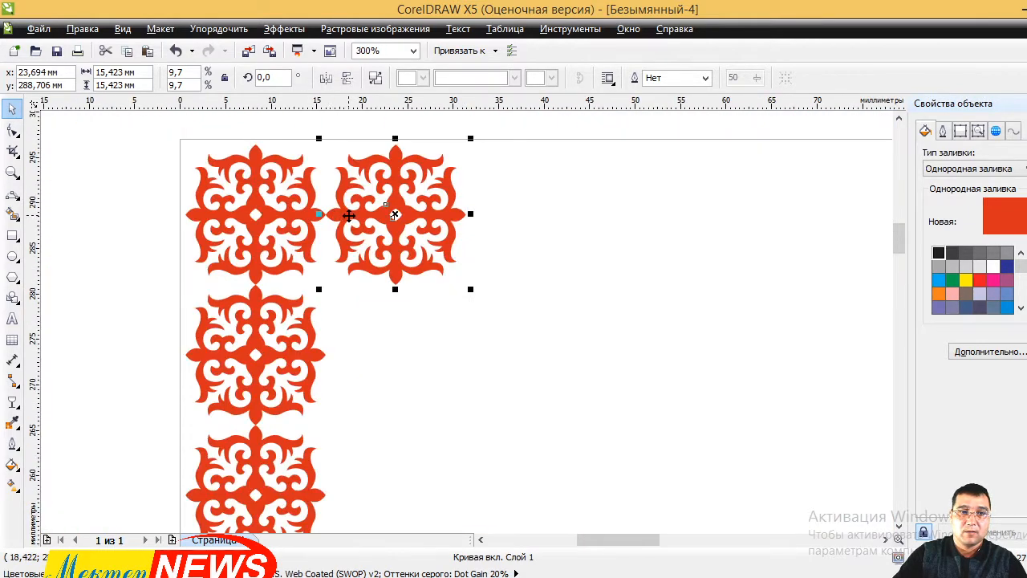
scroll(349, 215, "down", 1)
scroll(649, 215, "down", 2)
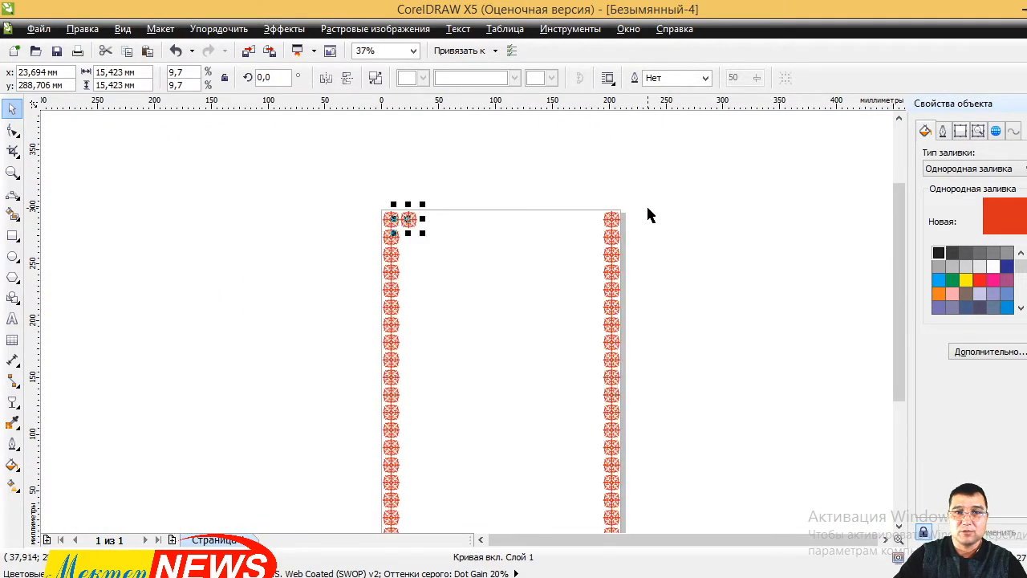
scroll(648, 209, "up", 1)
key("ctrl+r")
key("ctrl+r")
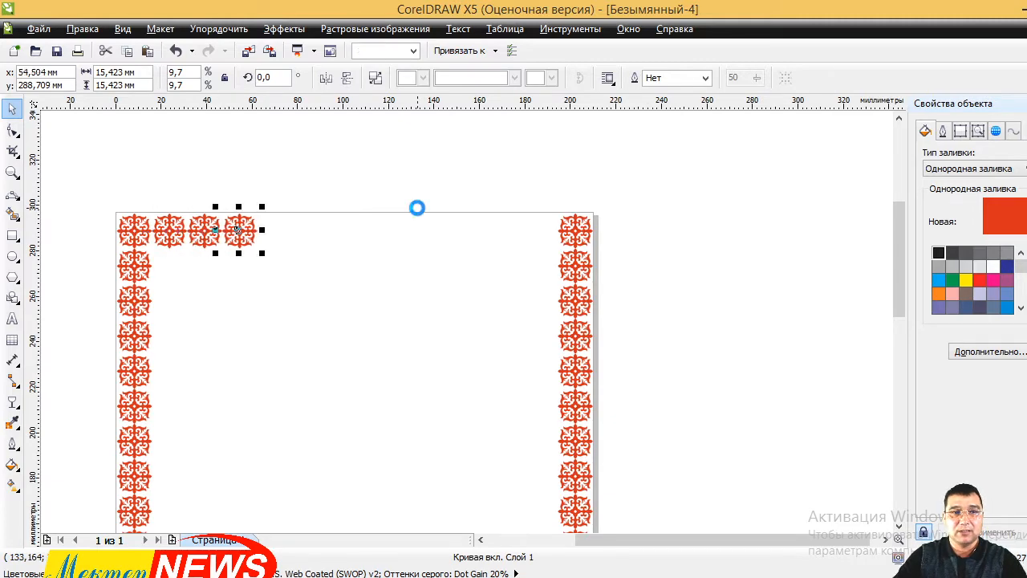
key("ctrl+r")
key("ctrl+r")
key("ctrl+r")
key("ctrl+r")
key("ctrl+r")
key("ctrl+r")
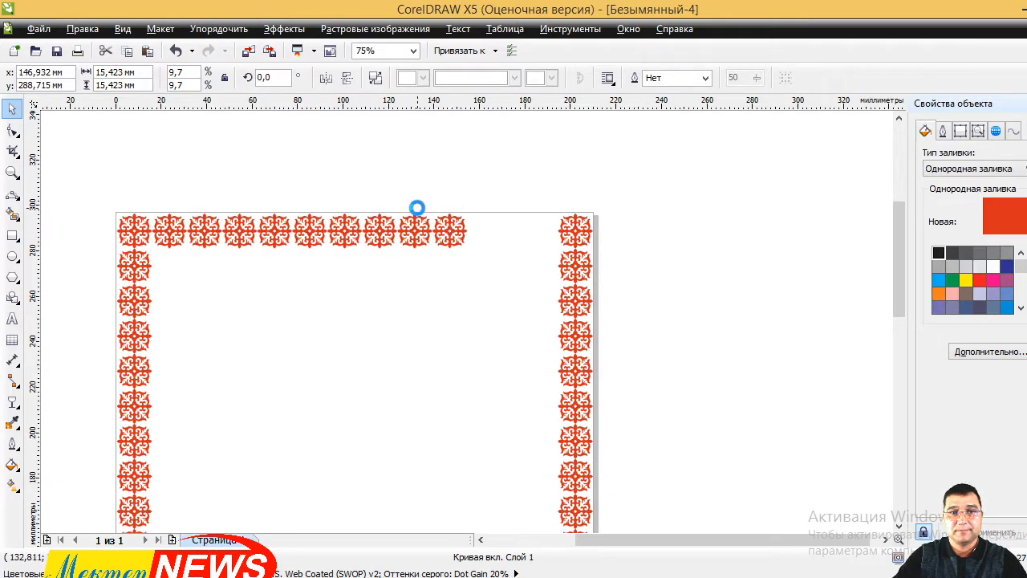
key("ctrl+r")
key("ctrl+r")
key("ctrl+r")
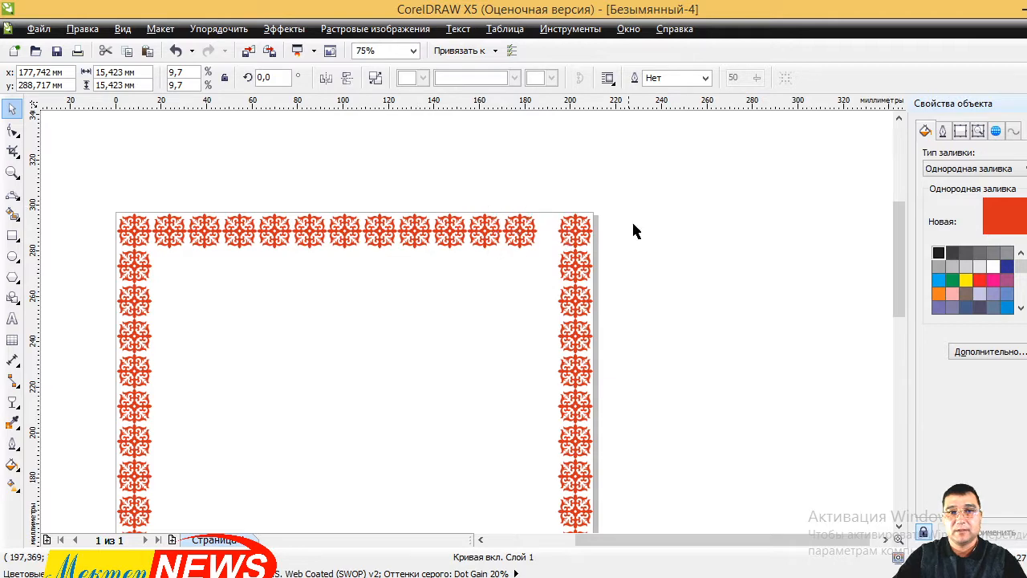
- Select the right ornament column and move it straight outward past the page's right edge, centred at about 209.3 mm horizontally
left_click(585, 191)
left_click_drag(532, 162, 634, 481)
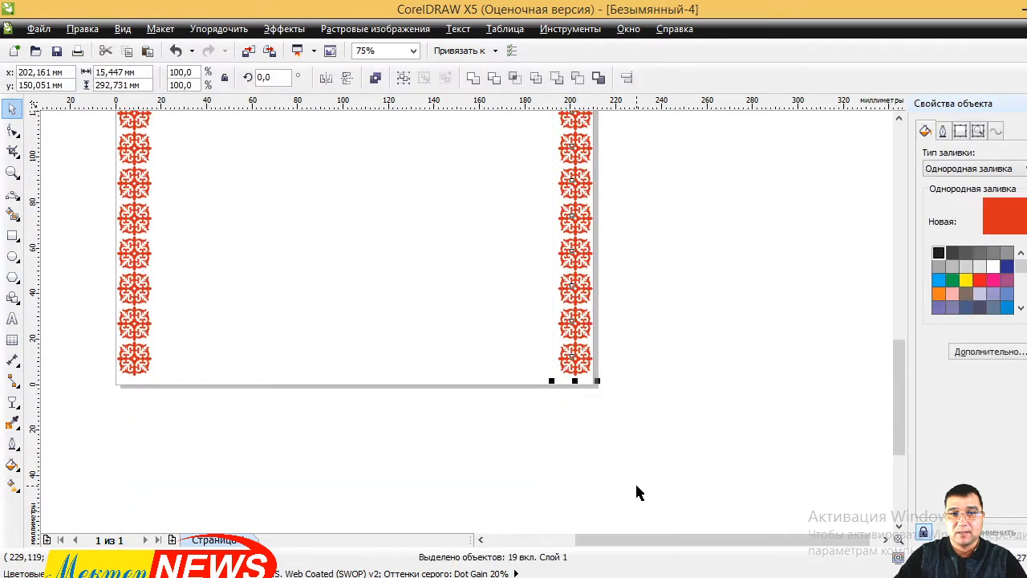
key("F3")
key("F3")
scroll(554, 221, "up", 5)
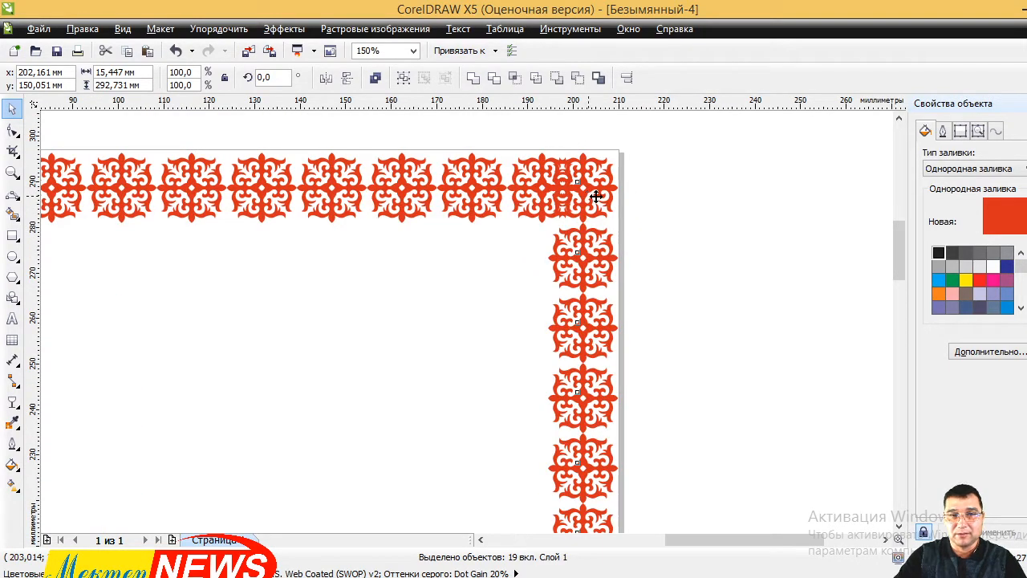
left_click_drag(596, 195, 620, 209)
scroll(608, 189, "up", 3)
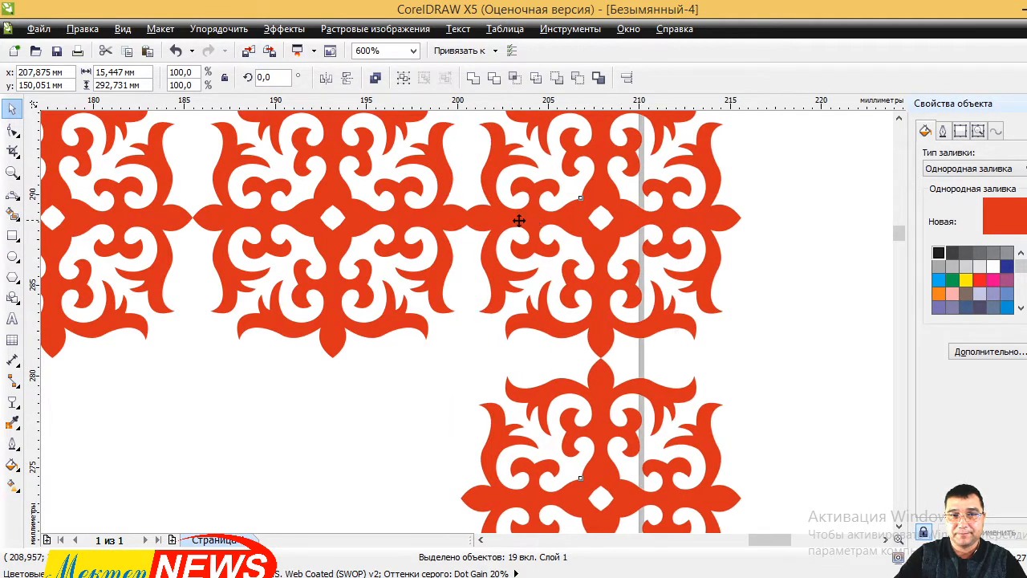
scroll(514, 218, "up", 4)
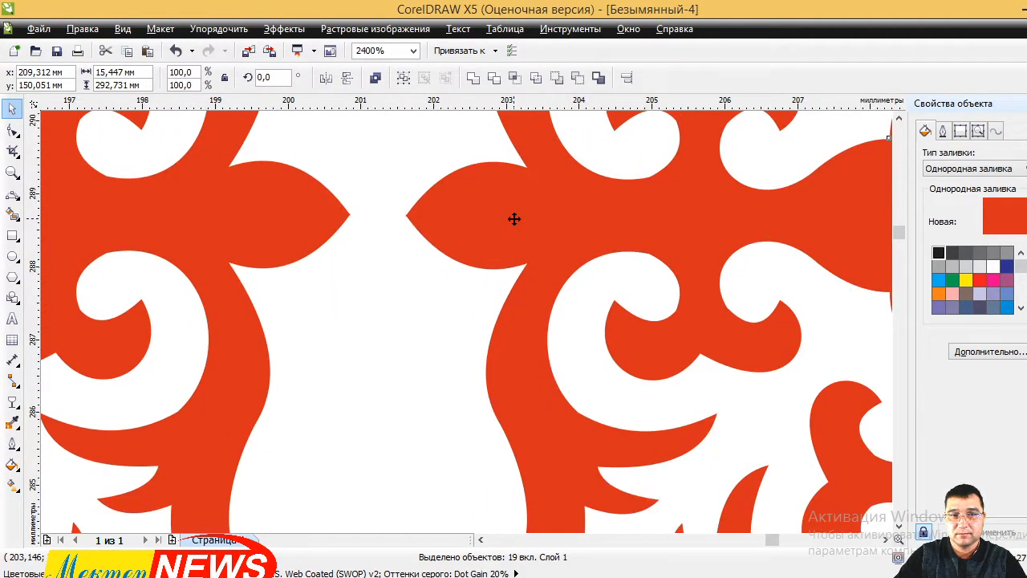
- Join the right column's left tip to the top row's last ornament, centring the column at about 208.53 mm horizontally, and deselect it
left_click_drag(462, 218, 408, 217)
scroll(401, 212, "up", 2)
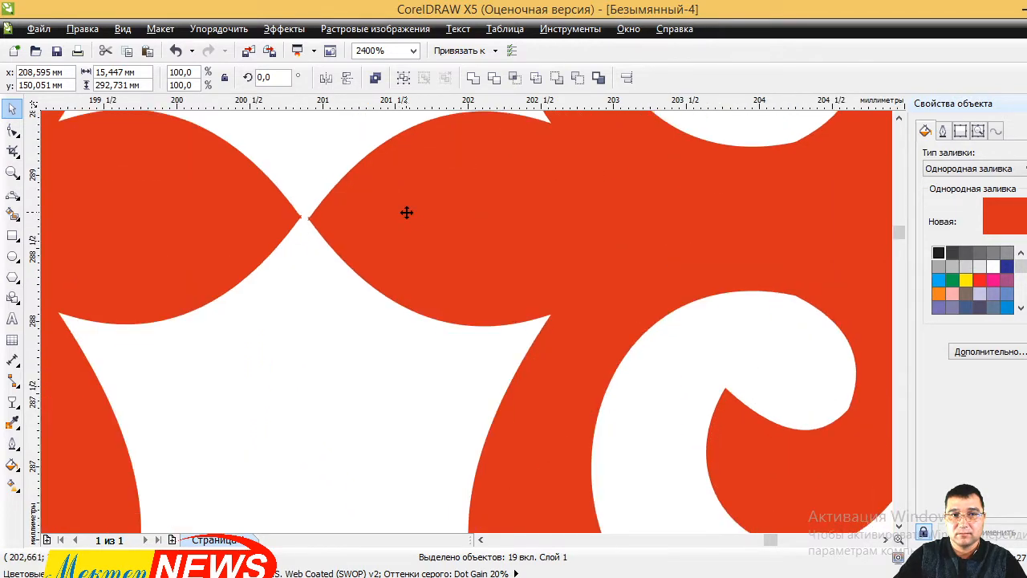
key("Left")
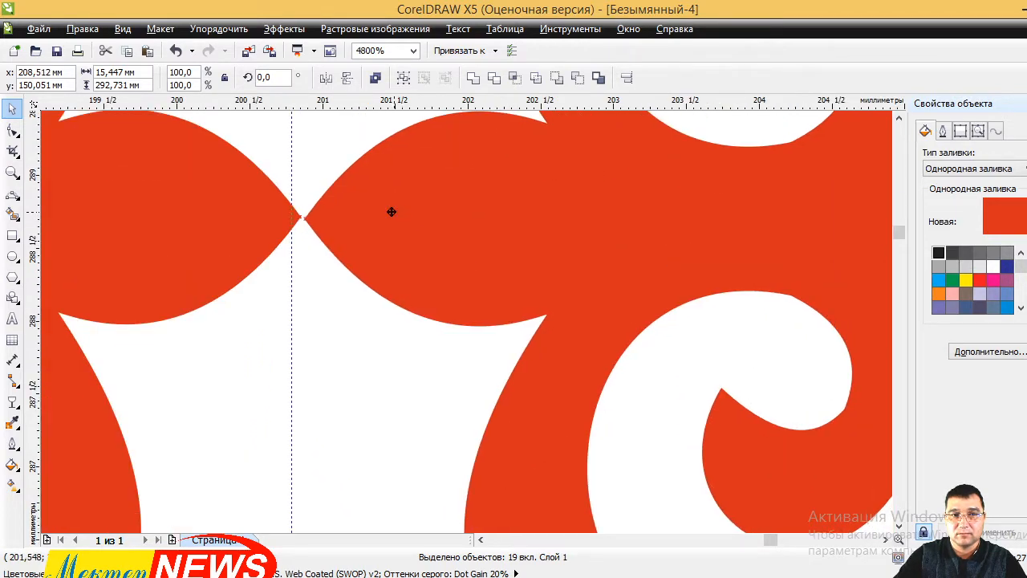
scroll(397, 212, "down", 10)
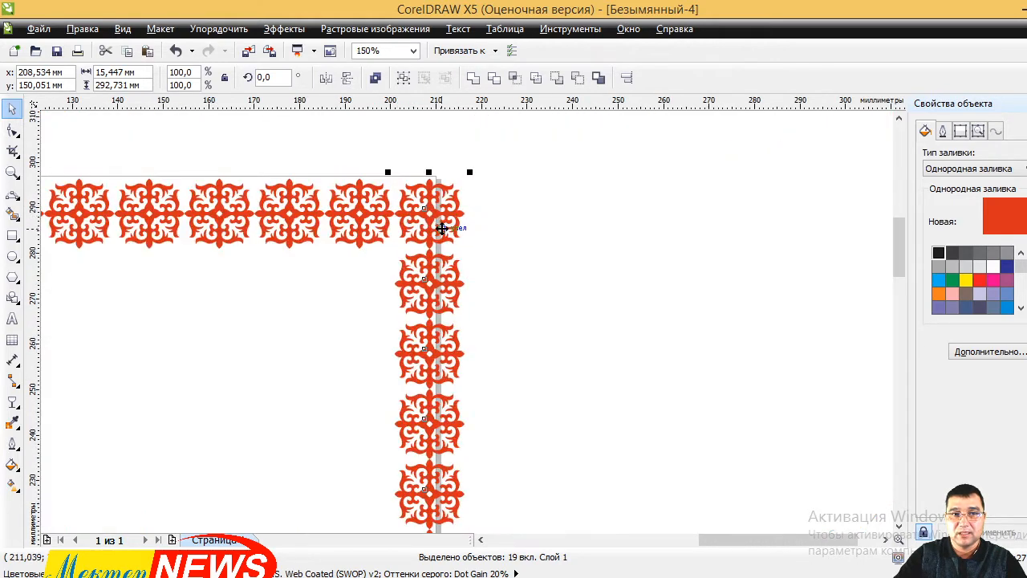
left_click(533, 243)
- Duplicate the top row of ornaments between the two columns and move the copy straight down to the page's bottom edge
left_click(245, 196)
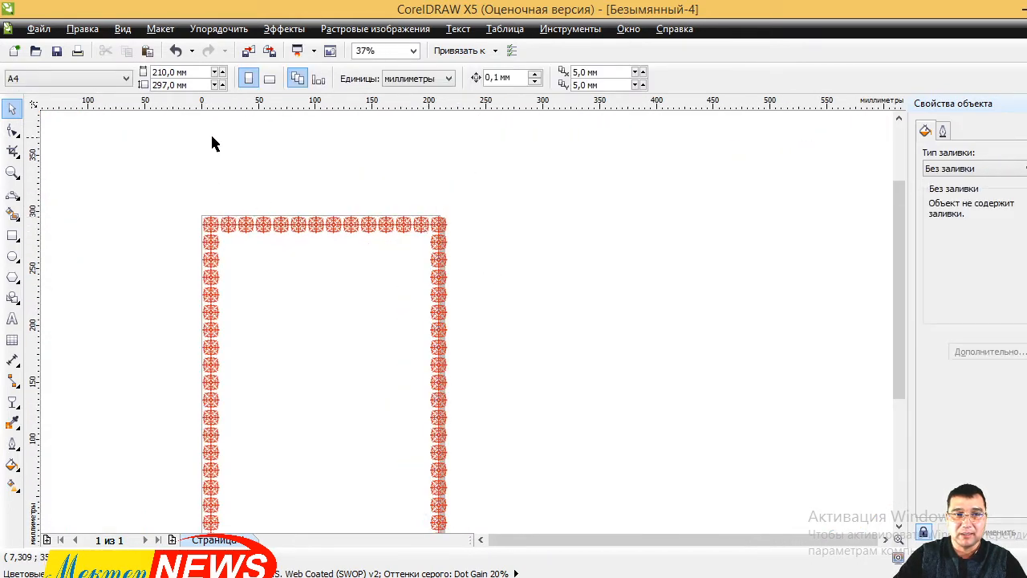
left_click_drag(212, 138, 425, 244)
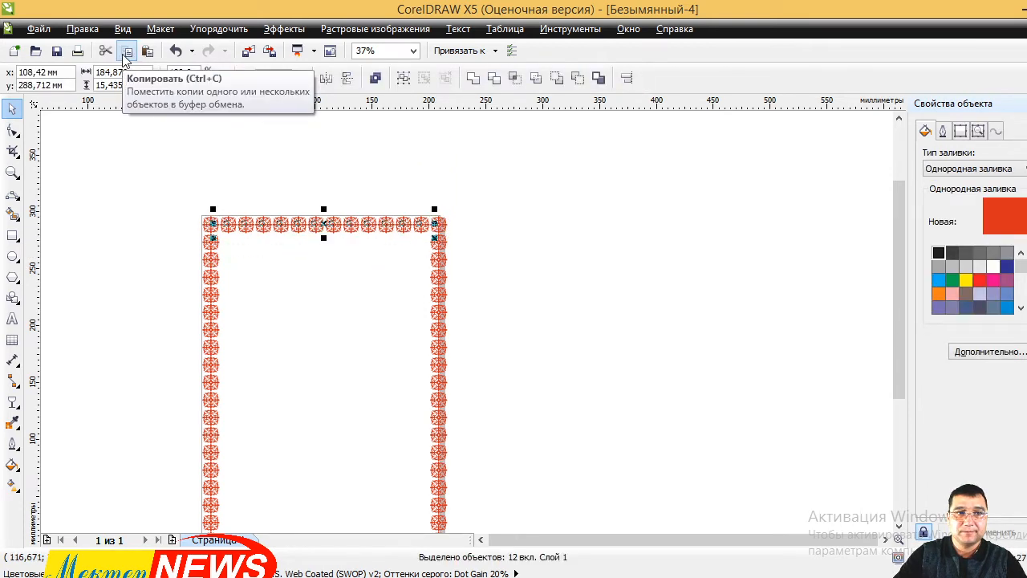
left_click(125, 58)
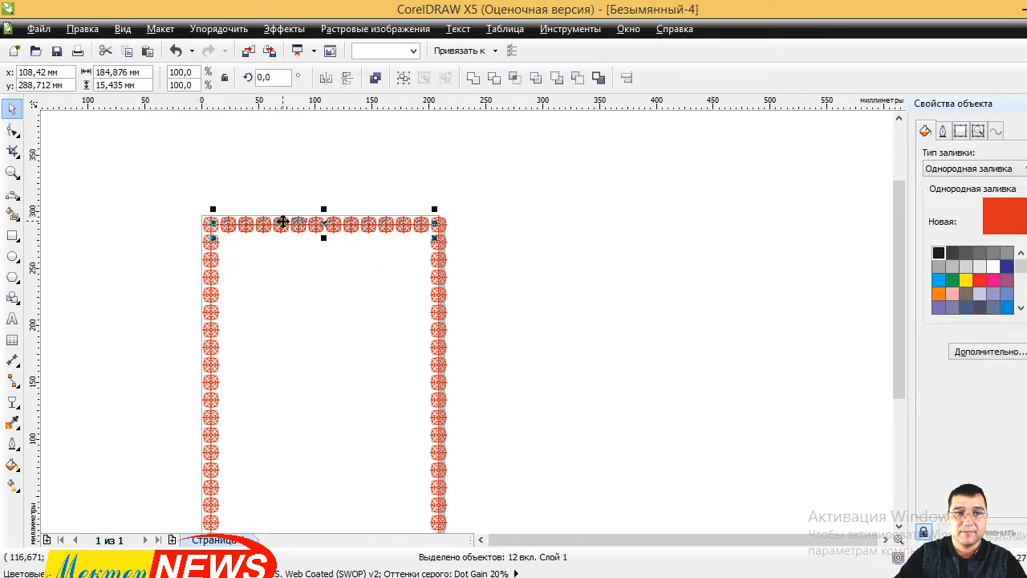
scroll(283, 222, "down", 2)
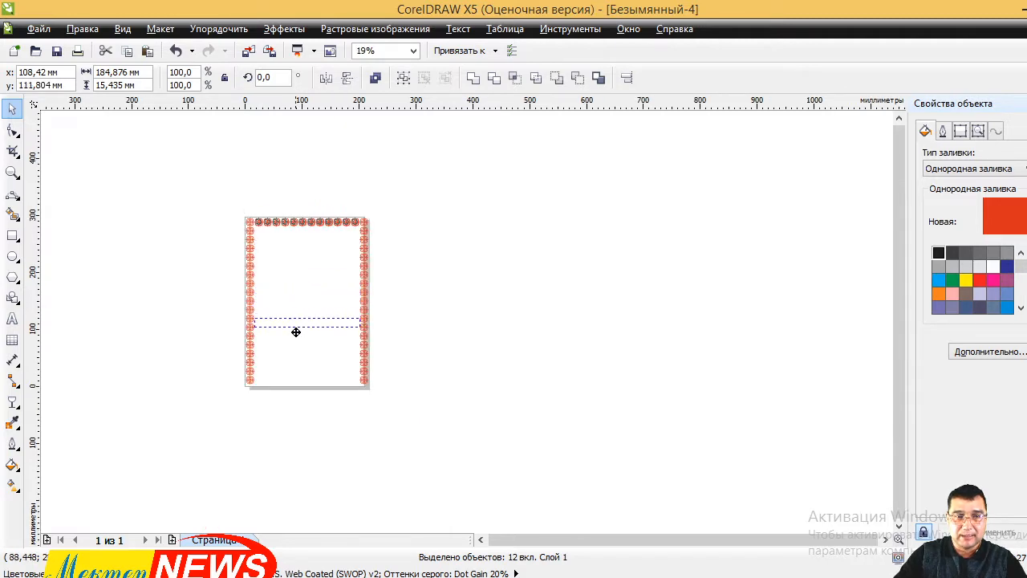
left_click_drag(304, 380, 302, 379)
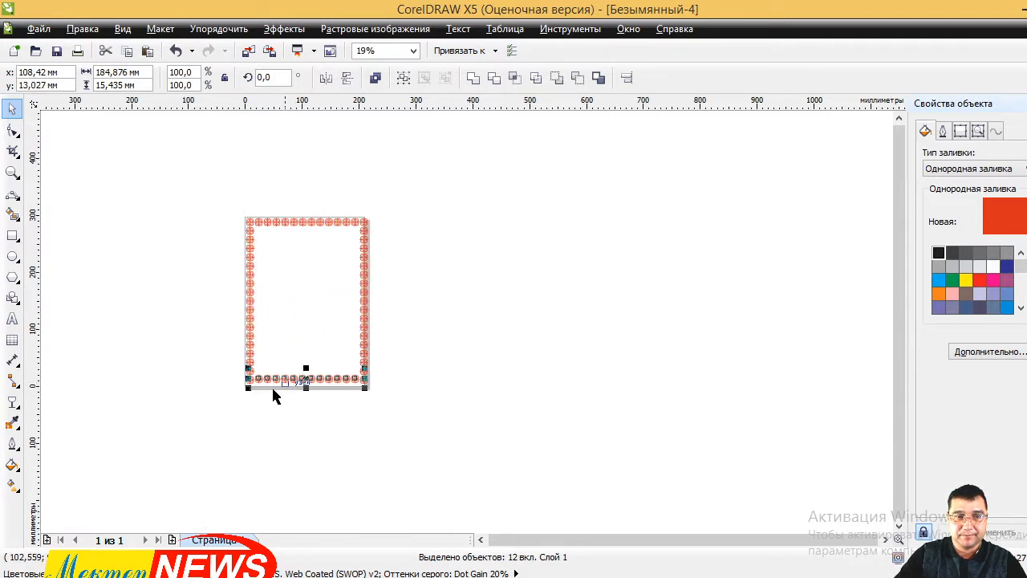
- Align the bottom row's left tip with the left corner ornament's tip, centring the row at about 11.4 mm vertically, and deselect it
scroll(250, 390, "up", 4)
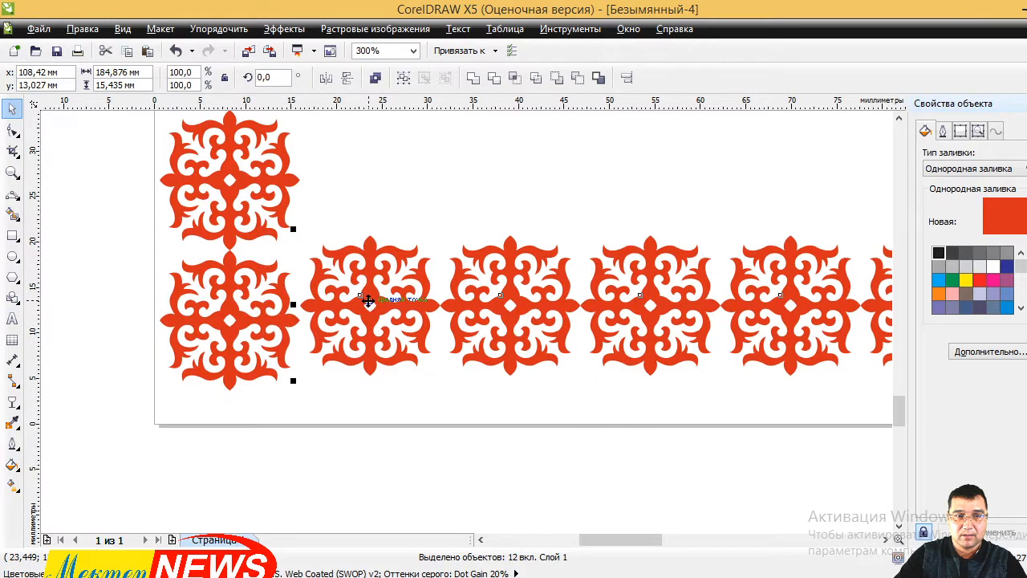
left_click_drag(366, 319, 367, 321)
scroll(297, 332, "up", 2)
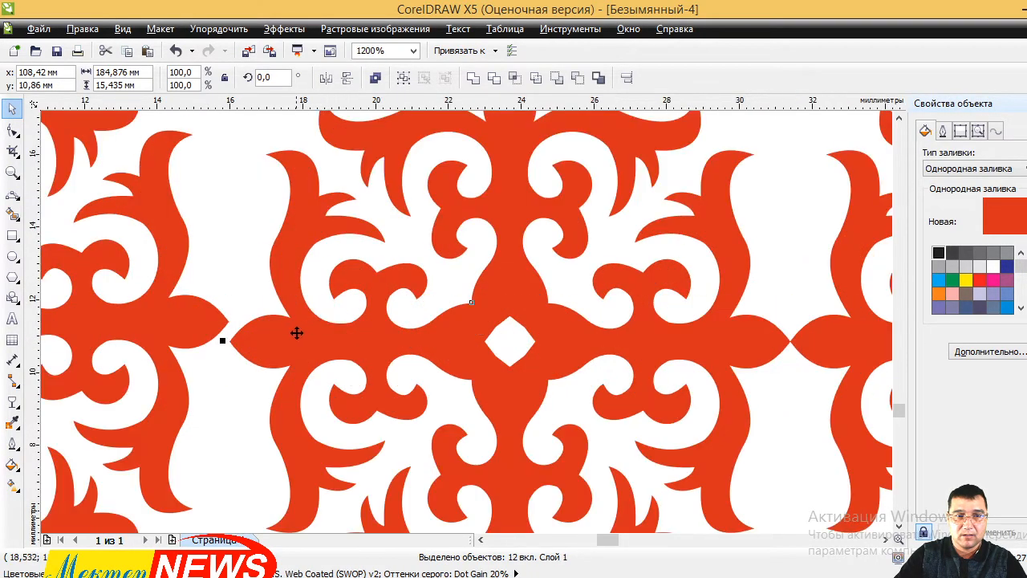
left_click_drag(295, 325, 294, 317)
scroll(238, 330, "up", 2)
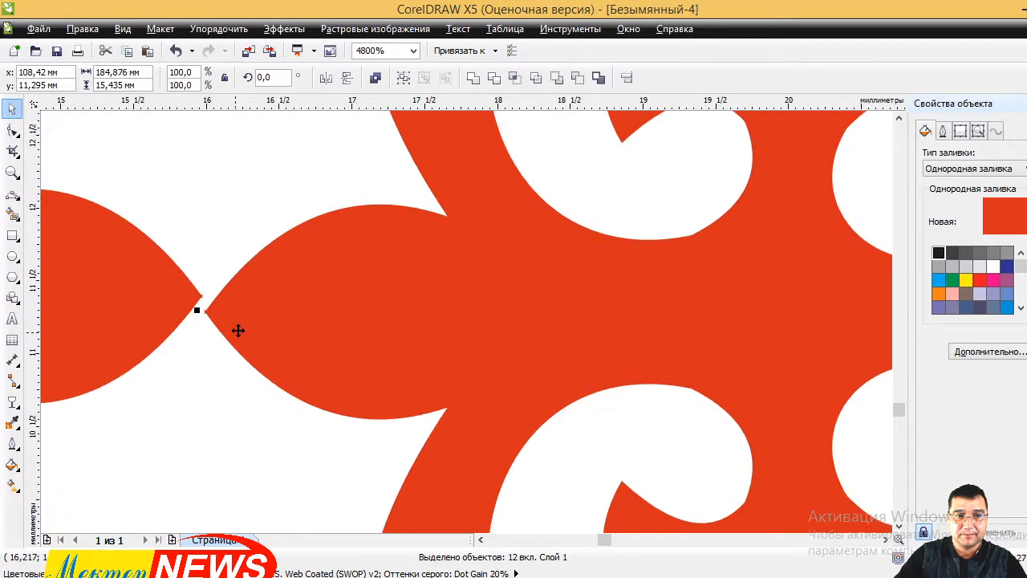
key("Up")
scroll(240, 289, "up", 3)
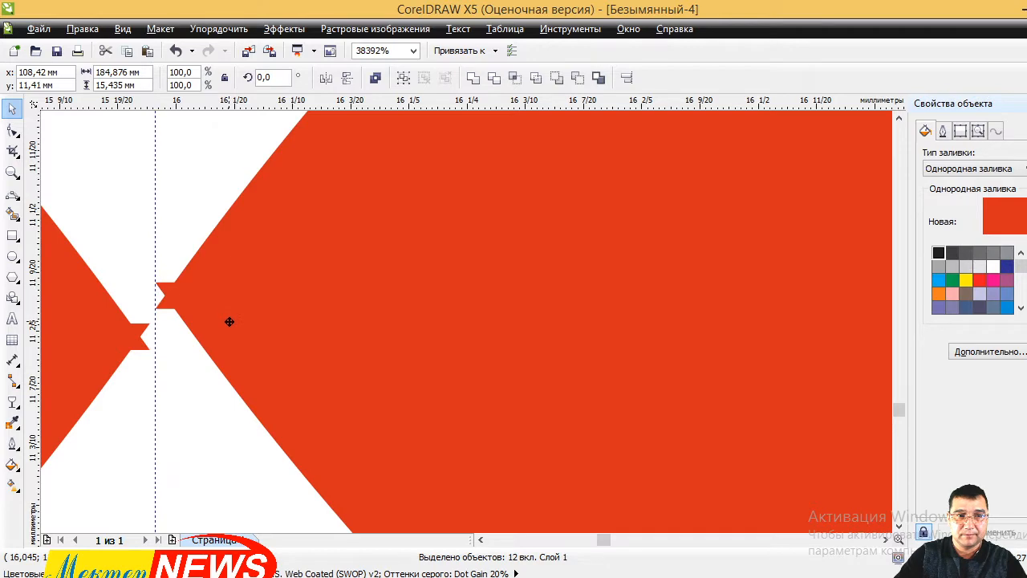
key("Down")
scroll(229, 331, "down", 7)
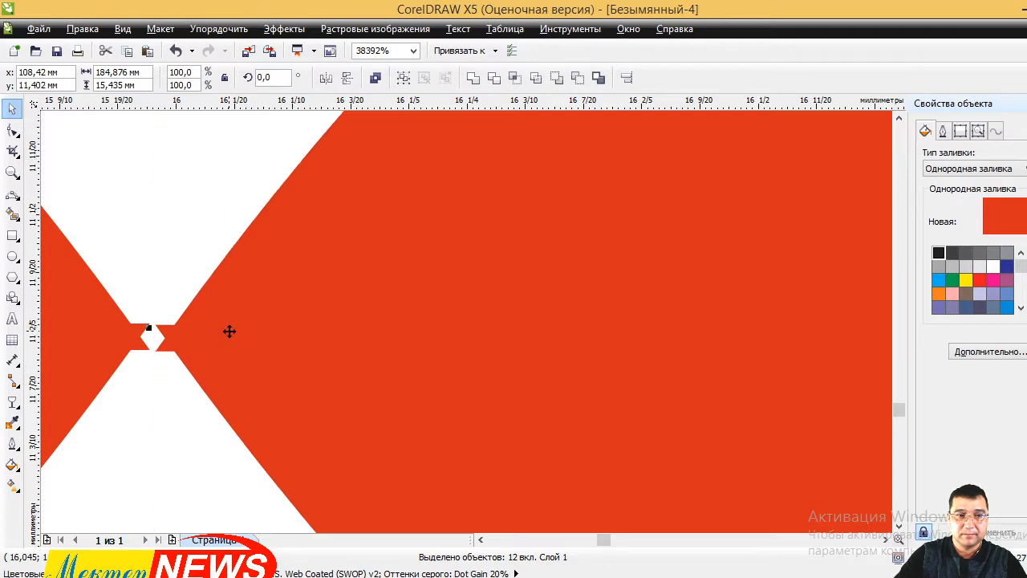
scroll(228, 310, "down", 5)
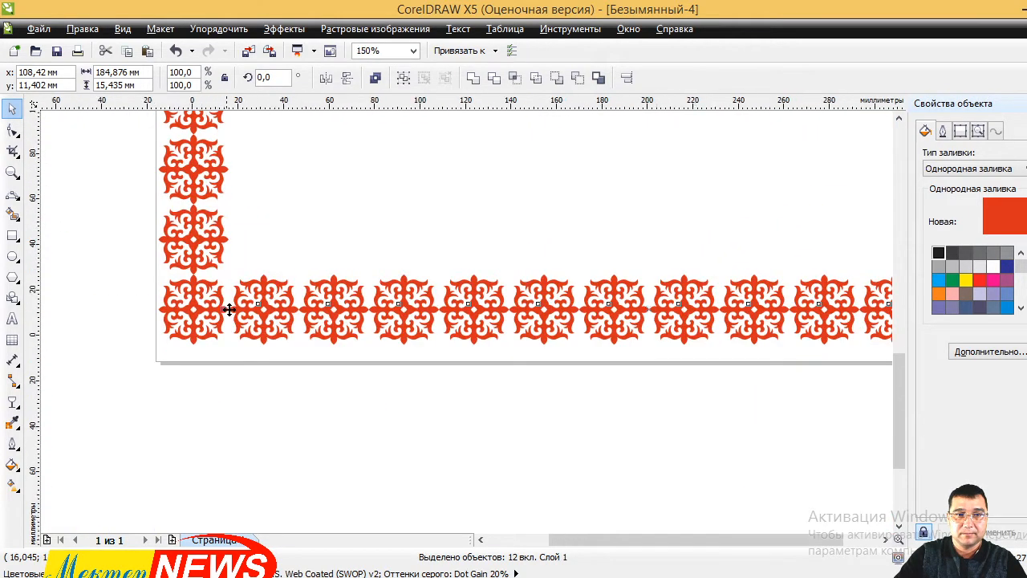
left_click(383, 321)
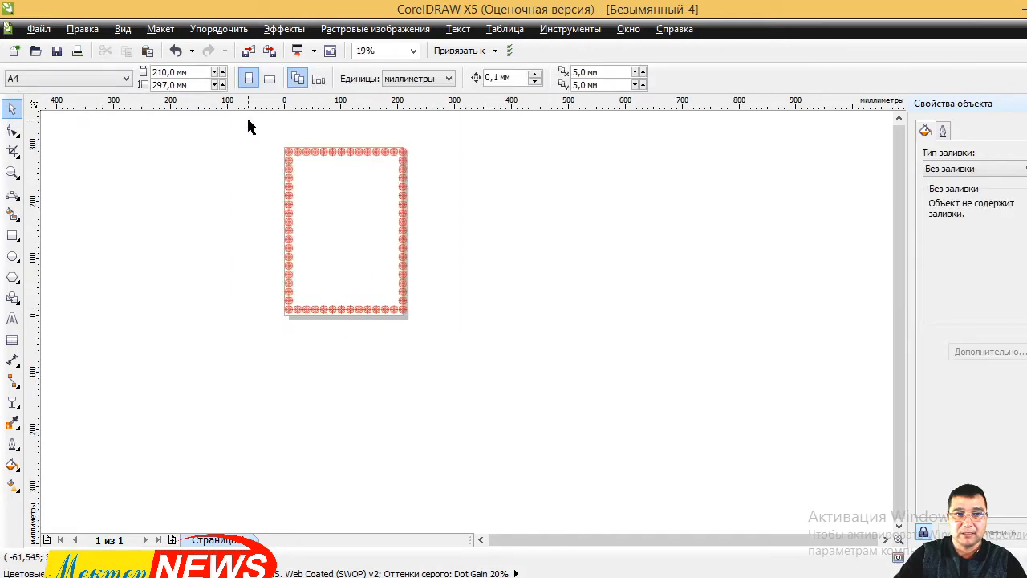
- Select the whole ornament frame and scale it down proportionally to about 209.25 × 283.99 mm
key("ctrl+a")
scroll(408, 161, "up", 4)
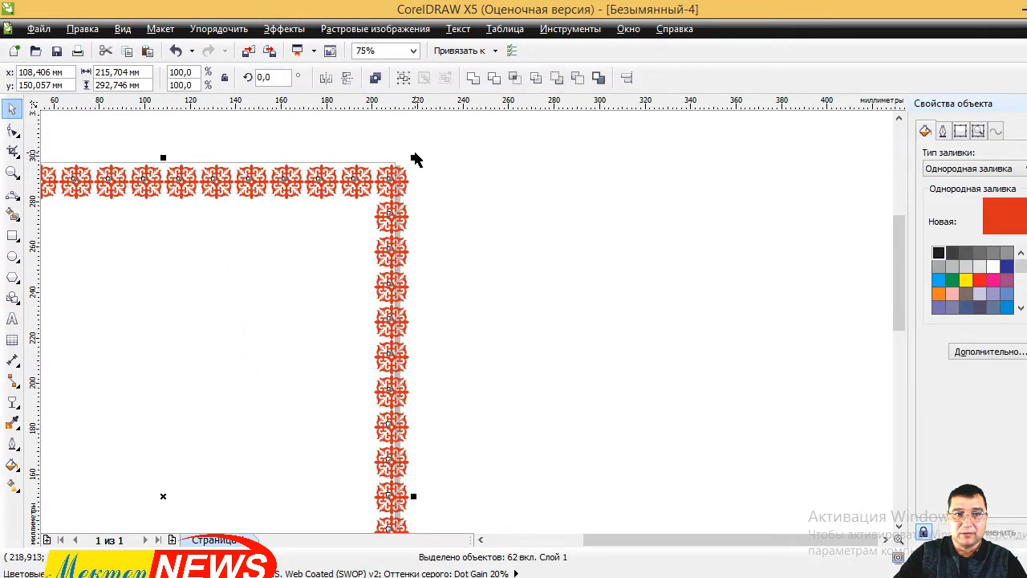
left_click_drag(417, 158, 401, 177)
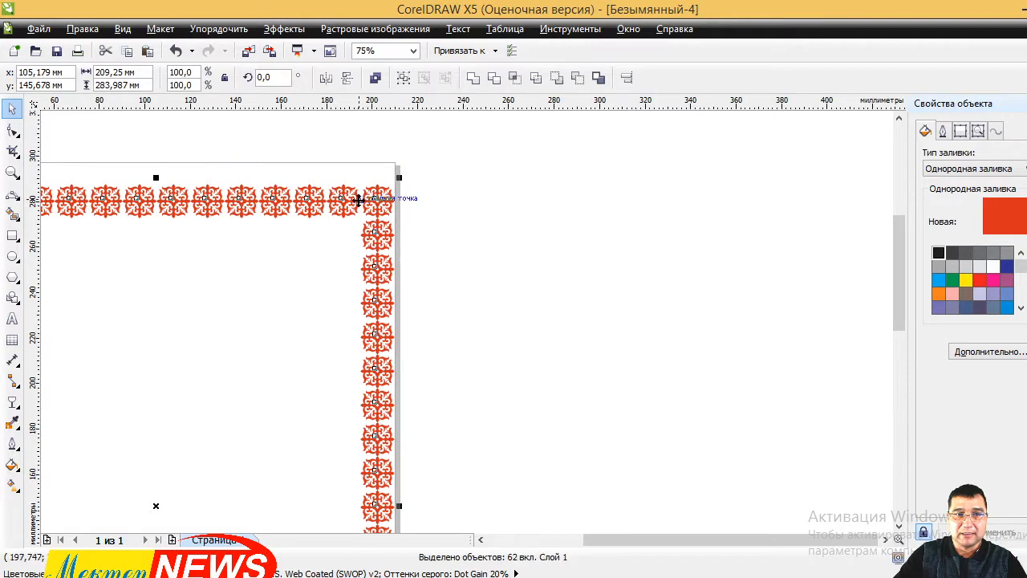
- Move the frame to the middle of the page, centred at about 105.25 mm horizontally and 149.53 mm vertically, and deselect it
left_click_drag(339, 196, 377, 188)
scroll(394, 193, "down", 4)
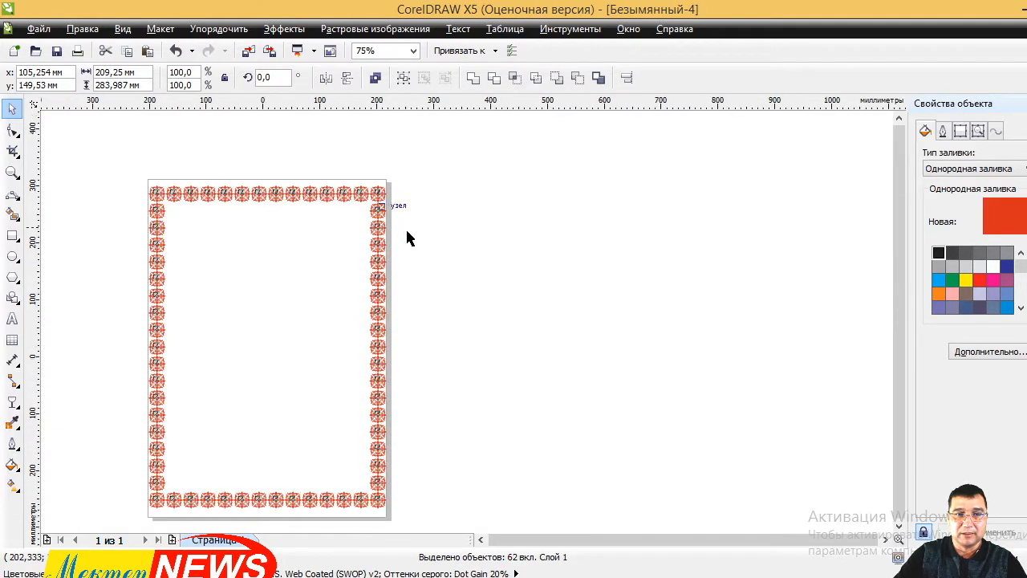
scroll(275, 225, "up", 8)
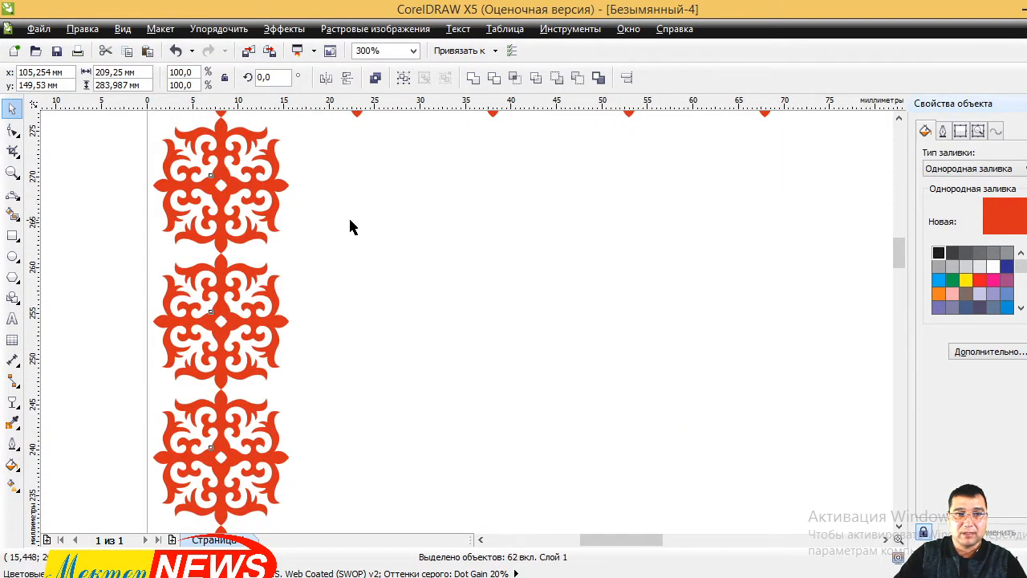
left_click(296, 240)
scroll(296, 241, "down", 4)
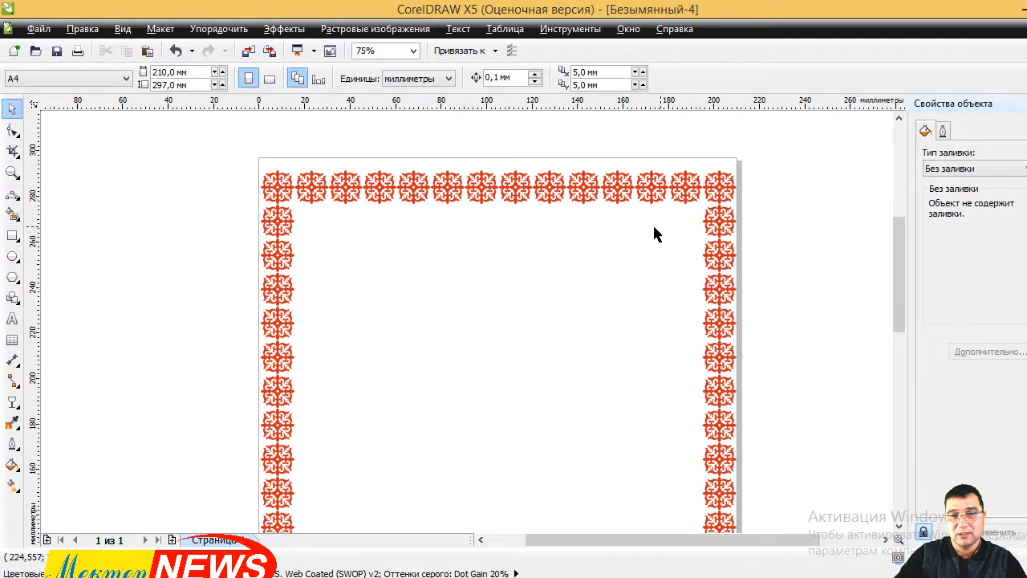
scroll(657, 257, "down", 3)
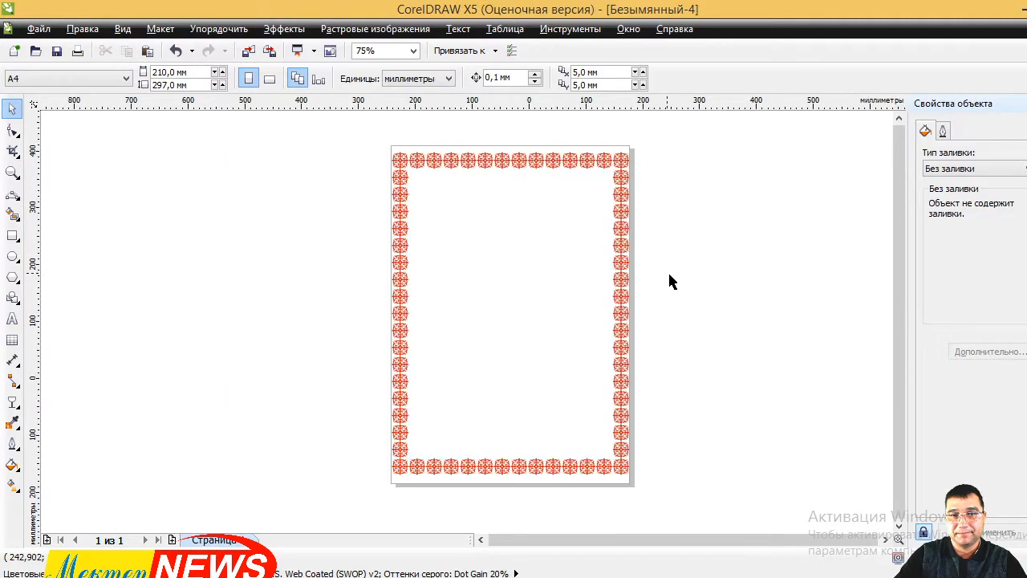
- Switch to the browser and check the live broadcast post and its comments in the Facebook group, plus the Live Producer page
key("alt+Tab")
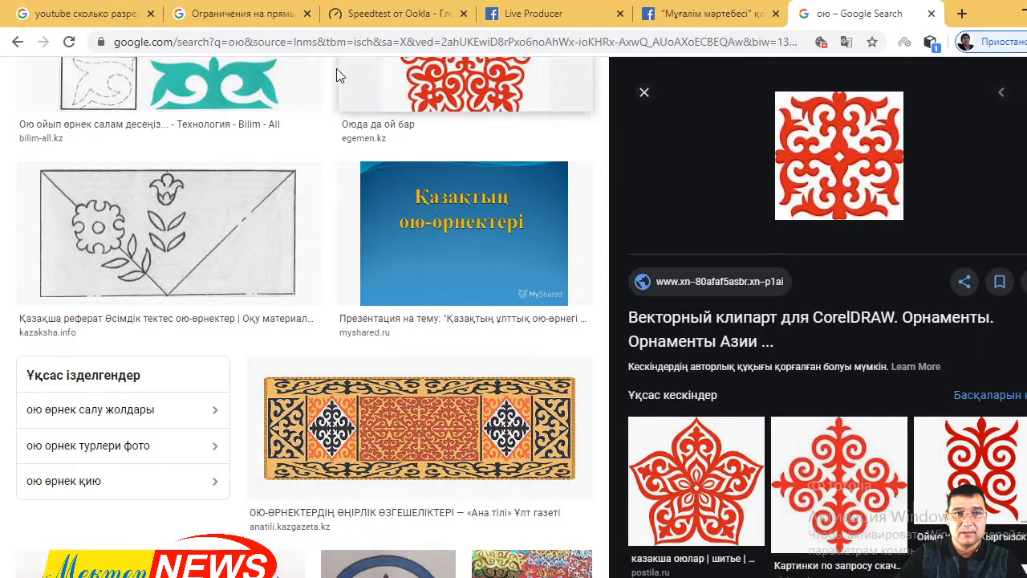
left_click(681, 17)
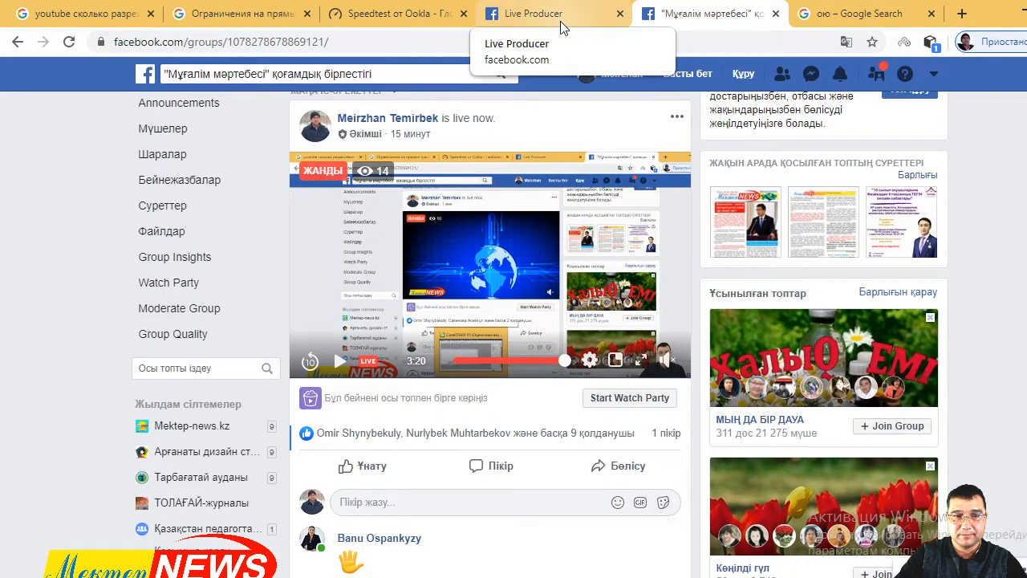
left_click(666, 437)
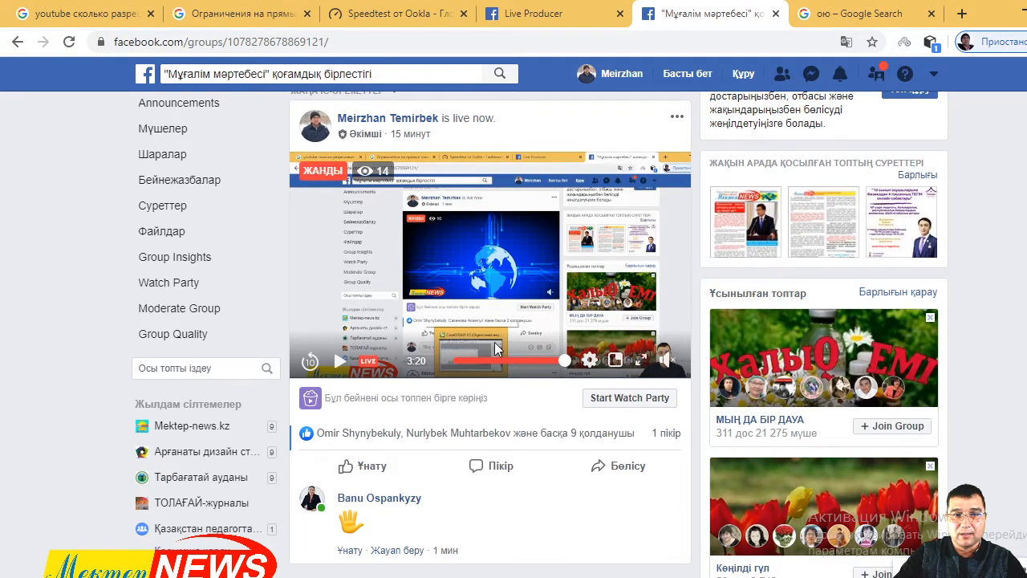
scroll(494, 345, "down", 2)
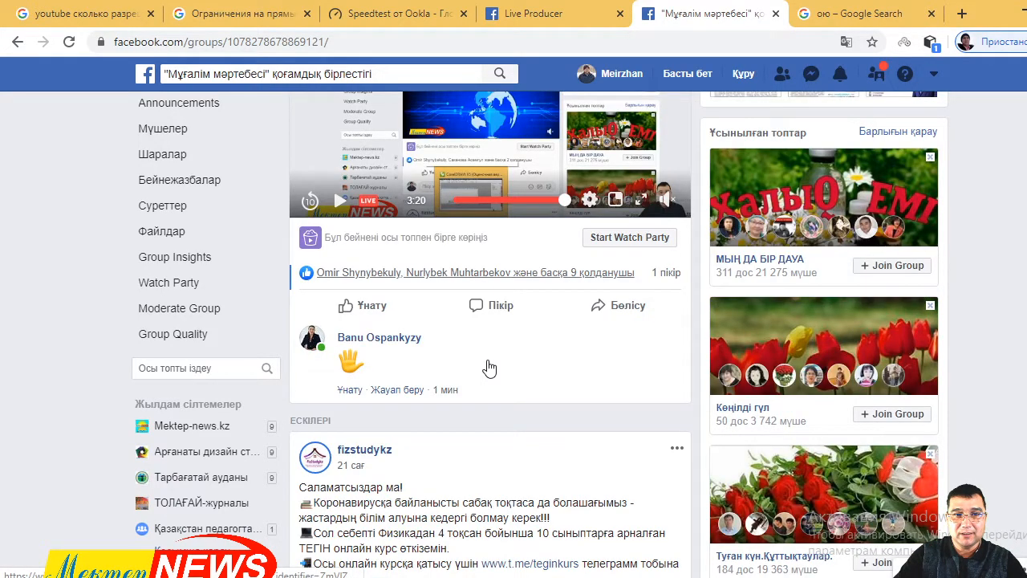
scroll(490, 367, "up", 3)
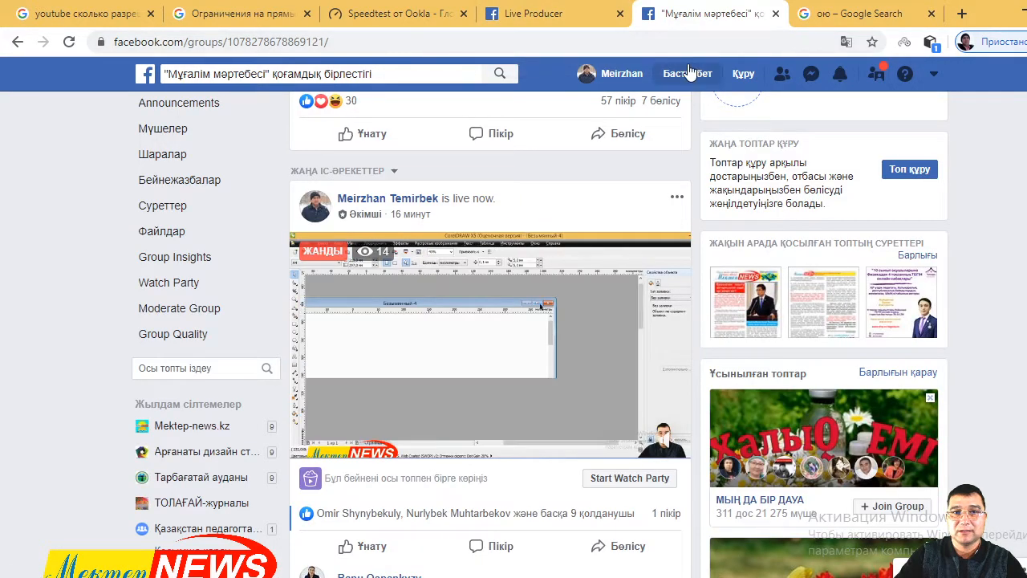
left_click(568, 20)
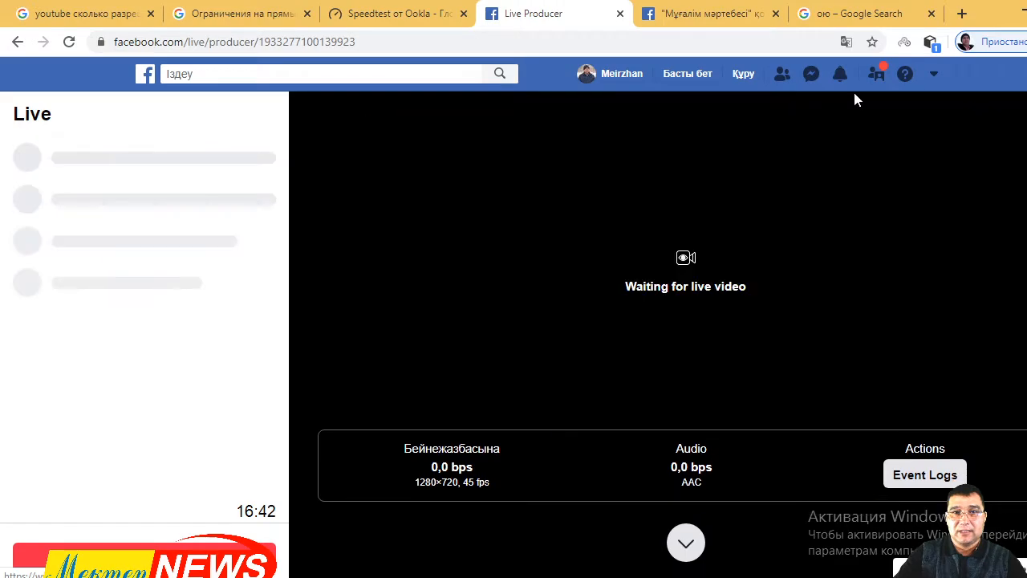
- Return to the ornament image results in Google and run a new image search for "үй"
left_click(854, 14)
scroll(482, 332, "down", 15)
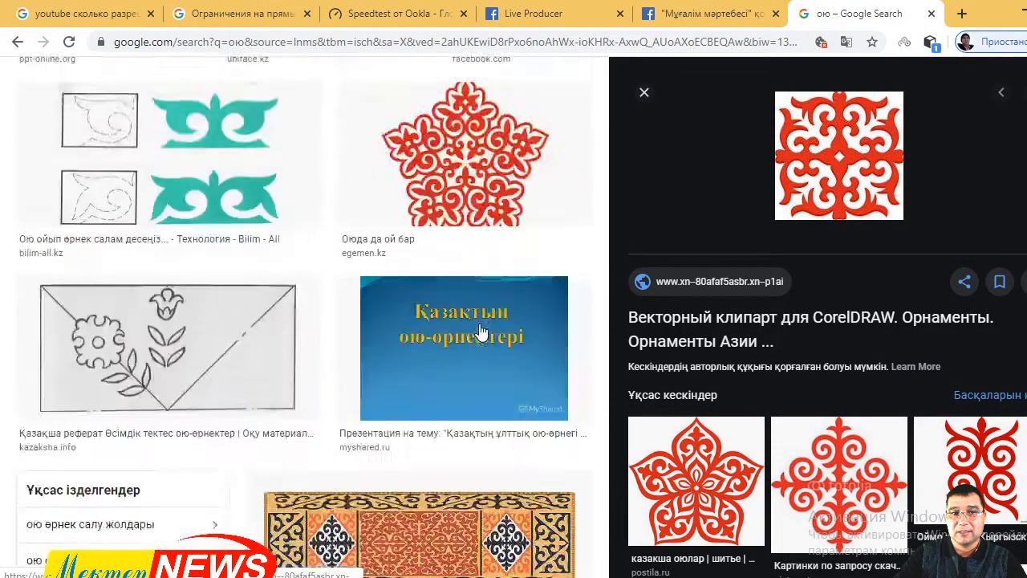
scroll(447, 191, "up", 4)
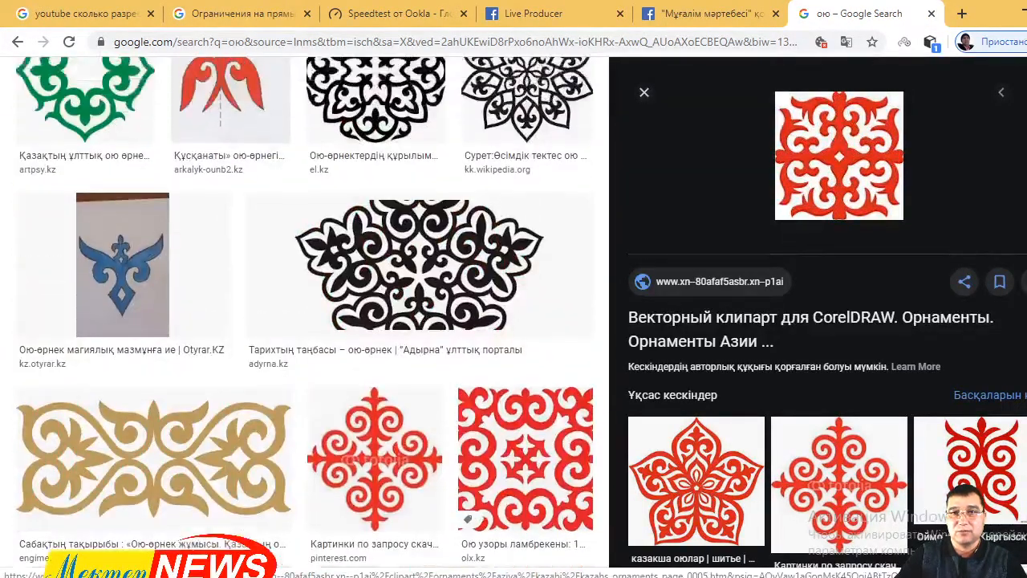
left_click(202, 96)
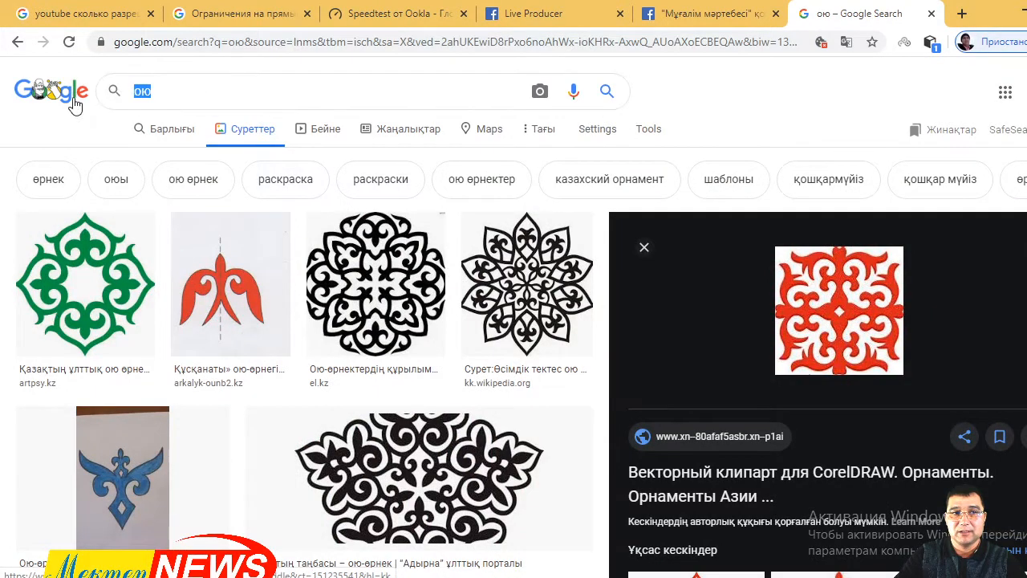
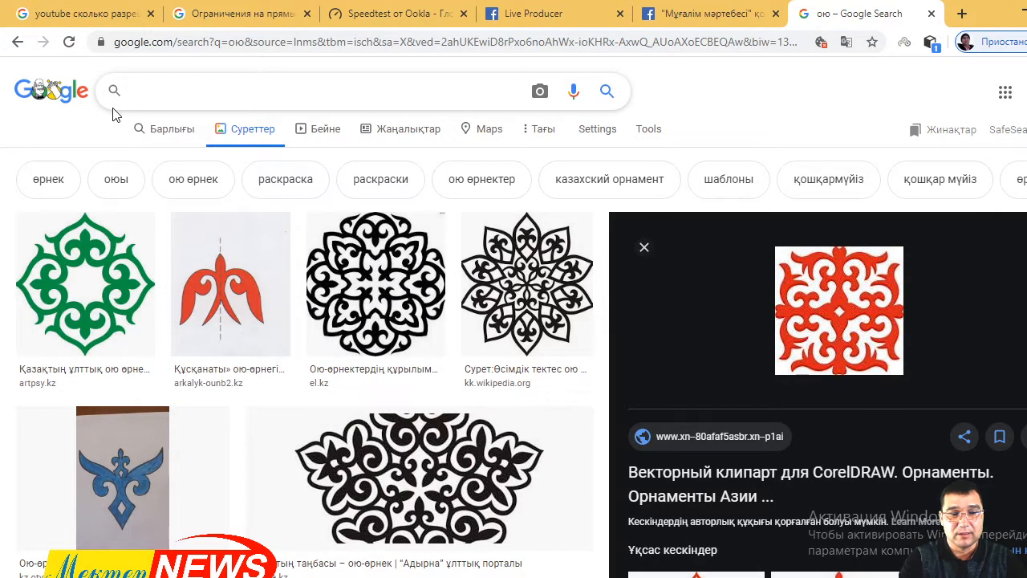
type("үй")
key("Return")
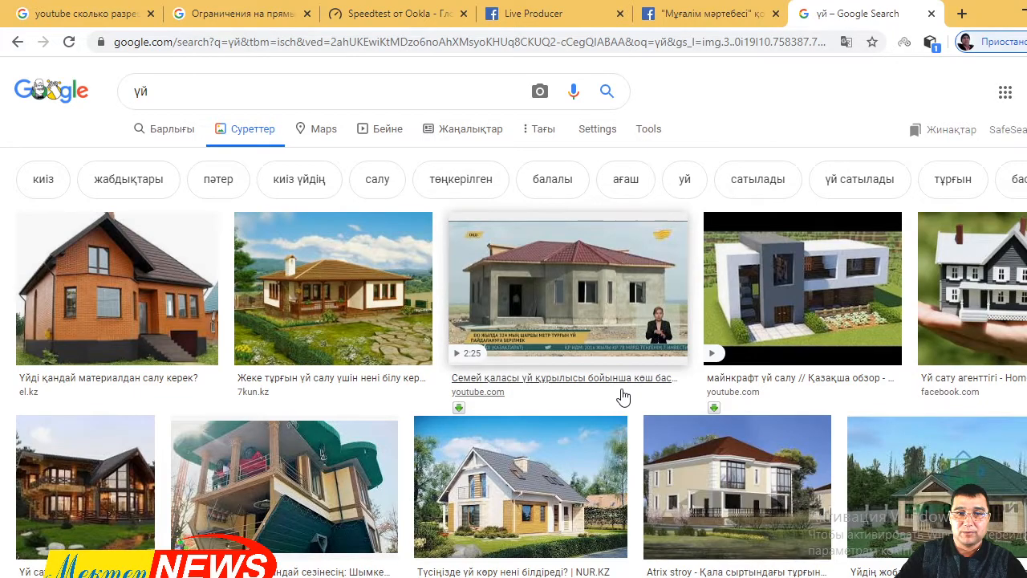
- Look through the house image results for a picture suitable for tracing
scroll(386, 325, "down", 1)
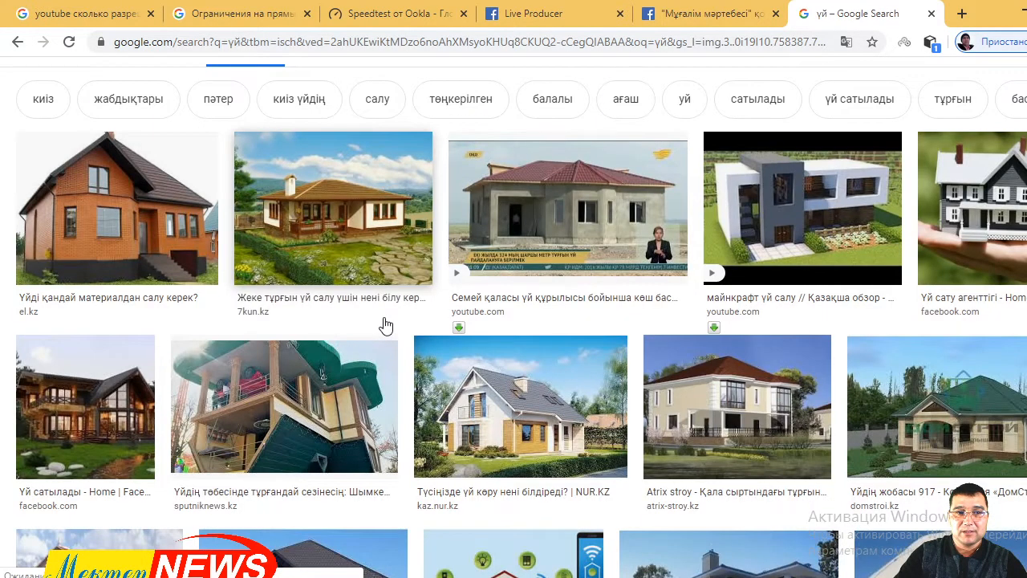
scroll(387, 326, "down", 5)
scroll(562, 328, "down", 1)
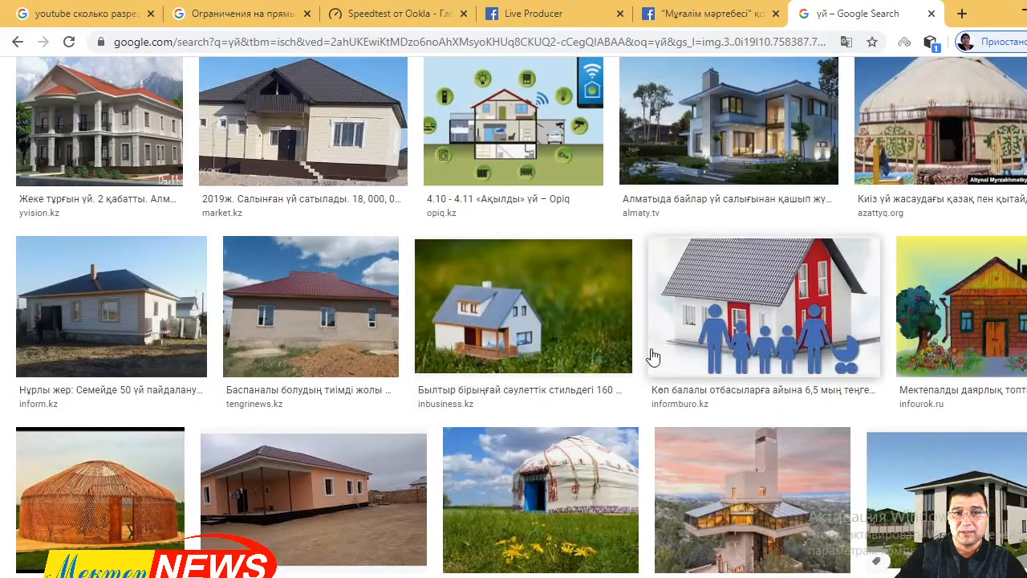
scroll(481, 362, "down", 3)
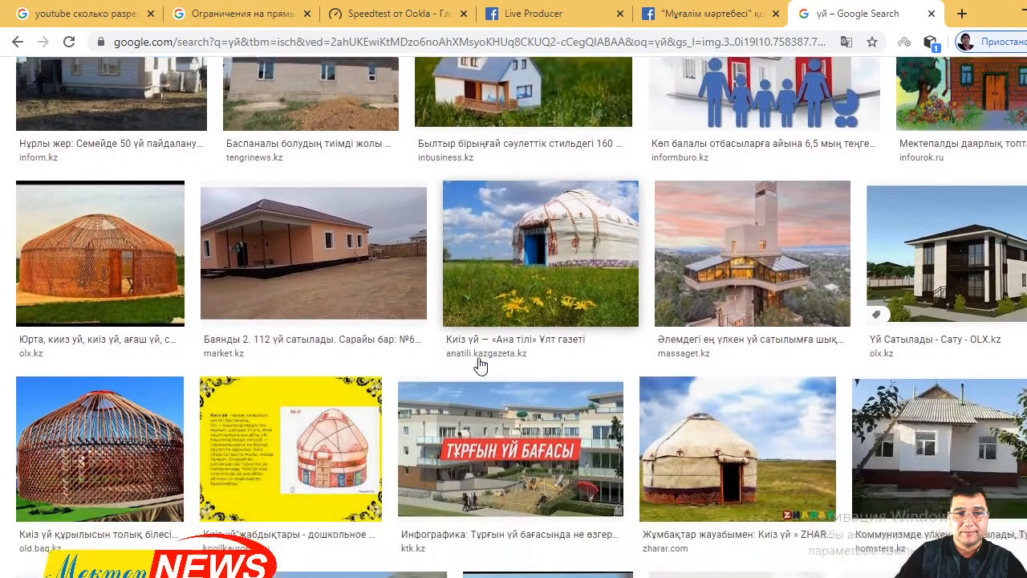
scroll(482, 366, "down", 4)
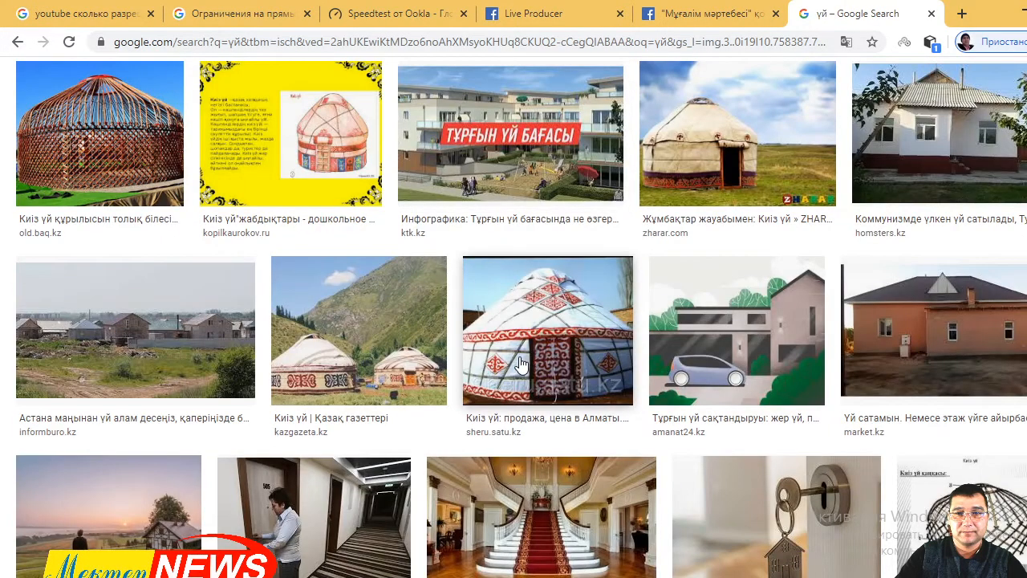
scroll(530, 337, "down", 3)
scroll(388, 363, "up", 6)
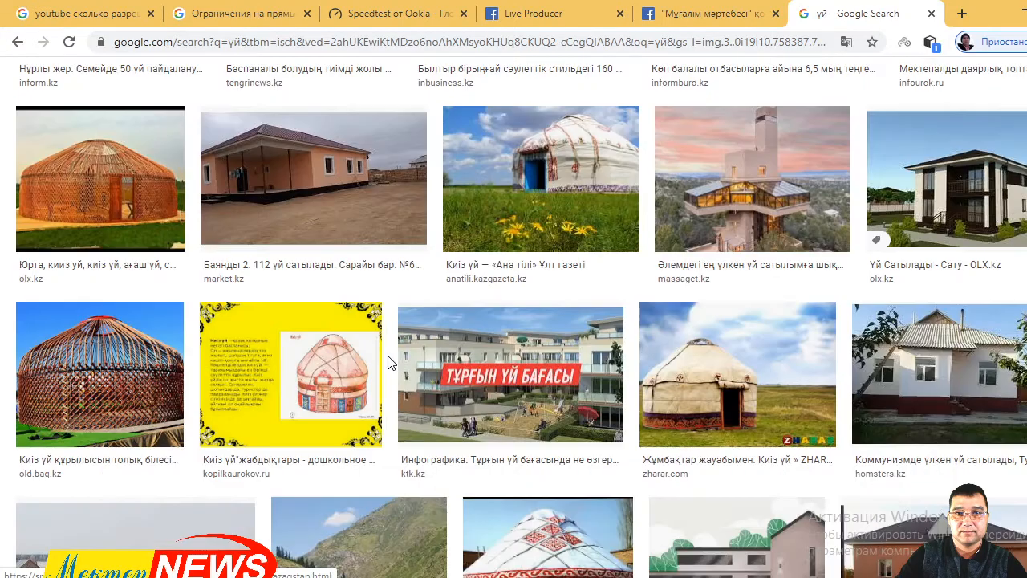
scroll(772, 280, "up", 9)
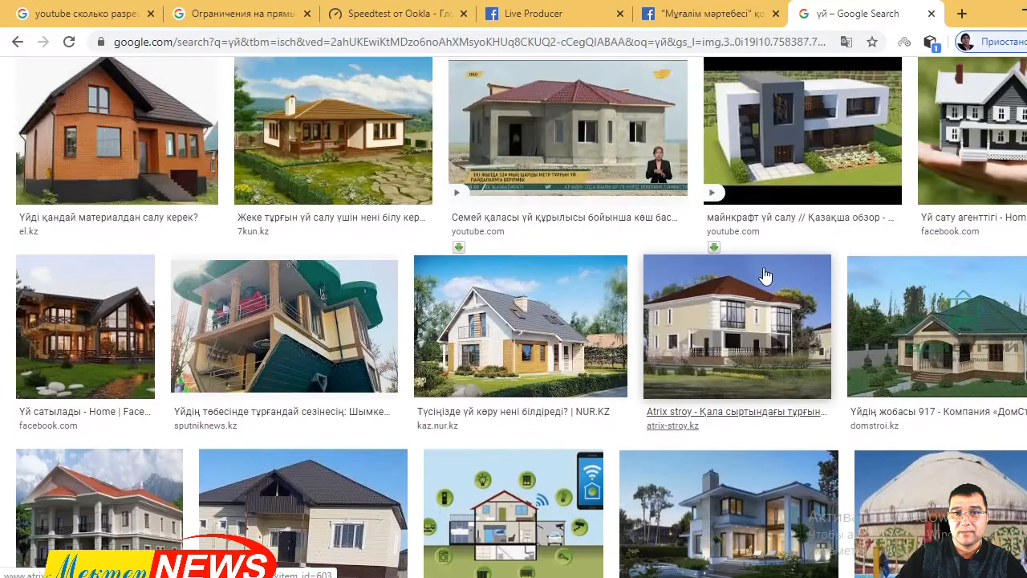
scroll(765, 275, "up", 3)
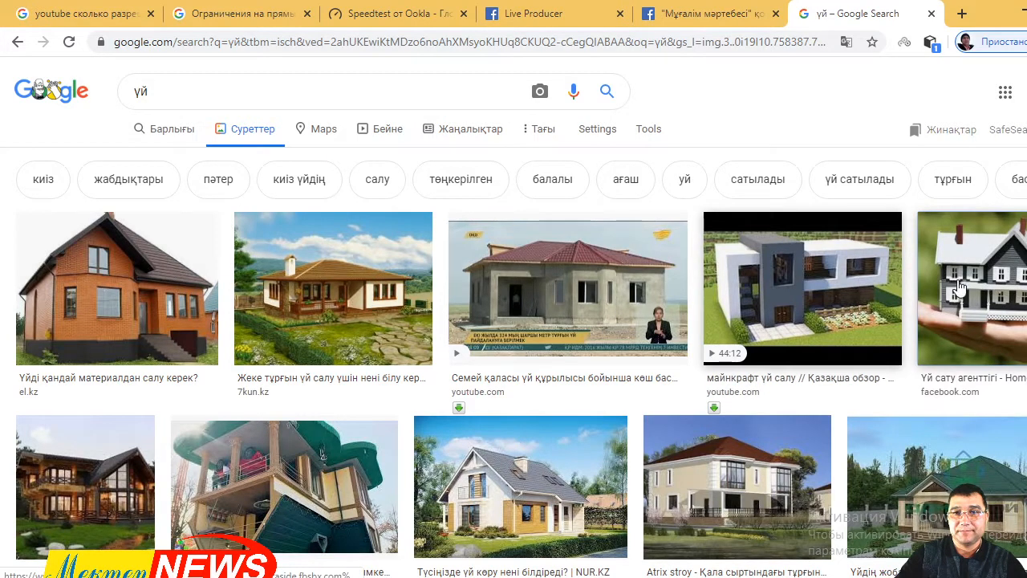
- Open the image of the small dark house held on a hand and copy it to the clipboard
left_click(961, 286)
scroll(931, 284, "down", 3)
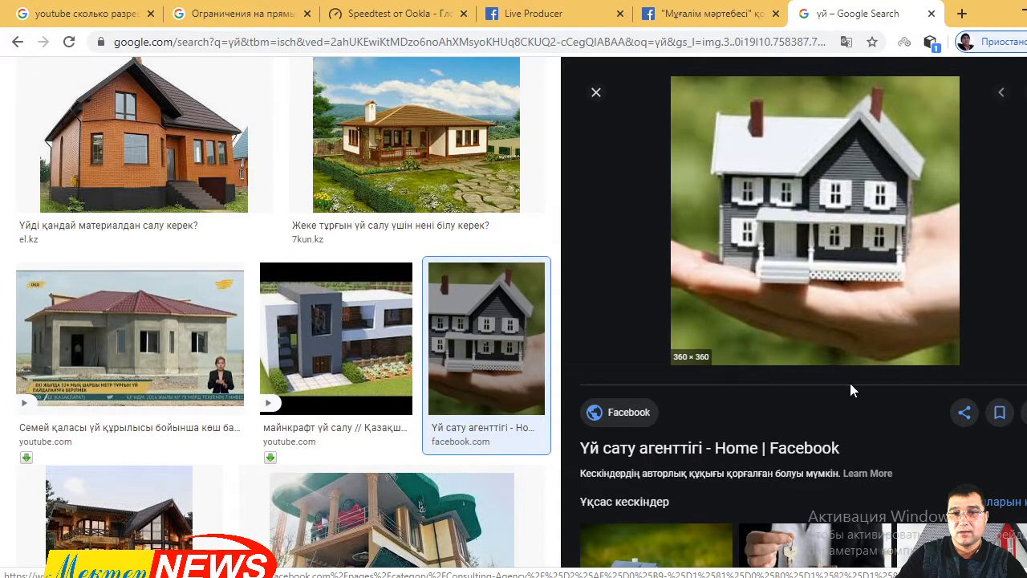
scroll(850, 382, "down", 3)
scroll(826, 337, "up", 2)
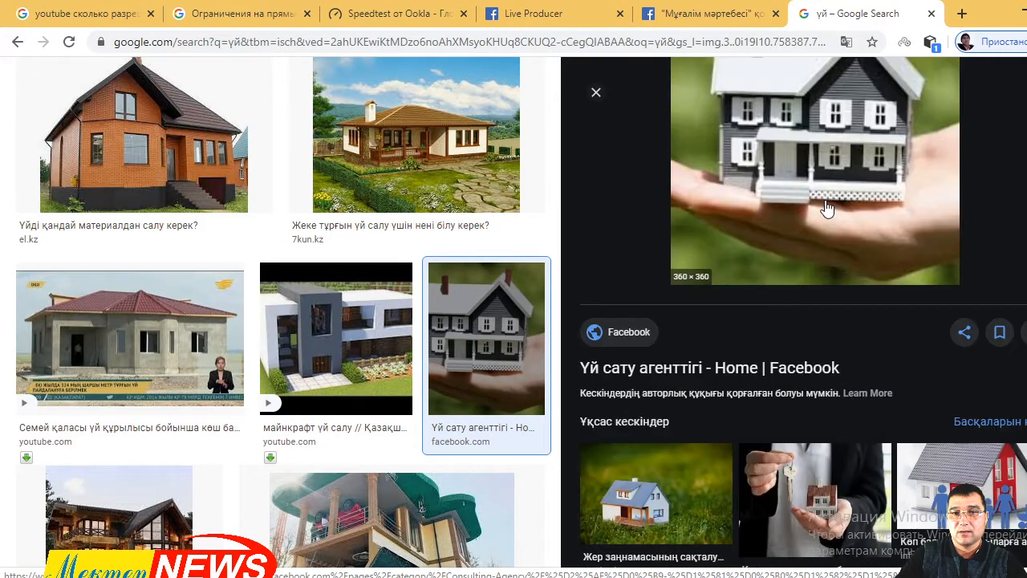
right_click(817, 153)
left_click(867, 310)
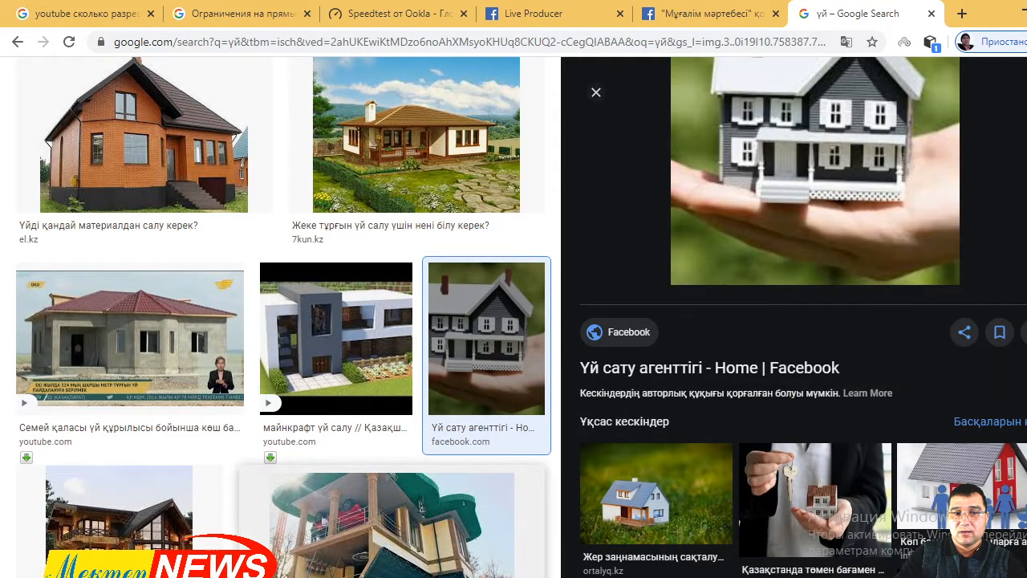
- Switch to CorelDRAW and paste the copied house picture into the blank A4 document Безымянный-1
left_click(267, 577)
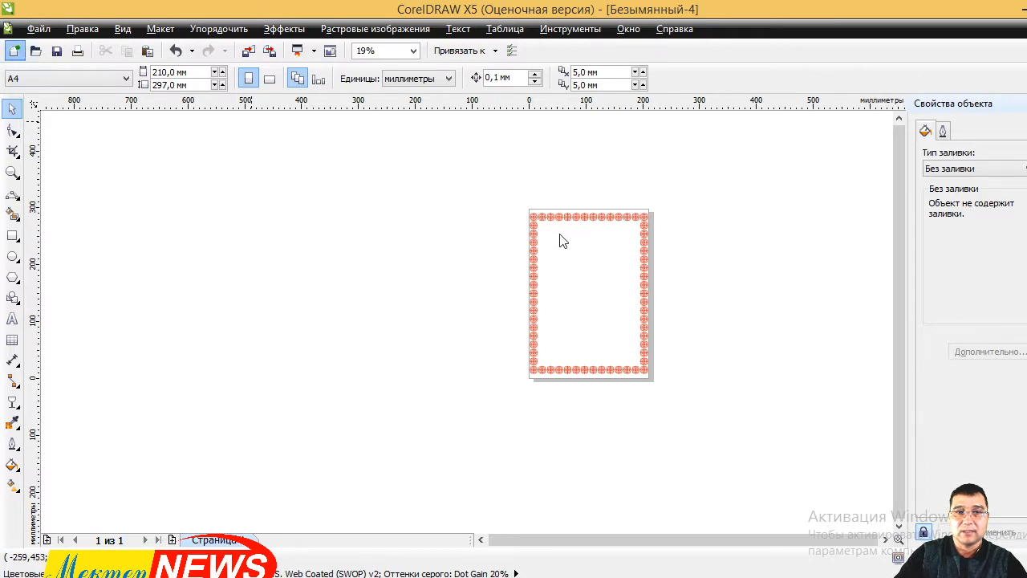
key("ctrl+v")
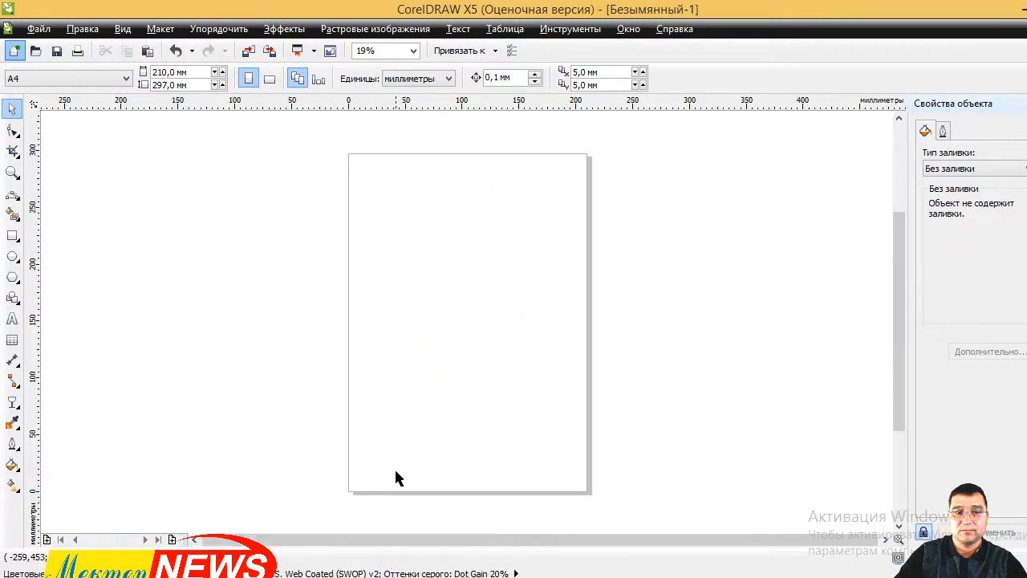
left_click(148, 52)
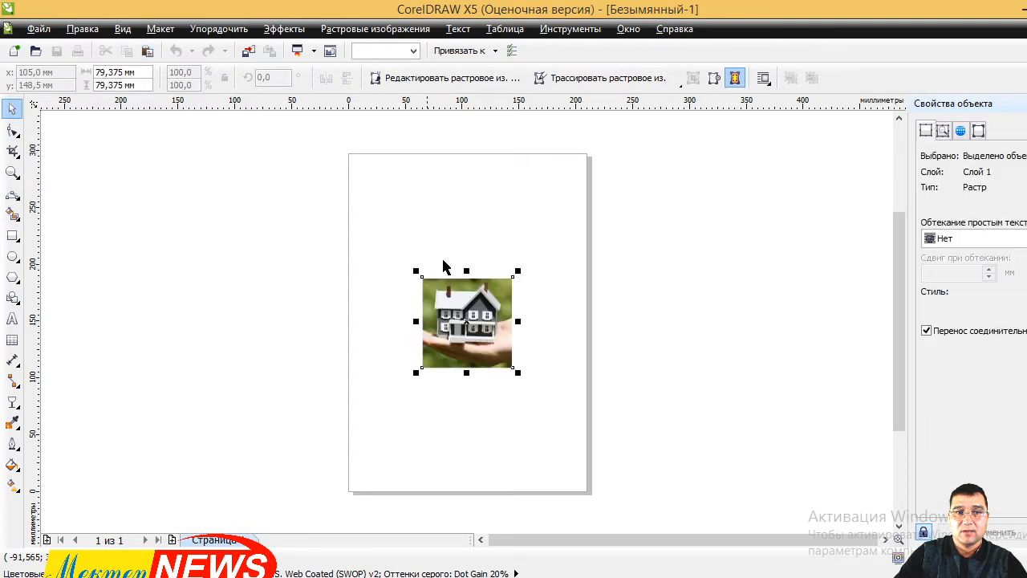
- Start tracing the house's roof with a horizontal line about 1.01 mm long across the tip at its upper left corner
scroll(480, 310, "up", 1)
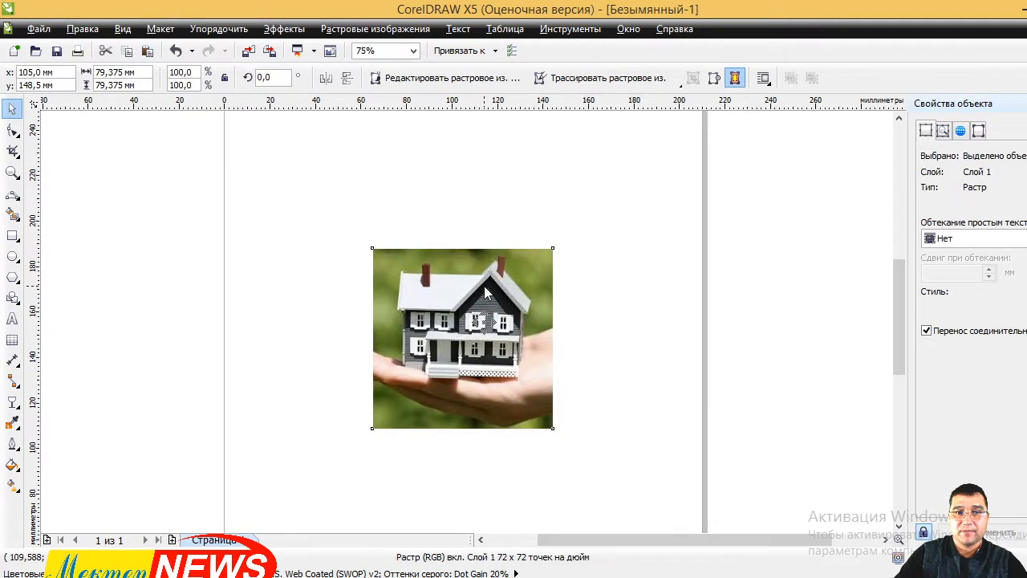
scroll(432, 282, "up", 2)
scroll(432, 282, "down", 1)
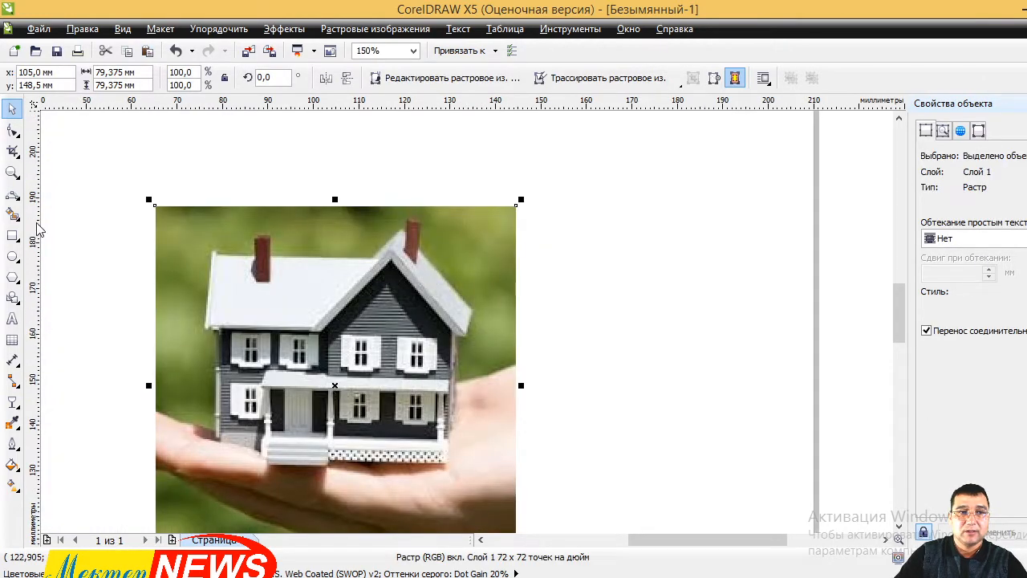
left_click(12, 193)
scroll(224, 257, "up", 1)
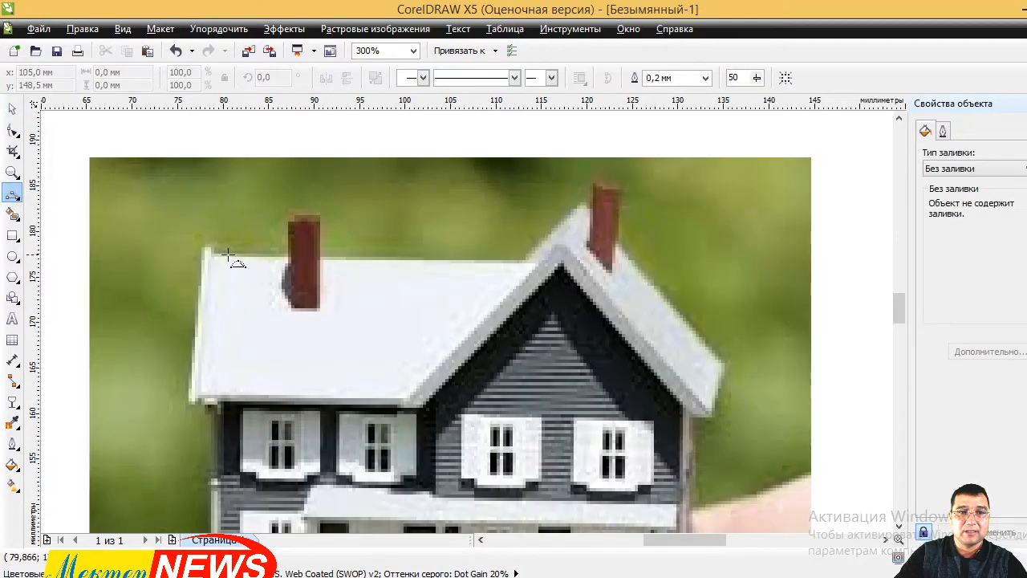
left_click(187, 239)
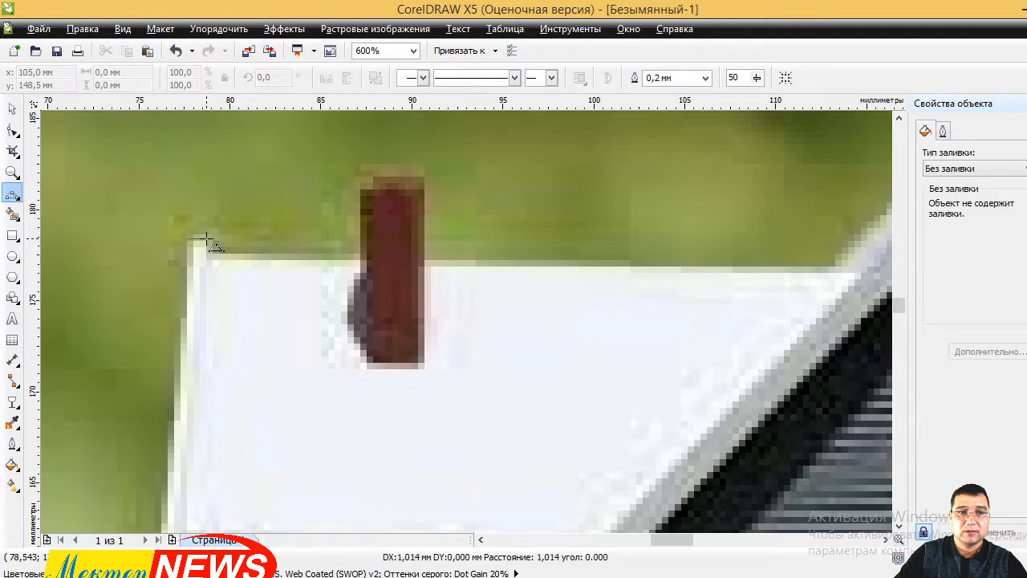
left_click(206, 240)
scroll(205, 244, "up", 2)
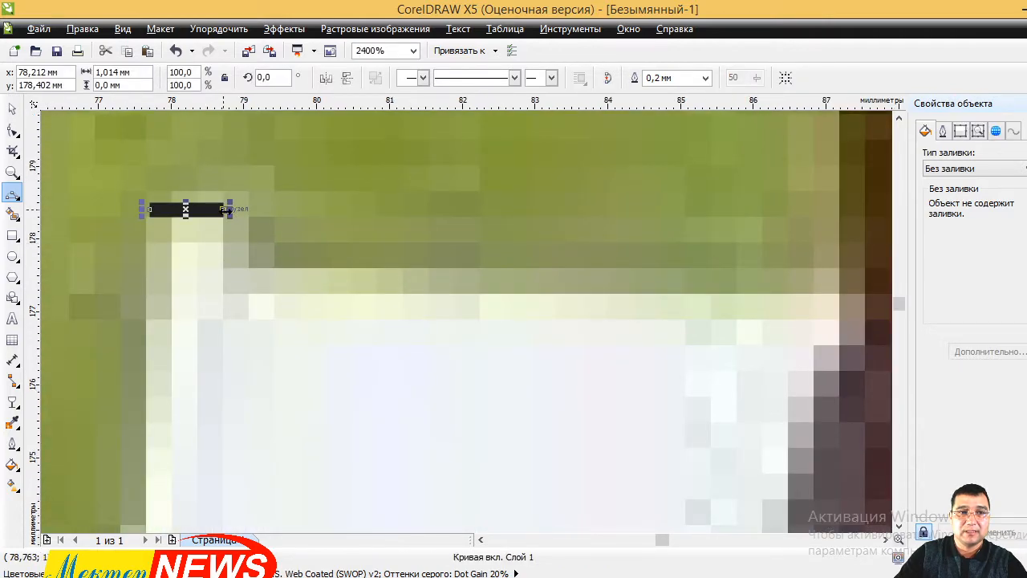
- Extend the outline from the roof's left tip down about 0.8 mm, and along the ridge about 8.4 mm to the first chimney
left_click(228, 210)
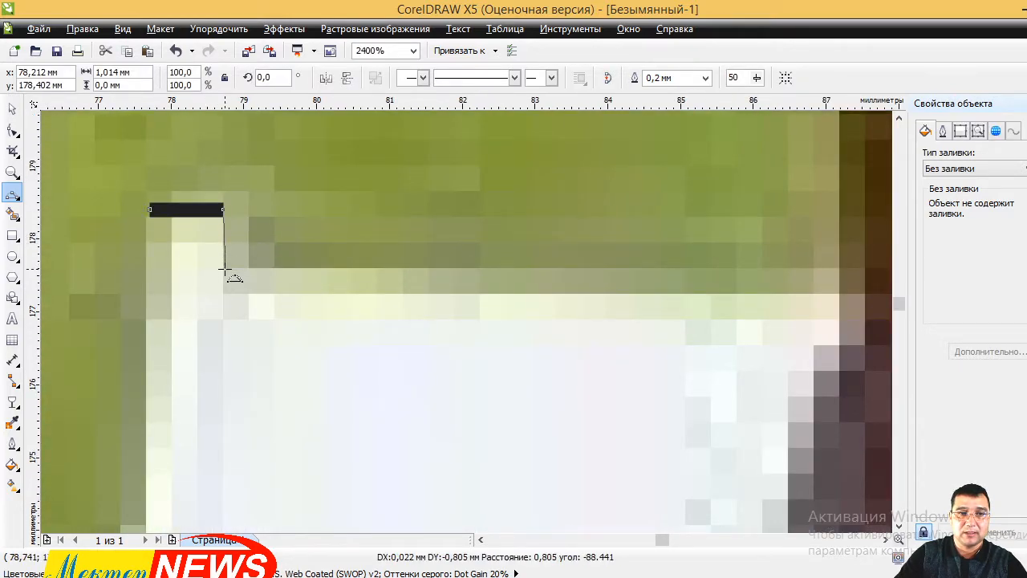
left_click(227, 272)
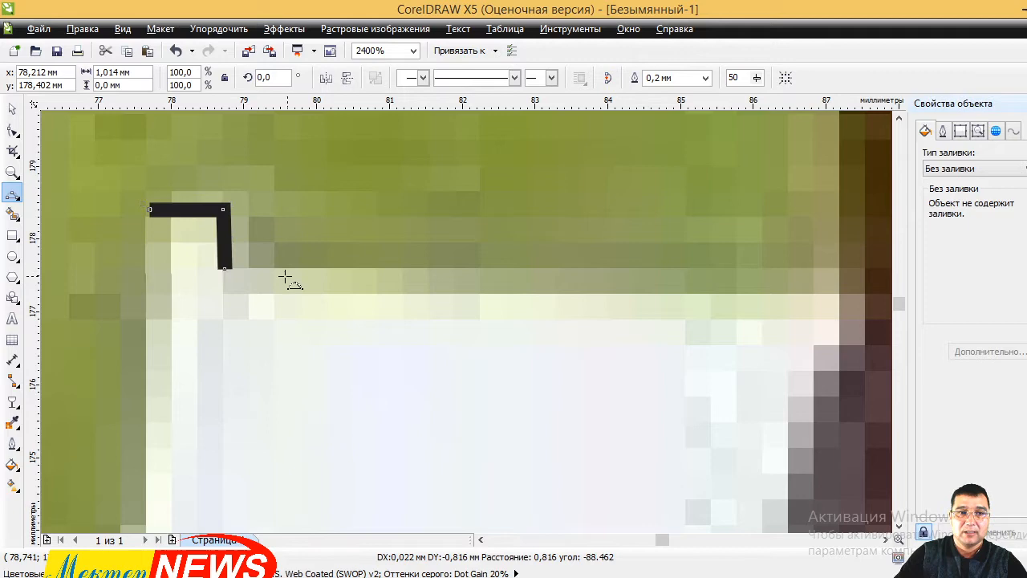
left_click(227, 271)
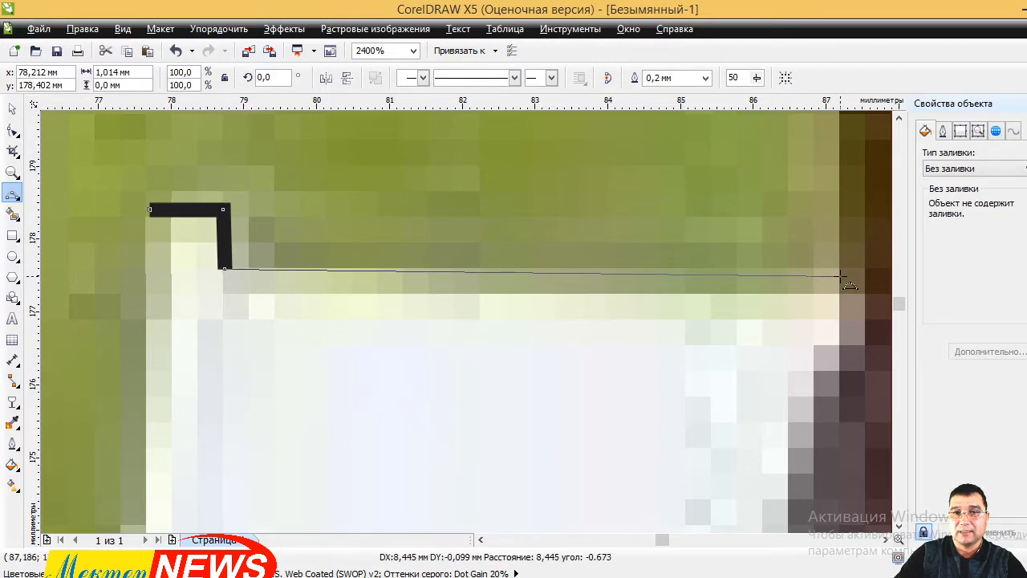
left_click(842, 276)
- Trace the outline up the left chimney about 3.7 mm, across its top and back down to the roof ridge
scroll(780, 293, "down", 3)
scroll(821, 236, "up", 1)
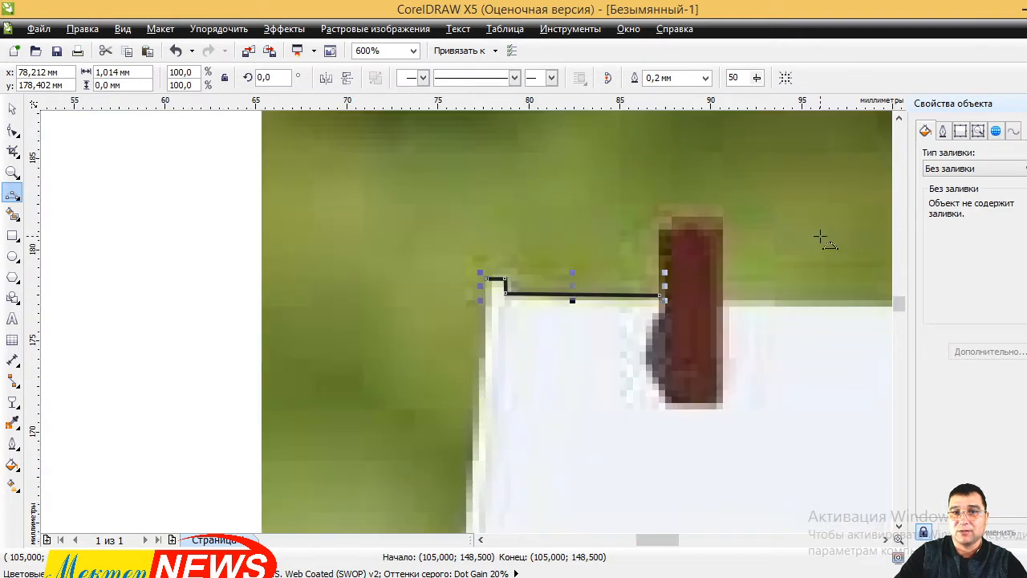
scroll(663, 296, "up", 2)
scroll(624, 333, "down", 1)
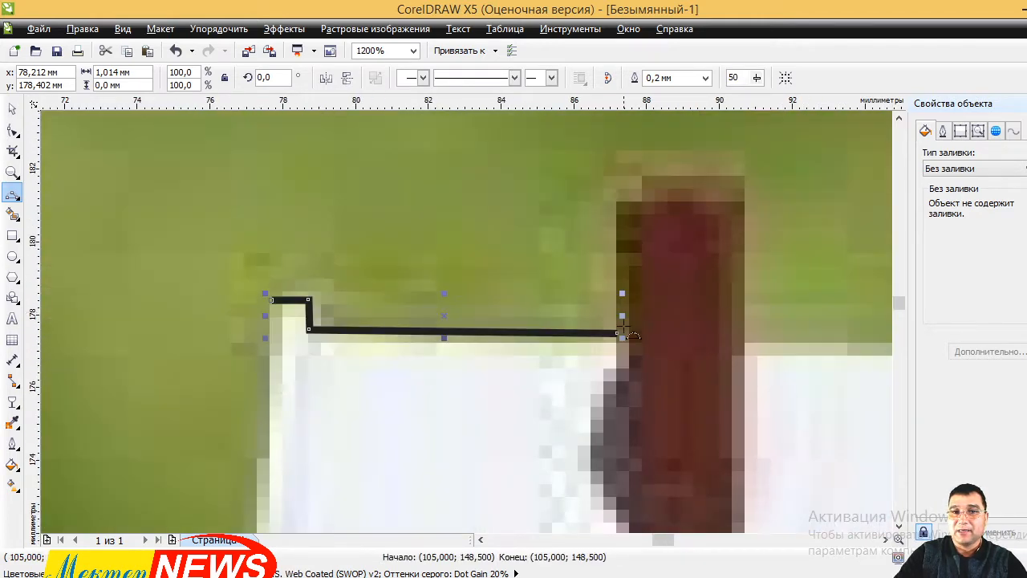
left_click(622, 331)
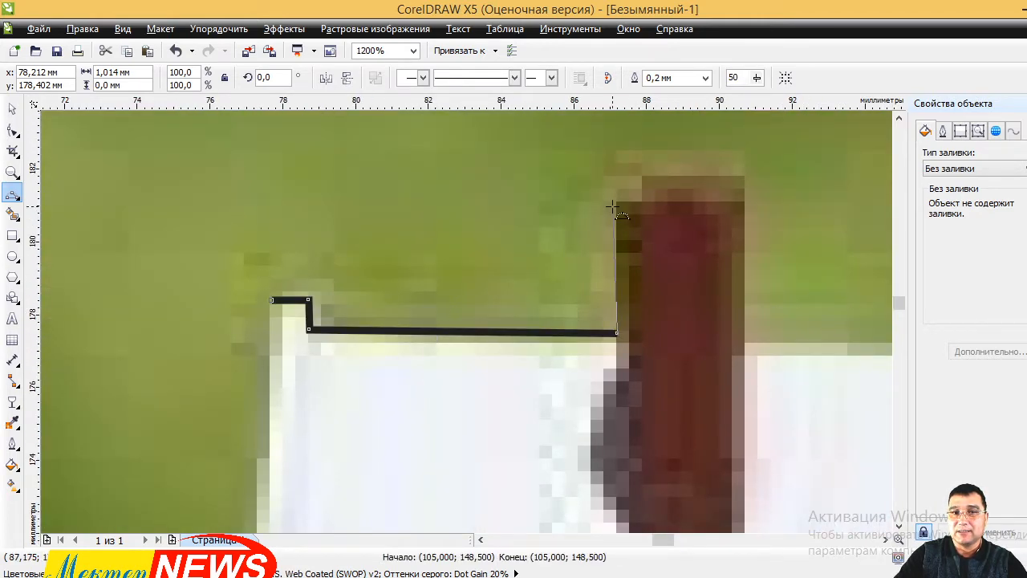
left_click(616, 199)
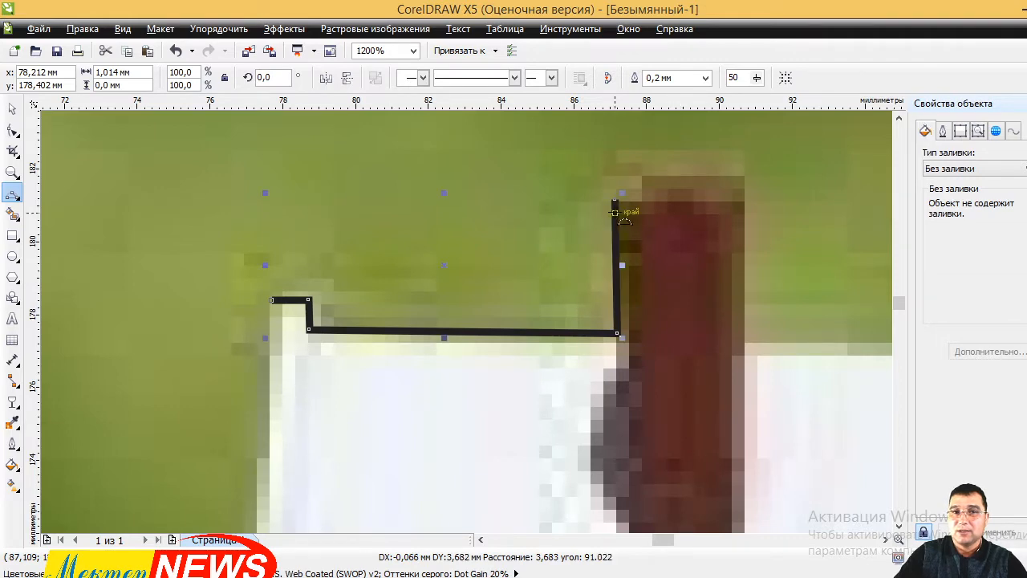
double_click(742, 203)
left_click(742, 204)
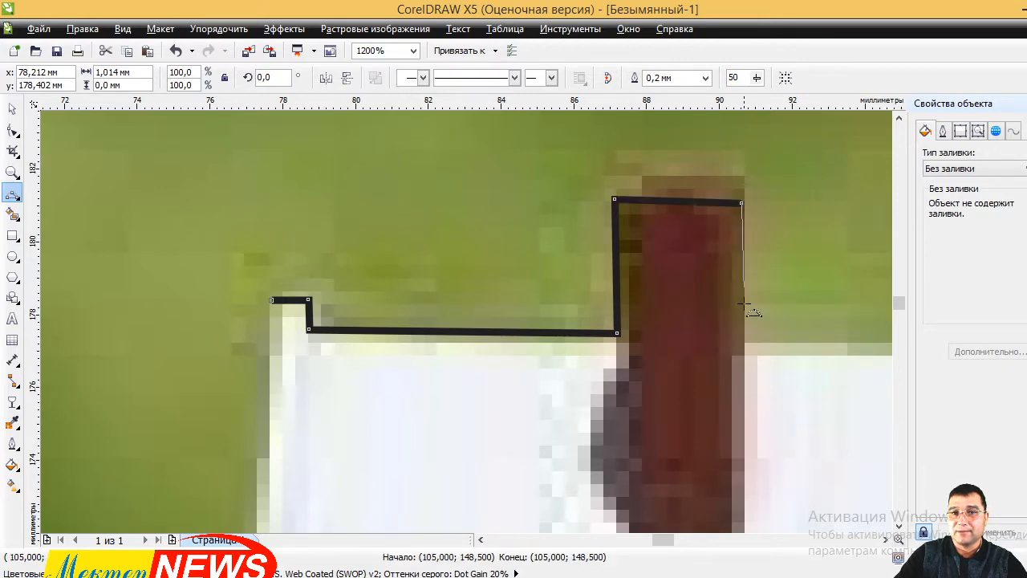
double_click(743, 343)
- Continue the outline along the ridge from the left chimney, and up the slope about 8.7 mm to the gable peak
scroll(649, 247, "down", 3)
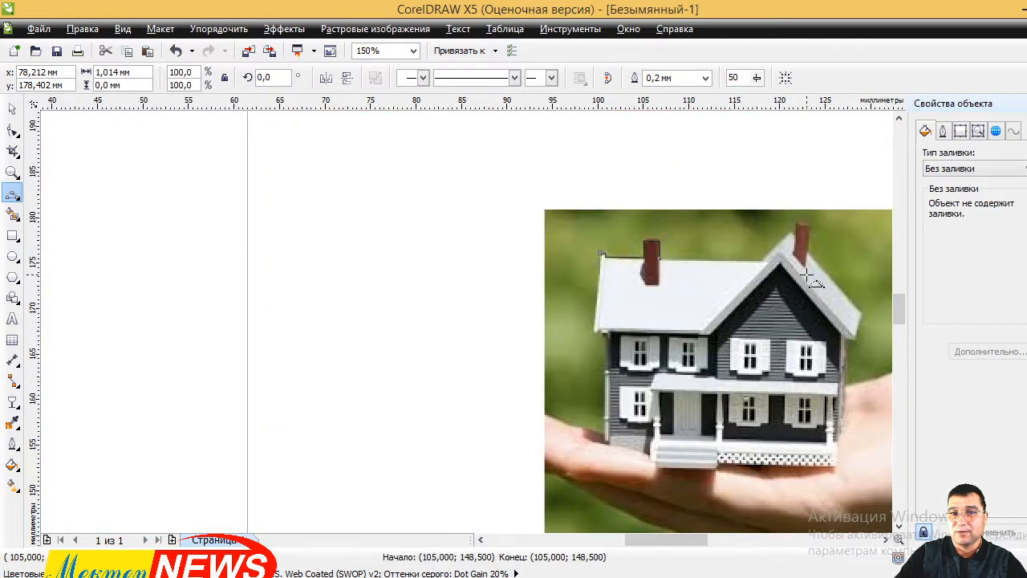
scroll(759, 300, "up", 1)
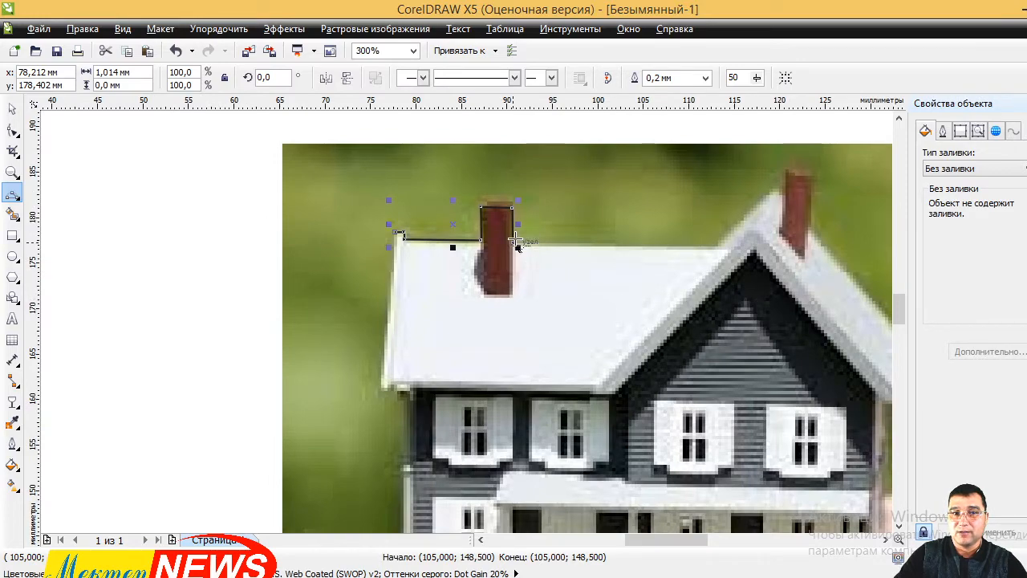
left_click(515, 241)
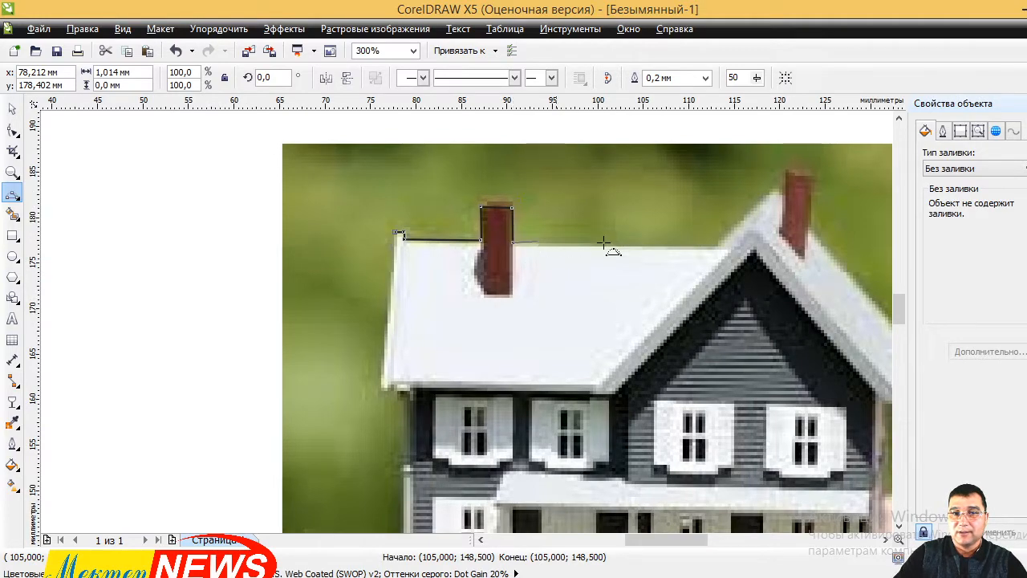
left_click(723, 250)
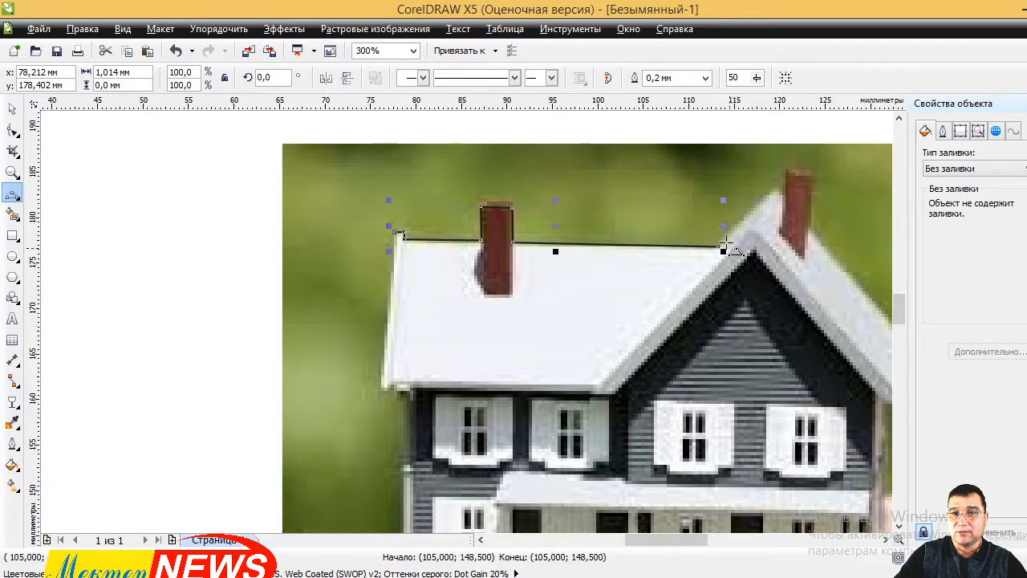
left_click(720, 248)
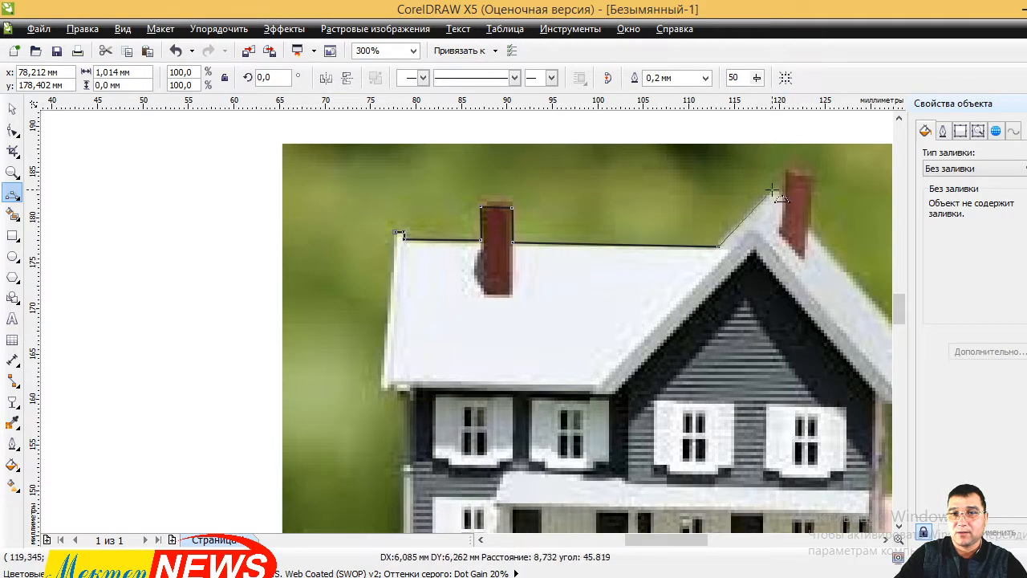
- Trace the outline from the gable peak around the right chimney, ending where it meets the roof slope
scroll(829, 180, "up", 2)
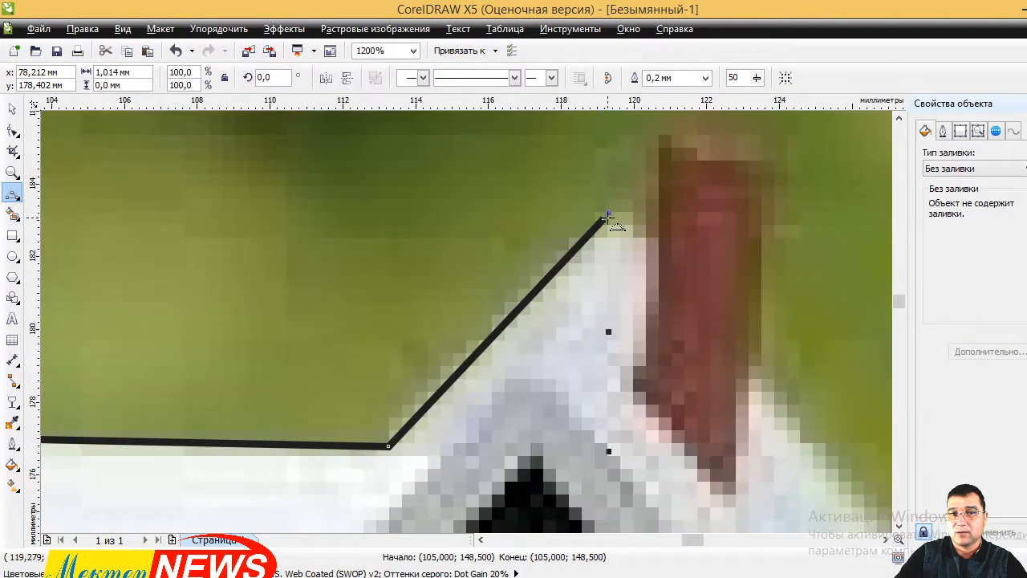
mouse_move(606, 217)
left_mouse_down()
mouse_move(650, 256)
mouse_move(660, 151)
mouse_move(784, 168)
mouse_move(763, 158)
mouse_move(764, 365)
left_mouse_up()
left_click(764, 364)
- Continue the outline down the right roof slope about 18 mm, and around the roof's end to the right wall
scroll(710, 240, "down", 2)
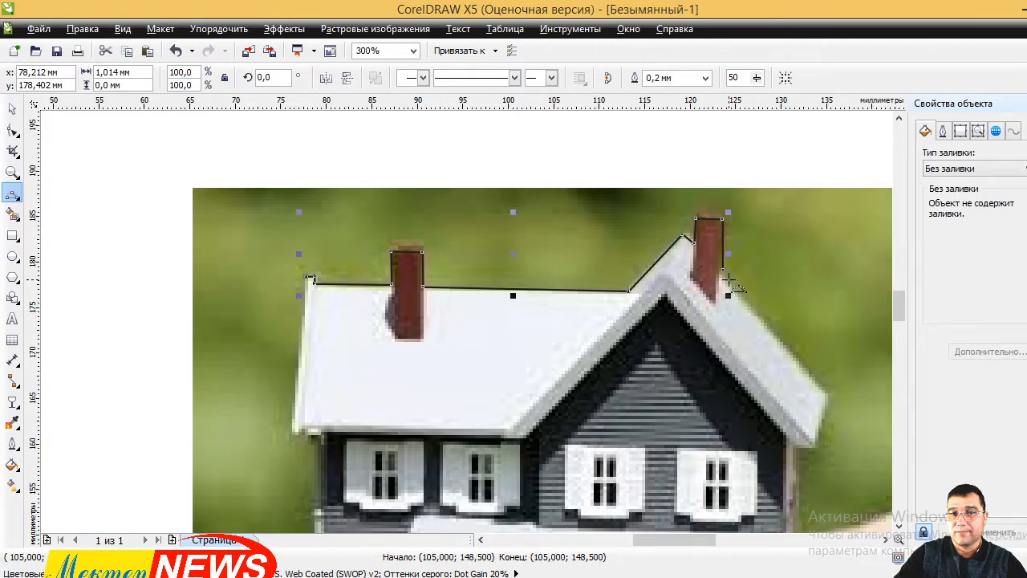
left_click(724, 272)
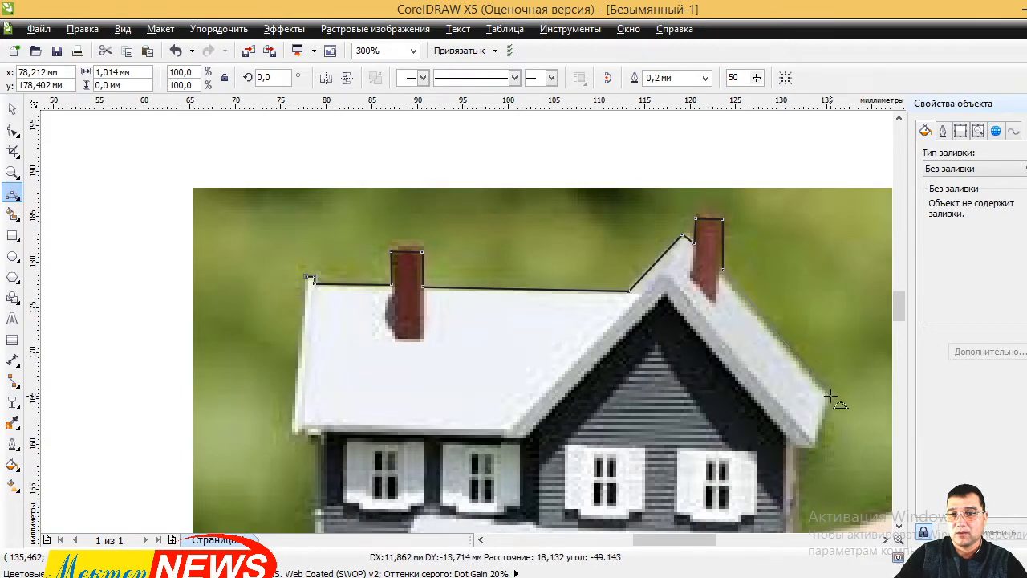
double_click(831, 393)
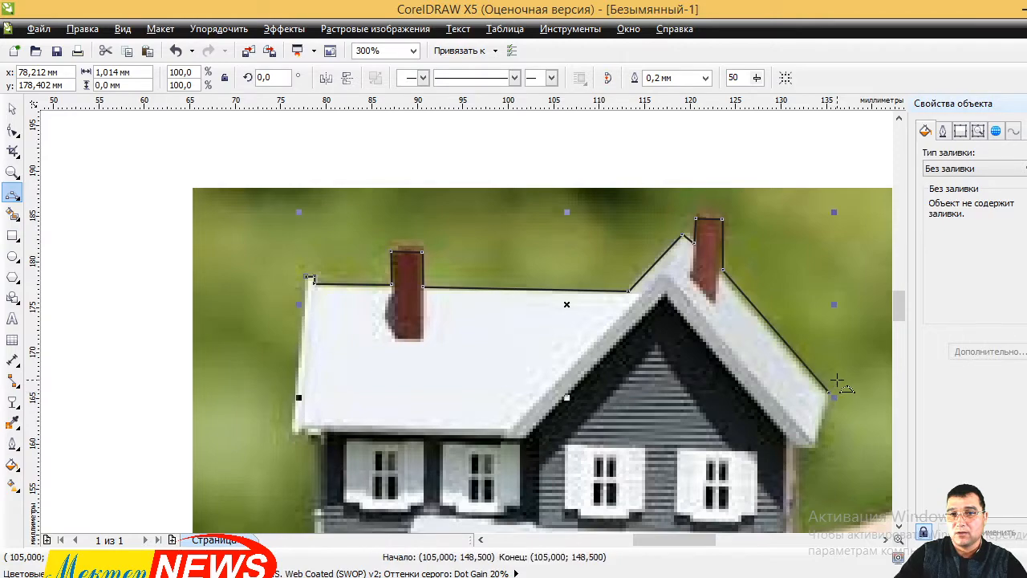
scroll(835, 398, "down", 2)
scroll(843, 414, "up", 2)
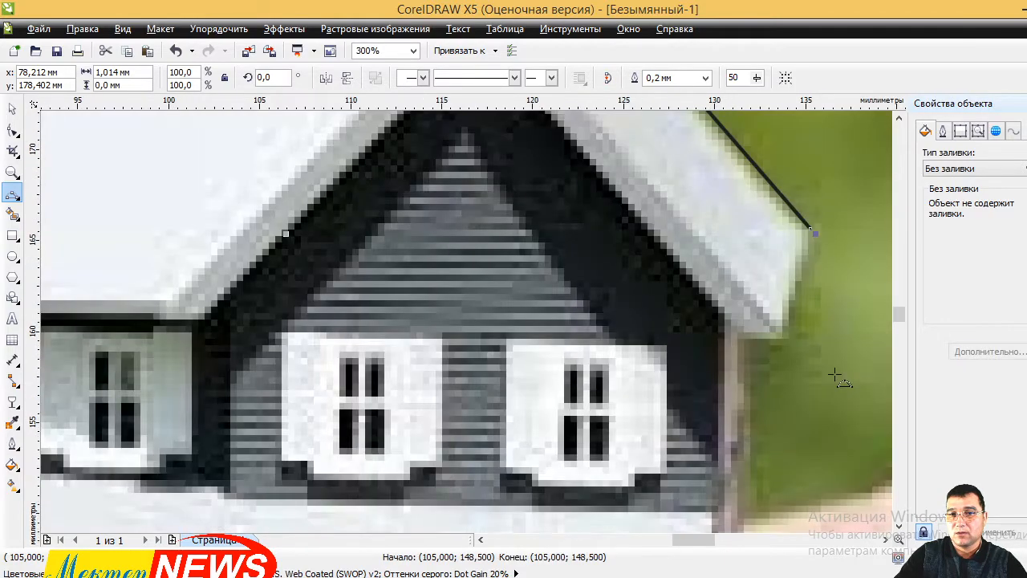
scroll(815, 234, "up", 1)
left_click_drag(813, 232, 745, 332)
- Extend the outline straight down the right wall about 19.4 mm from the underside of the roof
scroll(745, 362, "down", 5)
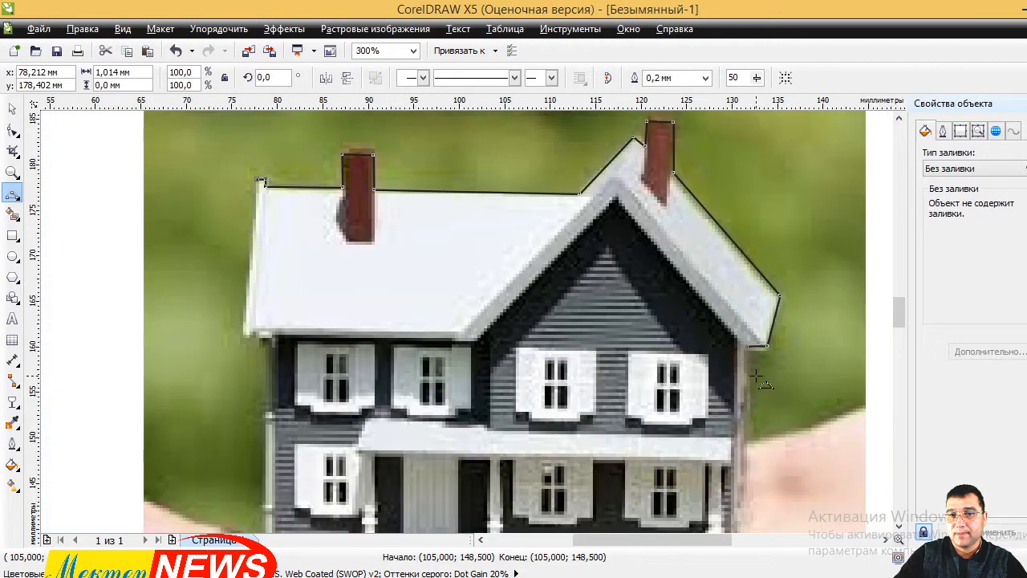
scroll(762, 430, "up", 3)
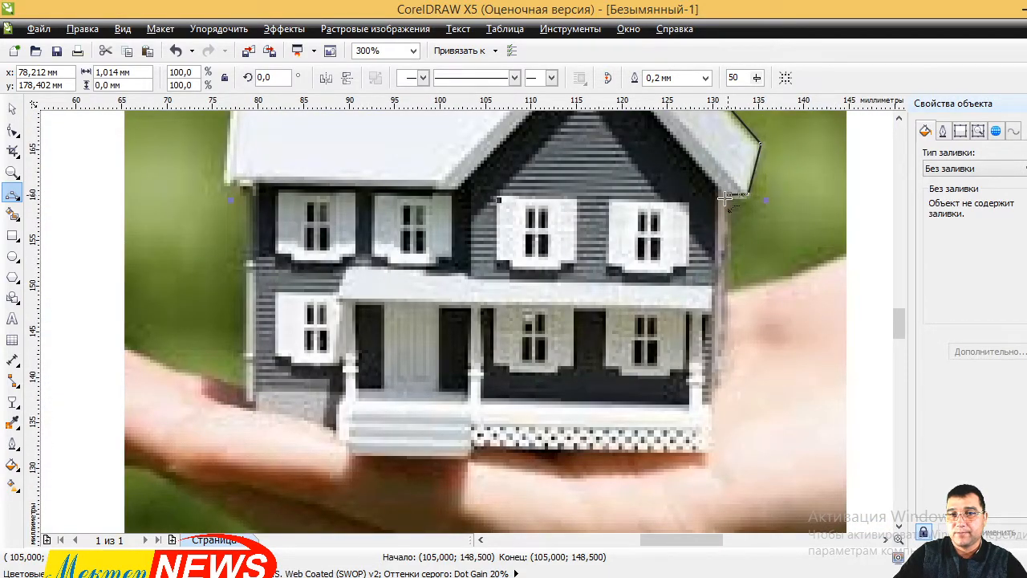
left_click_drag(728, 196, 727, 374)
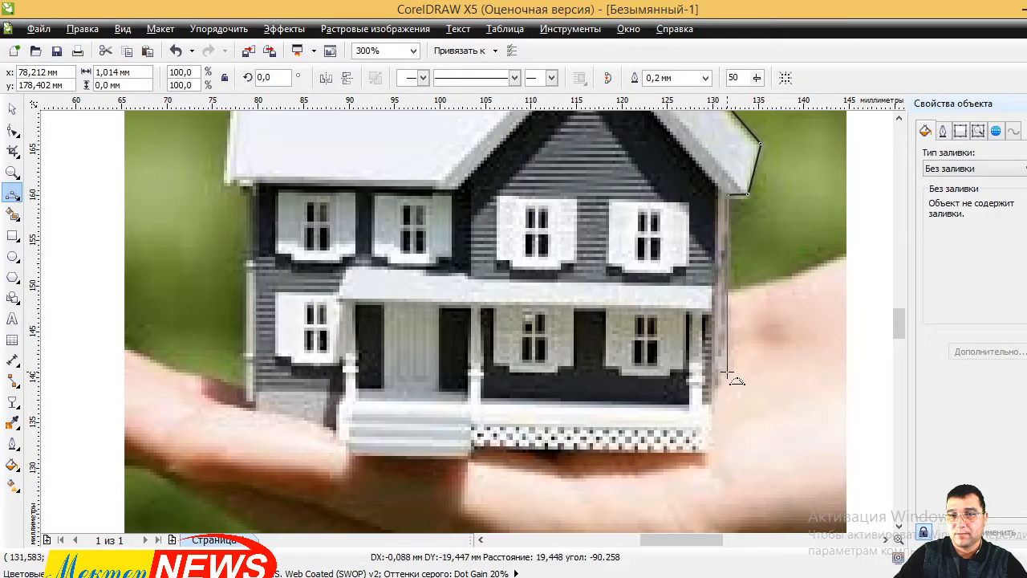
left_click(727, 373)
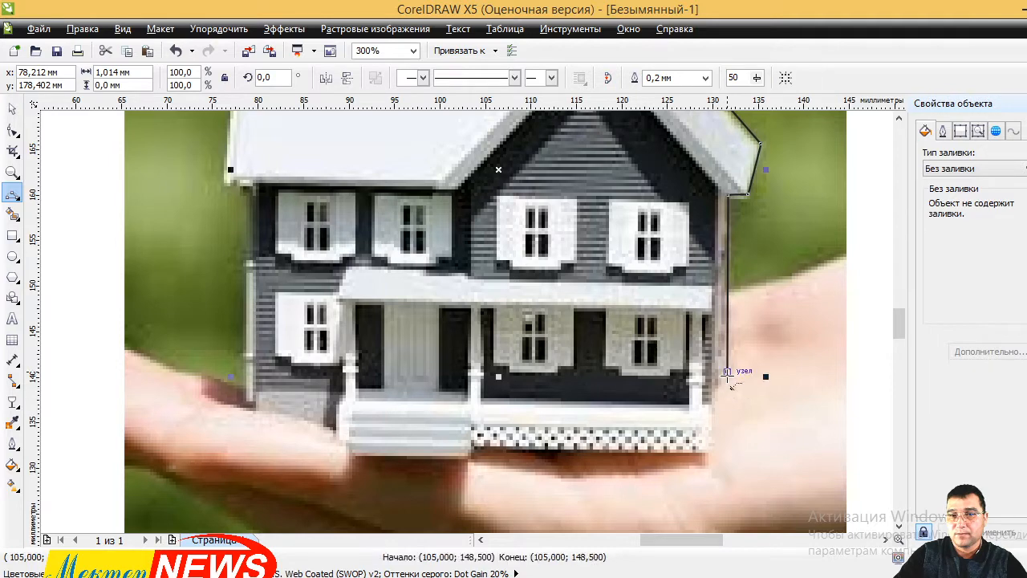
- Continue the outline diagonally in to the porch's right corner, and along the base to the foot of the left wall
double_click(709, 419)
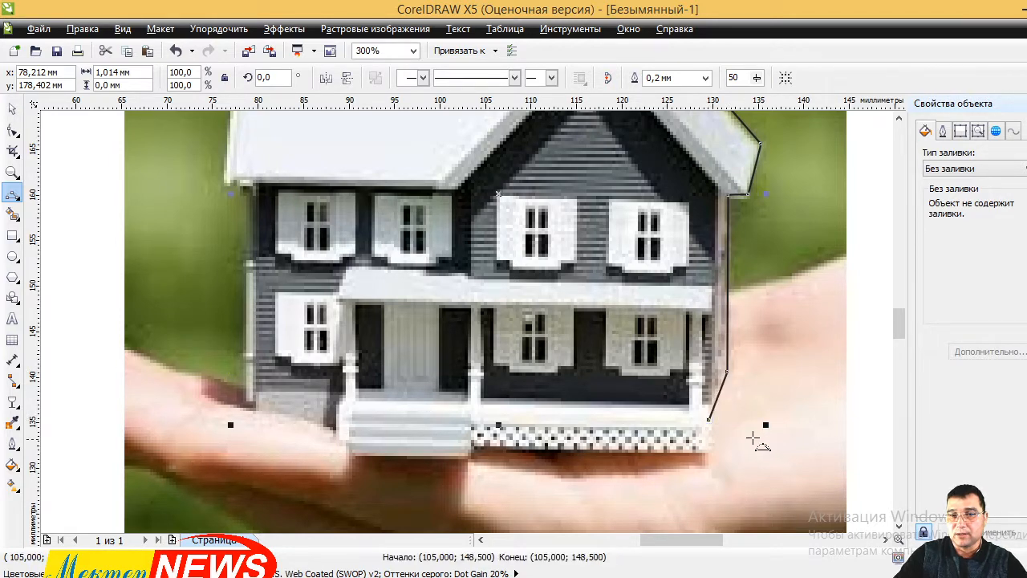
left_click(709, 419)
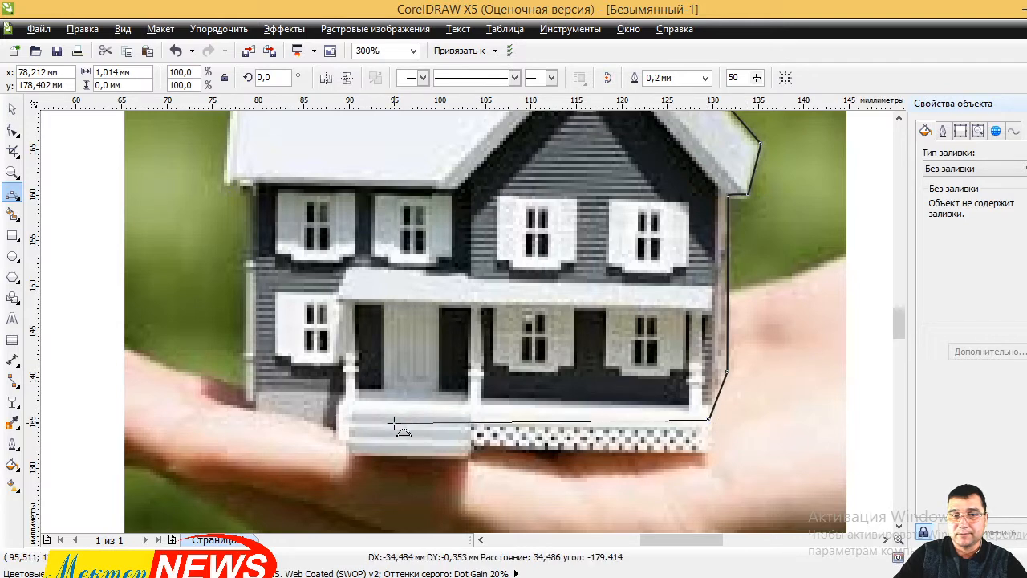
left_click(249, 409)
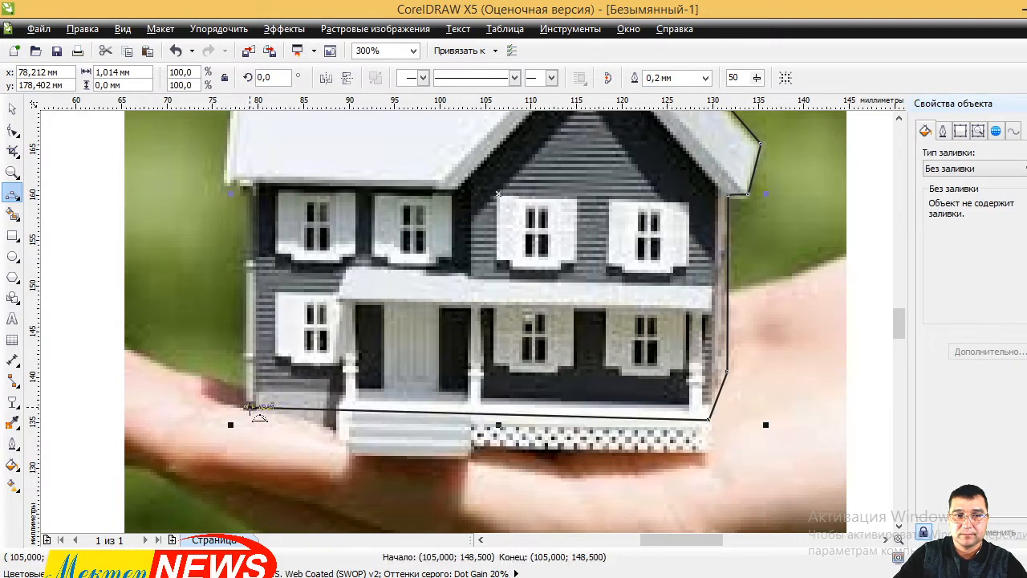
- Draw the left wall's edge from the base corner up to the underside of the roof
left_click(249, 407)
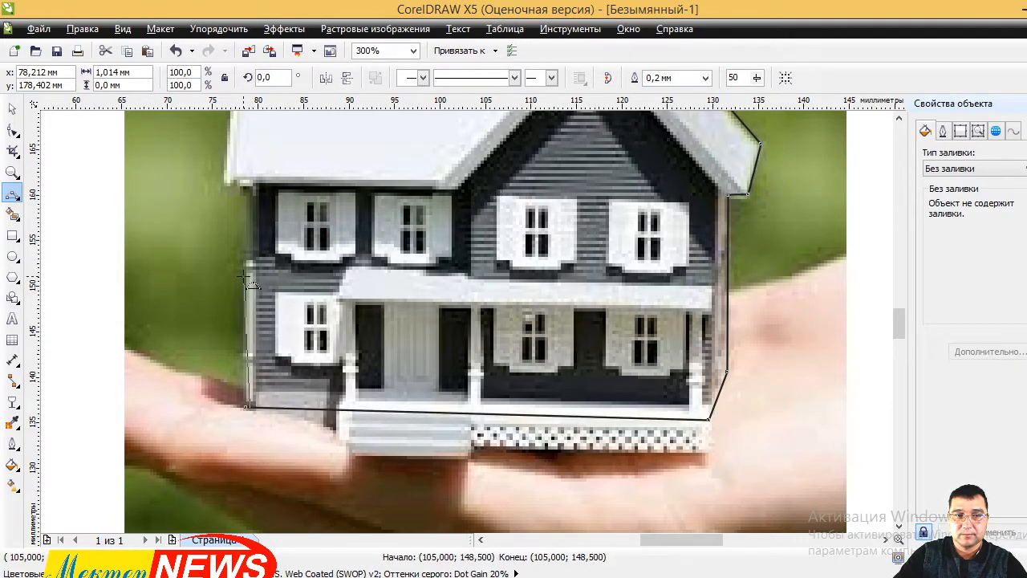
left_click(247, 188)
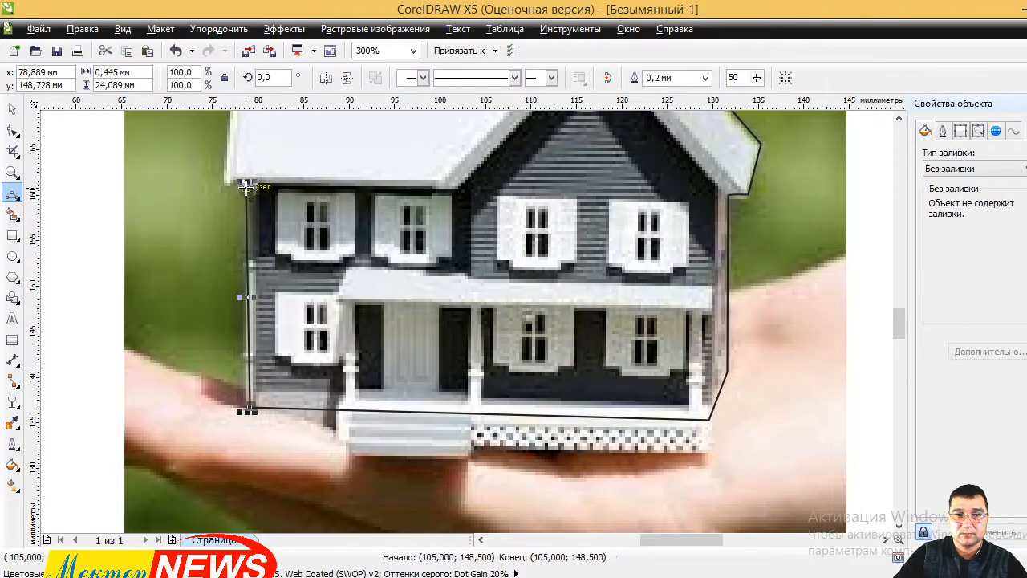
scroll(249, 192, "down", 2)
scroll(252, 193, "up", 2)
scroll(257, 184, "up", 1)
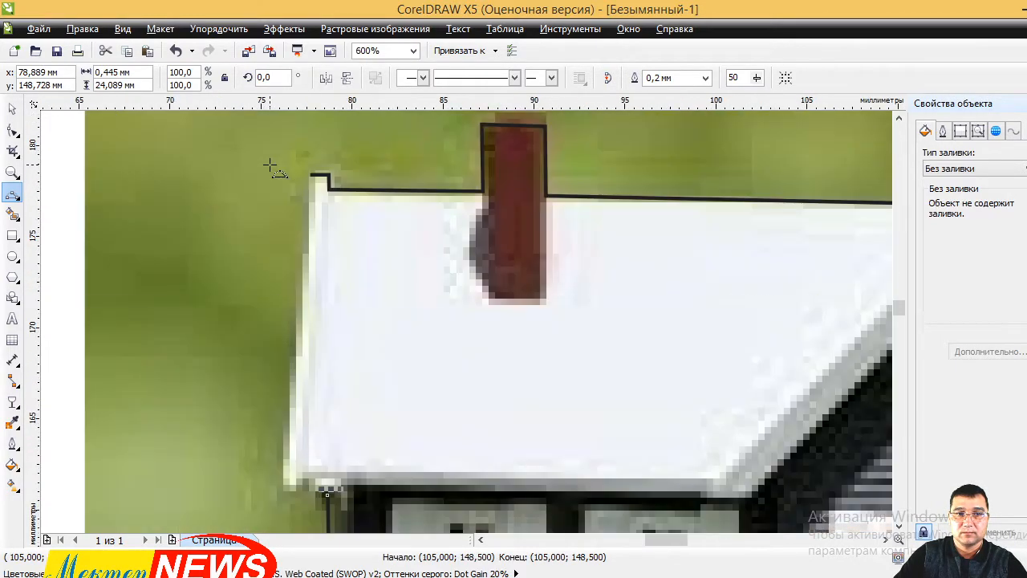
scroll(273, 168, "down", 2)
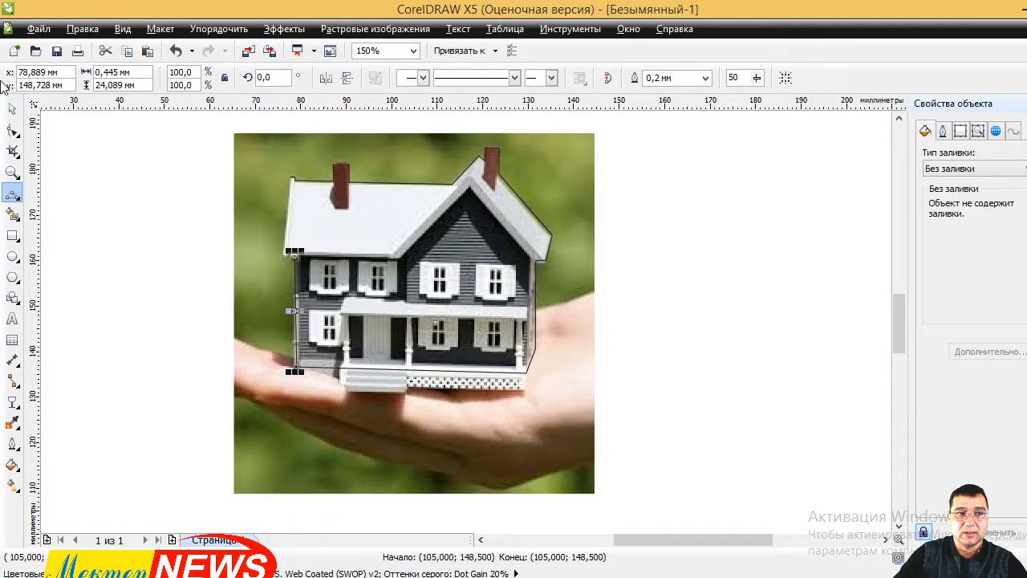
- Select the separate line on the left wall's edge and delete it
left_click(12, 107)
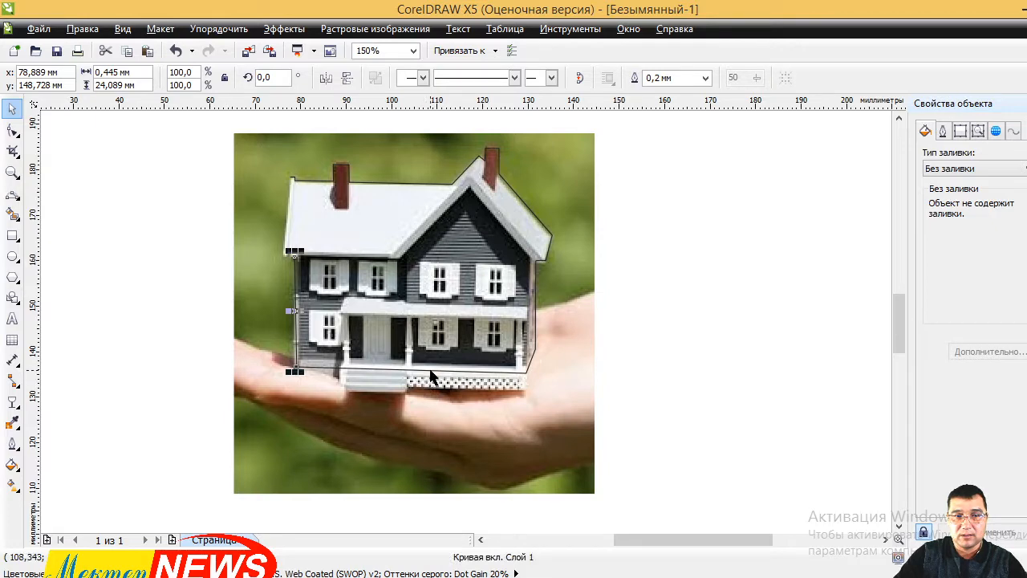
left_click(339, 374)
left_click(292, 310)
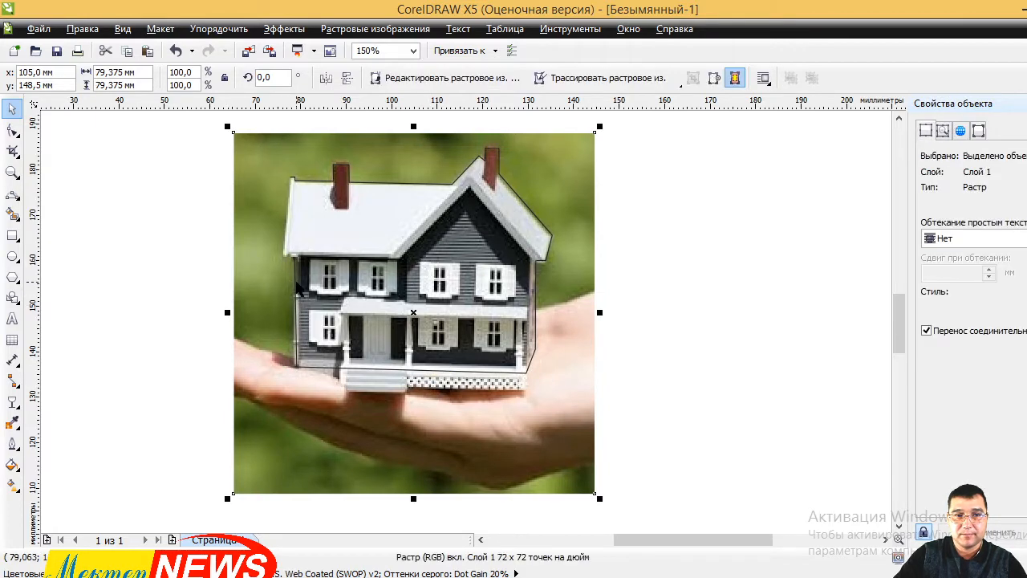
left_click(296, 311)
key("Delete")
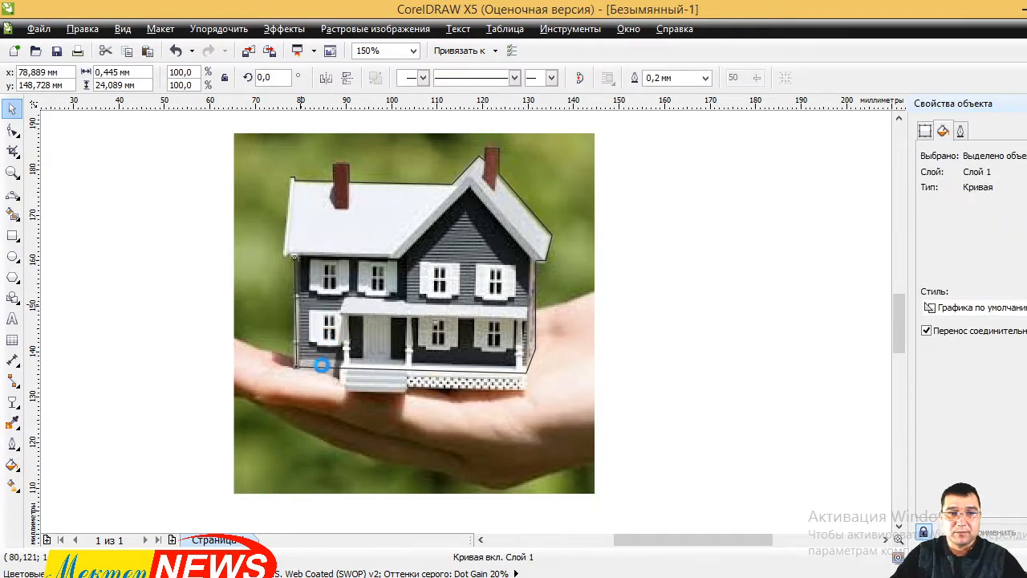
- Continue the selected house outline from the foot of the left wall up to the underside of the roof
left_click(323, 368)
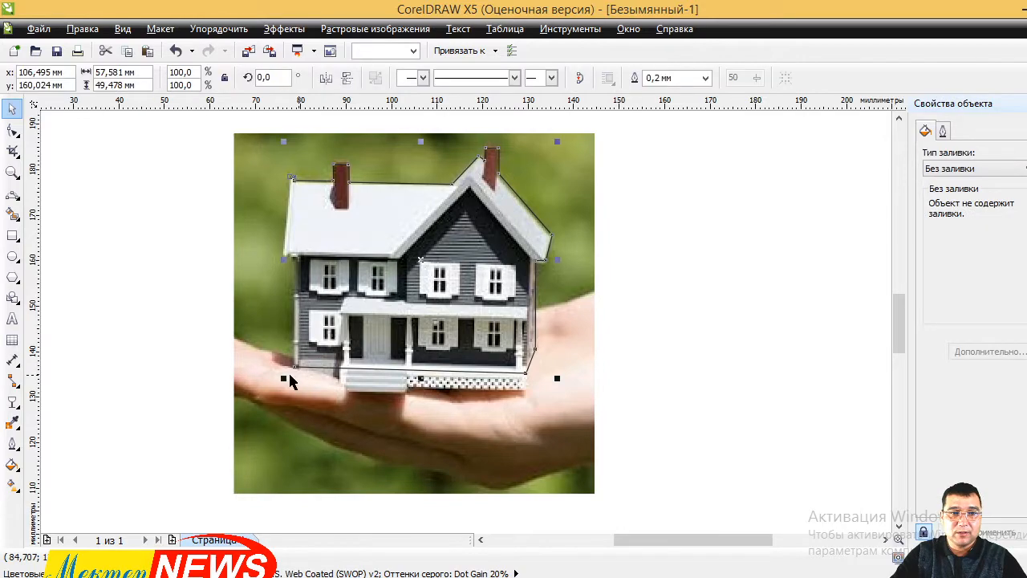
left_click(12, 194)
scroll(285, 365, "up", 3)
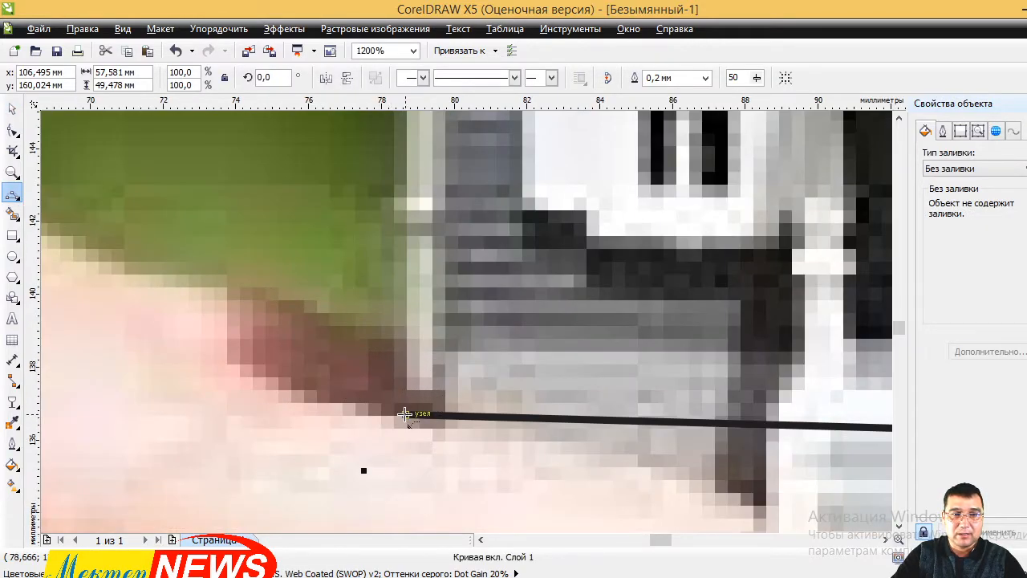
scroll(404, 415, "up", 3)
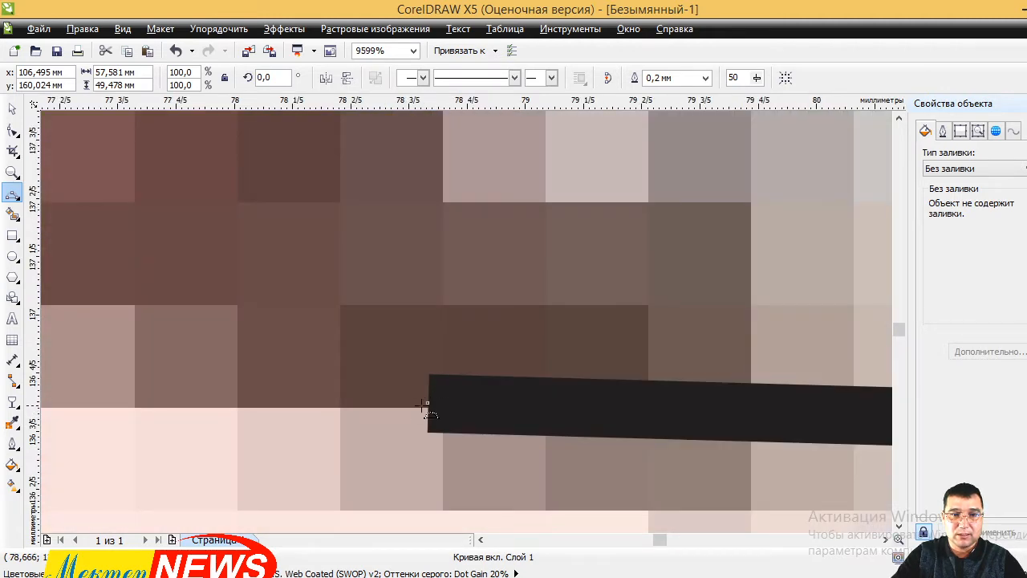
scroll(425, 405, "down", 4)
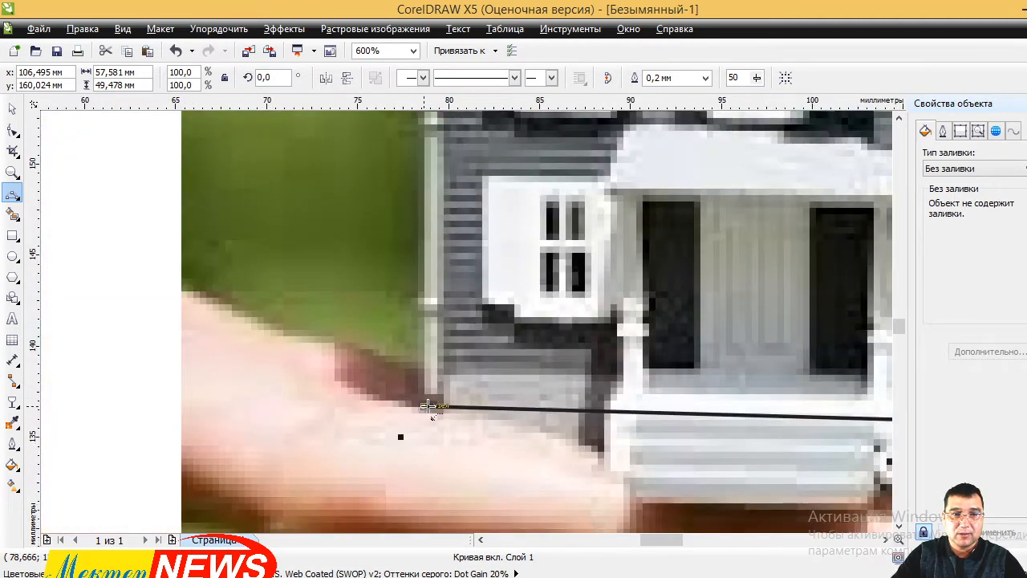
mouse_move(427, 406)
left_mouse_down()
mouse_move(409, 106)
mouse_move(404, 154)
mouse_move(437, 150)
left_mouse_up()
scroll(437, 152, "down", 1)
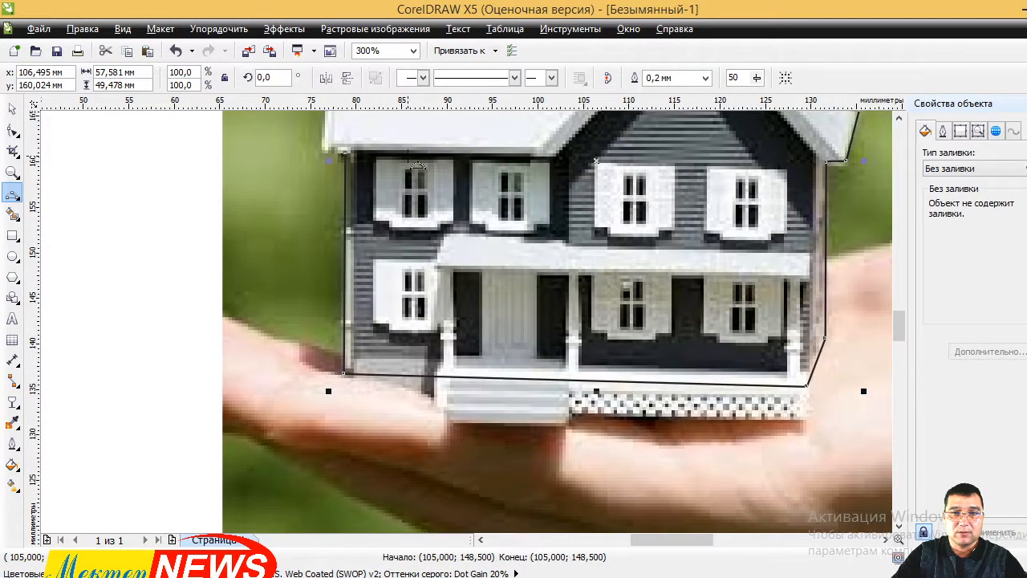
- Draw the roof's left edge about 17 mm down from its upper corner and across to the wall's top node, closing the outline
scroll(417, 166, "down", 2)
scroll(409, 167, "up", 1)
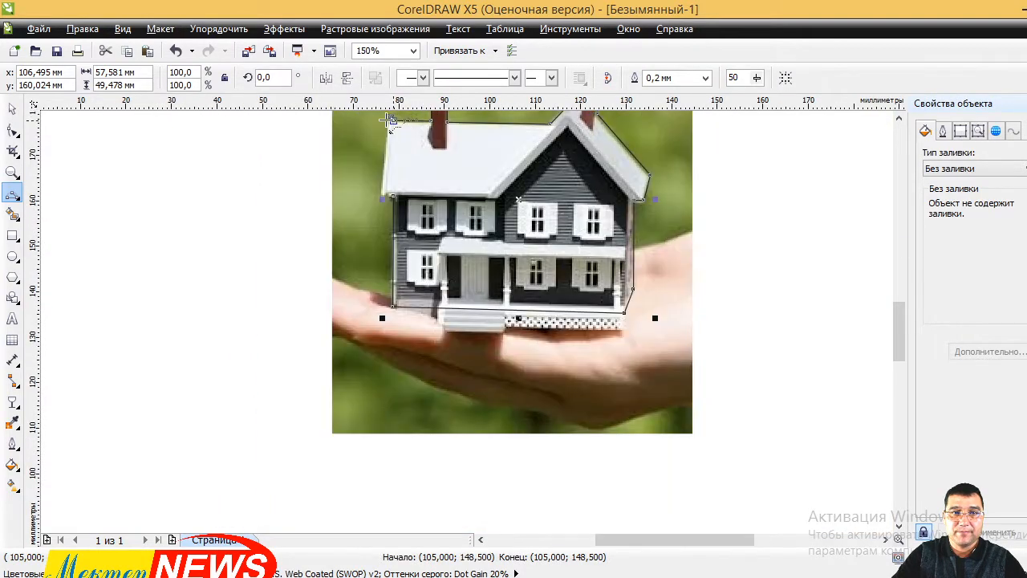
scroll(388, 118, "up", 2)
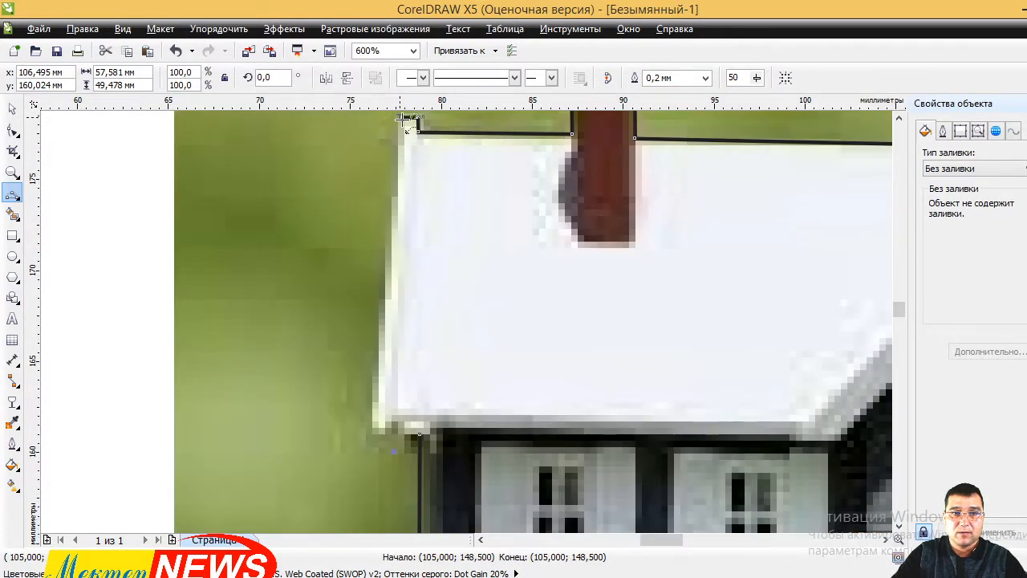
left_click_drag(399, 118, 374, 425)
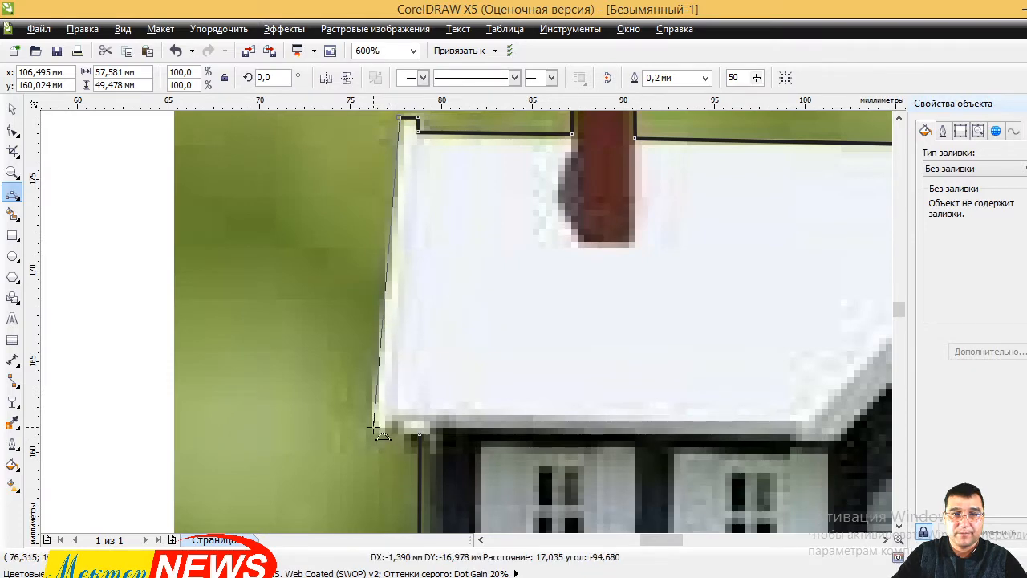
left_click_drag(377, 430, 416, 435)
left_click(419, 434)
scroll(396, 315, "down", 3)
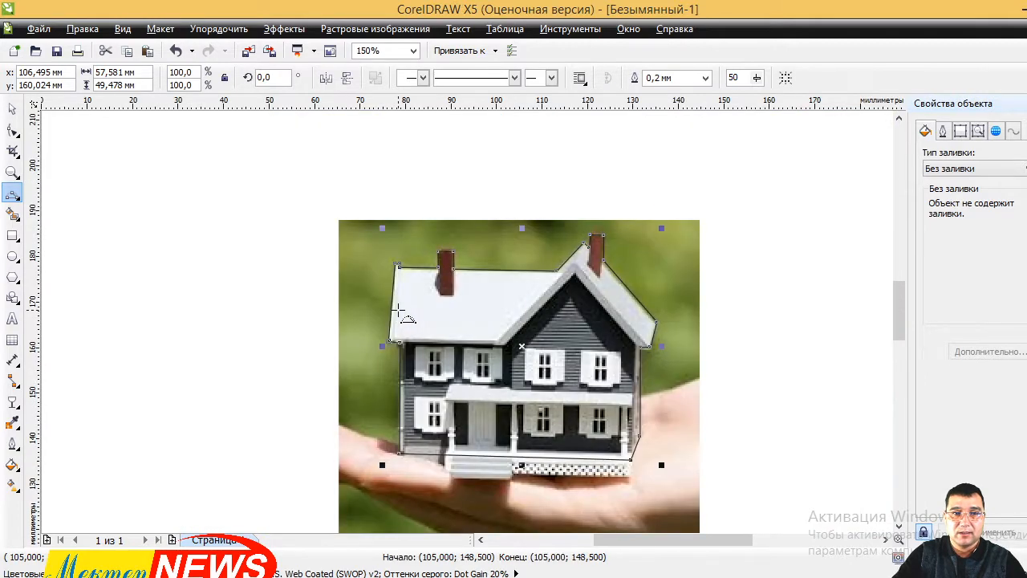
- Intersect the photo with the house outline and move the original photo down and left, off the cut-out house
left_click(13, 109)
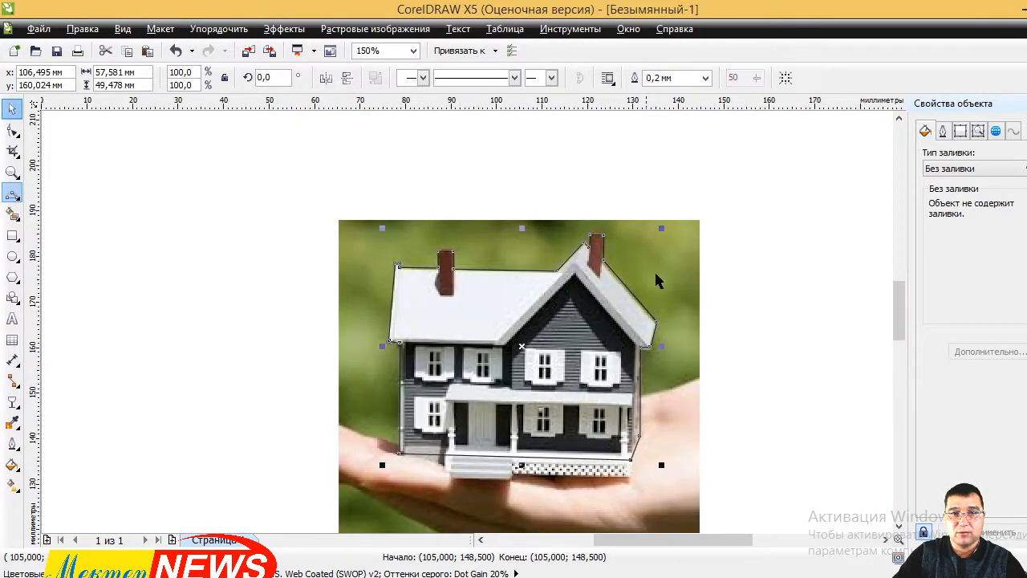
left_click(692, 235)
scroll(643, 215, "down", 2)
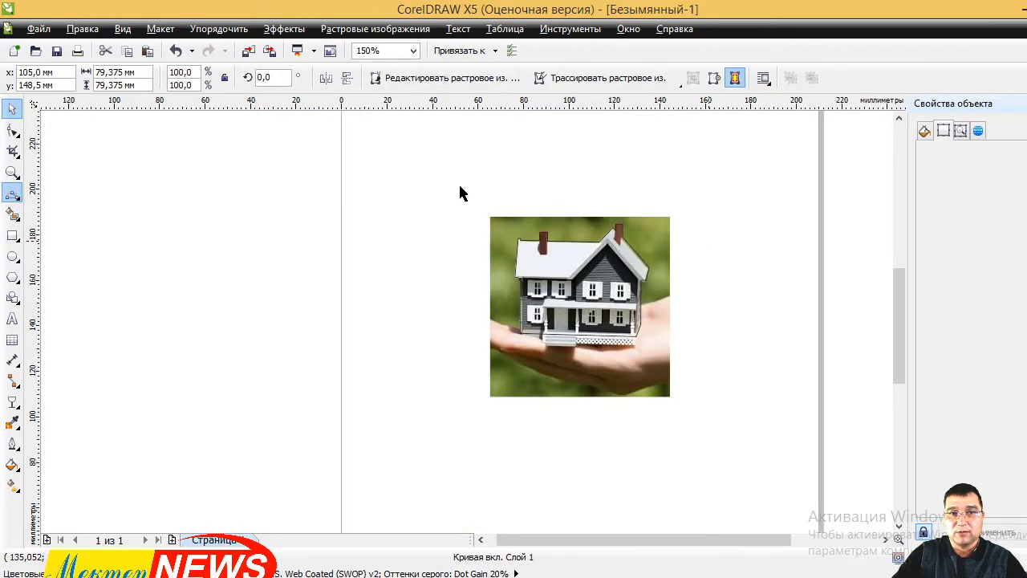
left_click_drag(436, 175, 732, 480)
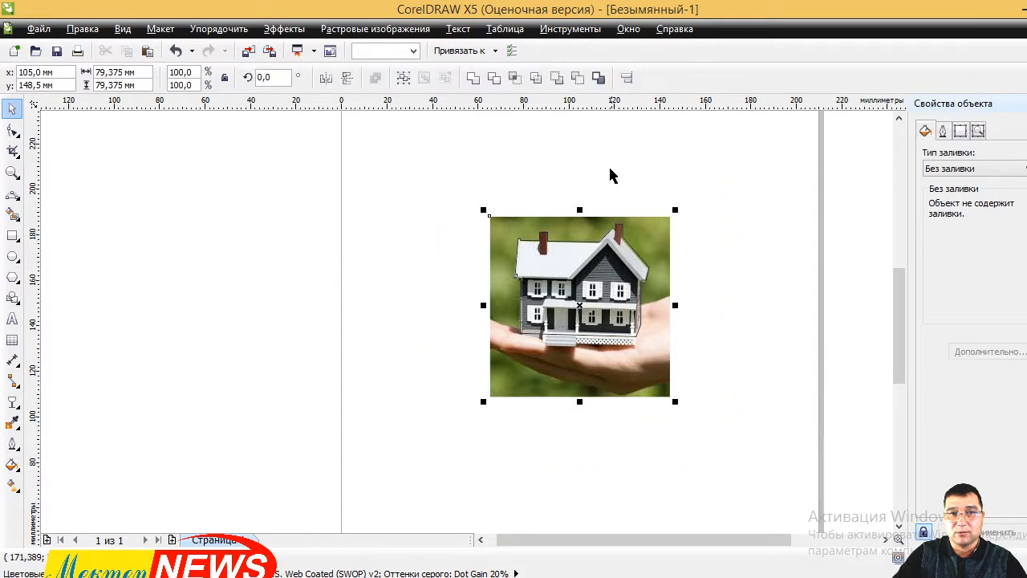
left_click(515, 78)
left_click_drag(670, 298, 582, 363)
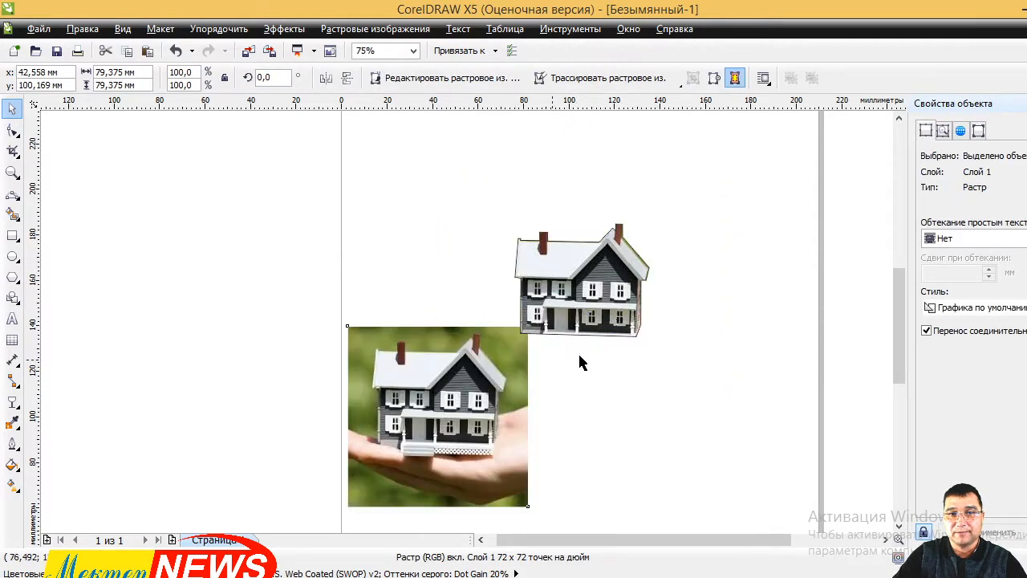
- Move the outline curve off the cut-out house, and delete both the curve and the original photo
left_click(618, 294)
left_click_drag(686, 329, 407, 277)
left_click(488, 187)
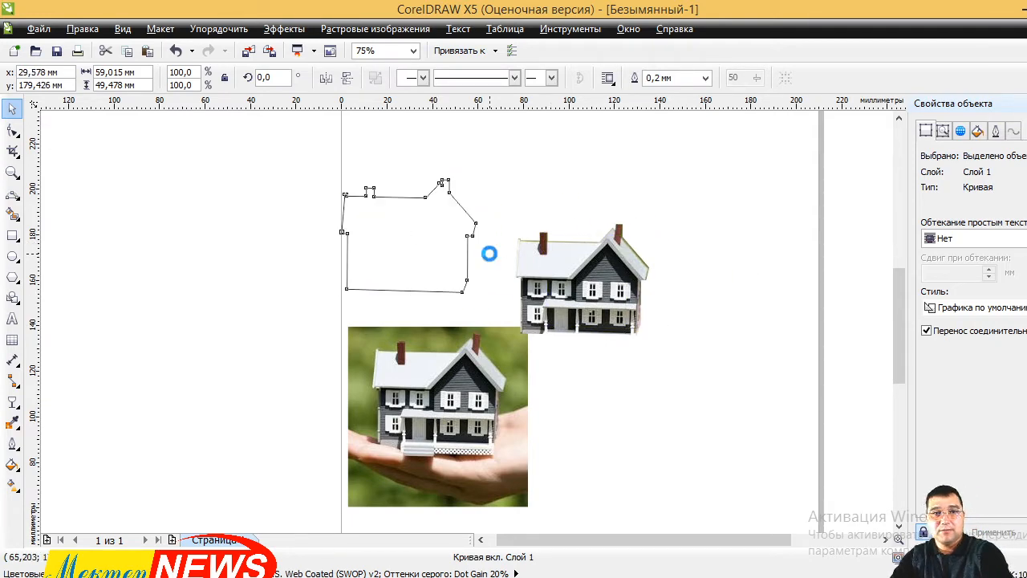
left_click(464, 354)
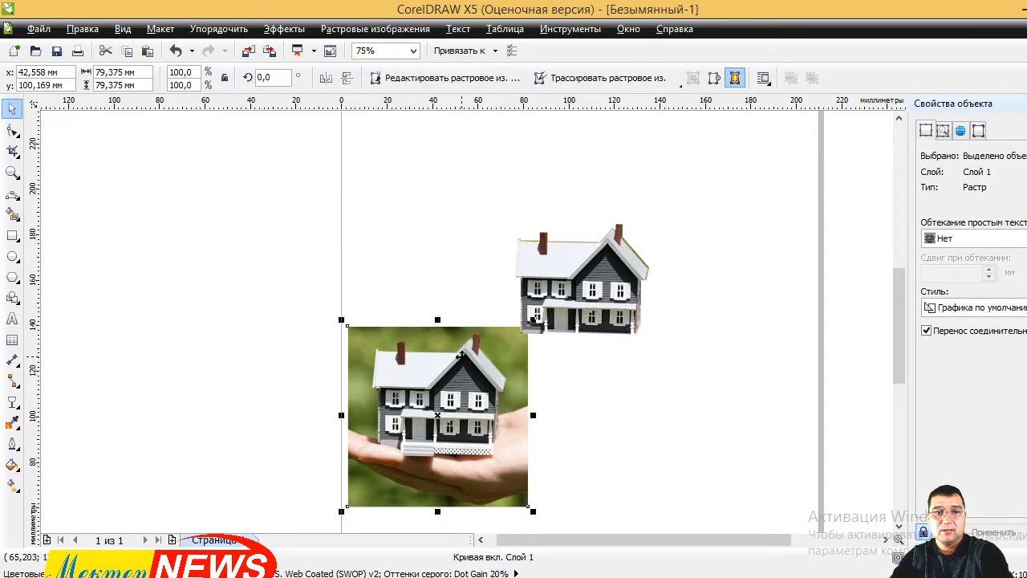
key("Delete")
left_click(569, 304)
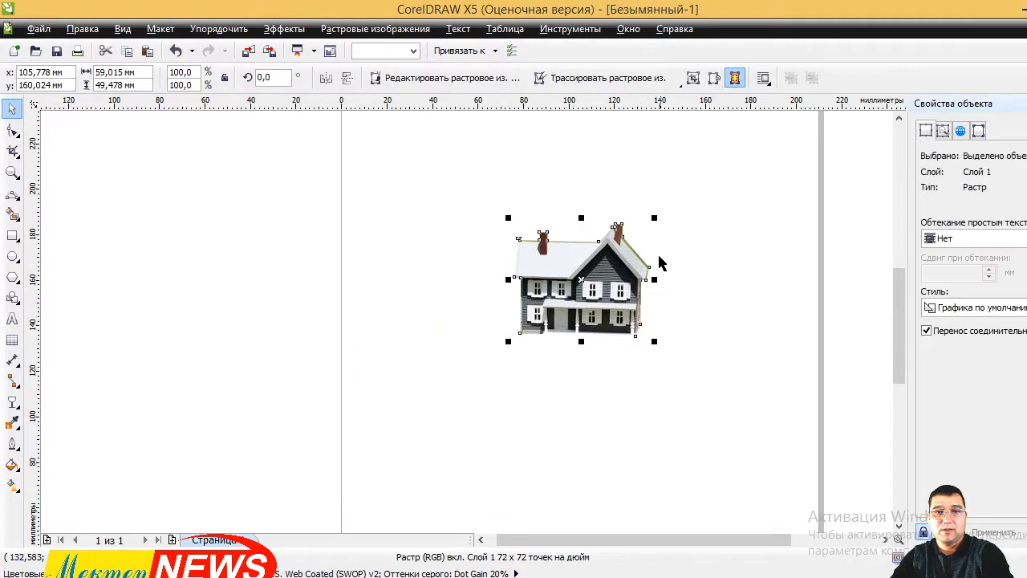
key("Delete")
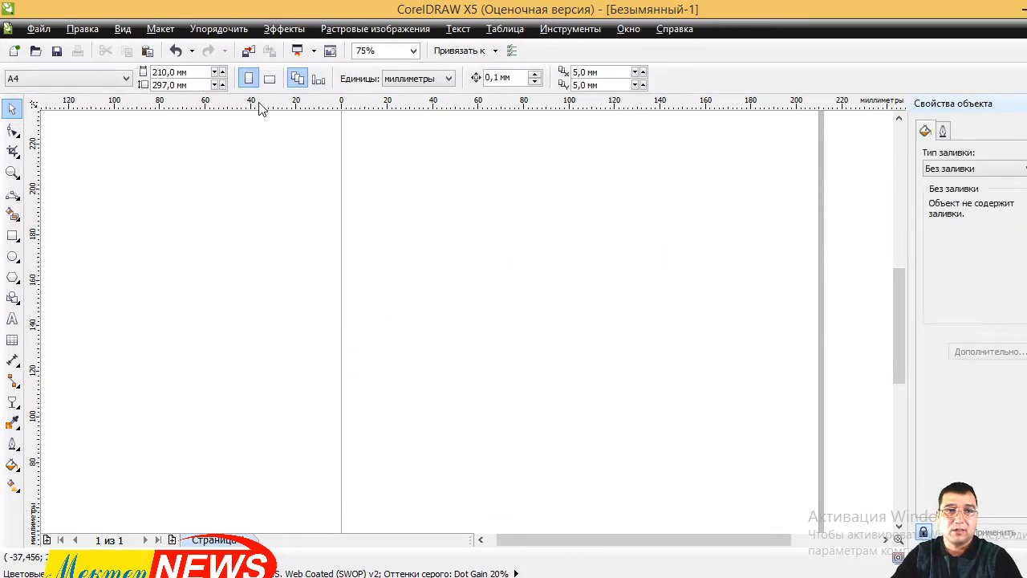
left_click(176, 51)
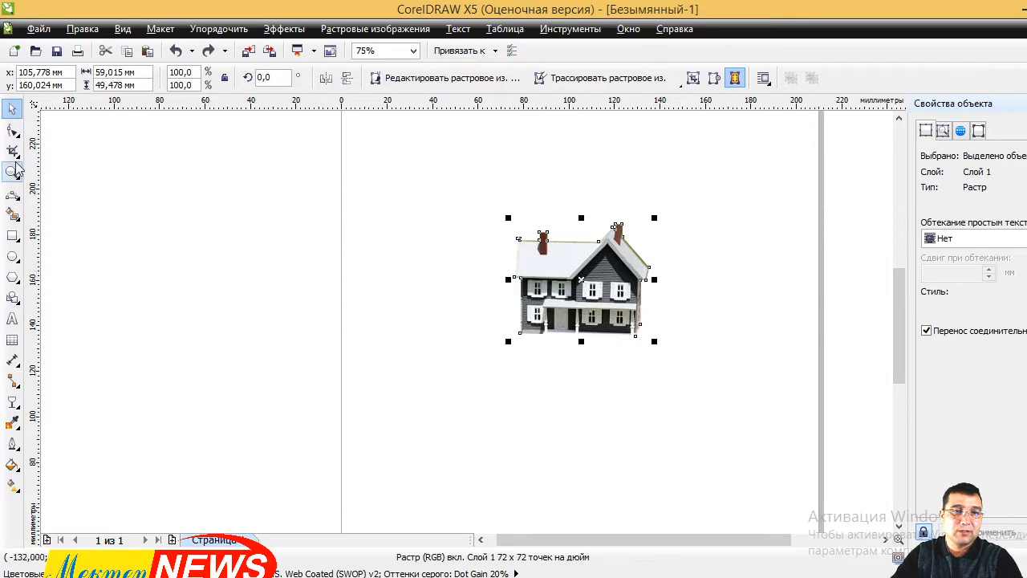
- Move the right chimney's upper right node inward to the brick edge and its right foot node inward about 0.5 mm with the Shape tool
left_click(12, 129)
left_click(637, 237)
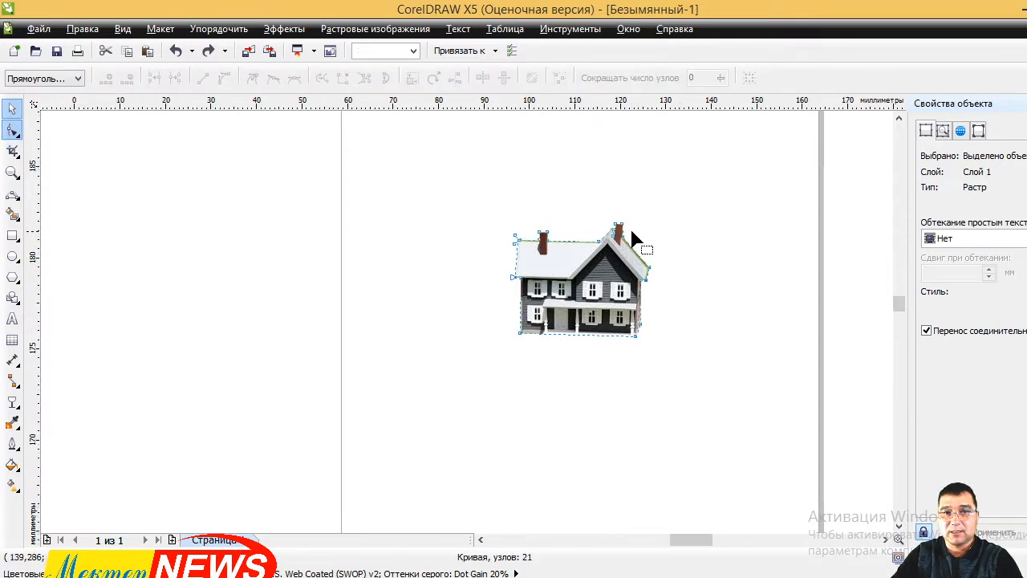
scroll(638, 237, "up", 6)
scroll(658, 181, "up", 2)
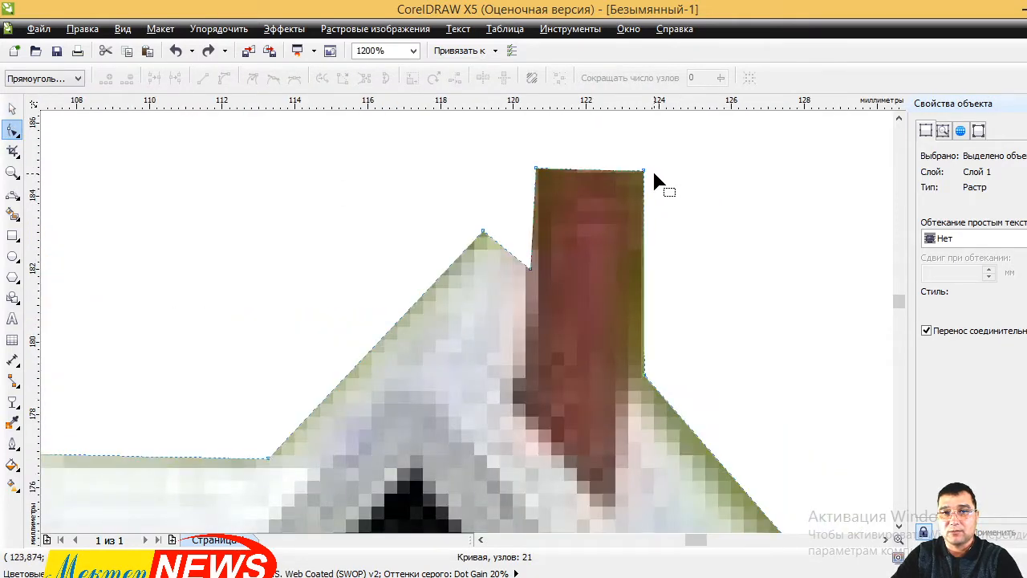
left_click_drag(642, 171, 620, 171)
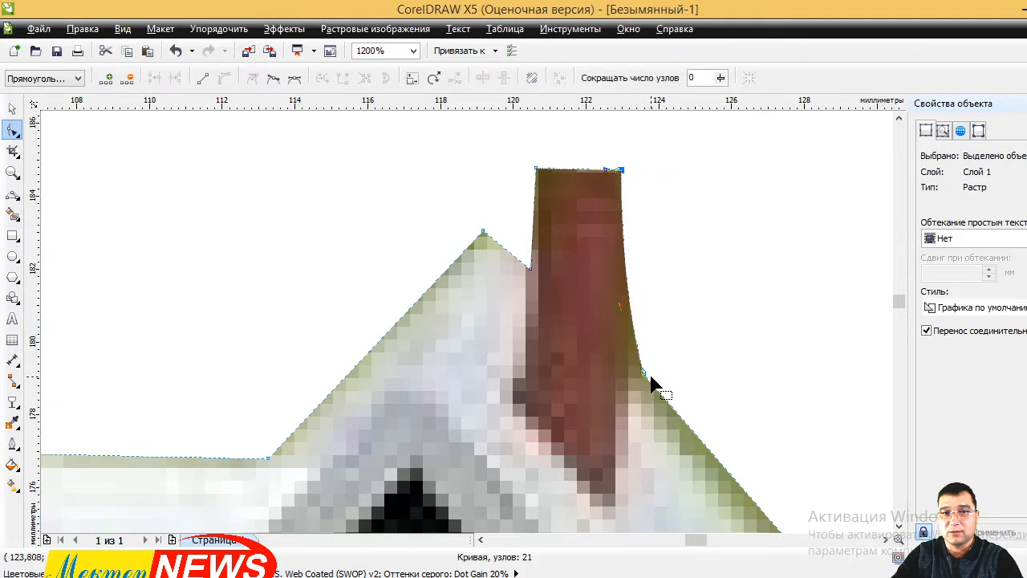
left_click_drag(643, 373, 629, 374)
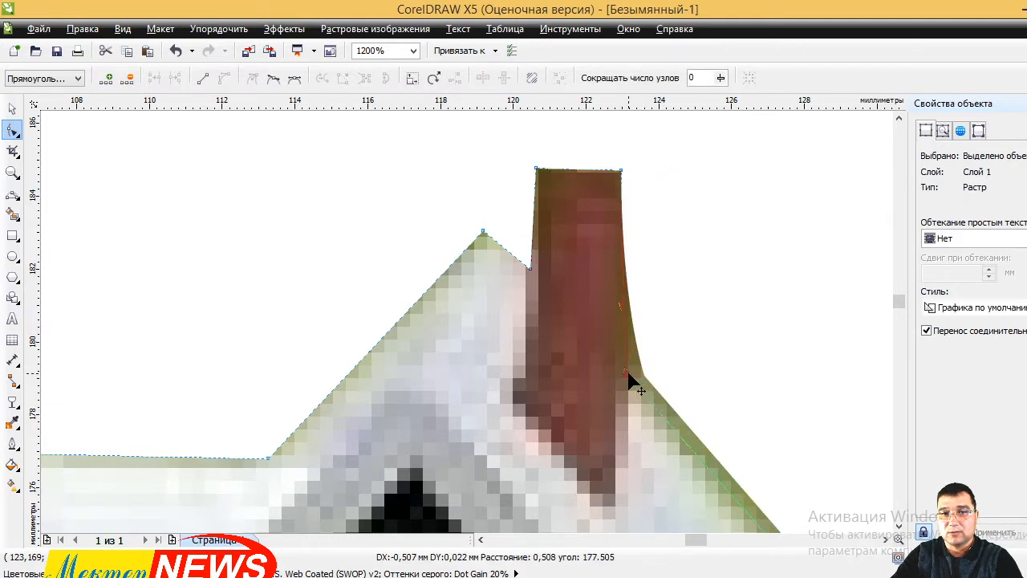
- Check the outline nodes at the roof's outer right corner and at the right chimney's foot
scroll(665, 293, "down", 4)
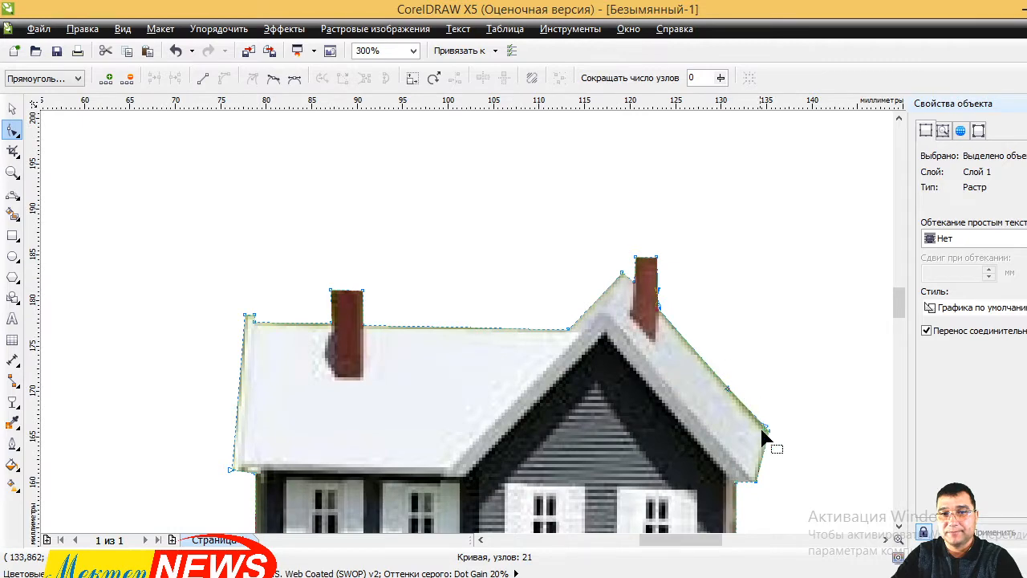
scroll(773, 439, "up", 4)
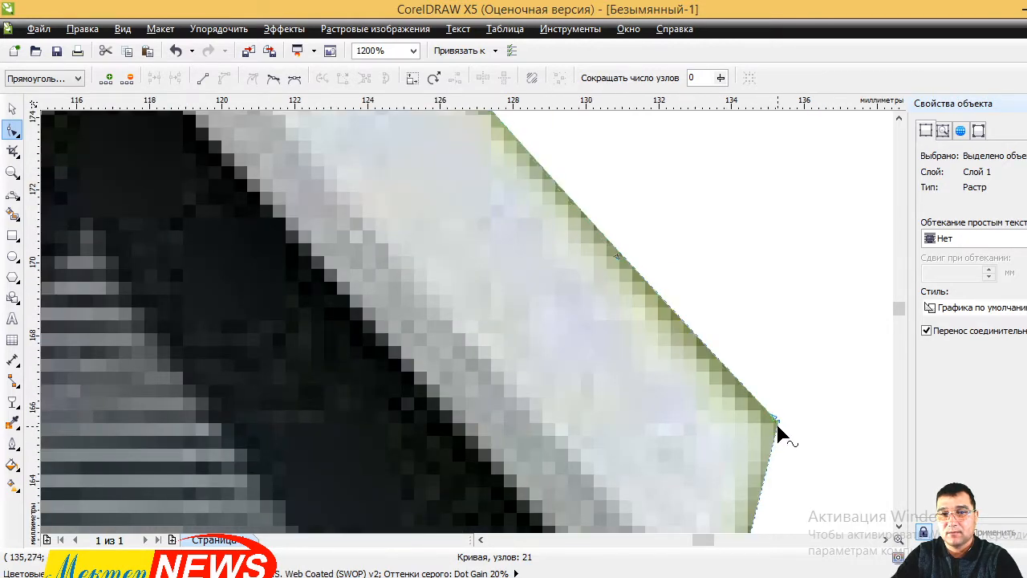
left_click(775, 423)
scroll(635, 360, "down", 2)
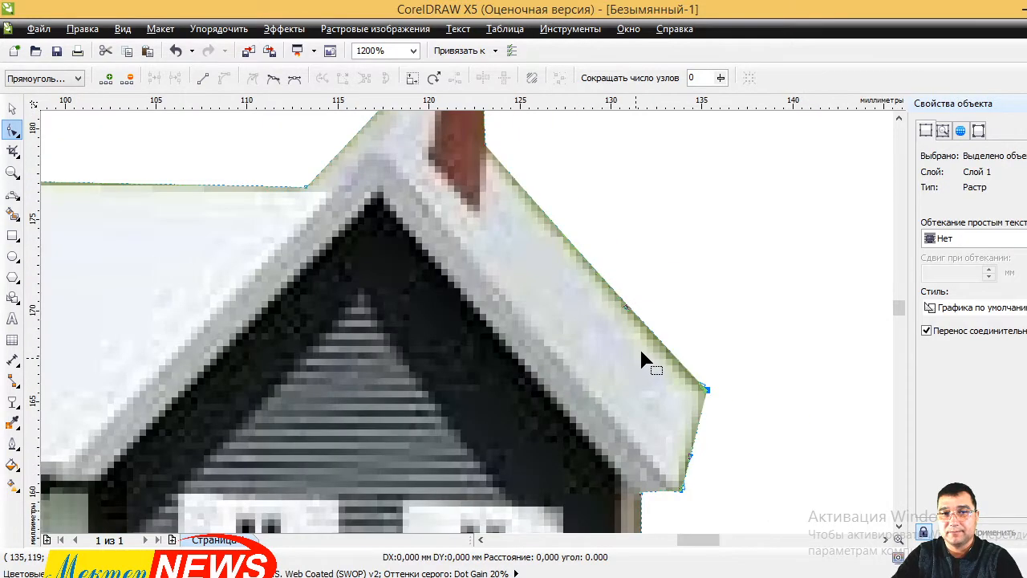
left_click(486, 144)
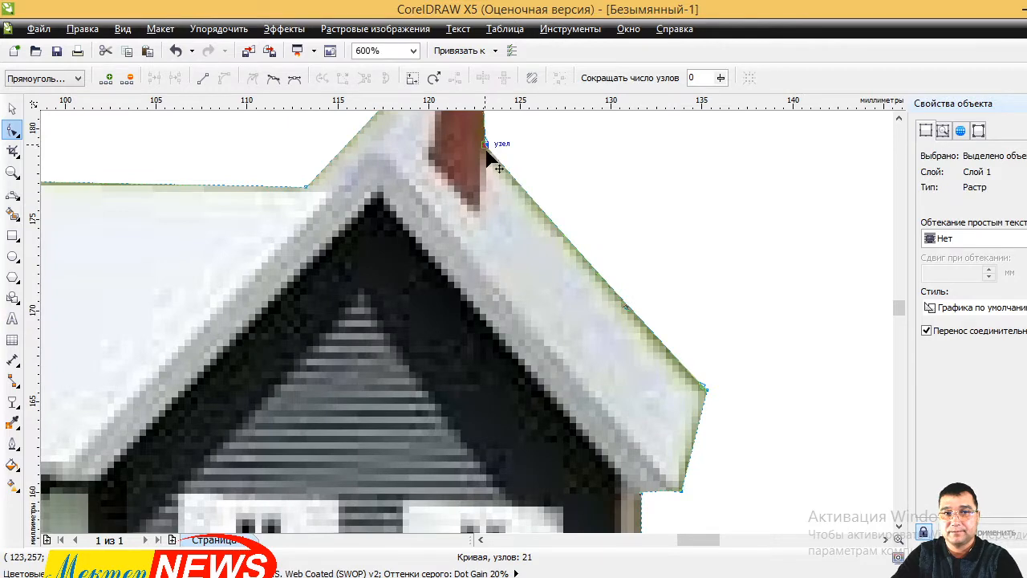
- Switch to the browser, read the comments under the live video in the Facebook group, and open a reply to the waving-hand comment
left_click(299, 576)
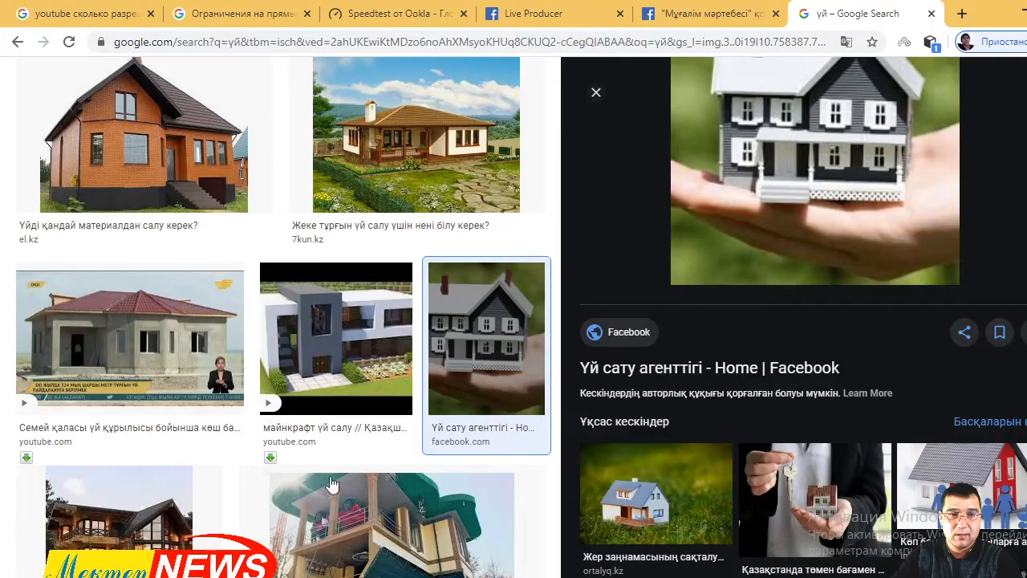
left_click(560, 15)
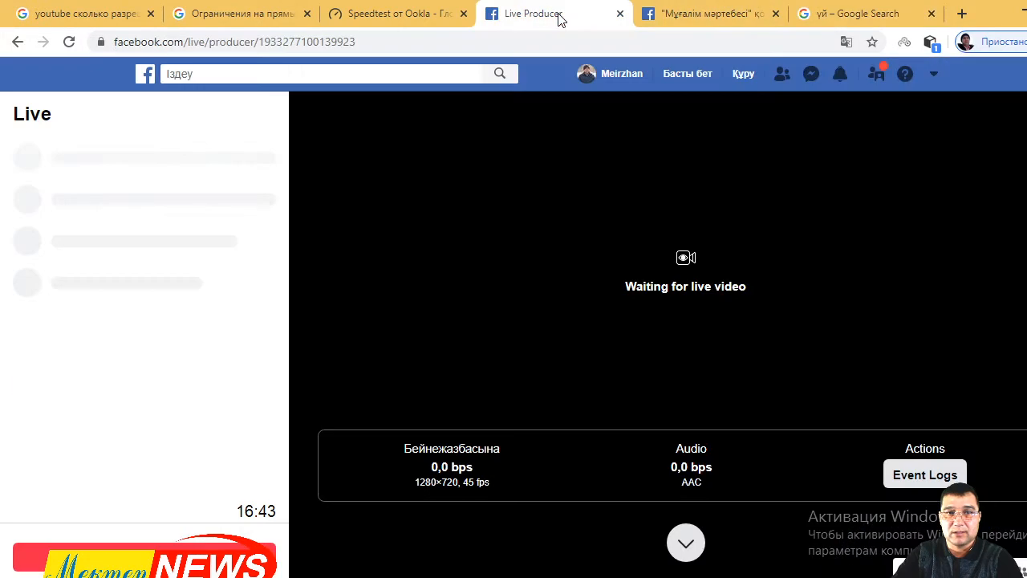
left_click(703, 20)
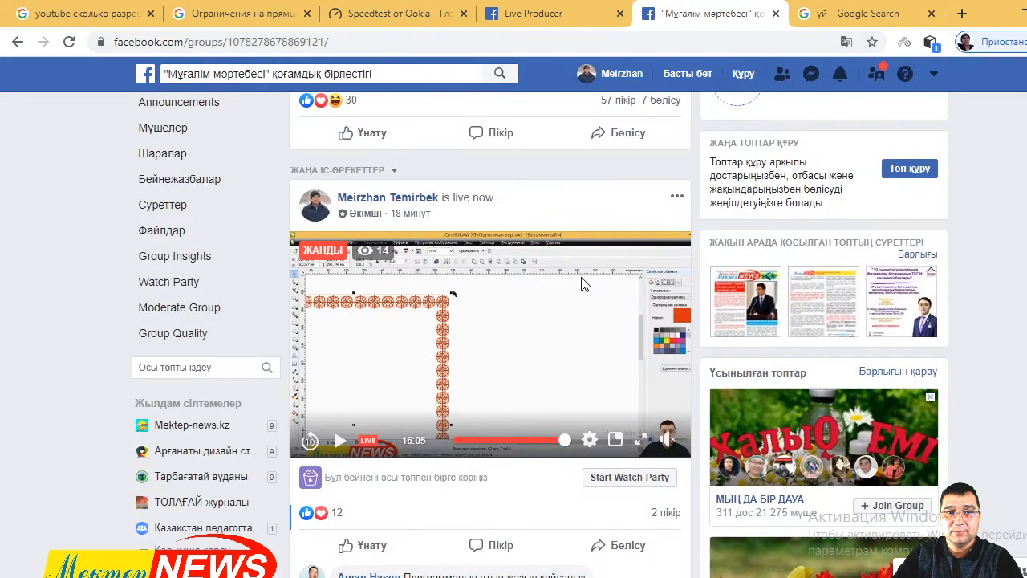
scroll(586, 297, "down", 2)
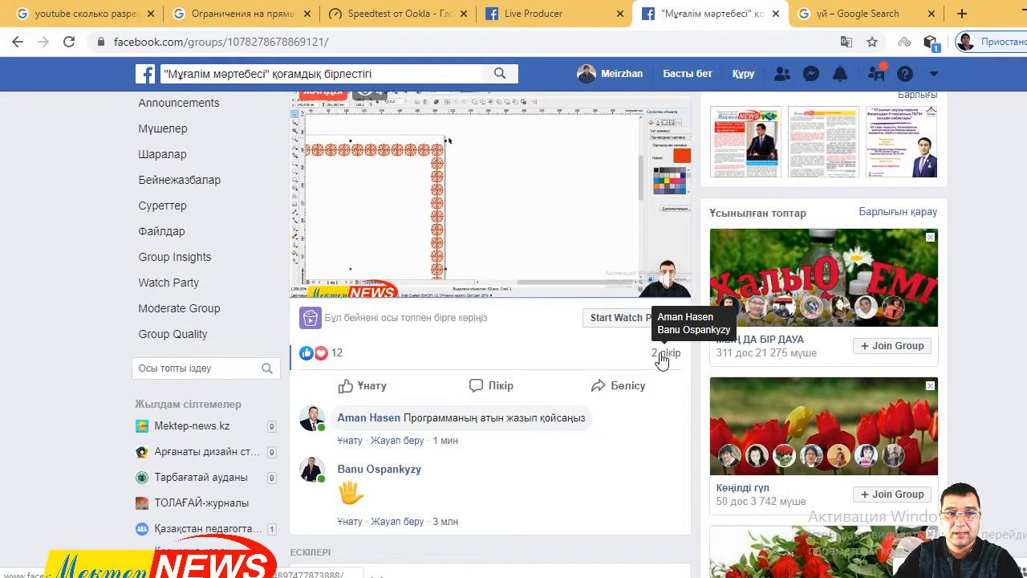
scroll(647, 420, "down", 1)
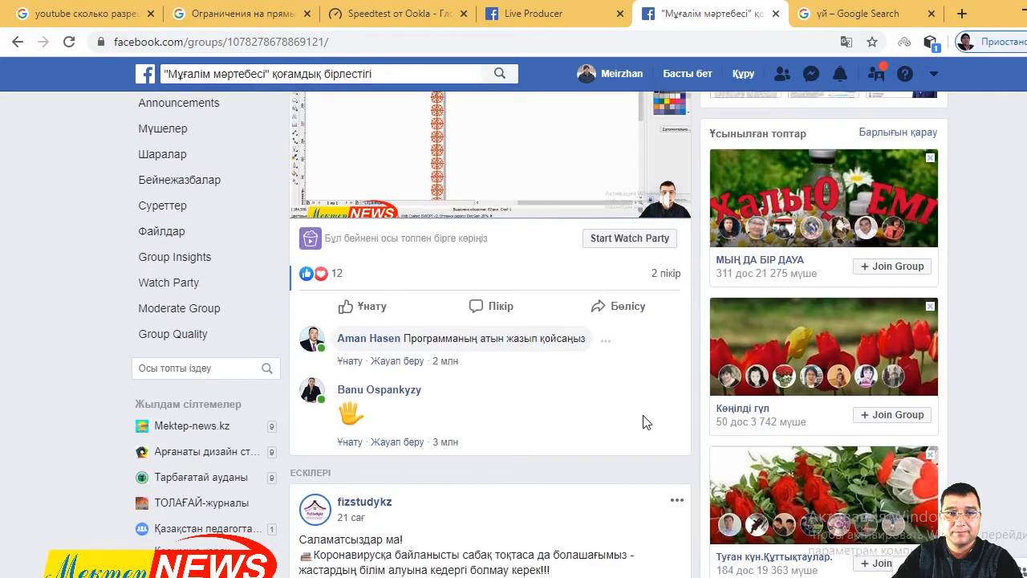
left_click(405, 449)
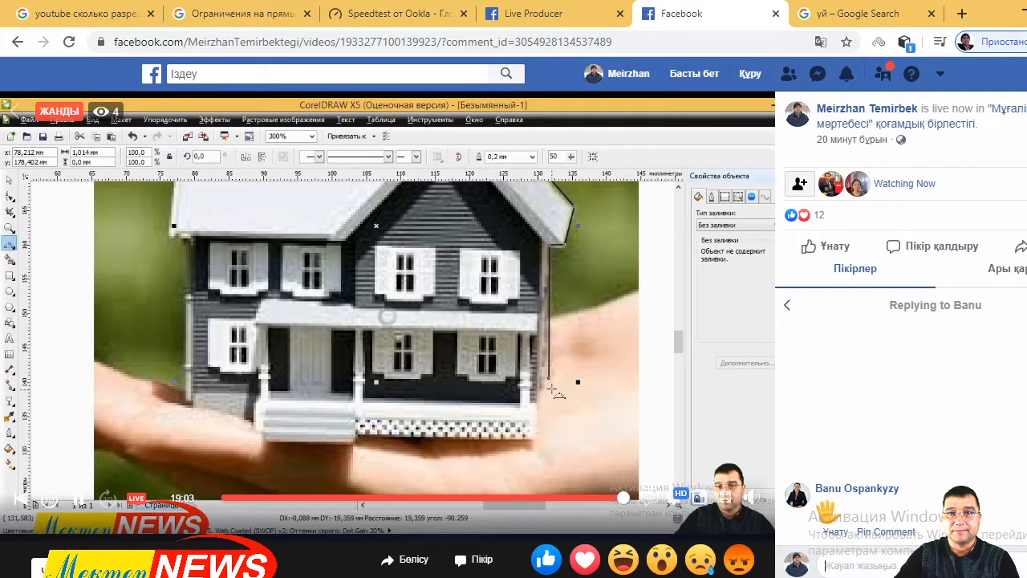
- Return to CorelDRAW and leave node editing so the whole cut-out house is selected with the Pick tool
left_click(1023, 16)
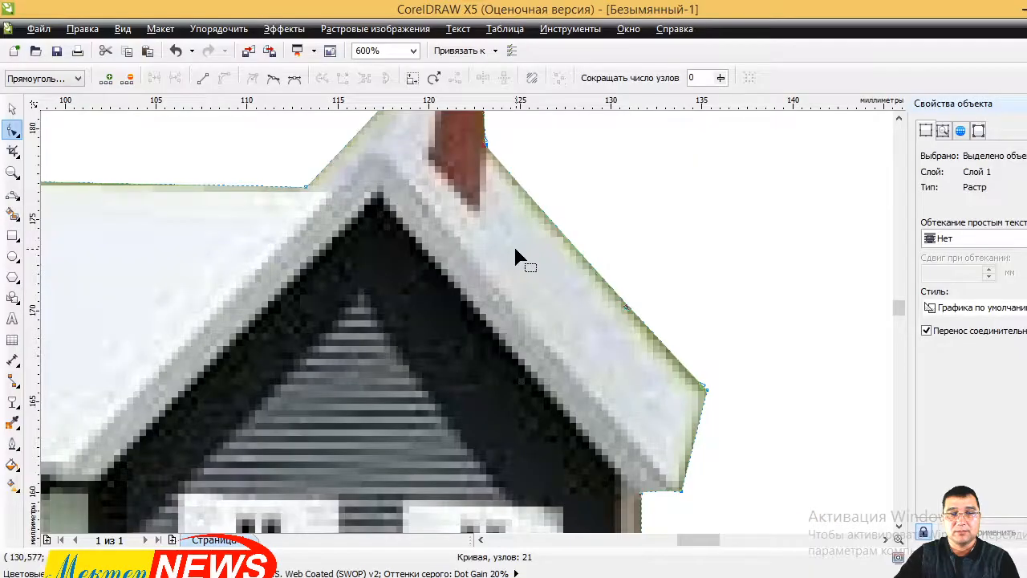
scroll(506, 235, "down", 2)
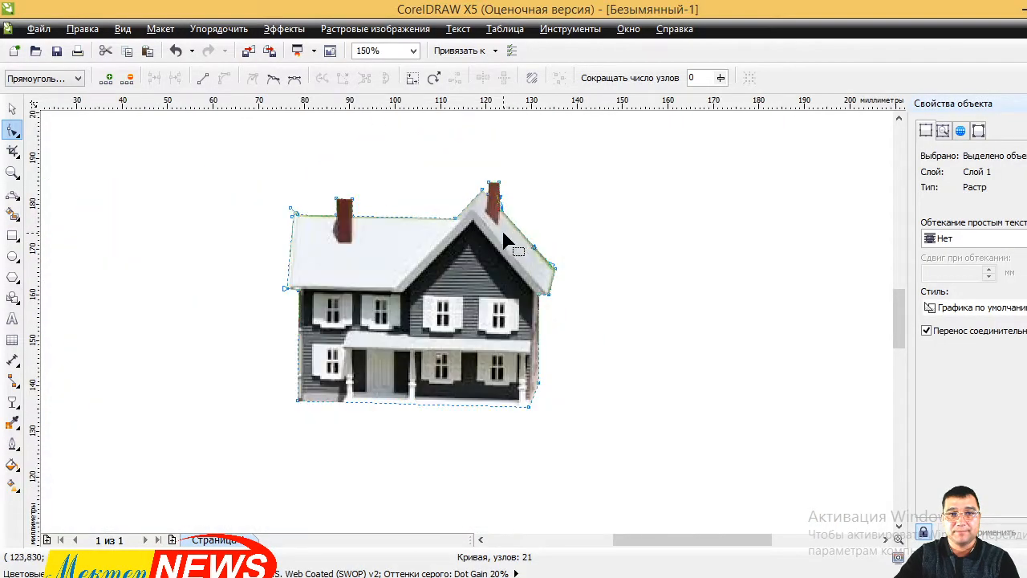
left_click(12, 108)
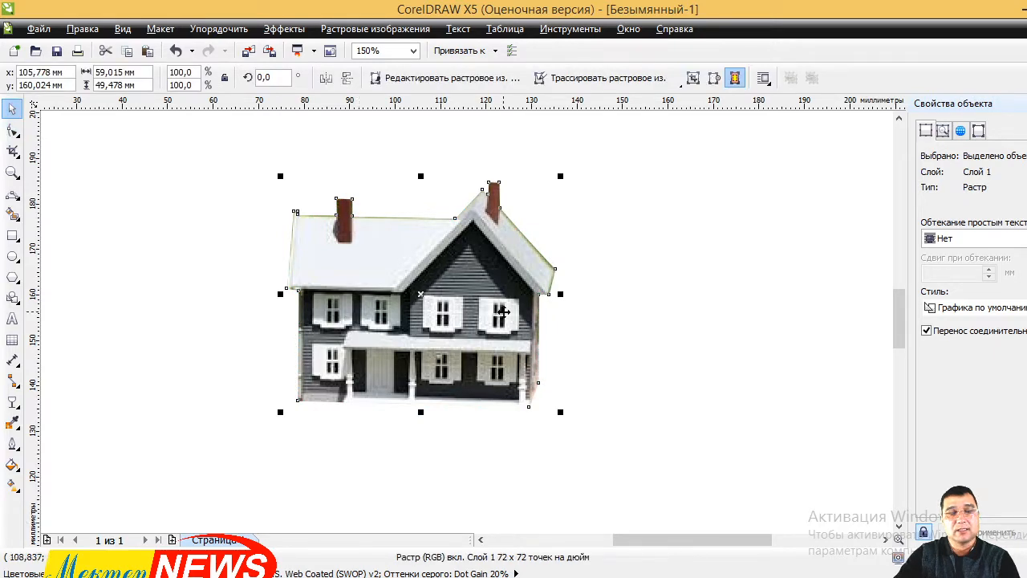
- Delete the cut-out house from the page
left_click(608, 223)
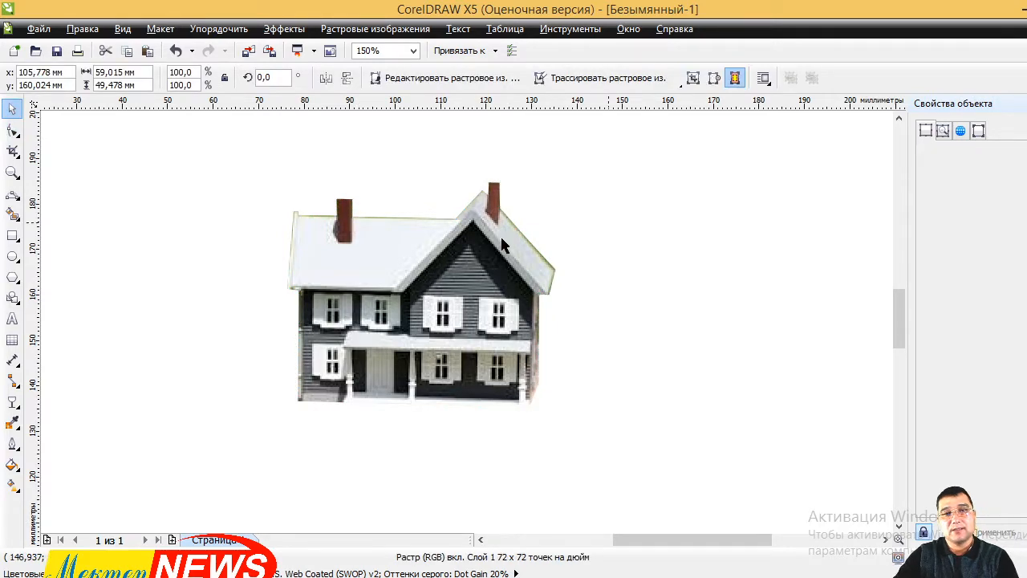
left_click(480, 260)
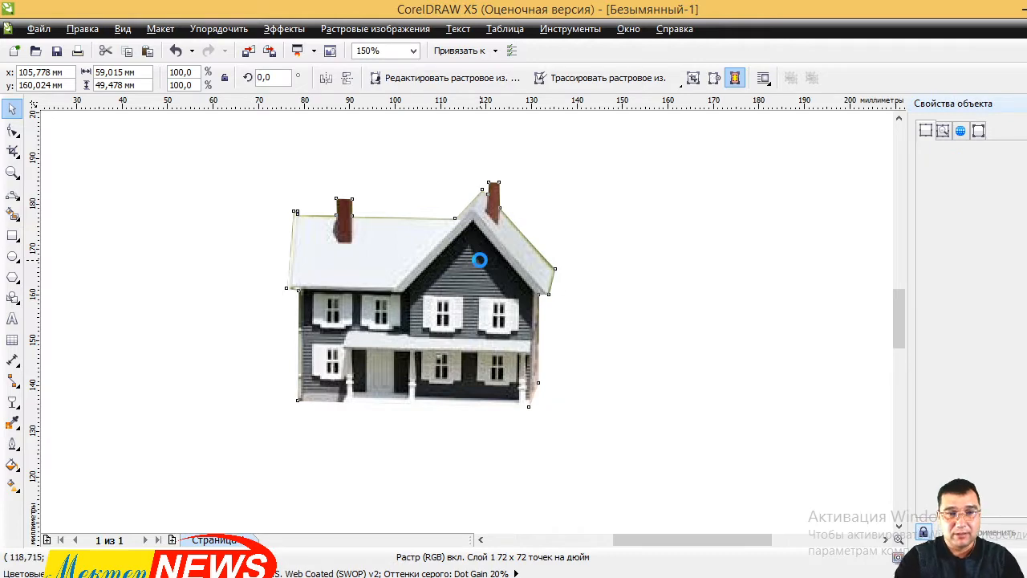
key("Delete")
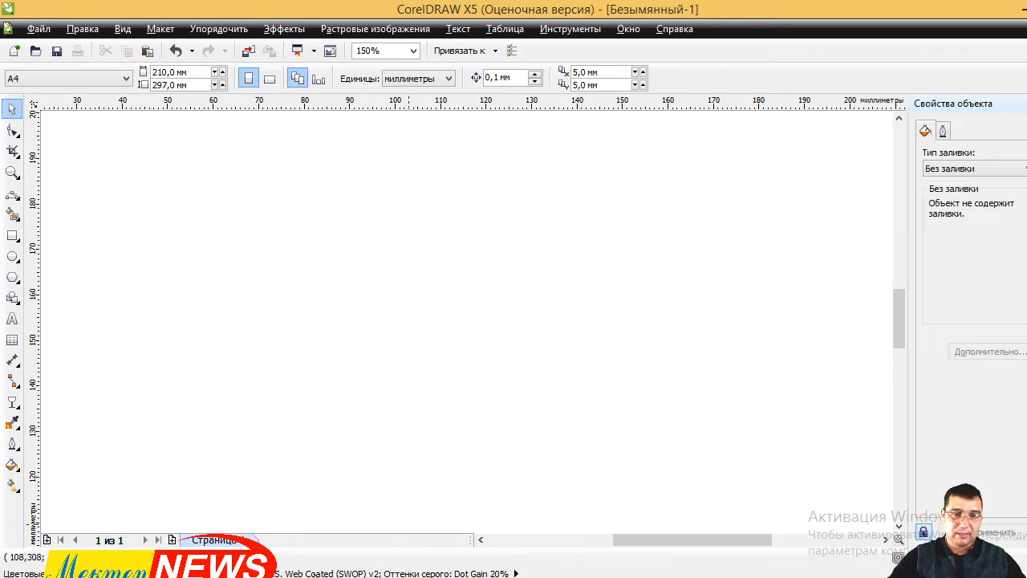
- Switch to the browser, go back to the Facebook group page to read the live video's comments, and return to CorelDRAW
key("alt+Tab")
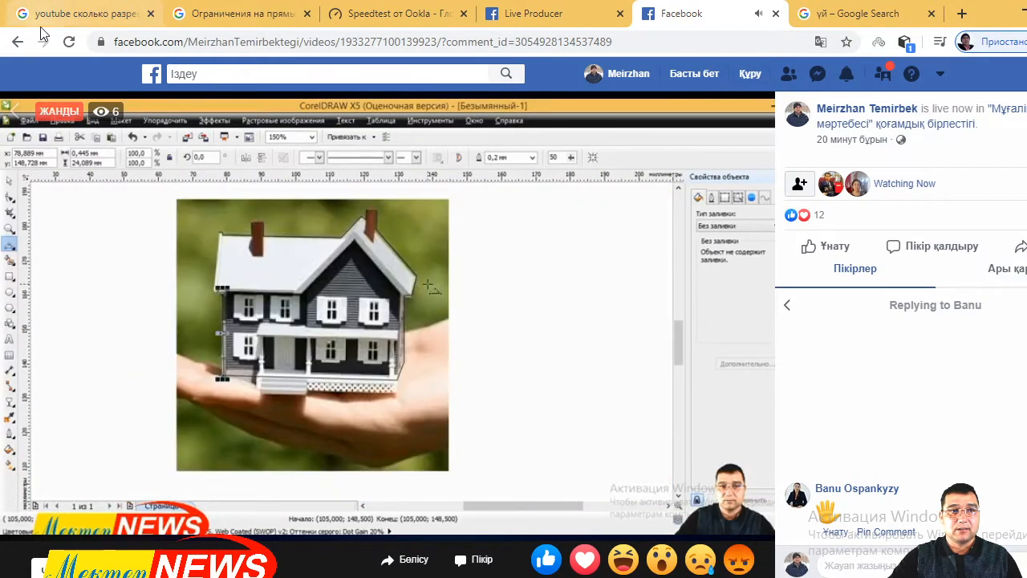
left_click(17, 42)
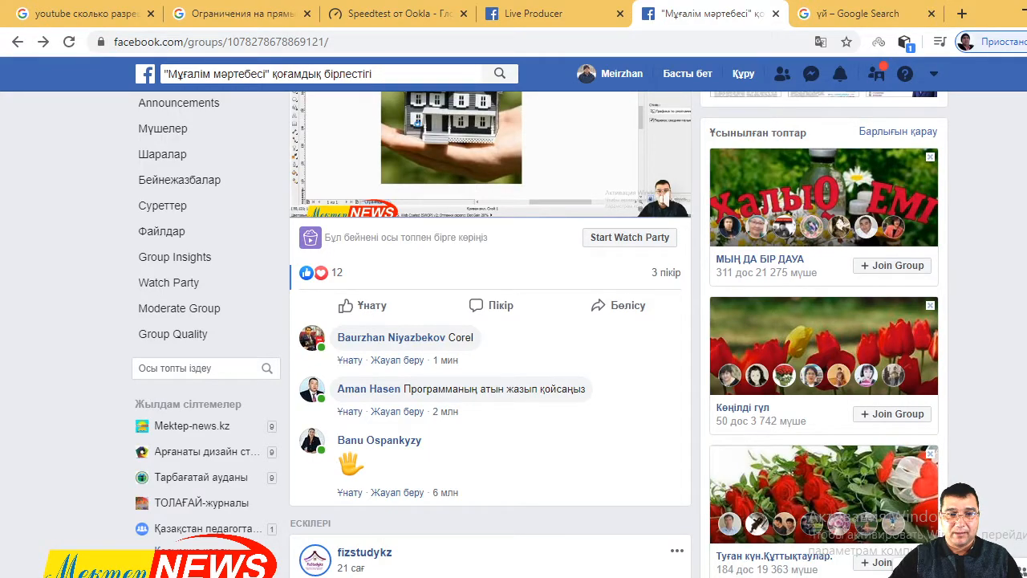
left_click(422, 527)
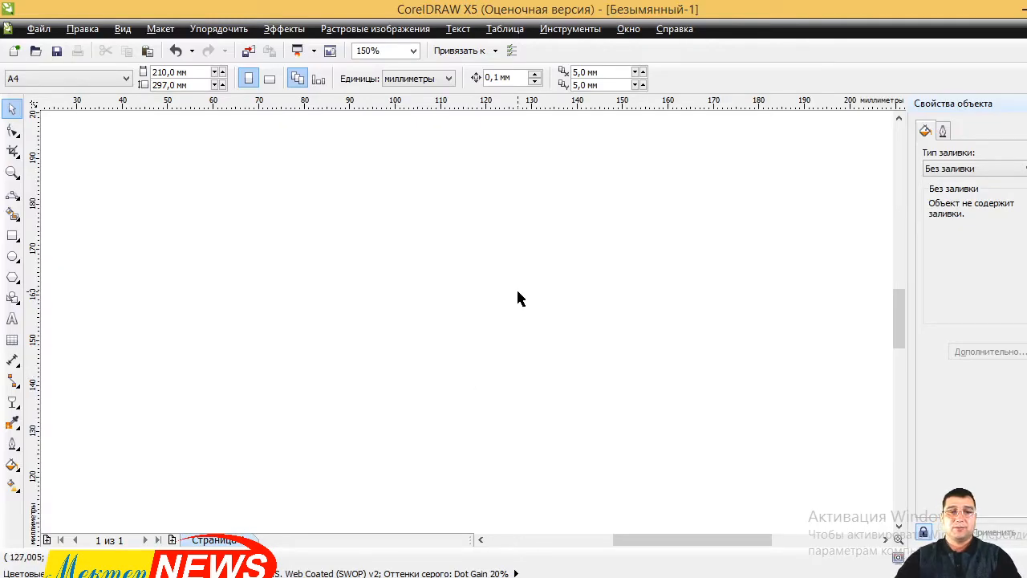
- Draw an ellipse about 132 mm wide and 117 mm high in the upper middle of the A4 page
scroll(358, 315, "down", 5)
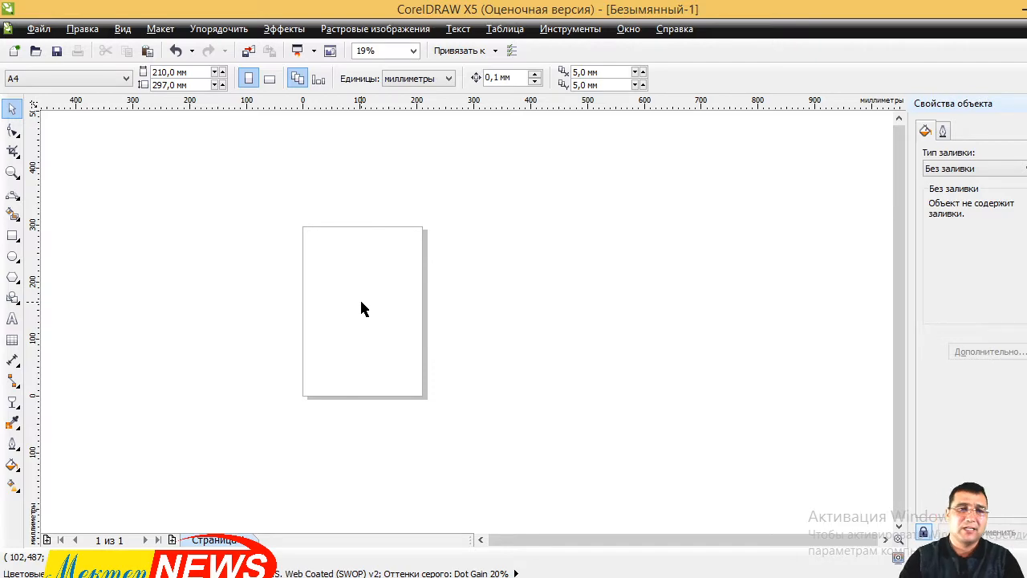
left_click(12, 256)
scroll(321, 289, "up", 2)
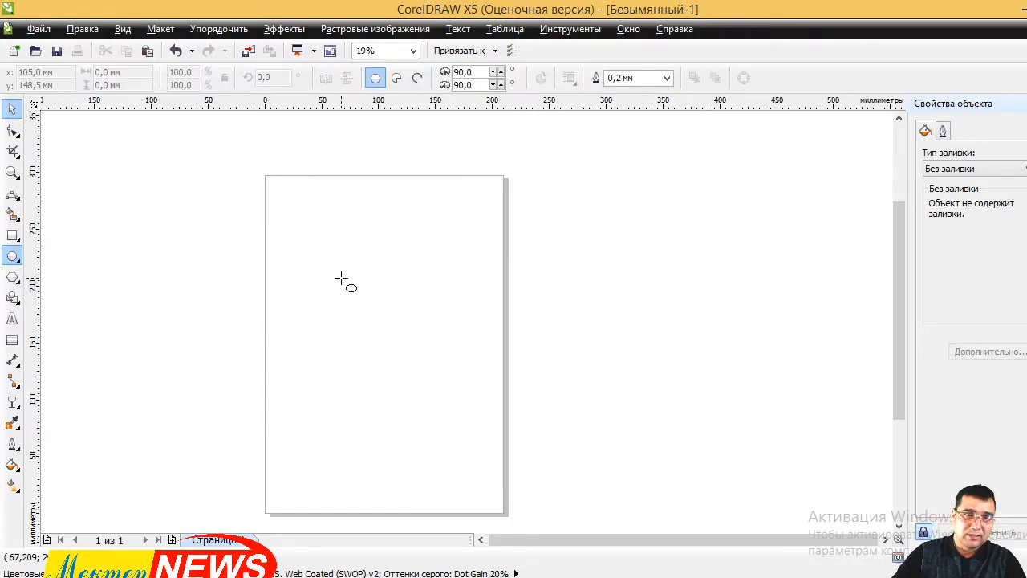
left_click_drag(309, 239, 461, 374)
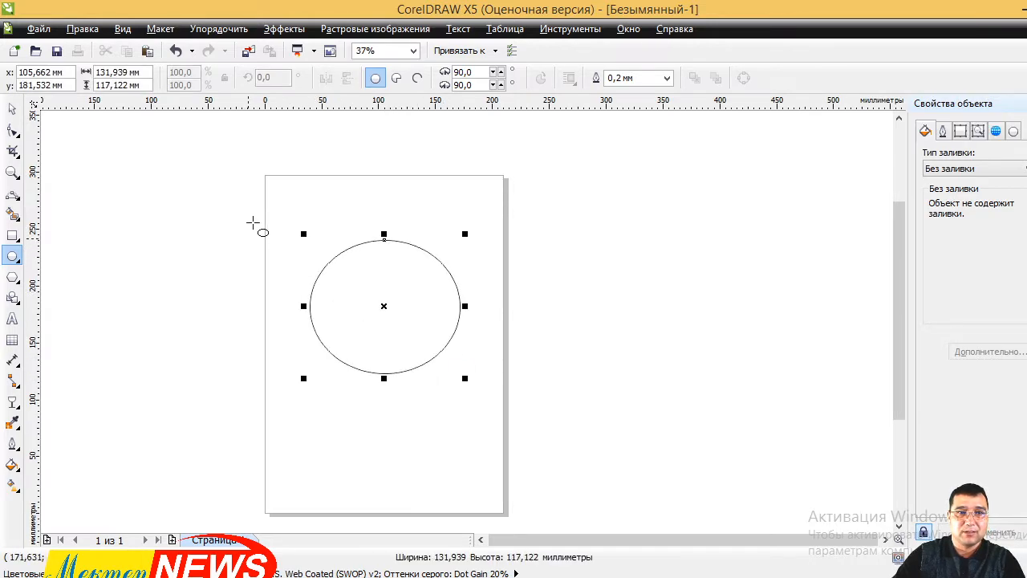
- Set the ellipse's width and height to 130 mm and leave it selected with the Pick tool
left_click(141, 72)
type("130")
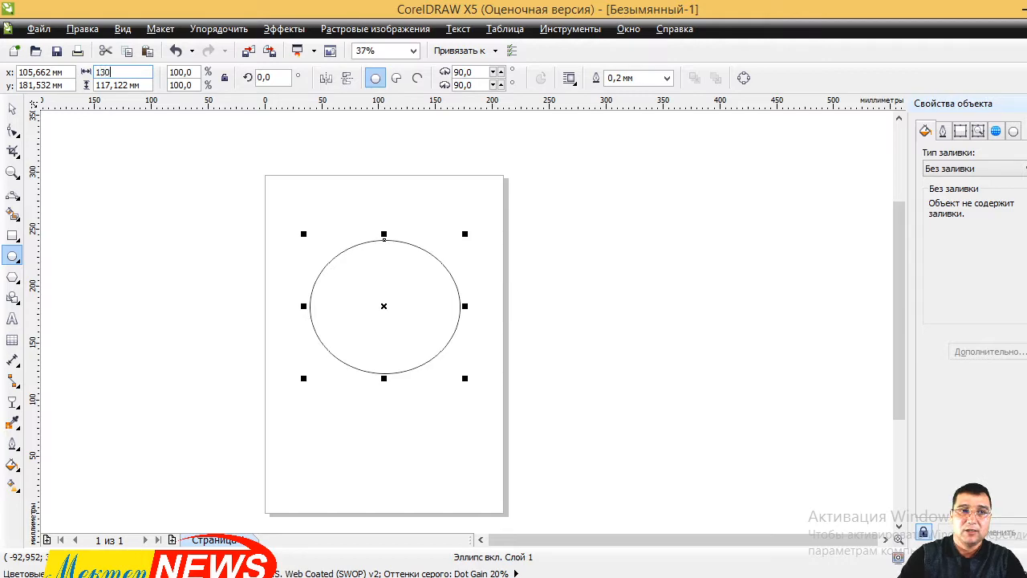
left_click(142, 85)
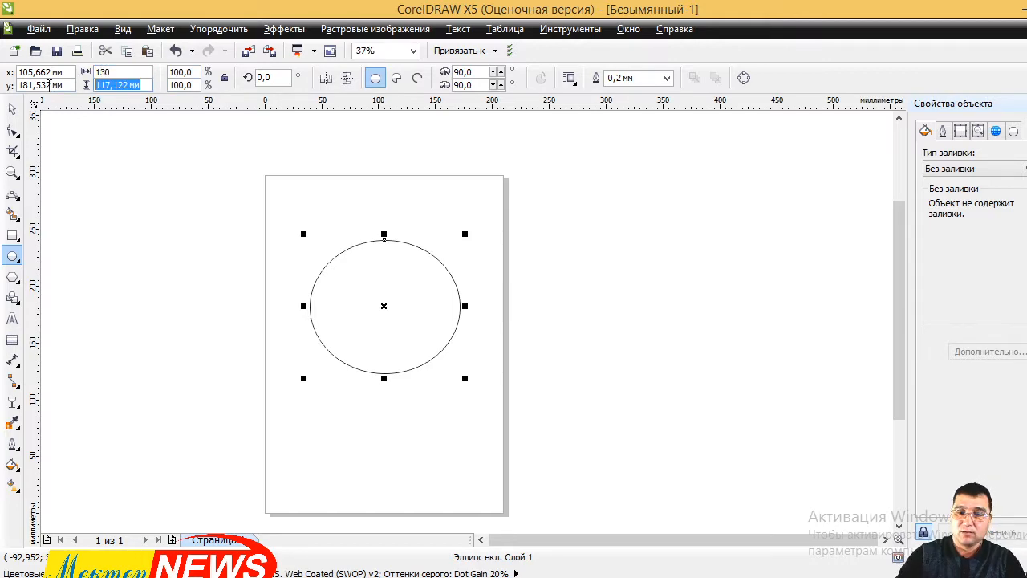
type("130")
key("Return")
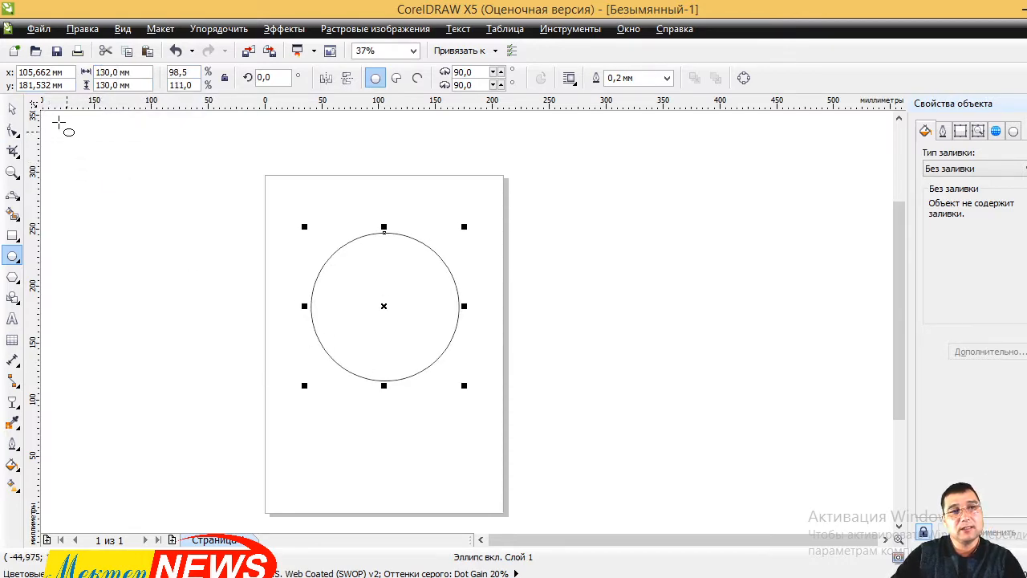
key("space")
left_click(488, 348)
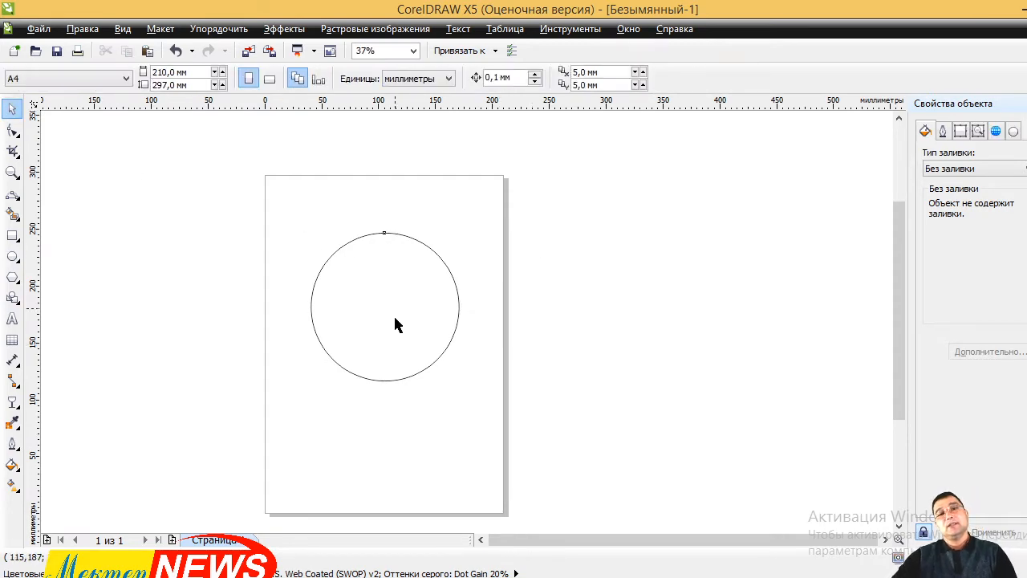
left_click(395, 324)
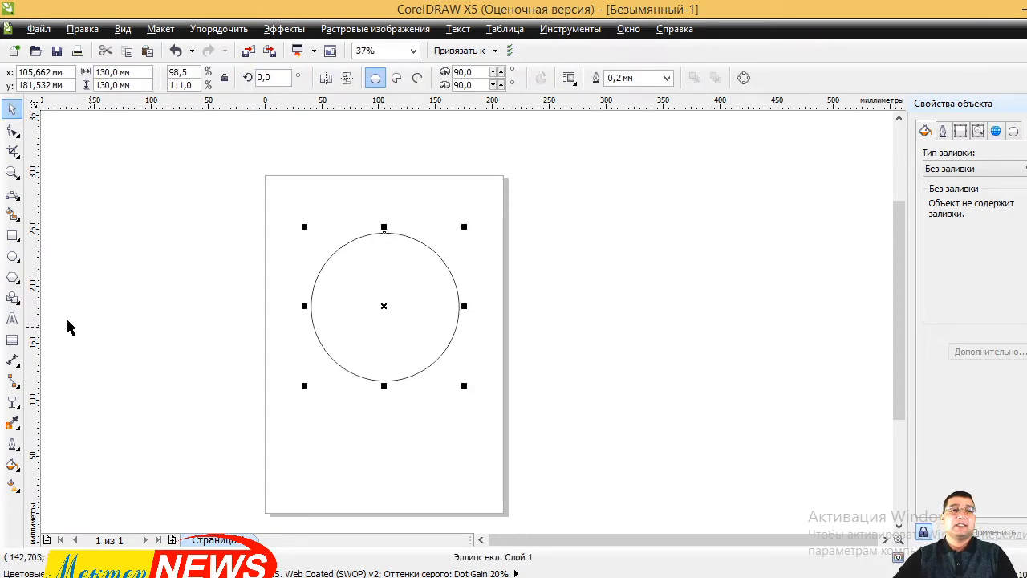
- Draw a freehand ellipse about 84 by 86 mm inside the 130 mm circle and move it closer to the circle's centre
left_click(12, 257)
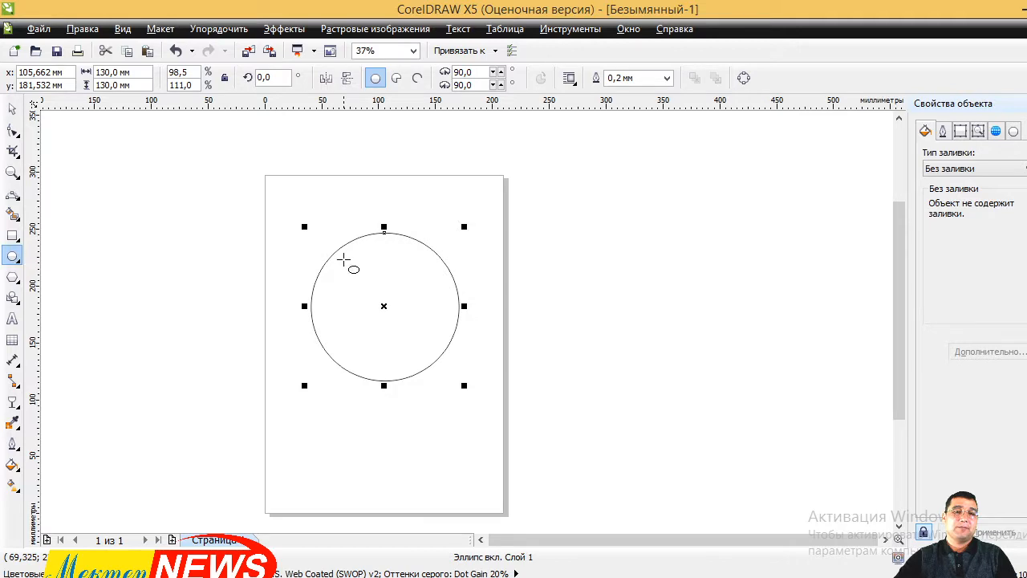
left_click_drag(344, 258, 442, 356)
key("space")
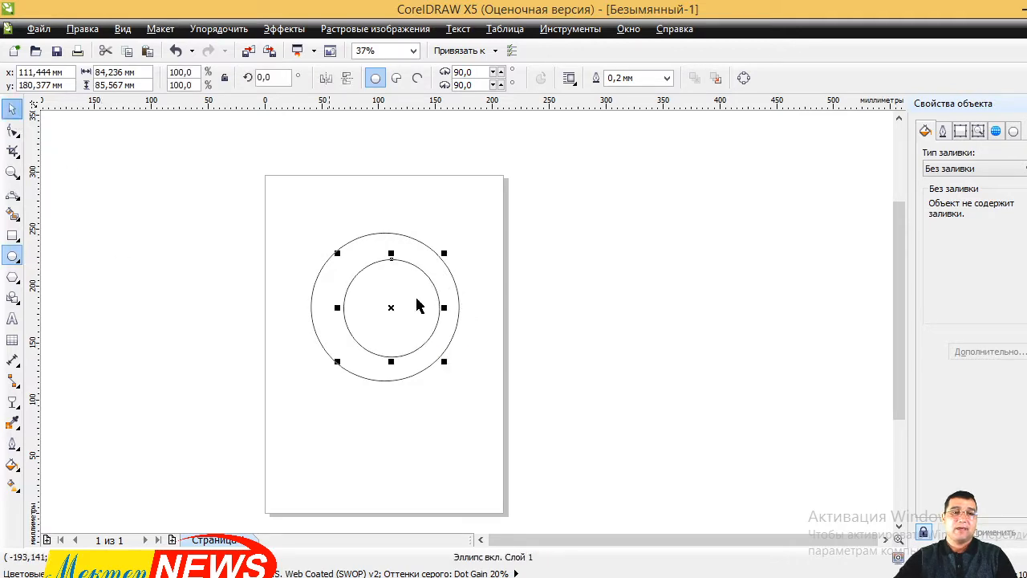
scroll(367, 305, "up", 2)
left_click_drag(401, 293, 380, 291)
left_click(382, 296)
left_click(117, 213)
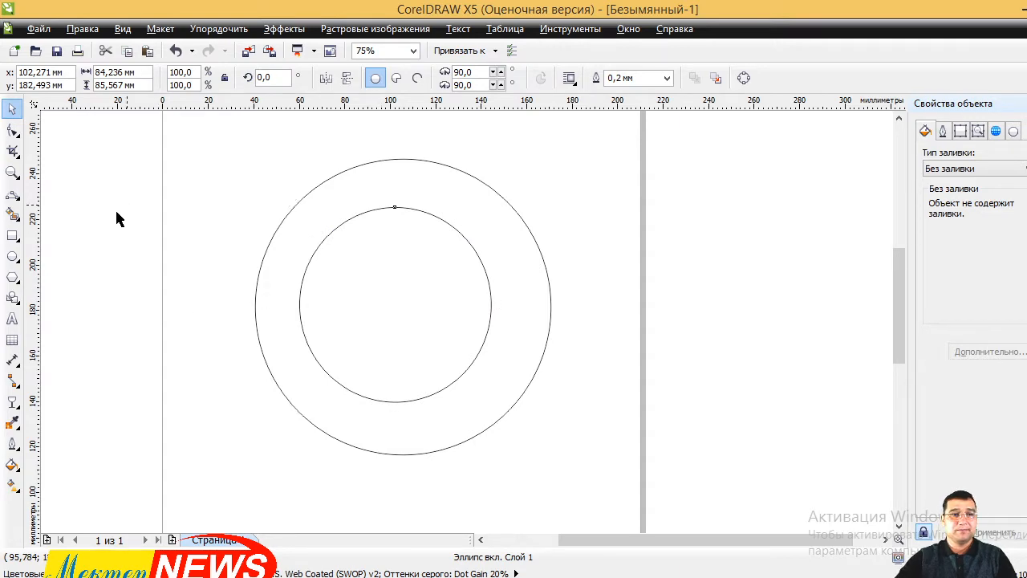
- Draw two rectangles overlapping the circles, one about 100 by 164 mm and one about 232 by 116 mm
left_click(13, 237)
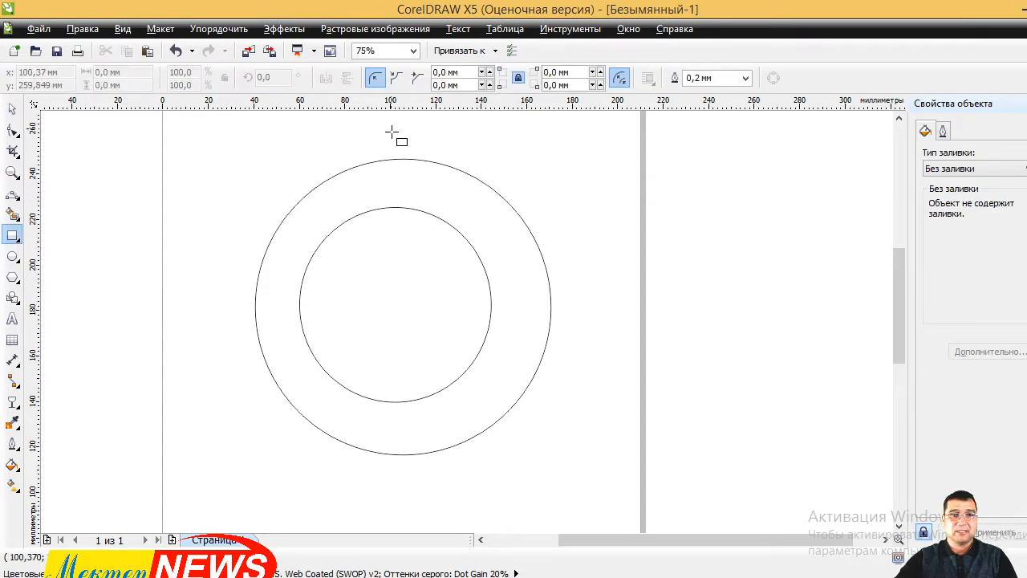
mouse_move(391, 130)
left_mouse_down()
mouse_move(561, 470)
mouse_move(618, 502)
left_mouse_up()
left_click_drag(183, 288, 711, 528)
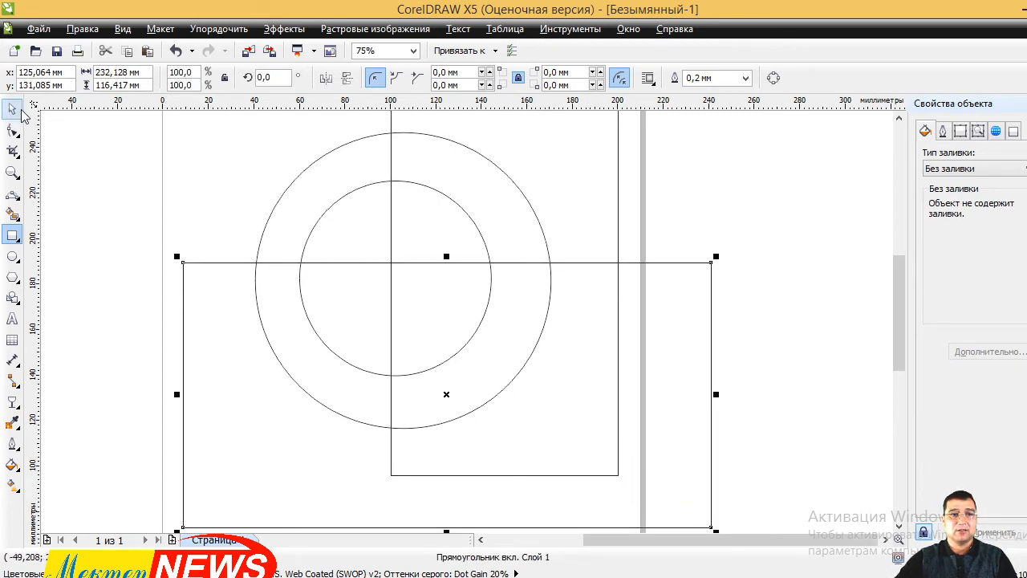
left_click(14, 108)
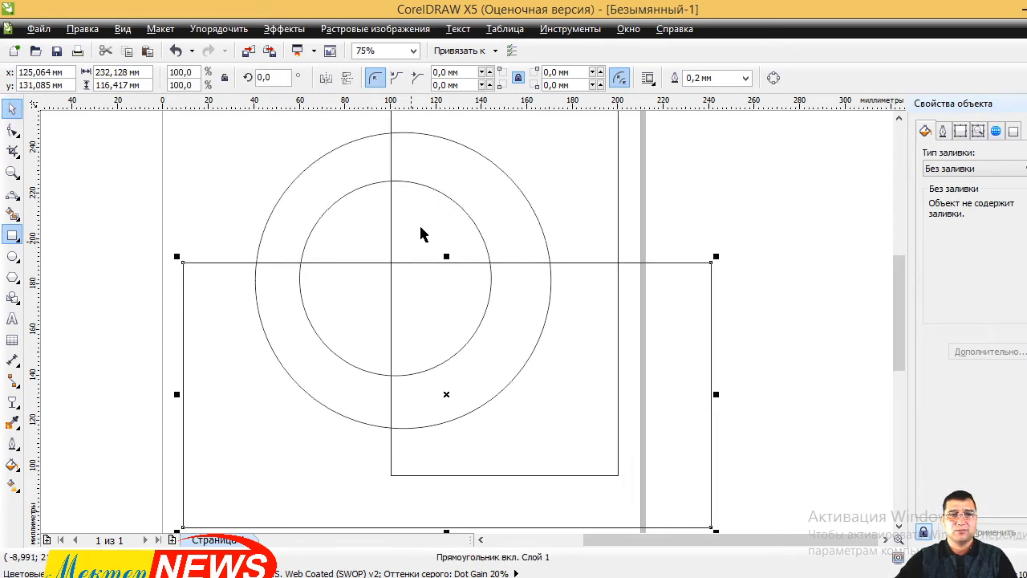
- Delete both rectangles and the freehand inner ellipse, keeping only the 130 mm circle
left_click_drag(441, 218, 430, 214)
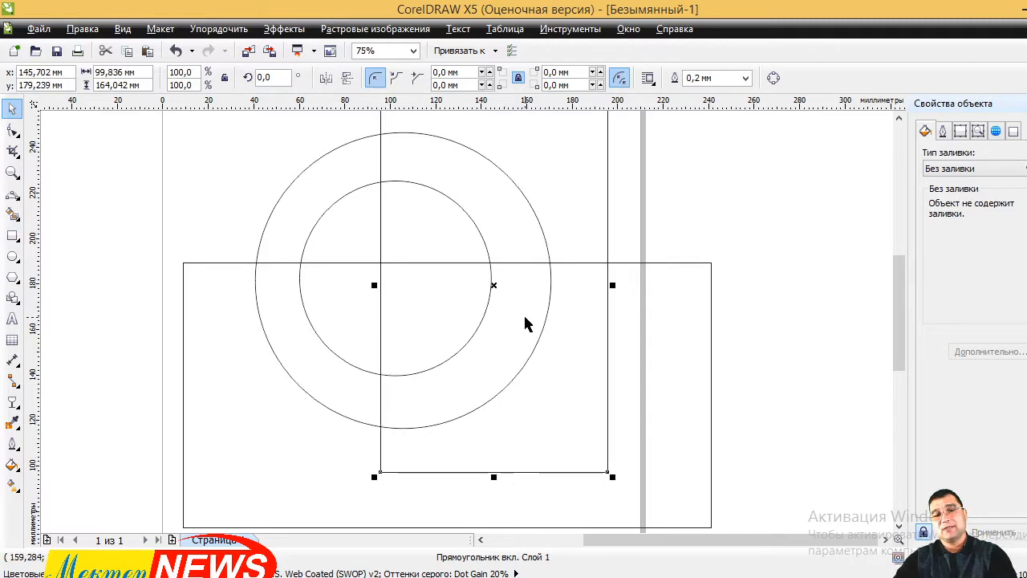
key("Delete")
left_click(663, 345)
key("Delete")
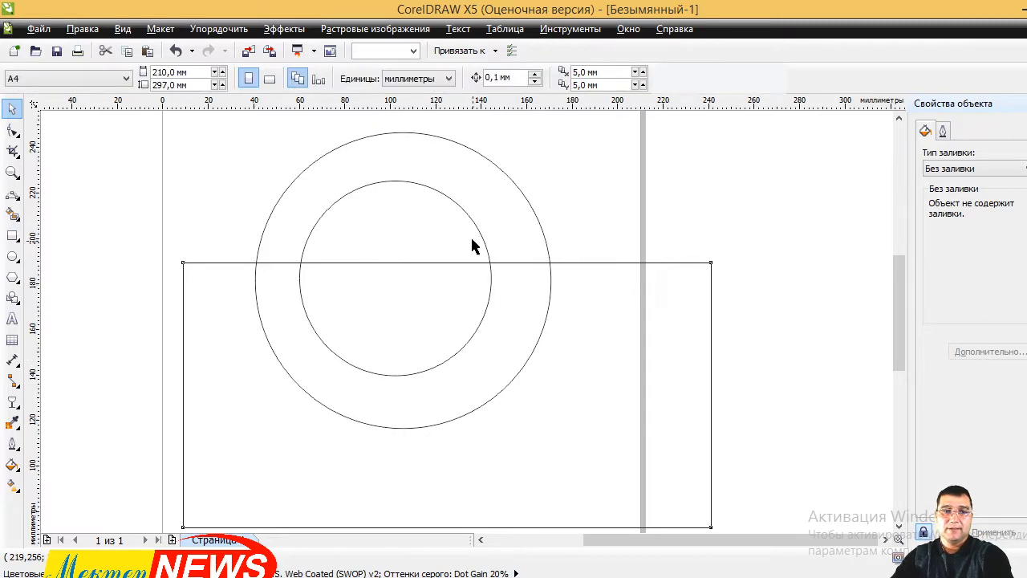
left_click(470, 226)
key("Delete")
- Paste a copy of the 130 mm circle in place and set the copy's width to 110 mm
left_click(491, 219)
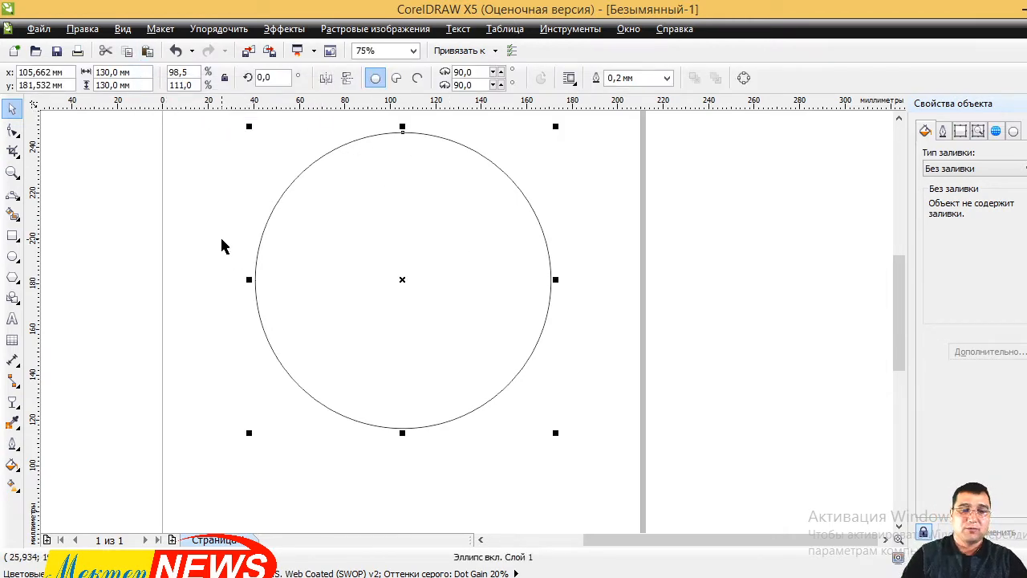
left_click(130, 52)
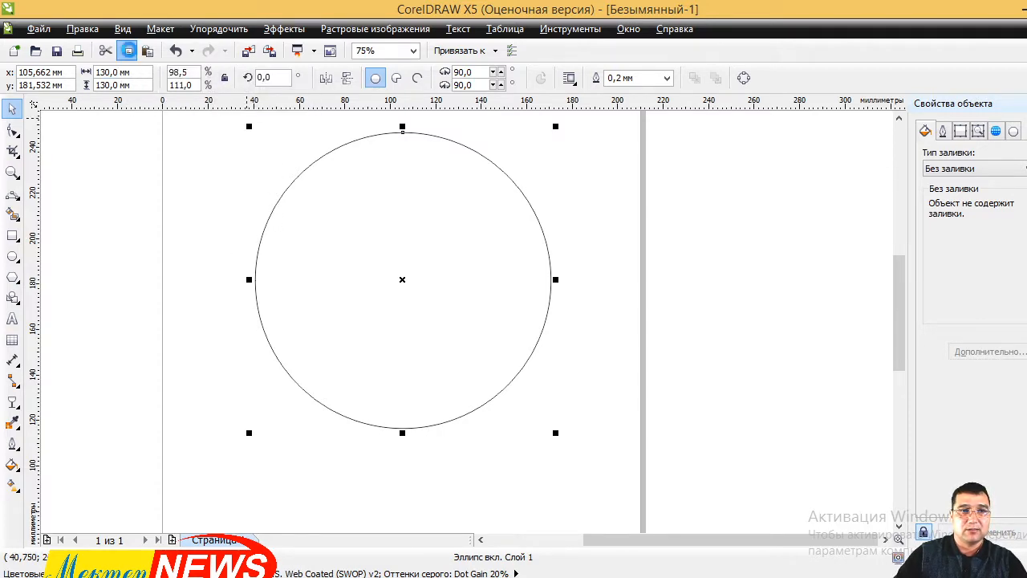
left_click(148, 53)
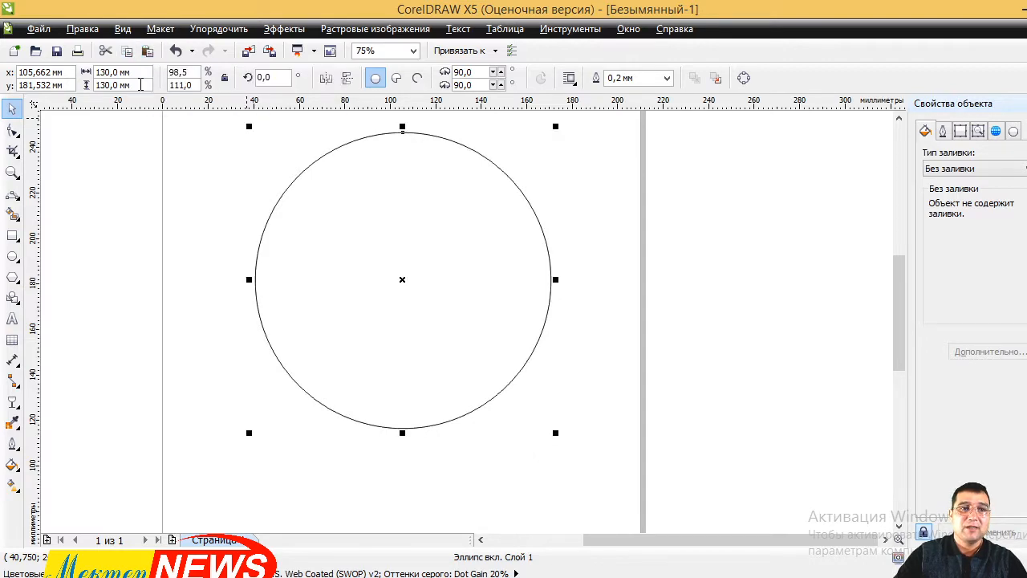
left_click_drag(143, 76, 93, 79)
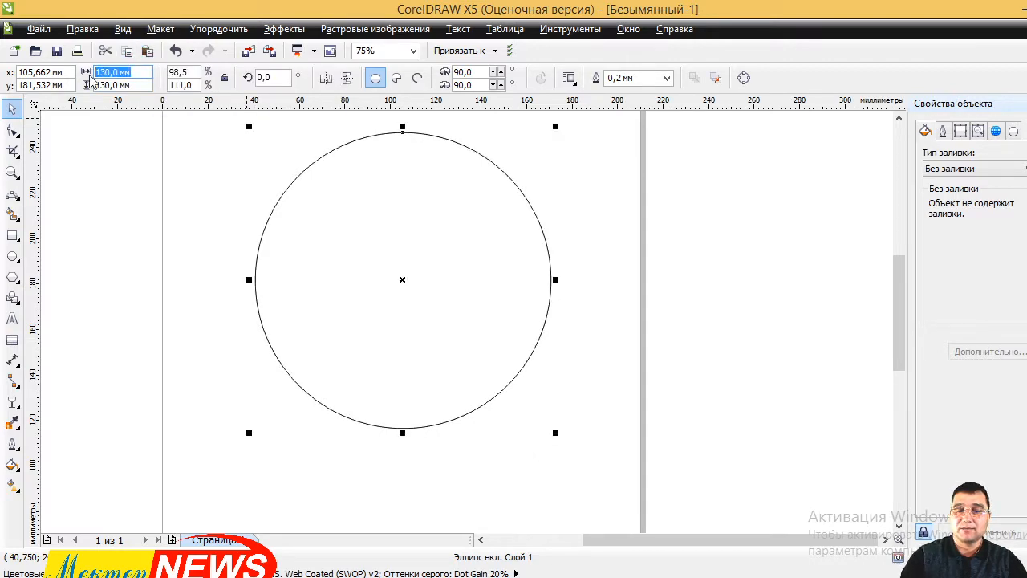
type("110")
key("Return")
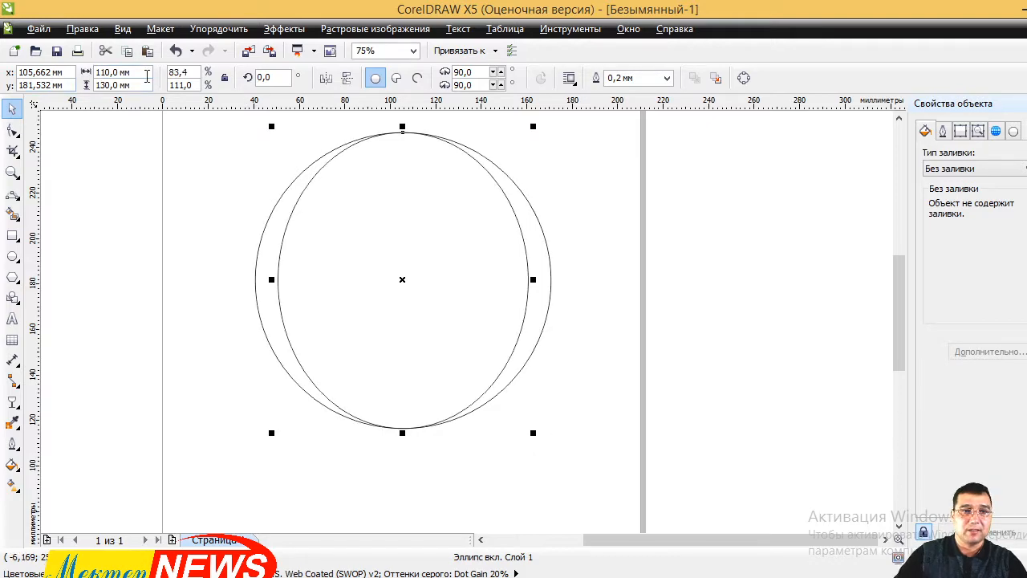
- Set the copied circle's width and height to 100 mm
left_click_drag(143, 73, 86, 74)
type("100")
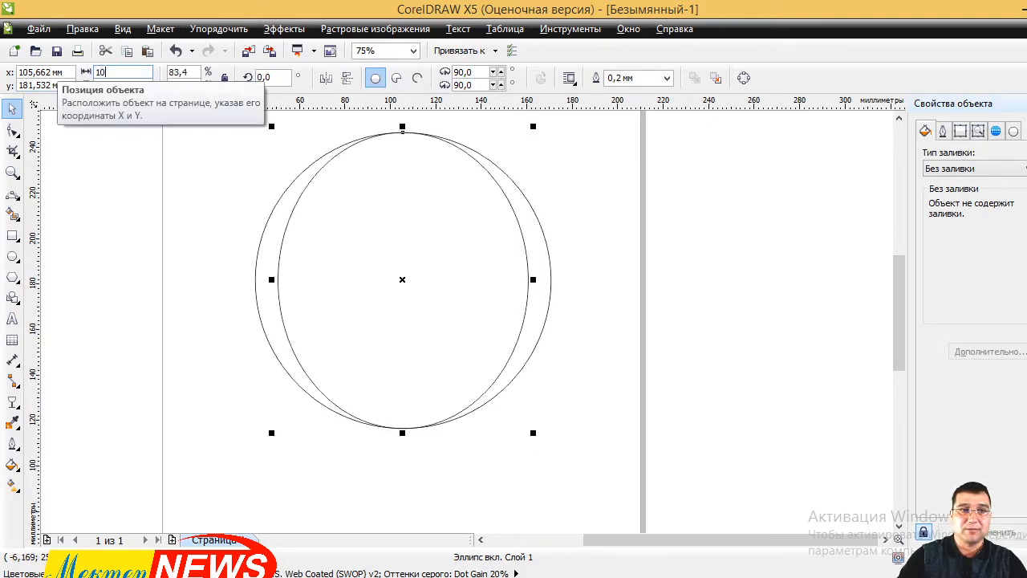
key("Return")
left_click_drag(138, 82, 69, 89)
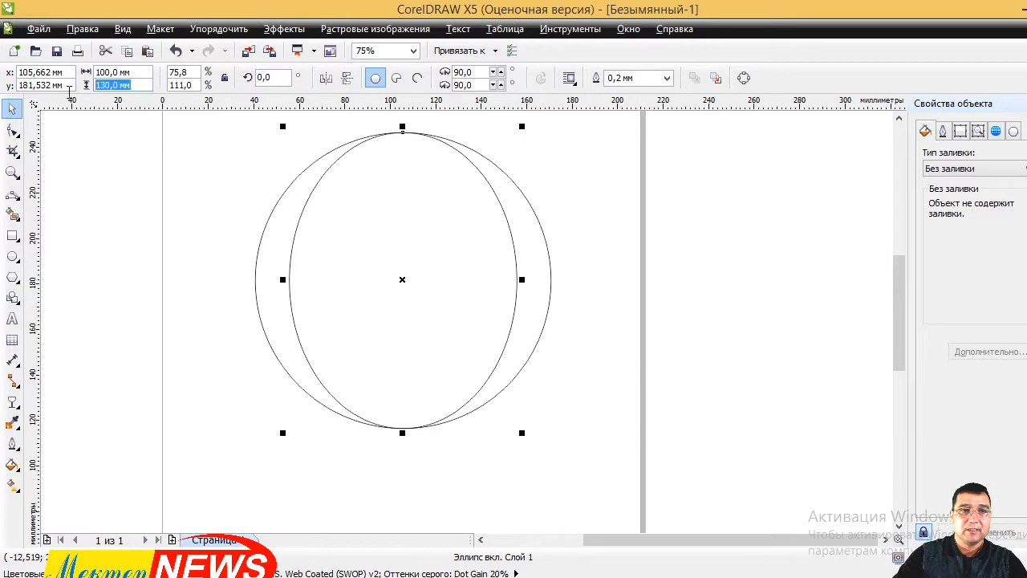
type("100")
key("Return")
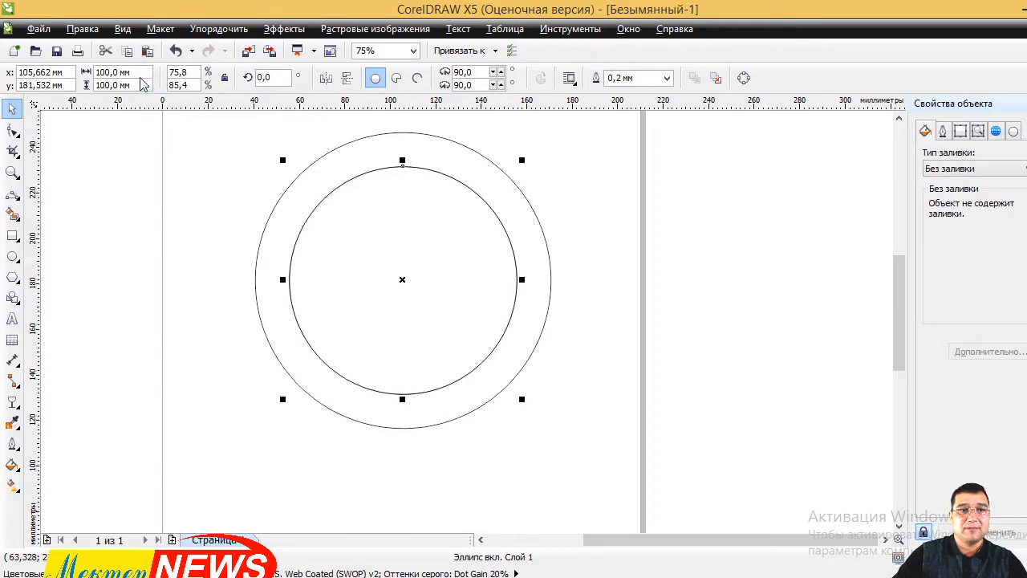
- Set the width of the copy lying on the 100 mm circle to 90 mm
left_click_drag(141, 73, 86, 73)
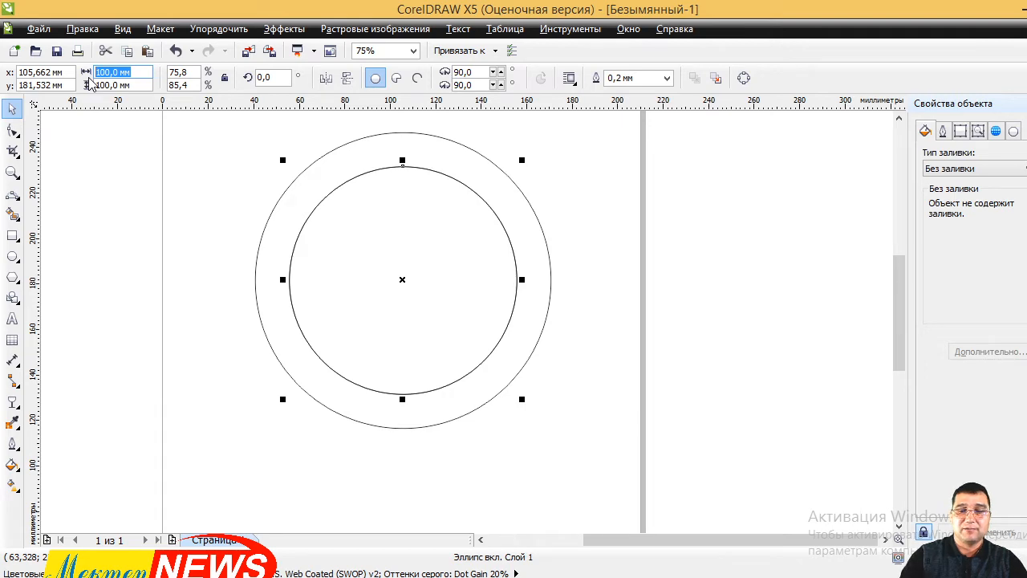
type("90")
key("Return")
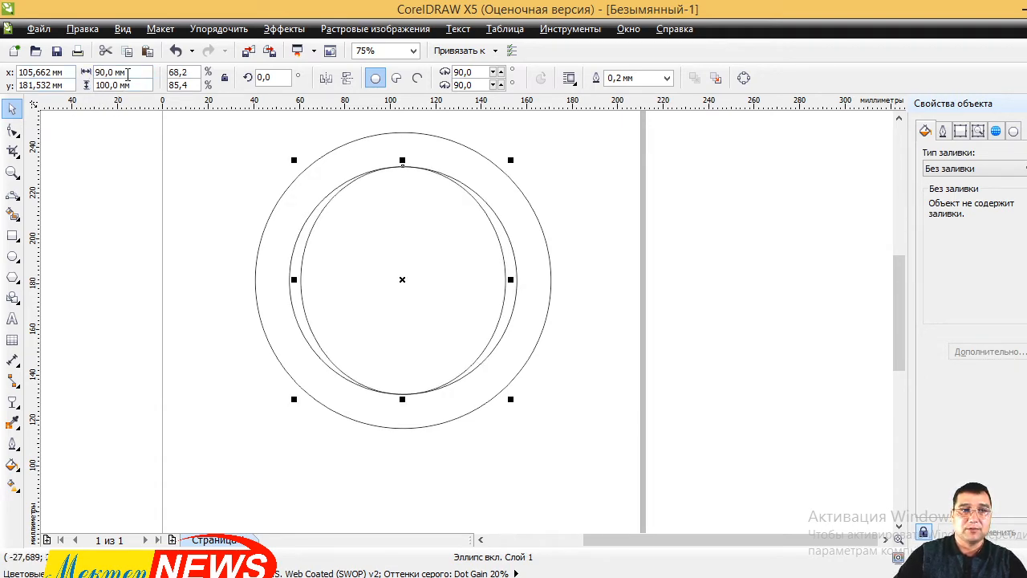
- Set the innermost circle's width and height to 95 mm
left_click_drag(138, 73, 85, 72)
type("95")
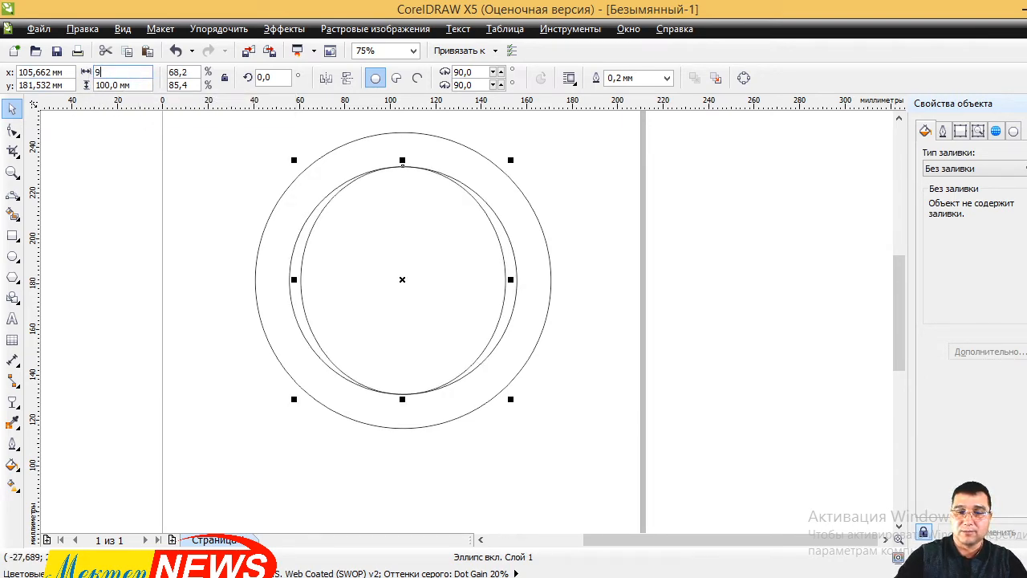
key("Return")
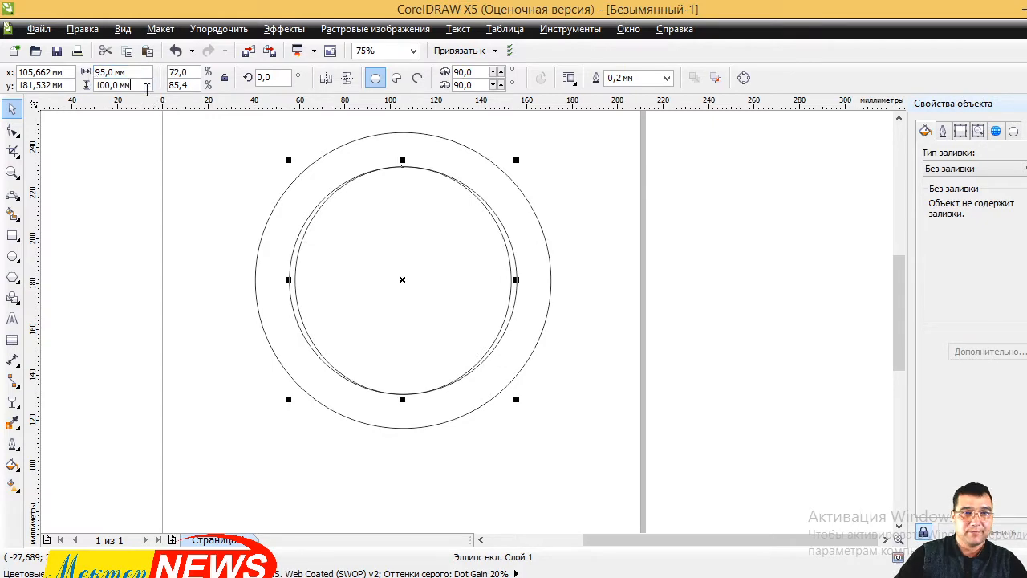
left_click_drag(147, 89, 80, 86)
type("90")
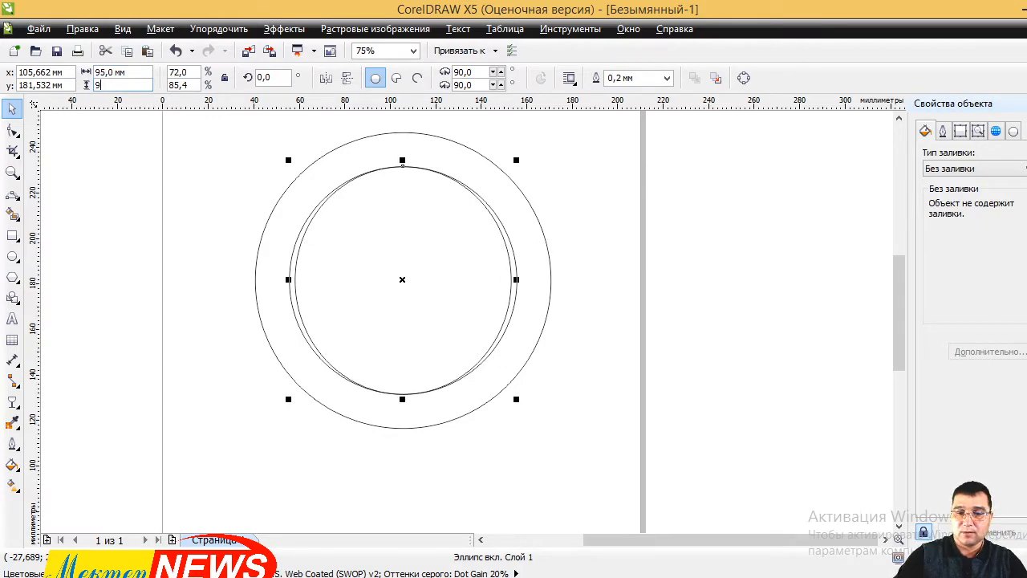
key("Return")
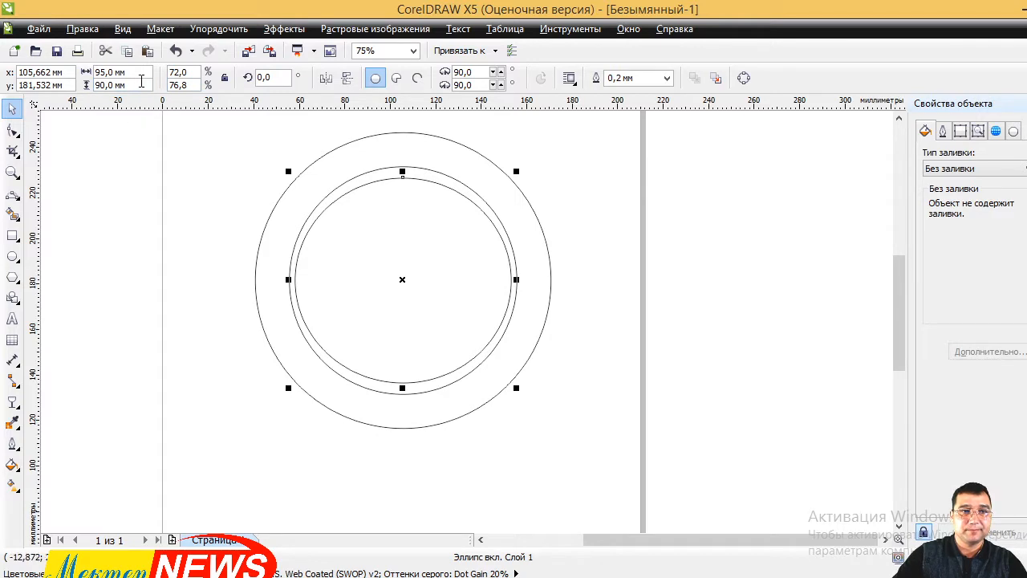
left_click_drag(136, 85, 87, 89)
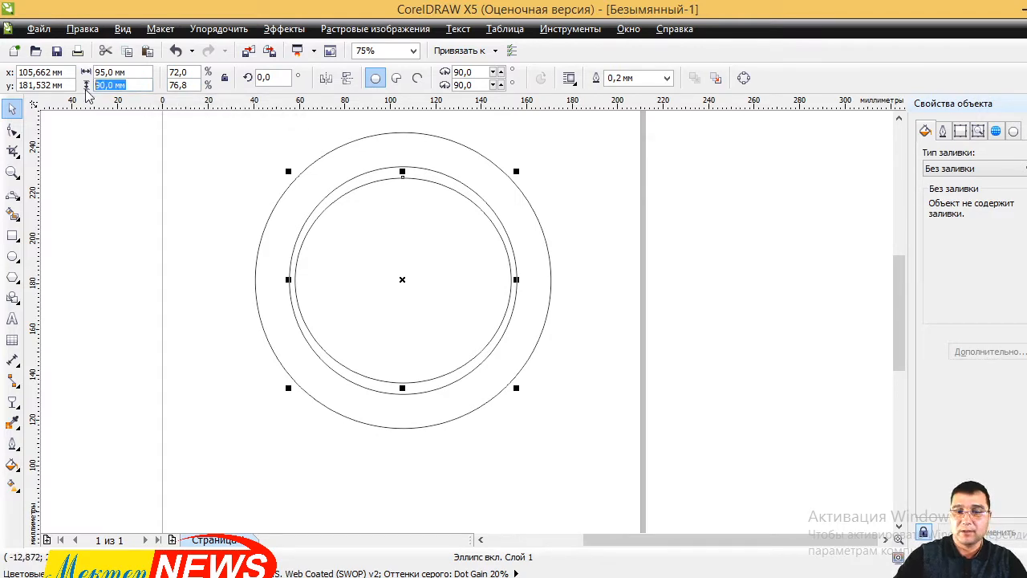
type("95")
key("Return")
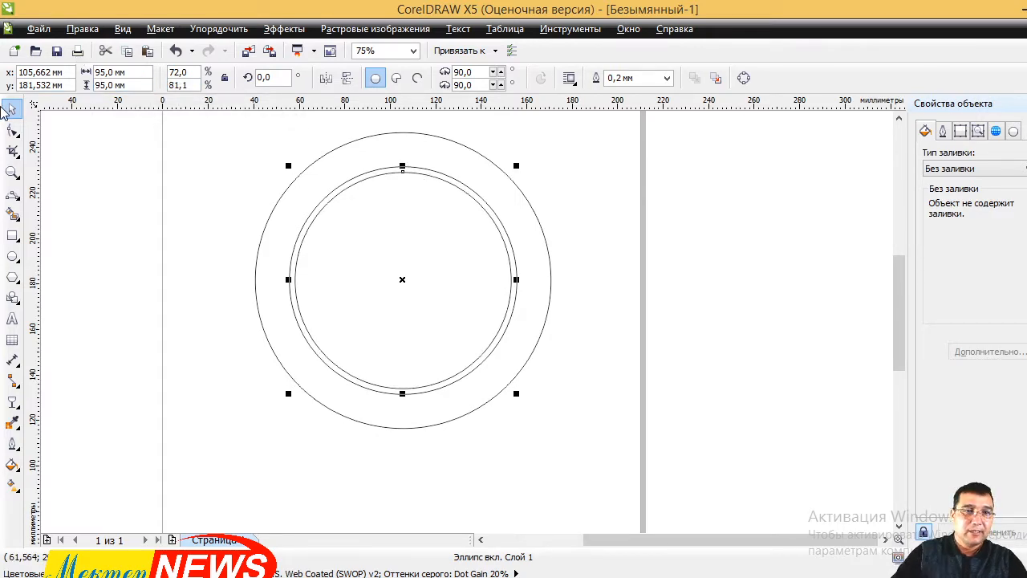
- Copy and paste the 130 mm circle in place and set the copy's width and height to 135 mm
left_click(190, 215)
left_click(284, 194)
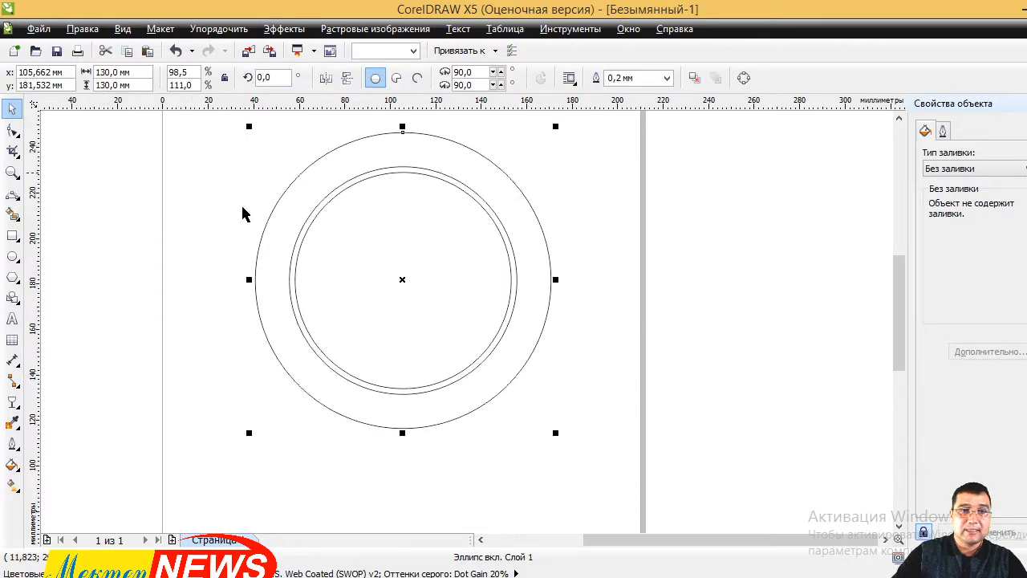
left_click(128, 51)
left_click(147, 51)
left_click(139, 72)
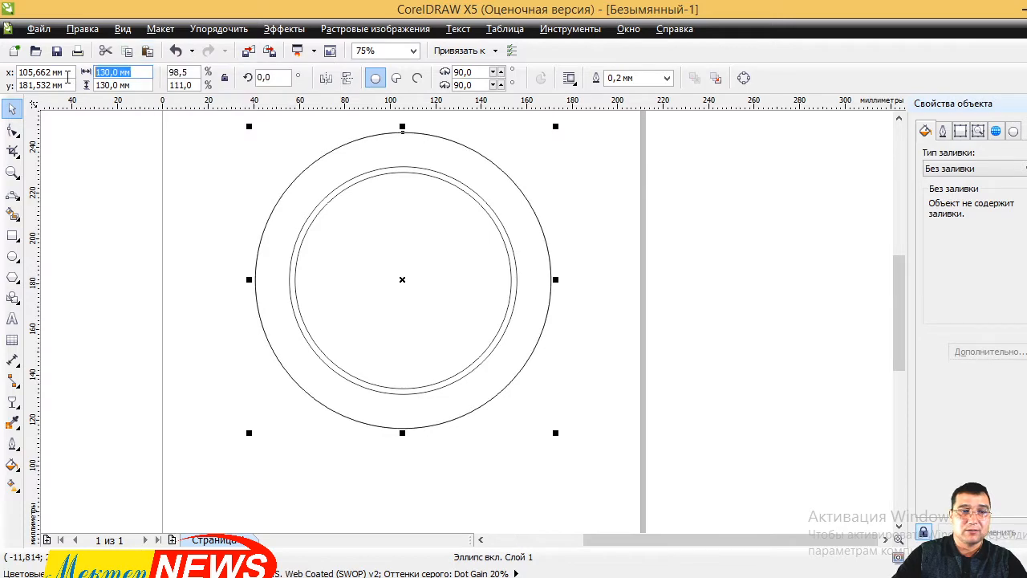
type("135")
key("Return")
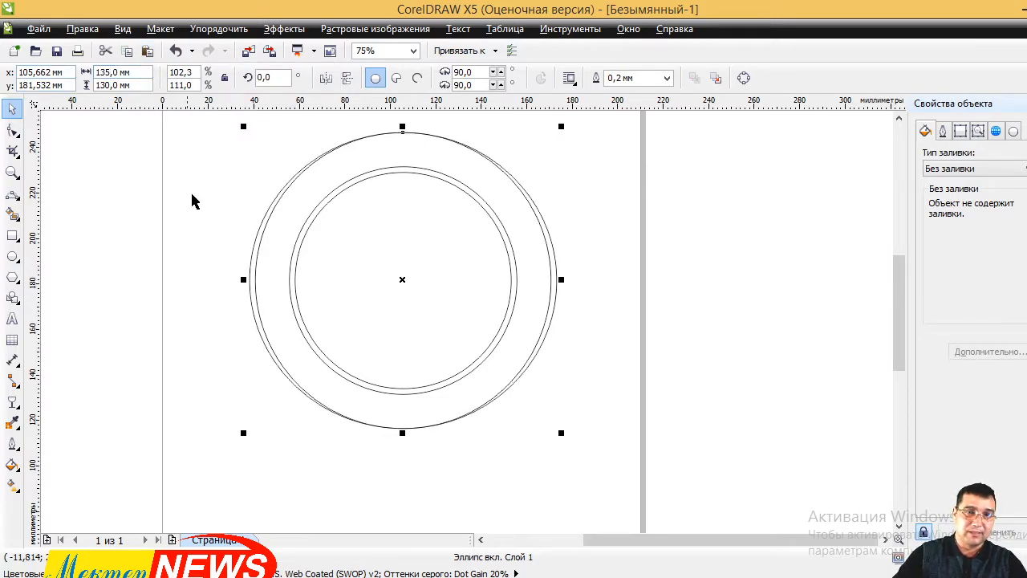
left_click_drag(150, 83, 87, 87)
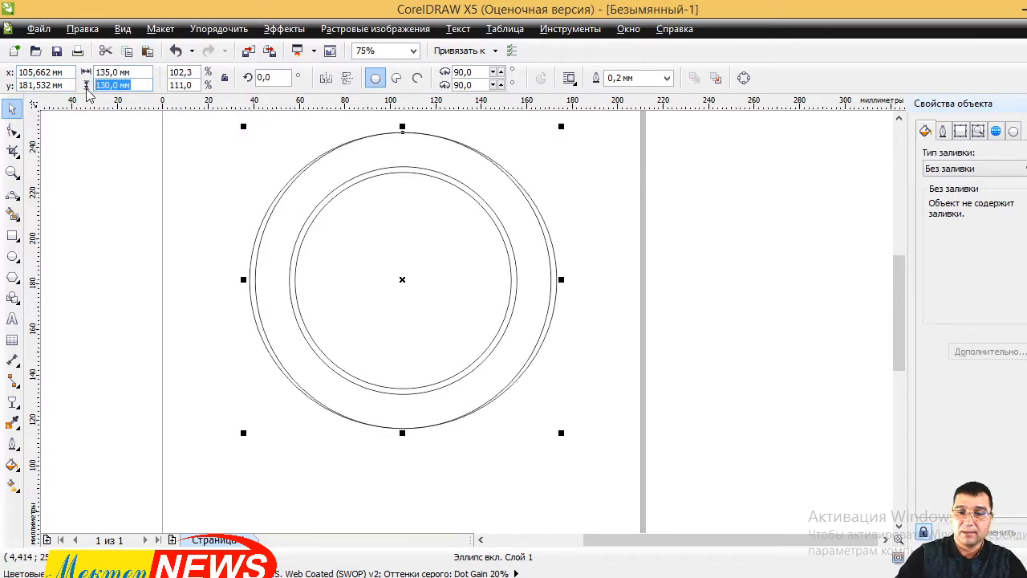
type("135")
key("Return")
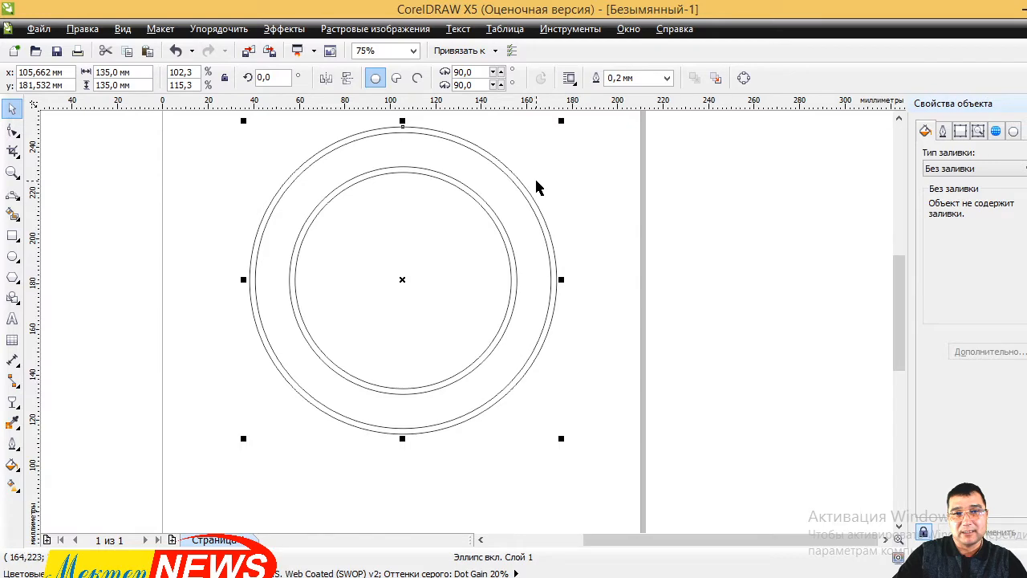
- Send the 135 mm circle to the back, behind the other circles
right_click(508, 167)
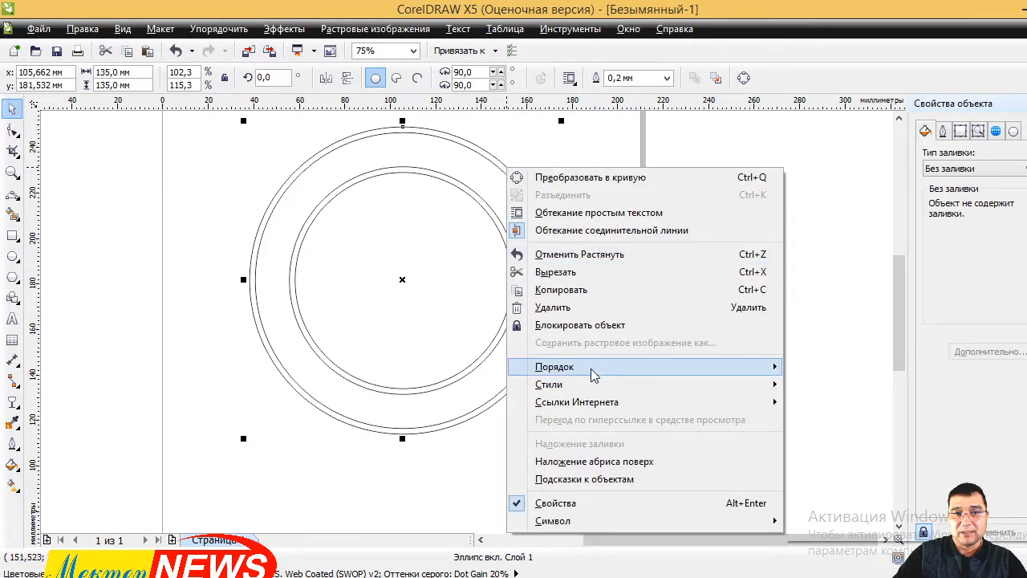
mouse_move(592, 366)
left_click(884, 391)
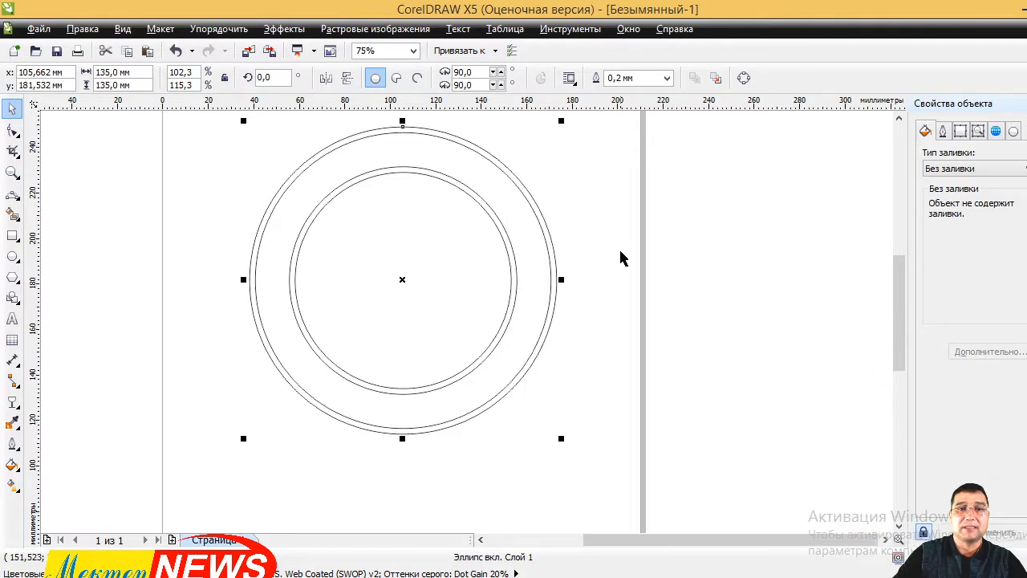
left_click(655, 221)
left_click(418, 173)
left_click(619, 282)
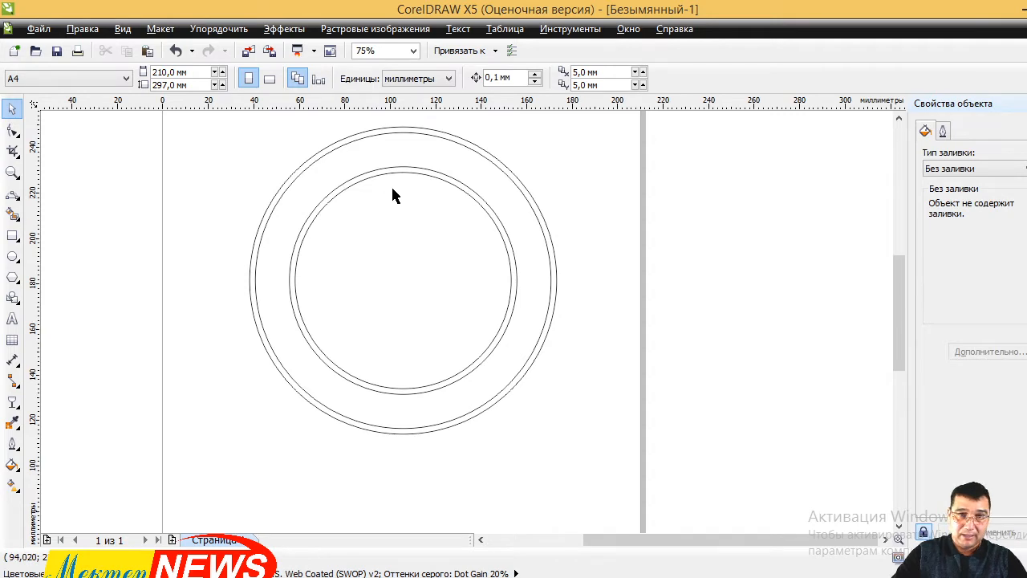
- Fill the 135 mm circle and the 100 mm circle with black
left_click(413, 128)
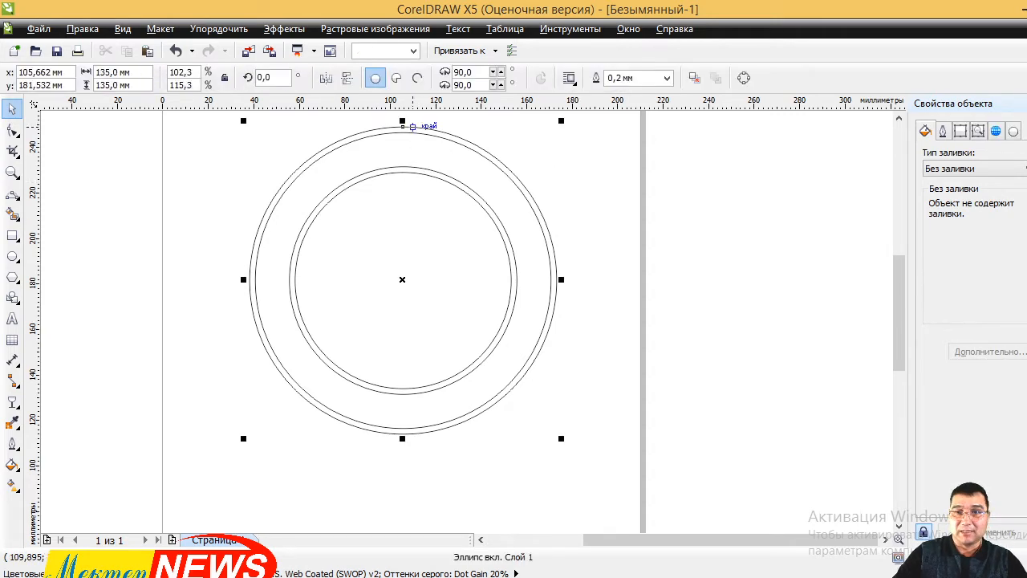
left_click(1026, 138)
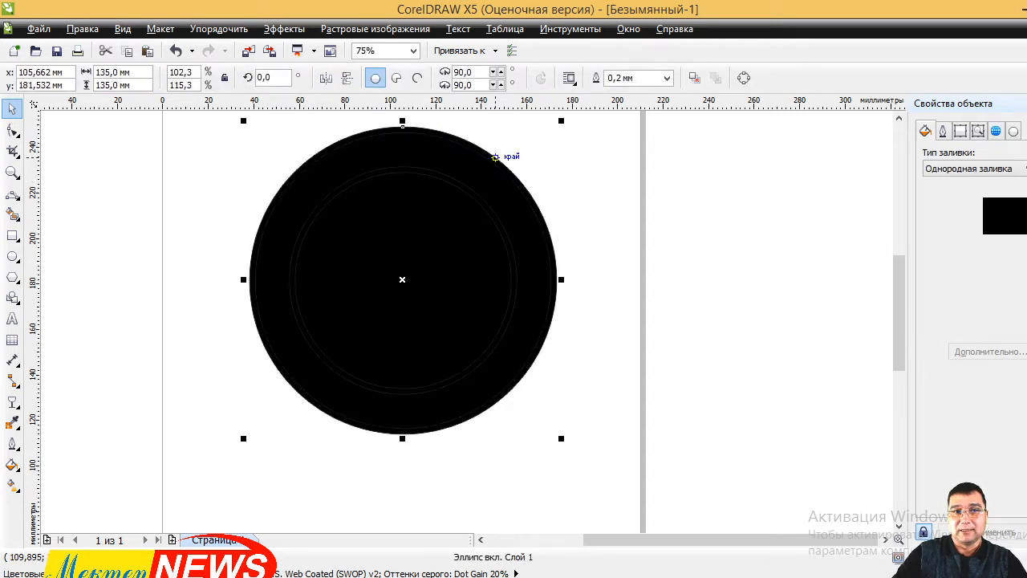
left_click(598, 201)
left_click(403, 166)
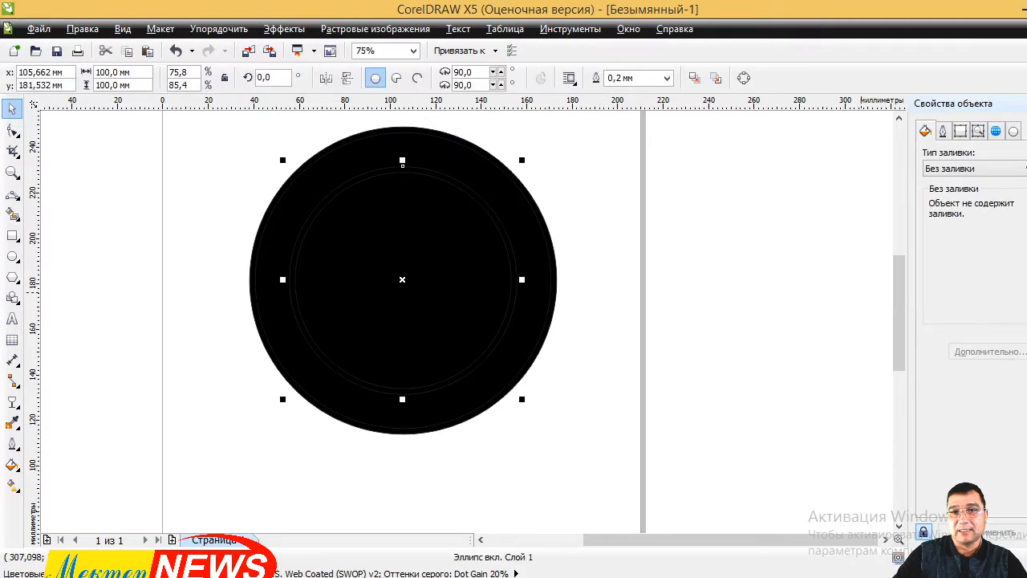
left_click(1026, 301)
left_click(581, 163)
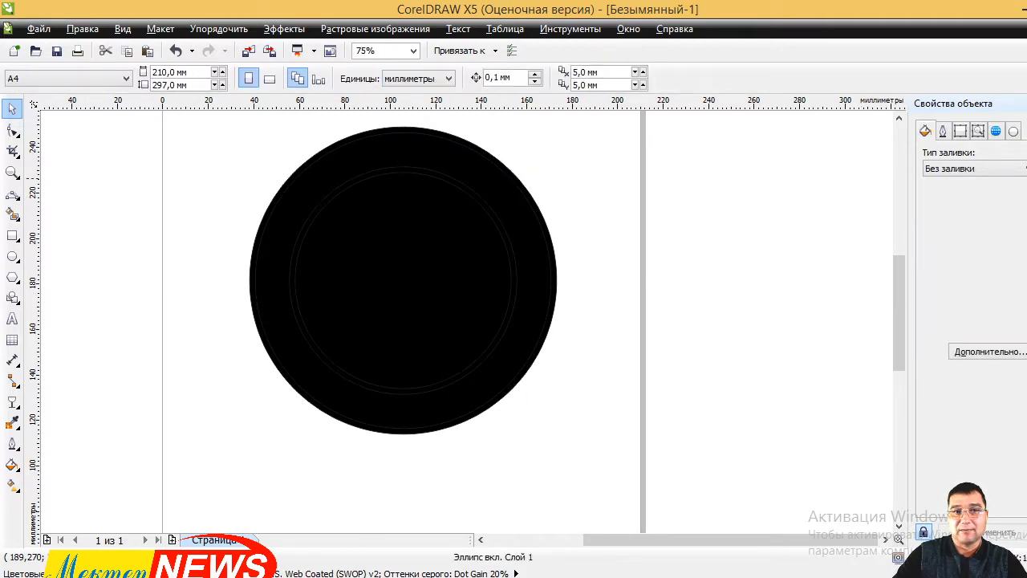
- Fill the 130 mm circle with pale yellow
left_click(492, 163)
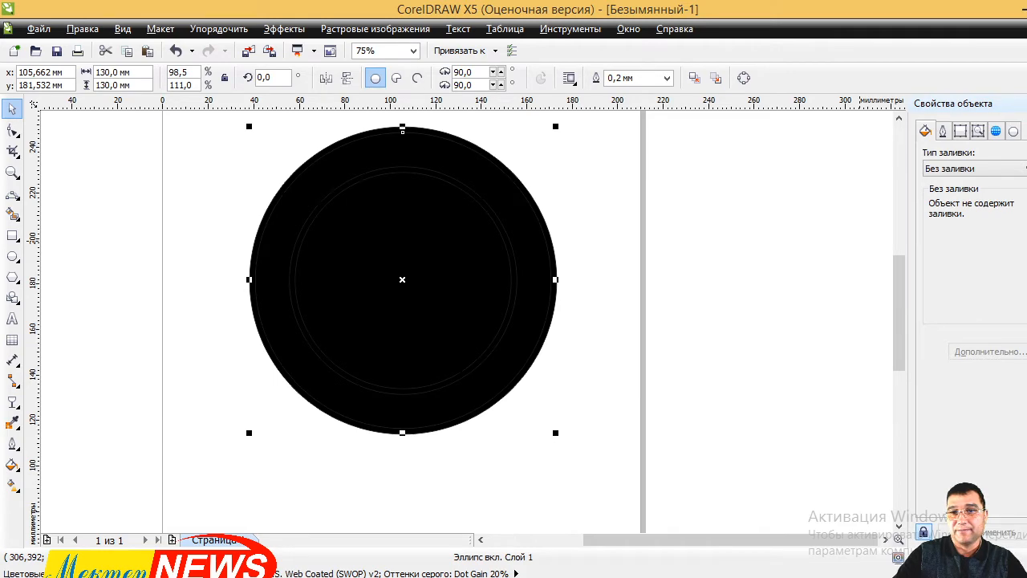
left_click(1026, 281)
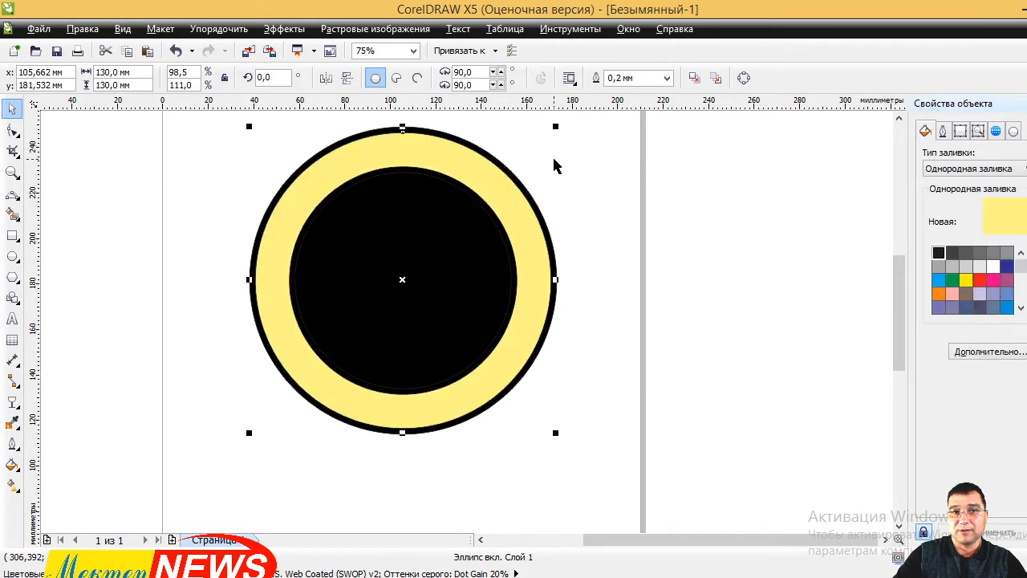
left_click(723, 228)
left_click(534, 235)
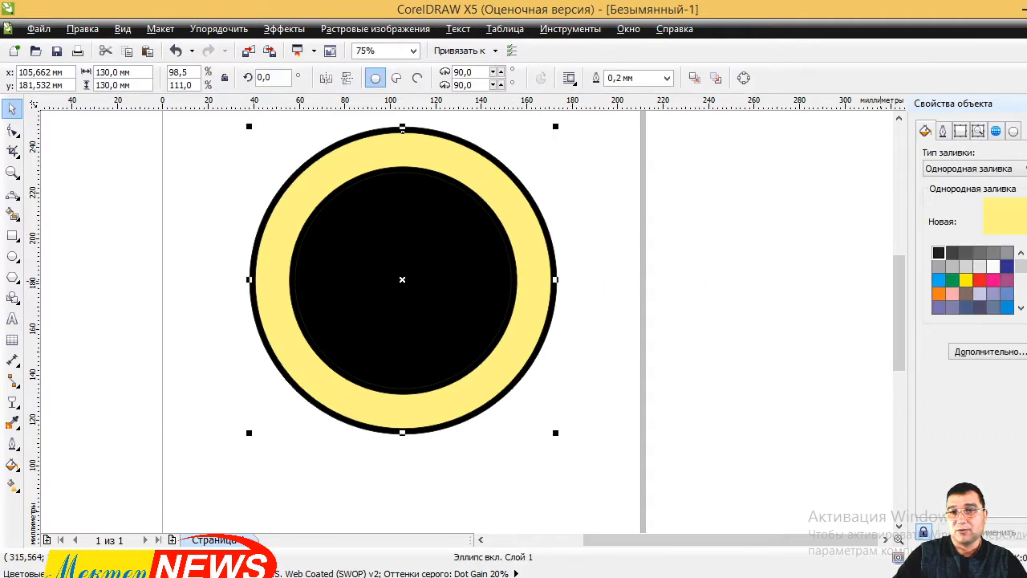
- Fill the innermost 95 mm circle with blue
left_click(430, 267)
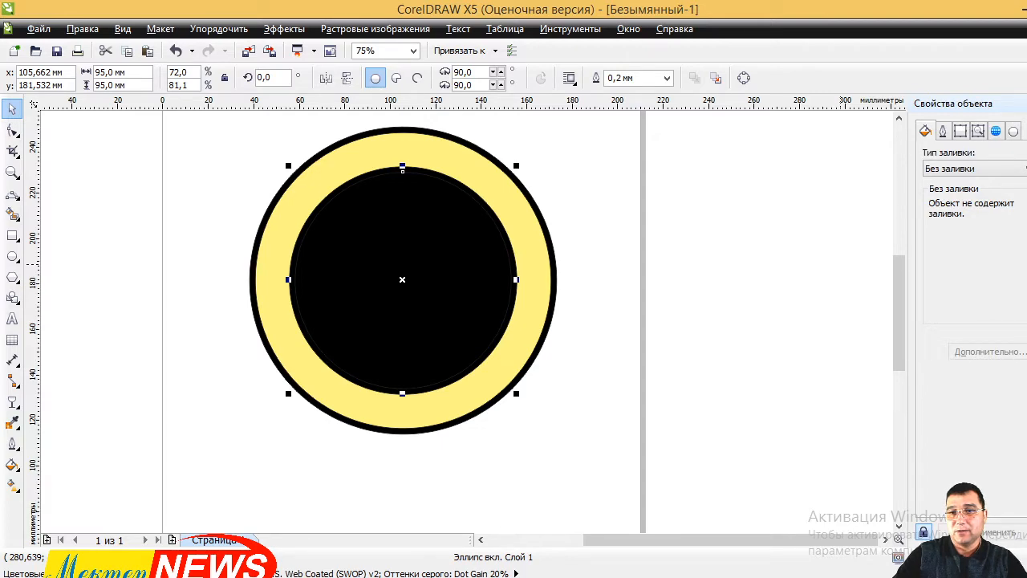
left_click(713, 197)
left_click(426, 244)
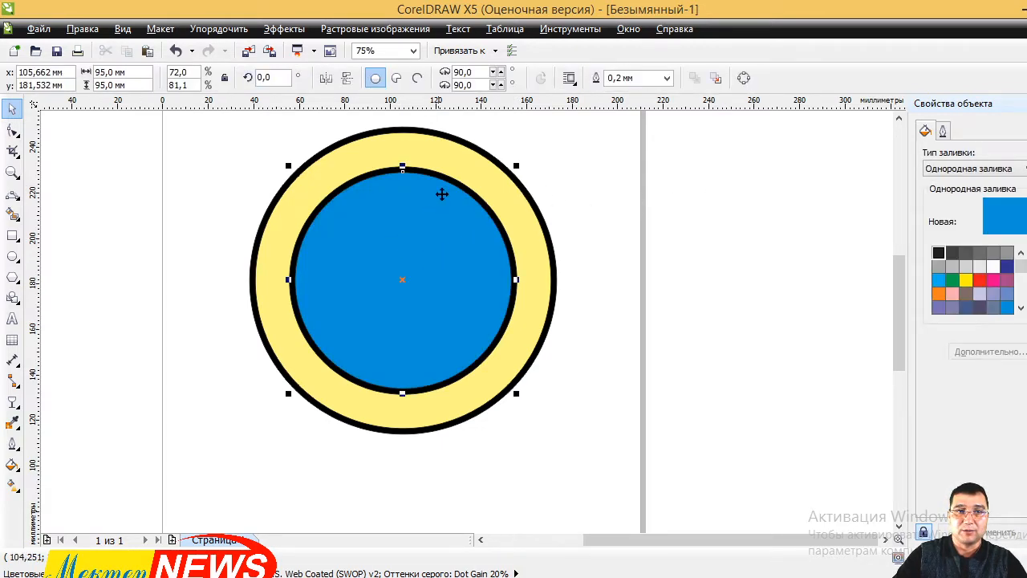
- Fill the 130 mm circle with the same blue as the innermost circle
left_click(462, 164)
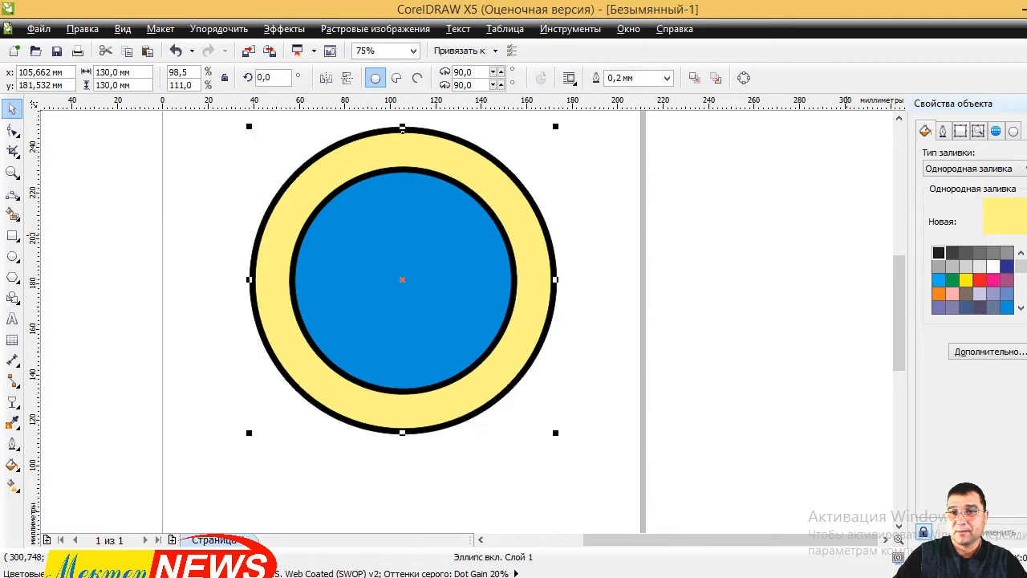
left_click(938, 279)
left_click(610, 209)
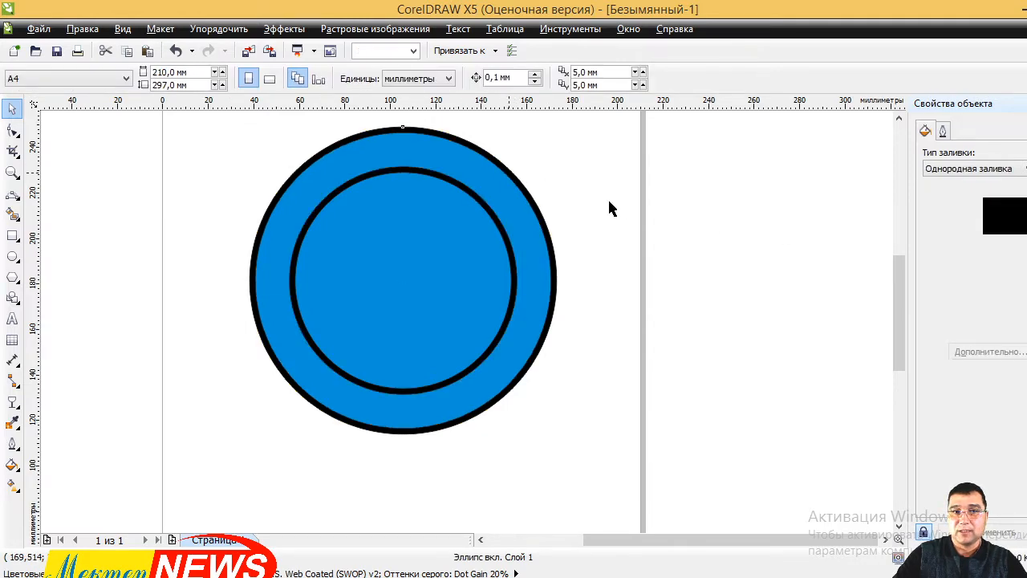
- Fill the 135 mm circle and the 100 mm circle with dark blue so both form dark blue rims
left_click(509, 173)
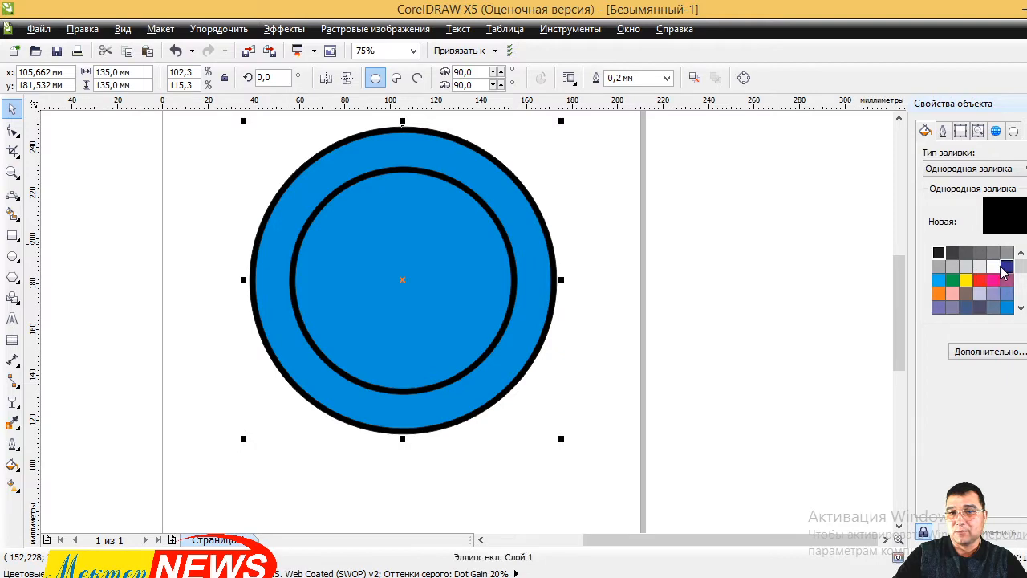
left_click(1008, 265)
left_click(503, 238)
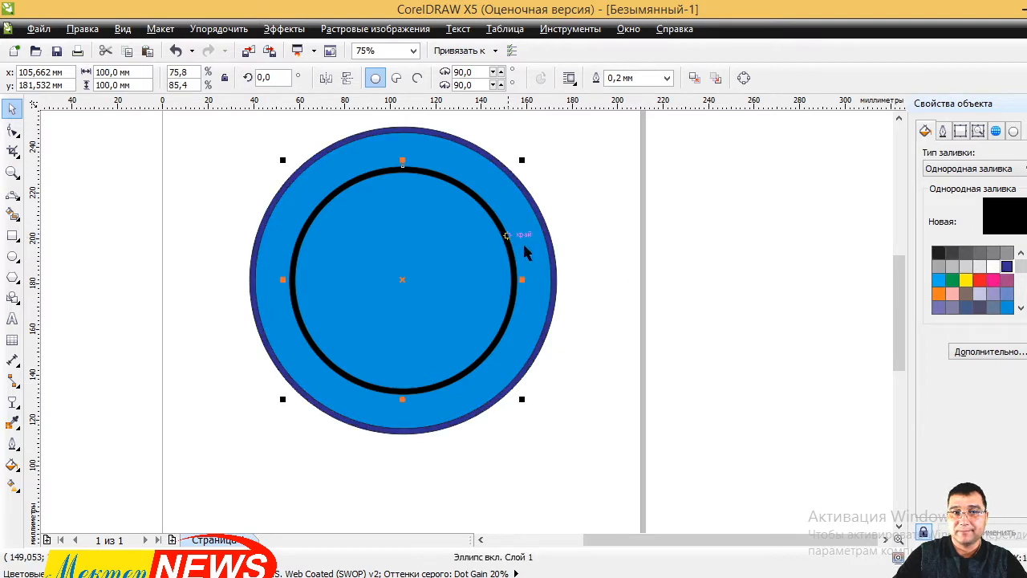
right_click(1008, 273)
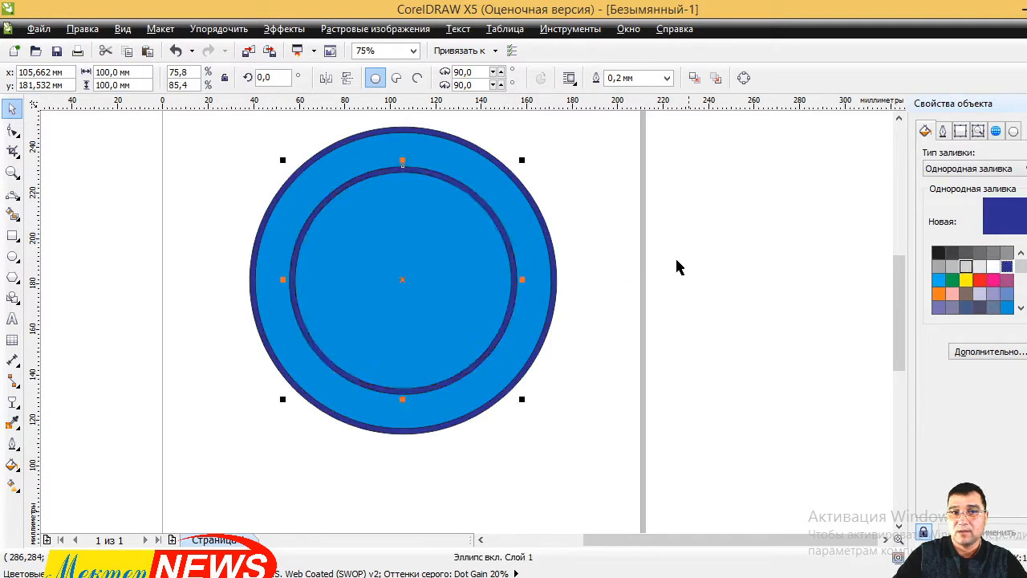
- Fill the 130 mm circle with white
left_click(676, 264)
left_click(498, 202)
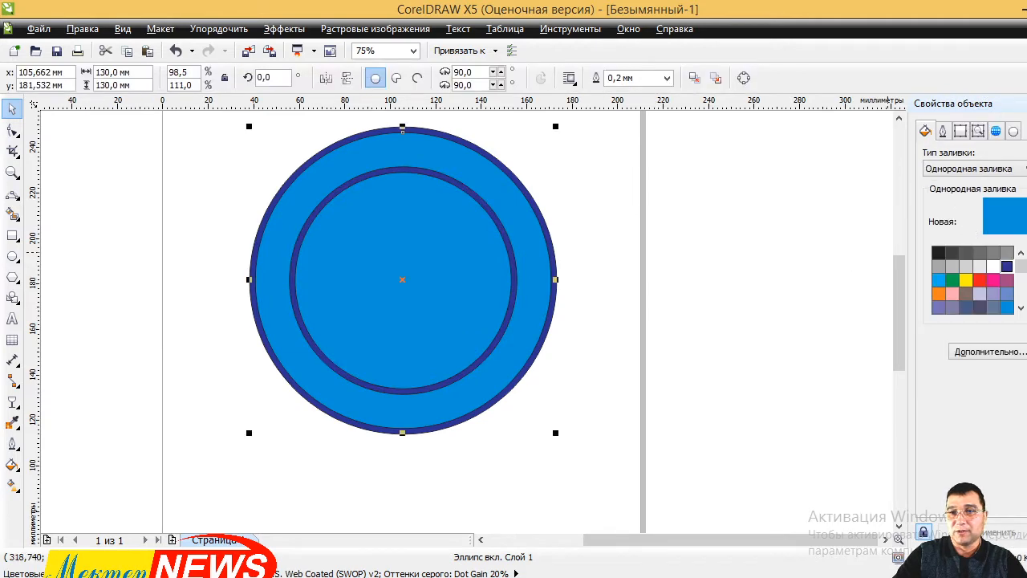
left_click(996, 266)
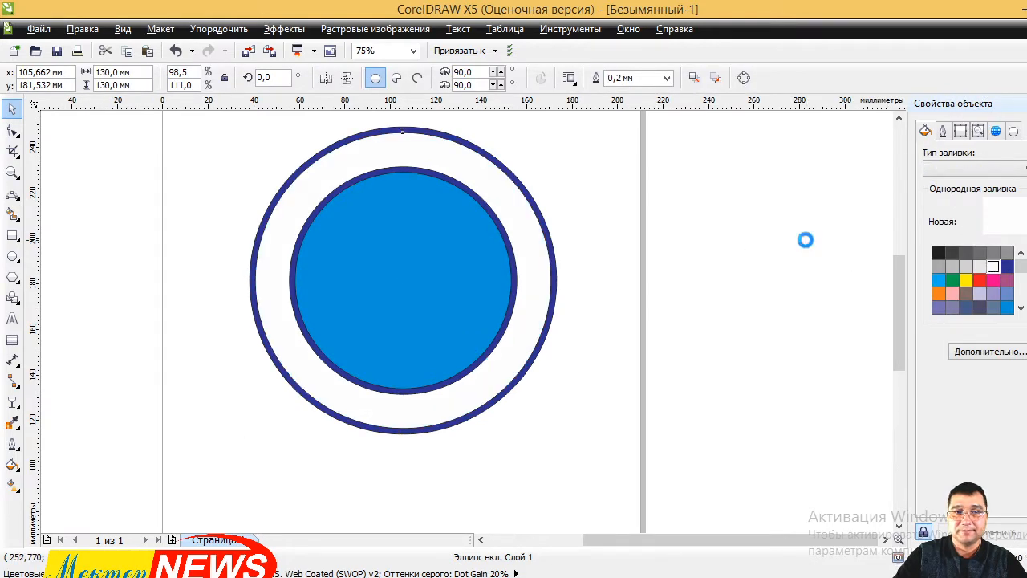
left_click(201, 314)
- Add an artistic text line reading "Бұл менің алғашқы логотипім" across the upper part of the emblem
left_click(13, 321)
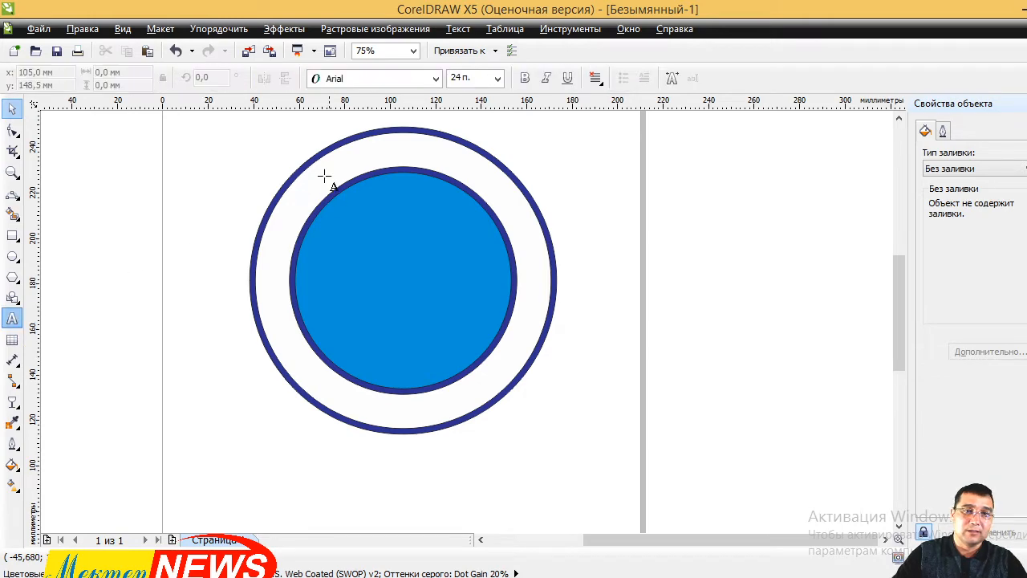
left_click(273, 149)
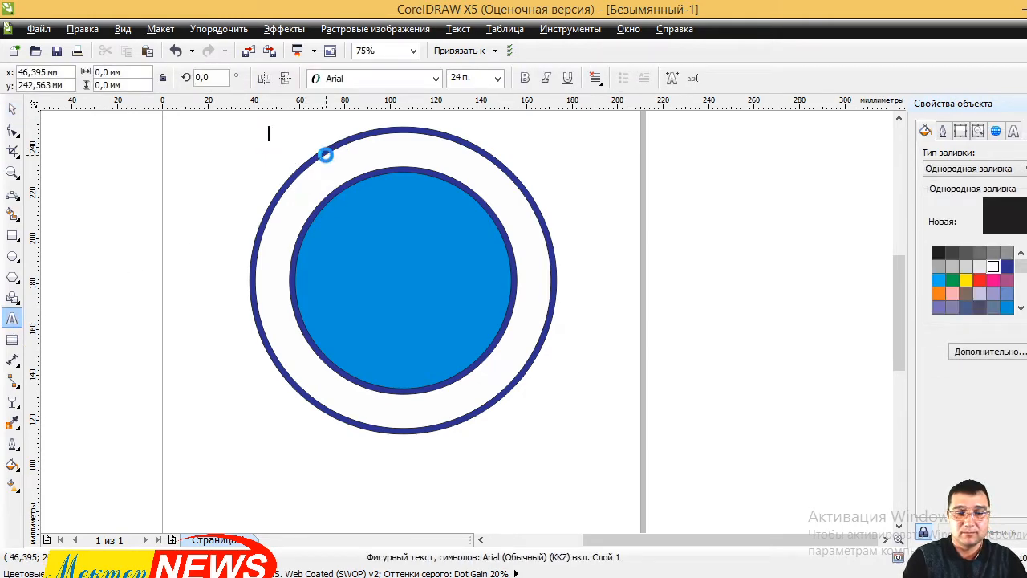
type("Бұл менің алдғ")
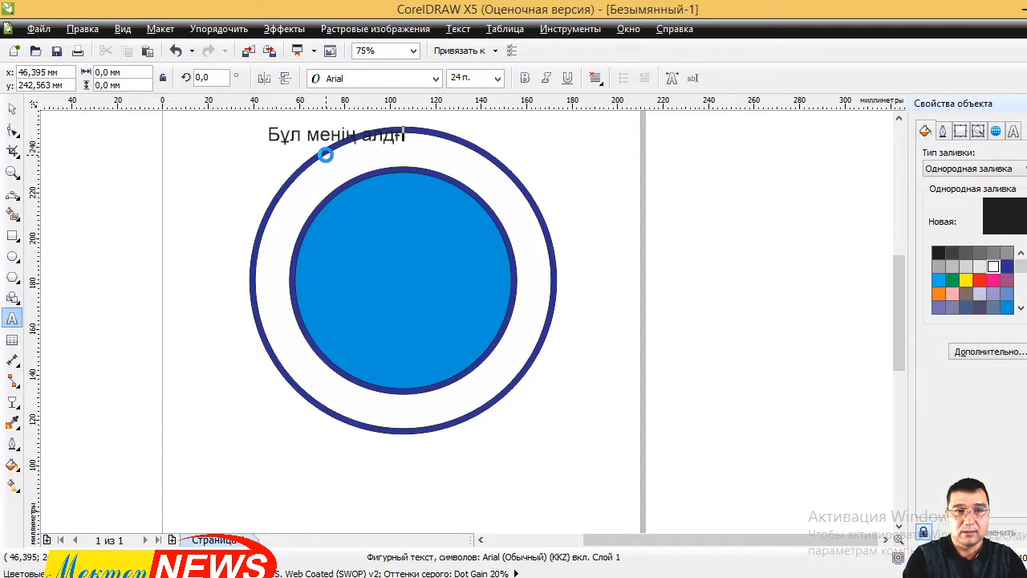
key("BackSpace")
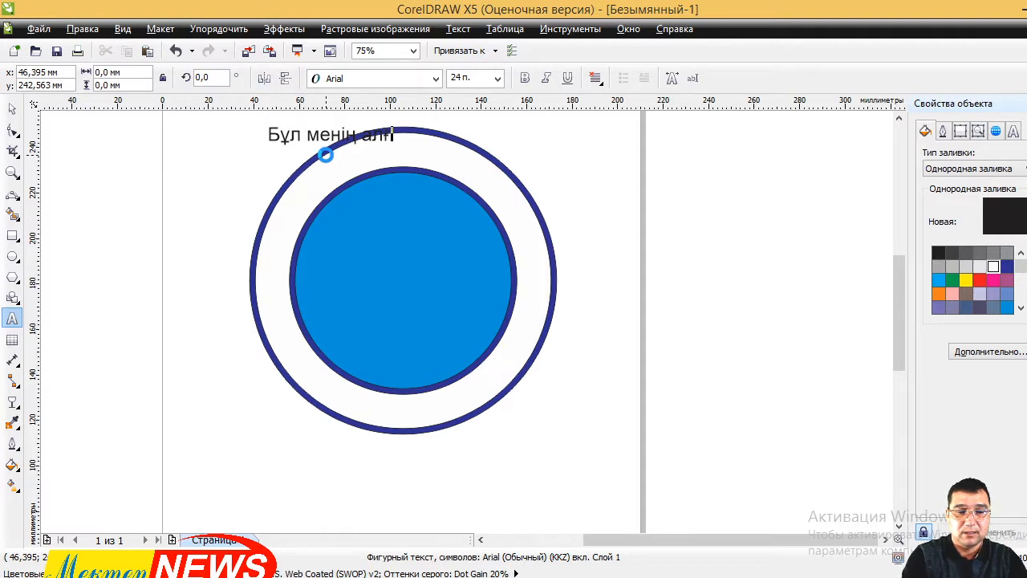
type("ғашқы")
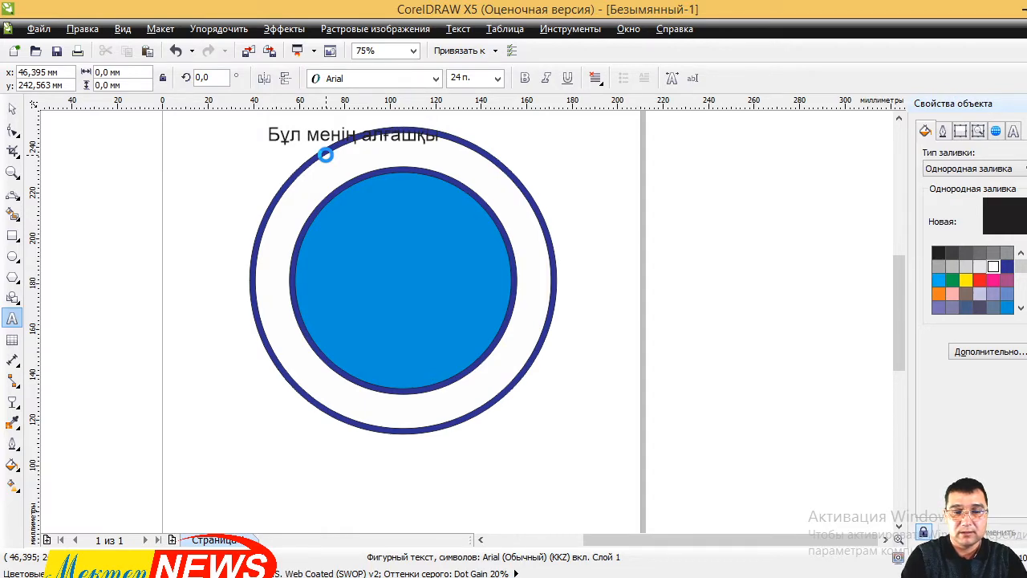
type(" лого")
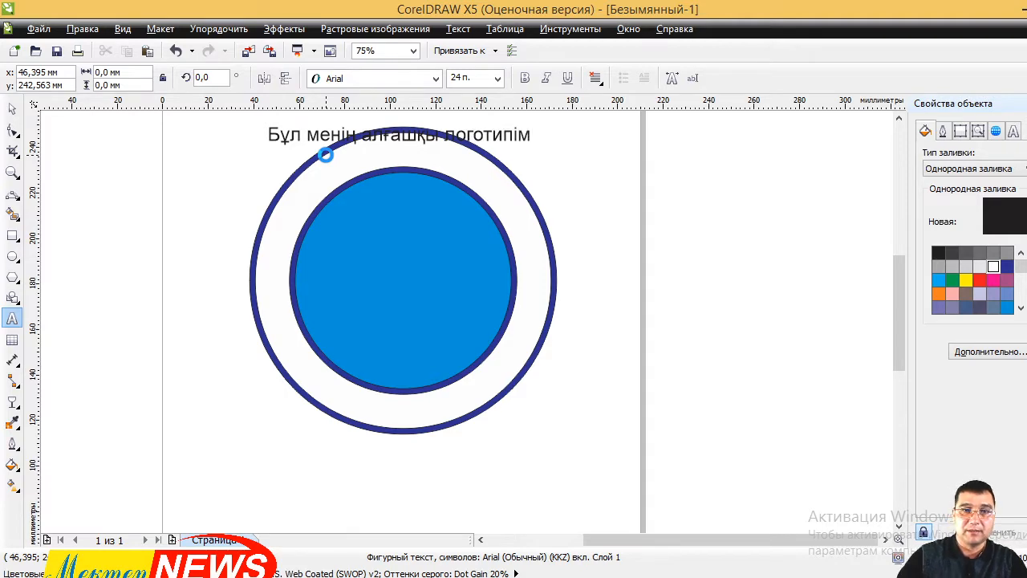
type("типім")
- Scale the inscription up to about 38 pt and centre it over the upper part of the emblem
left_click(12, 109)
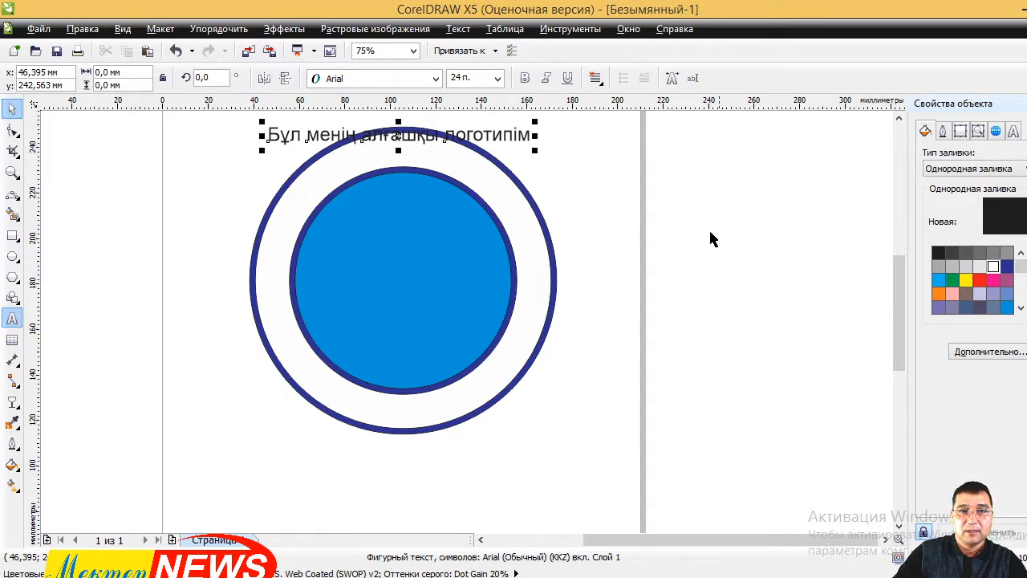
left_click_drag(534, 150, 690, 161)
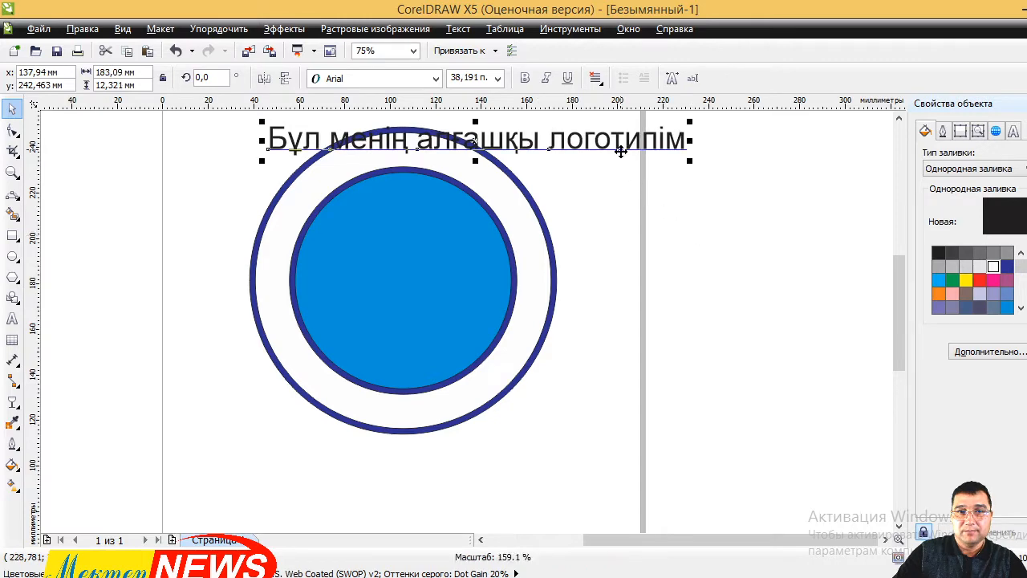
left_click_drag(621, 151, 552, 161)
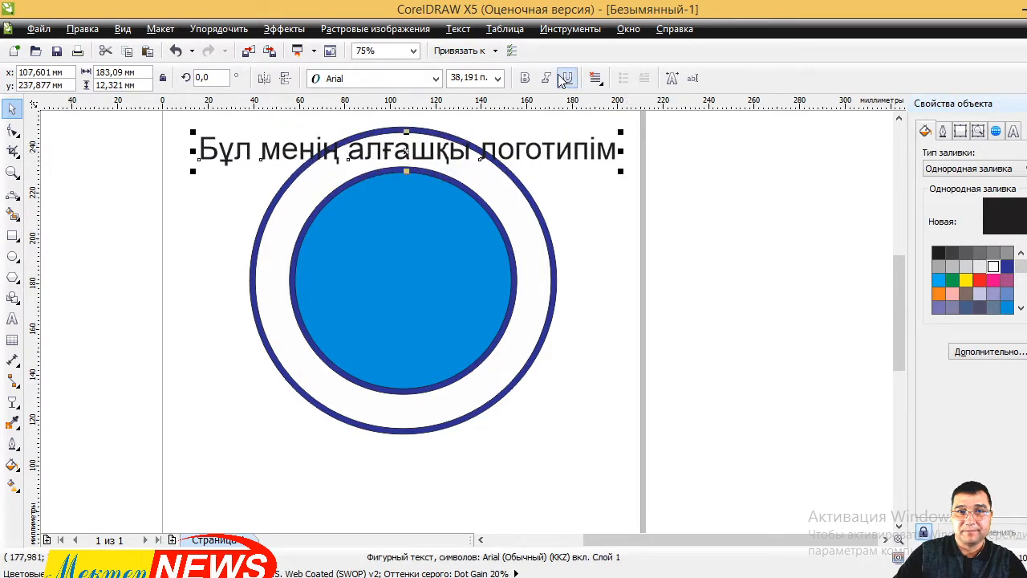
- Make the inscription bold and change its font to Sanasoft Taurus Heavy.kz
left_click(525, 77)
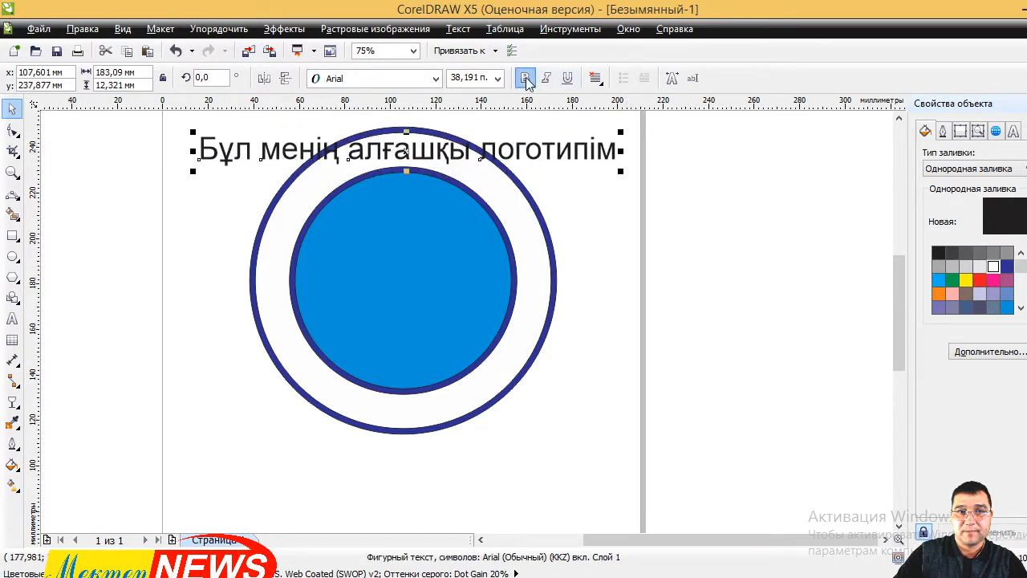
left_click(436, 79)
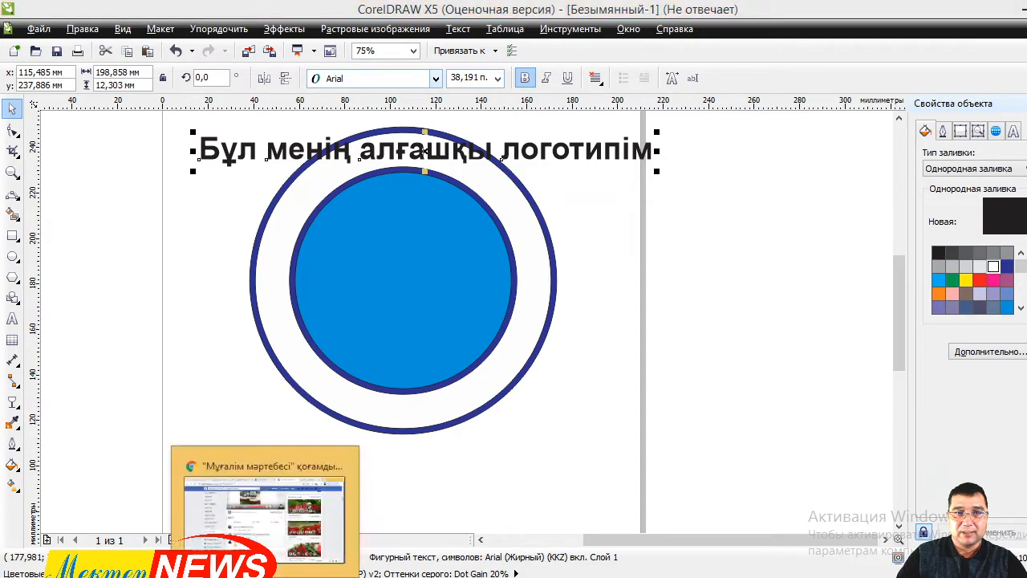
left_click(261, 575)
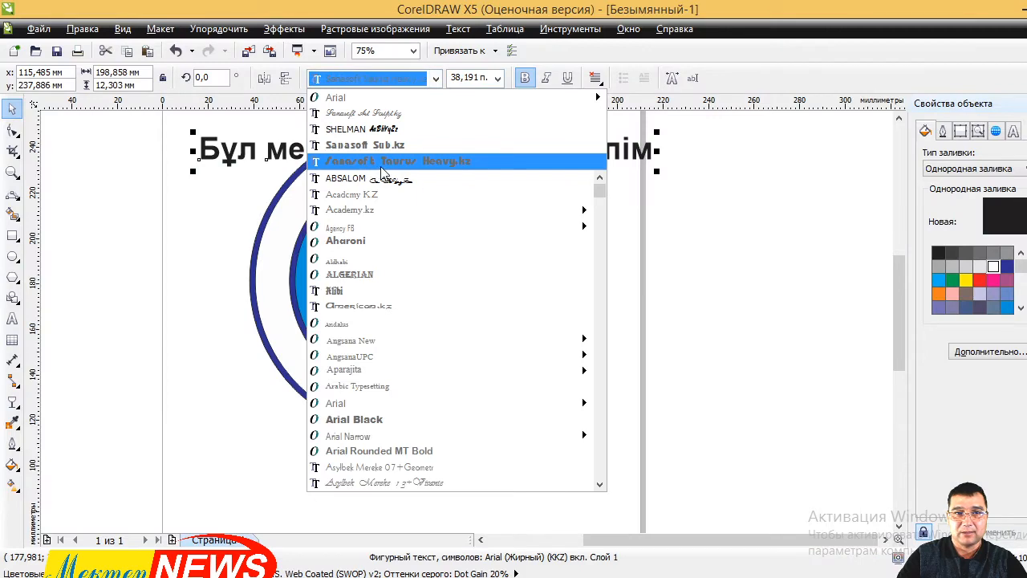
left_click(365, 163)
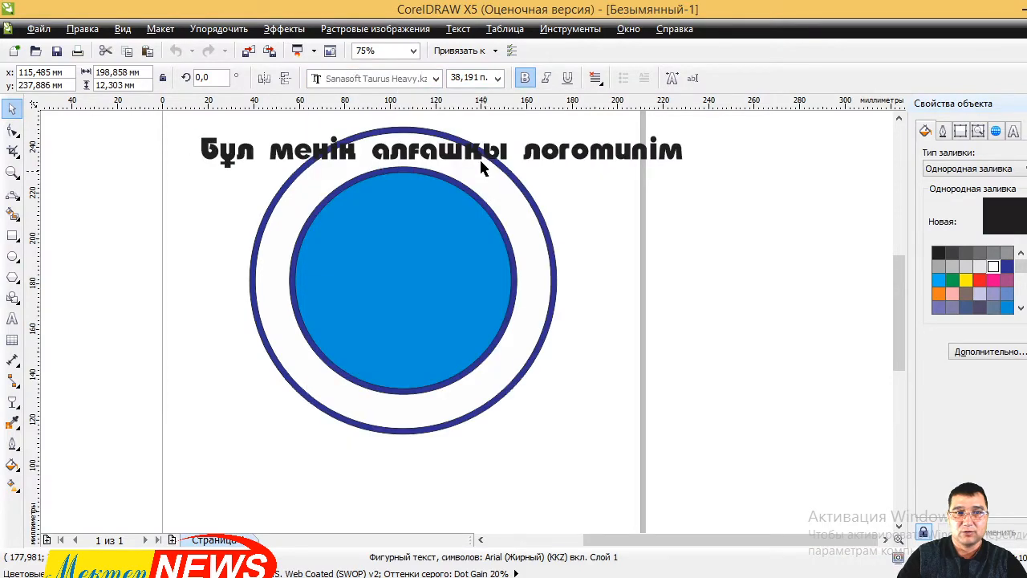
left_click(436, 78)
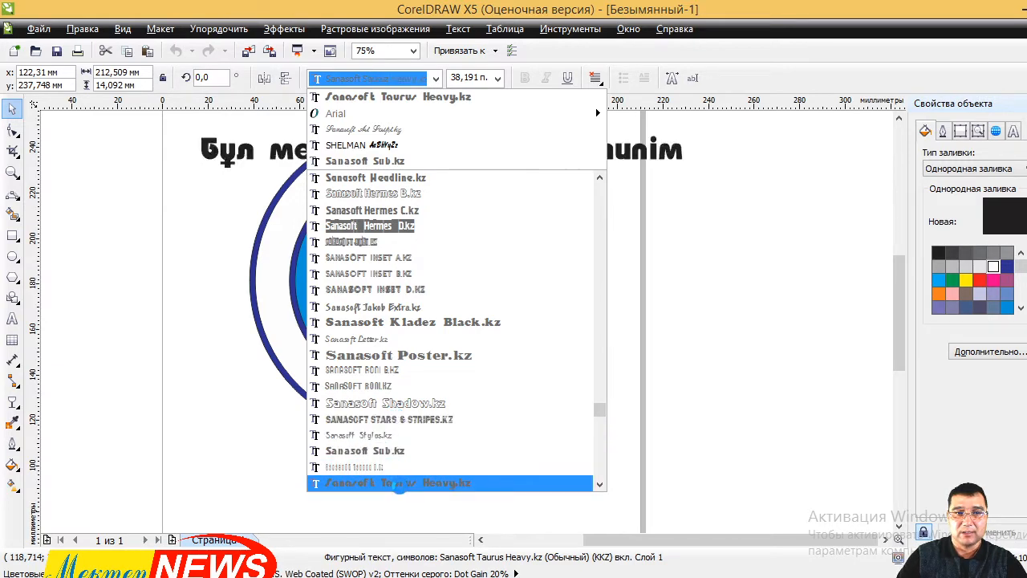
left_click(399, 484)
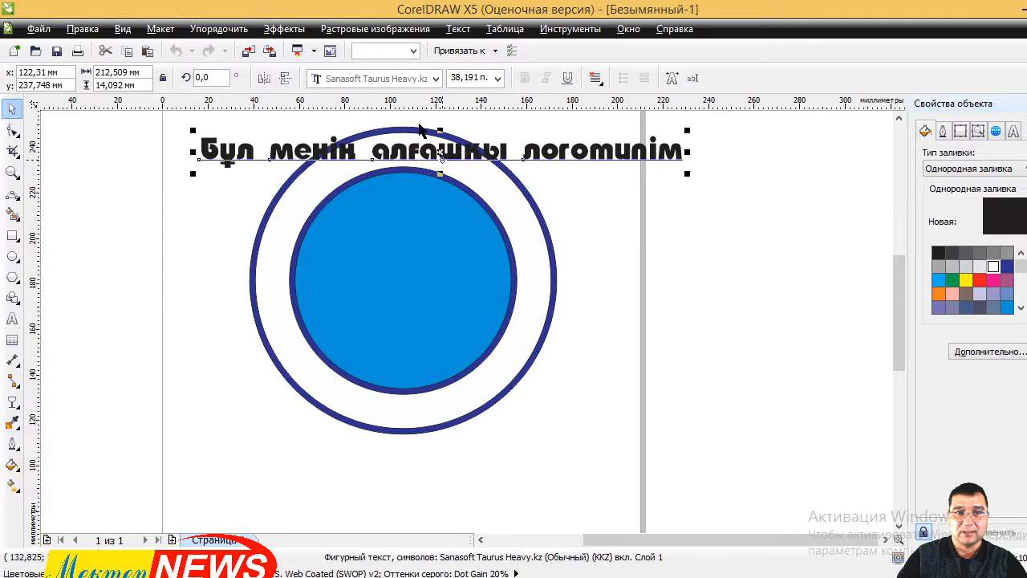
- Fit the inscription to a path along the inside of the white 130 mm circle
left_click(472, 34)
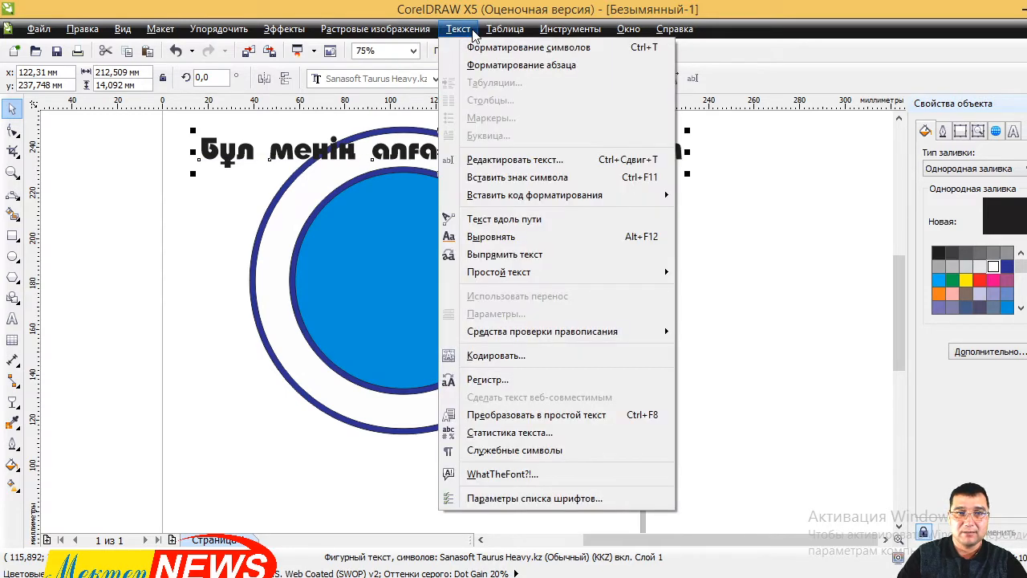
left_click(518, 228)
left_click(419, 150)
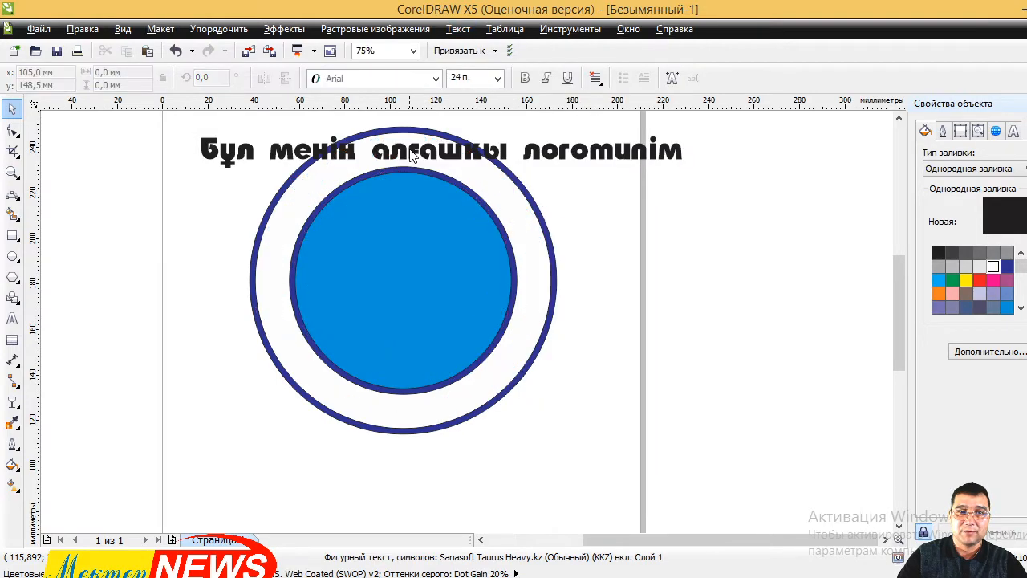
- Shift the curved inscription inward to an offset of about 3.7 mm so it sits midway in the white ring
scroll(418, 152, "up", 2)
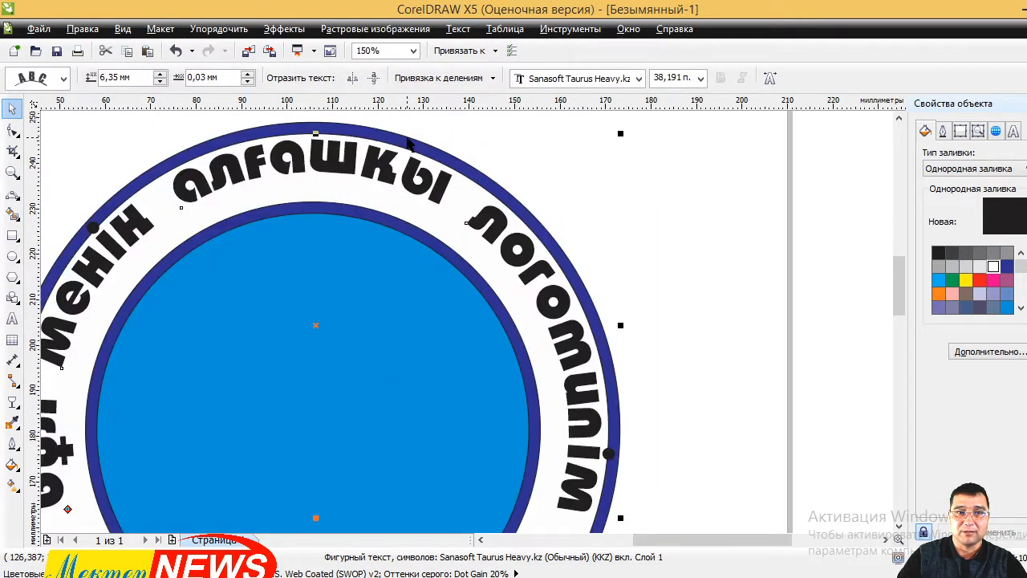
left_click_drag(334, 160, 357, 166)
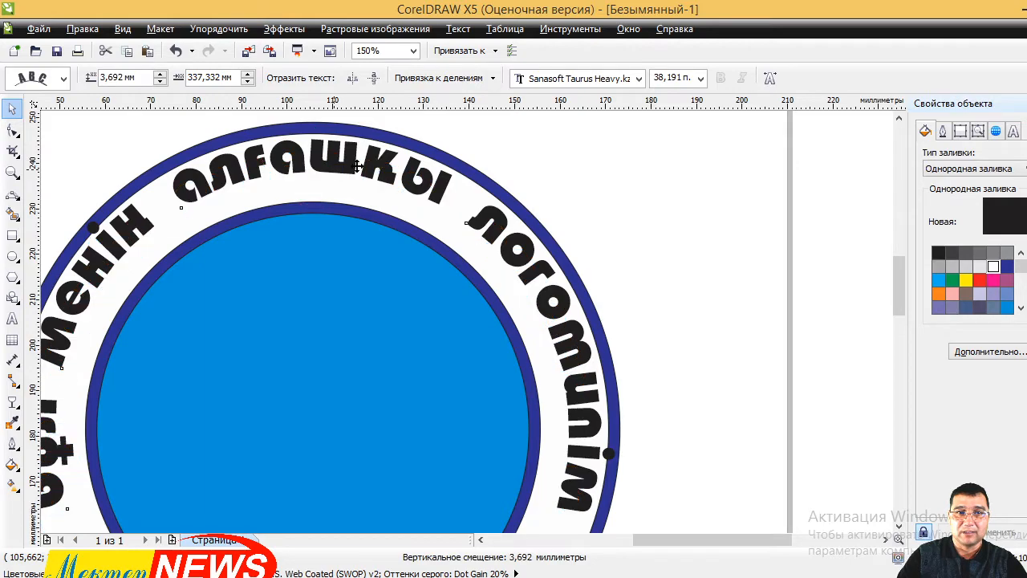
left_click(525, 152)
scroll(399, 179, "down", 2)
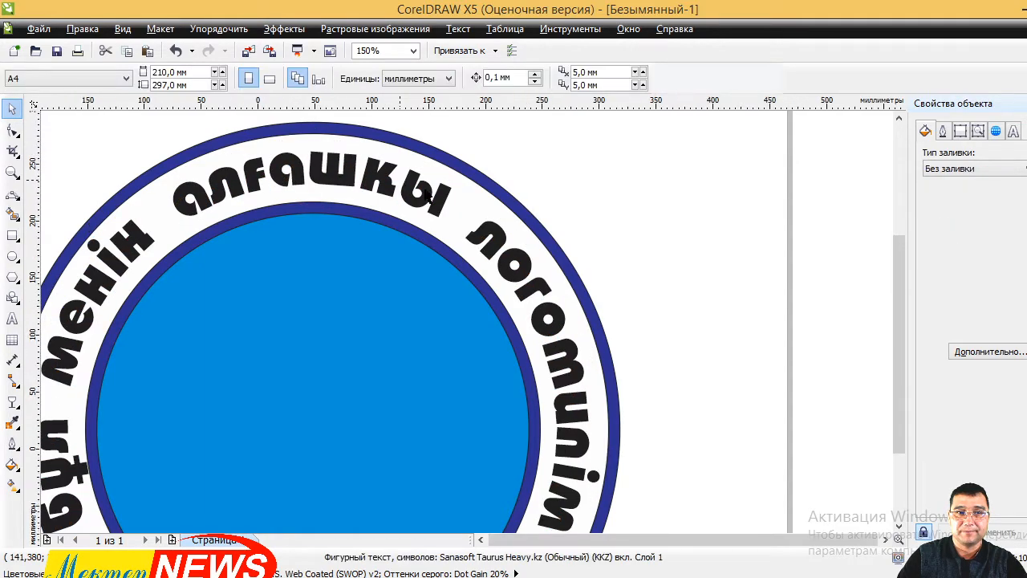
scroll(458, 187, "up", 1)
left_click(317, 163)
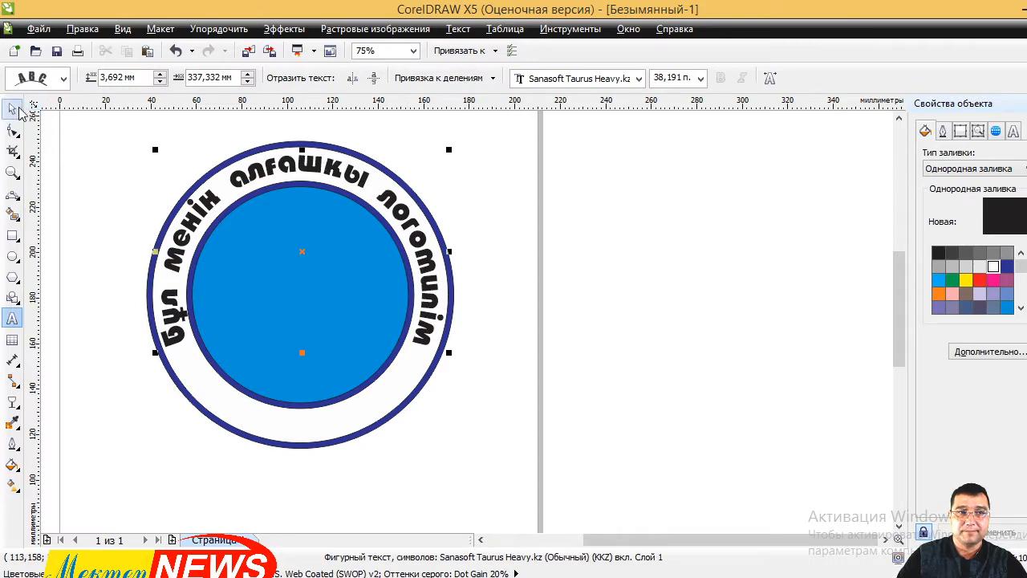
left_click(634, 78)
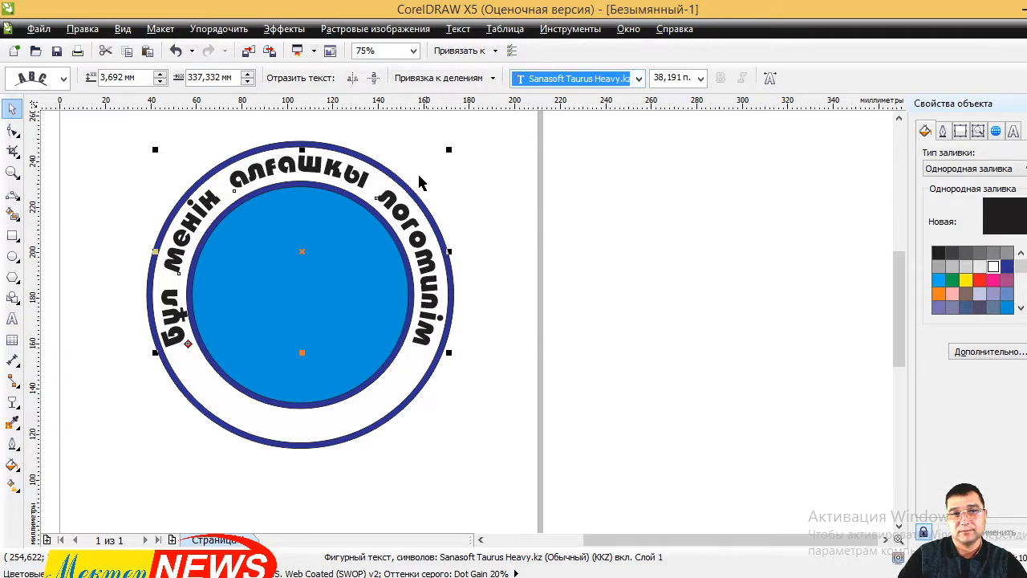
left_click(523, 238)
left_click(419, 243)
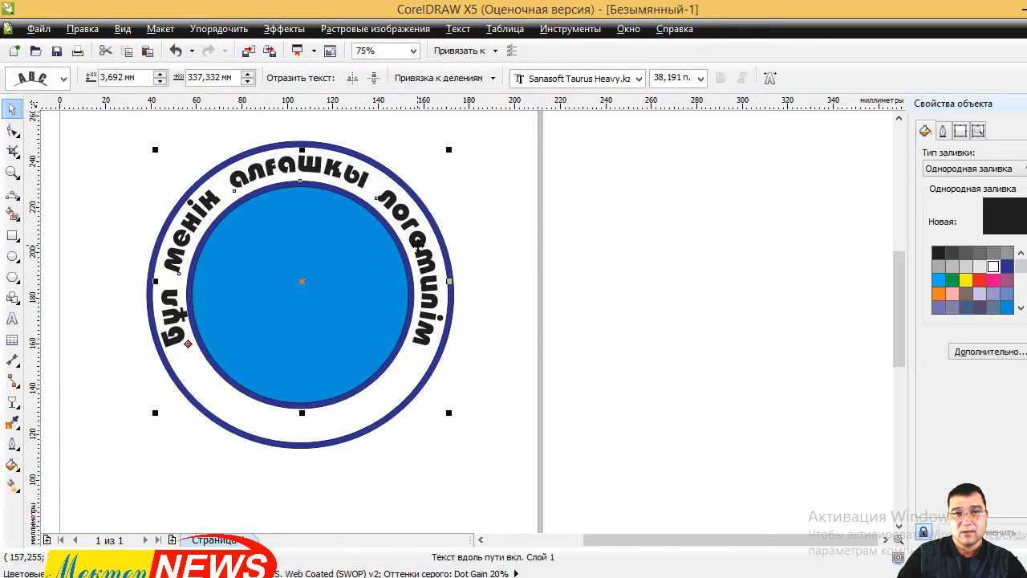
left_click(639, 79)
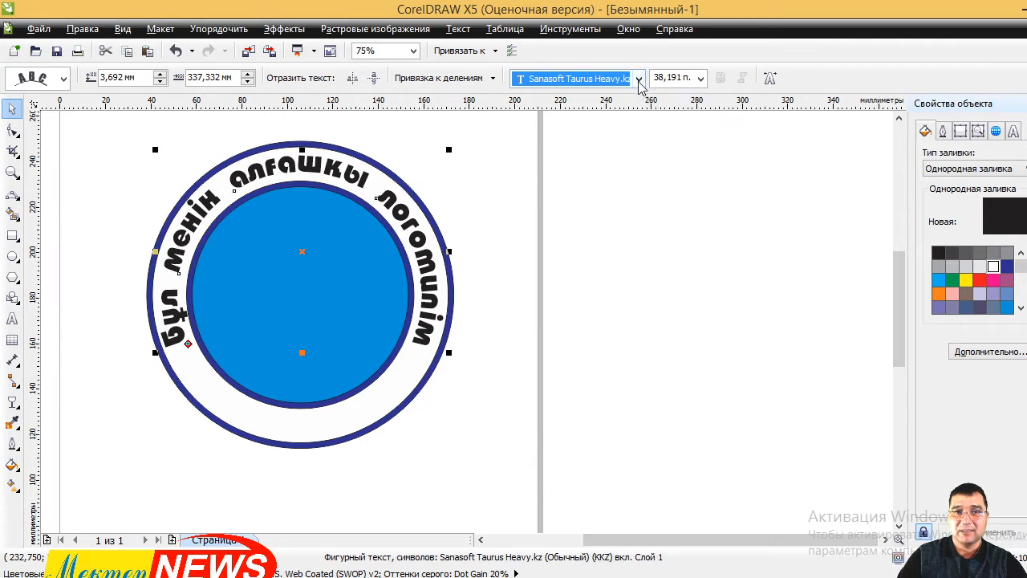
left_click(367, 178)
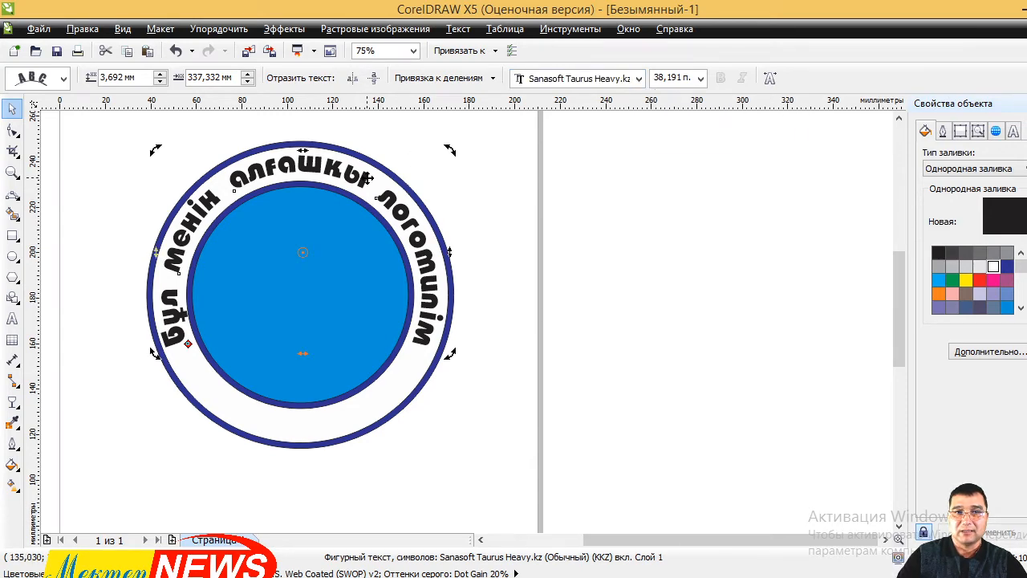
left_click(306, 166)
left_click(306, 166)
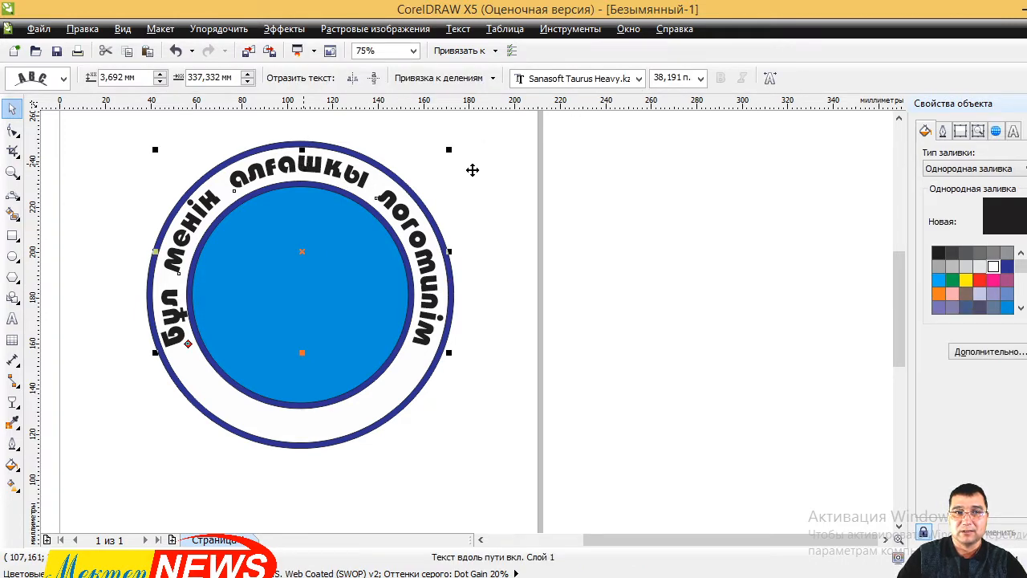
left_click(632, 81)
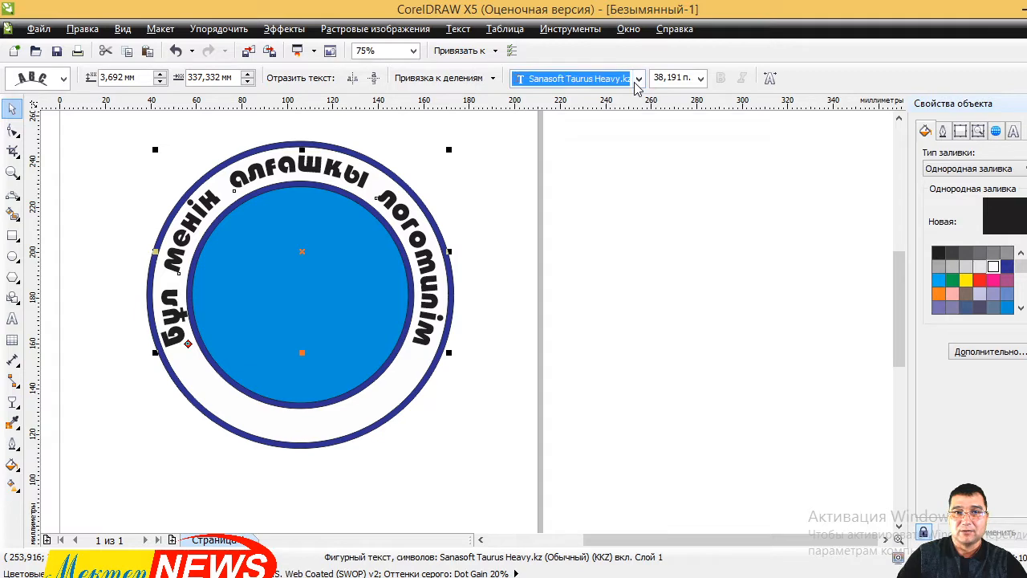
left_click(544, 171)
scroll(423, 208, "down", 3)
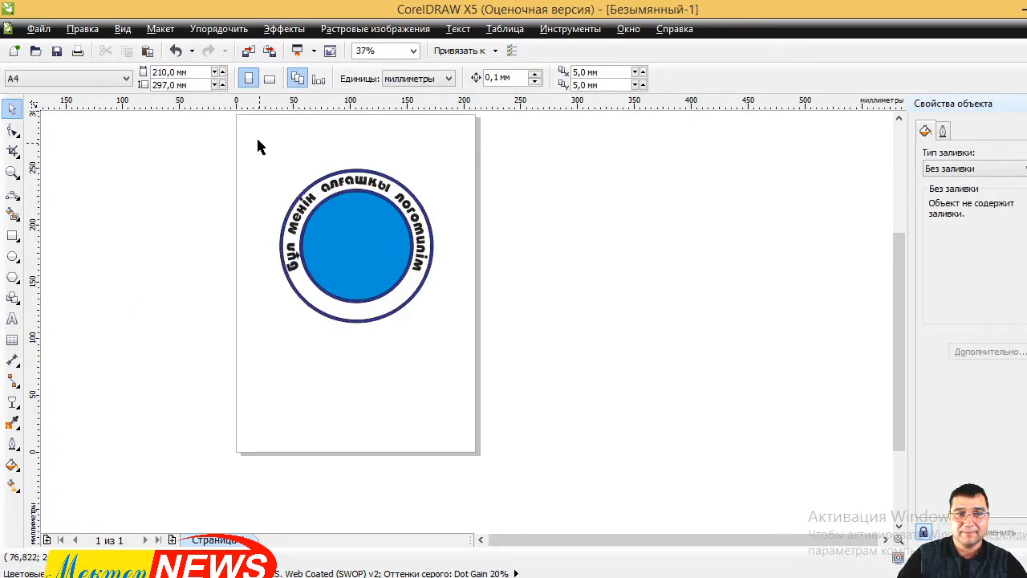
left_click_drag(256, 134, 514, 380)
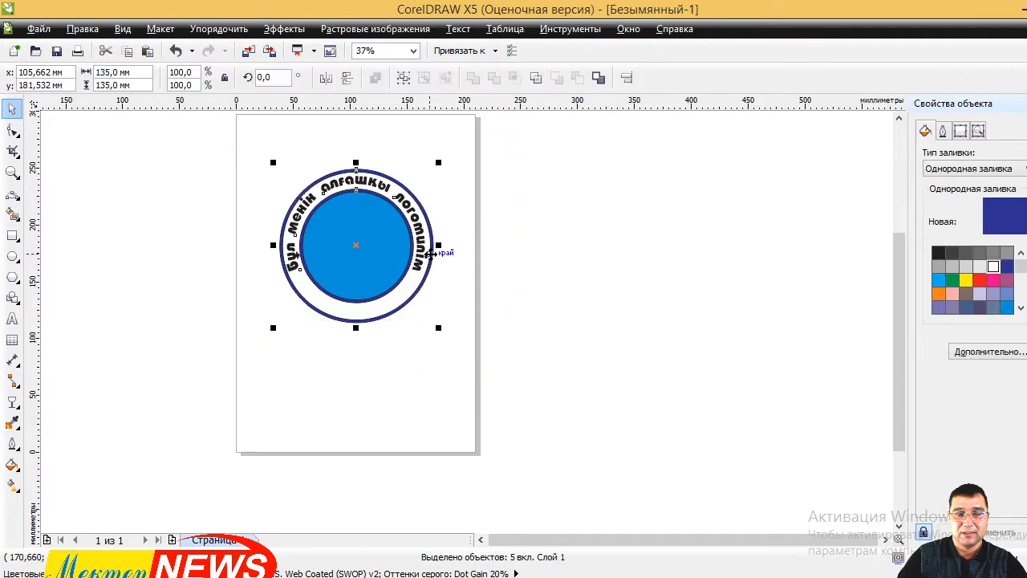
left_click(533, 212)
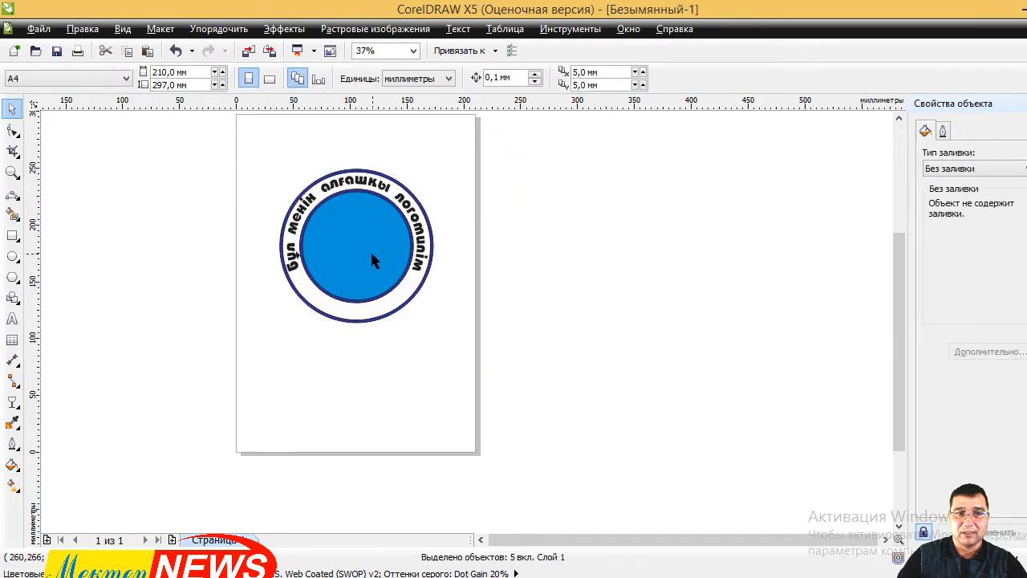
- Fill the innermost 95 mm circle with white
scroll(370, 250, "up", 2)
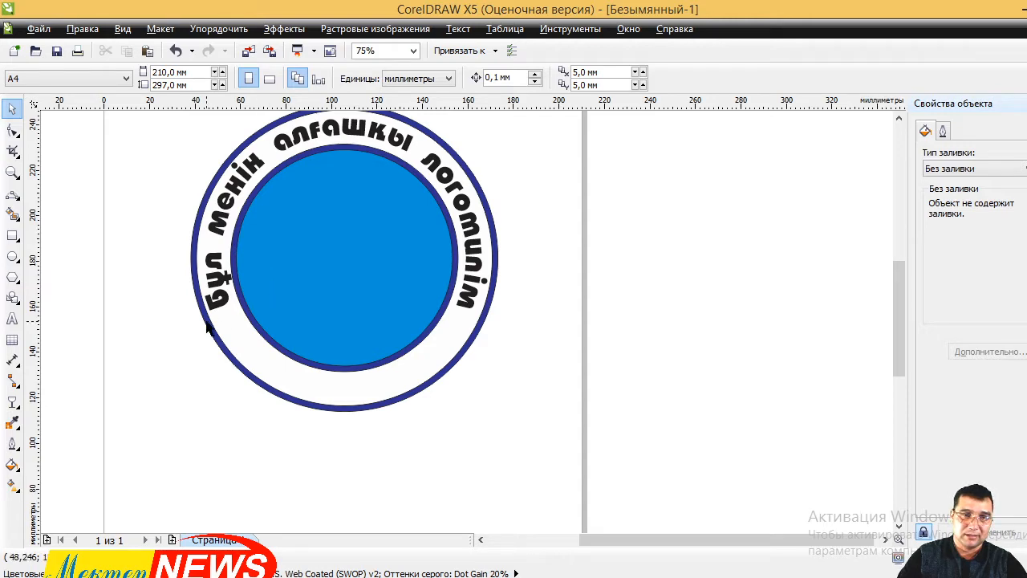
left_click(360, 230)
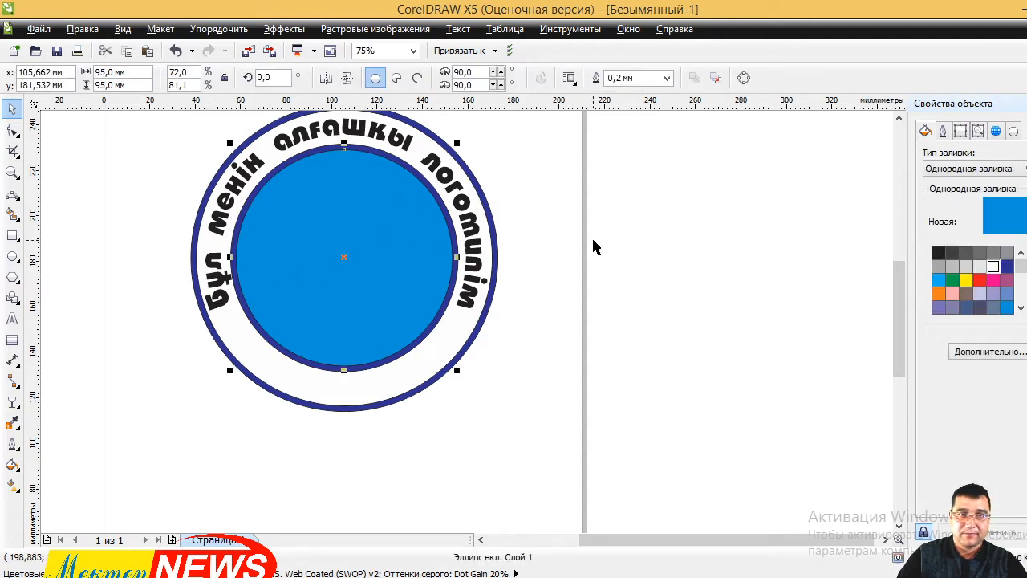
left_click(993, 265)
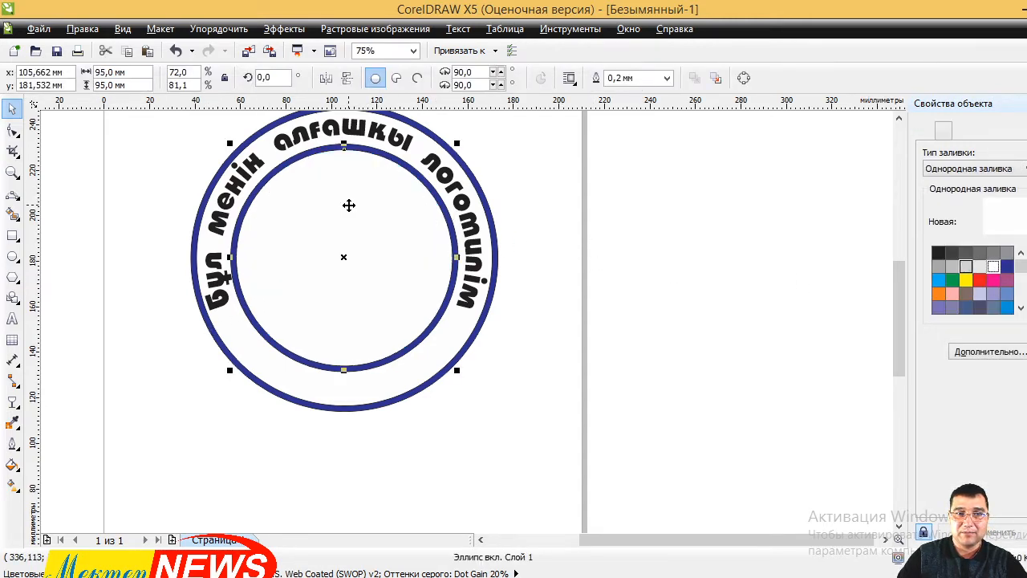
left_click(604, 188)
scroll(420, 202, "down", 1)
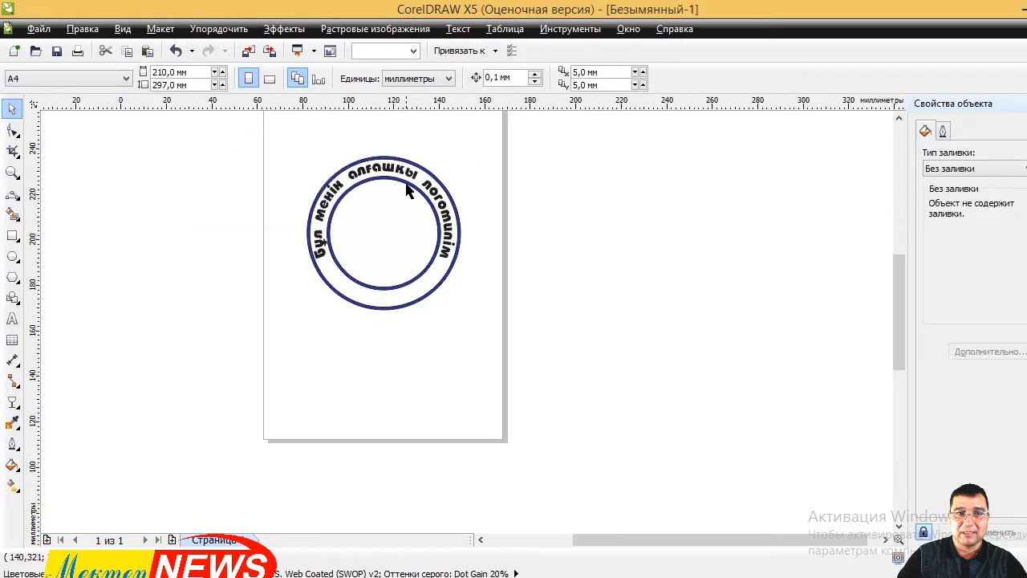
scroll(406, 184, "up", 1)
scroll(367, 203, "up", 2)
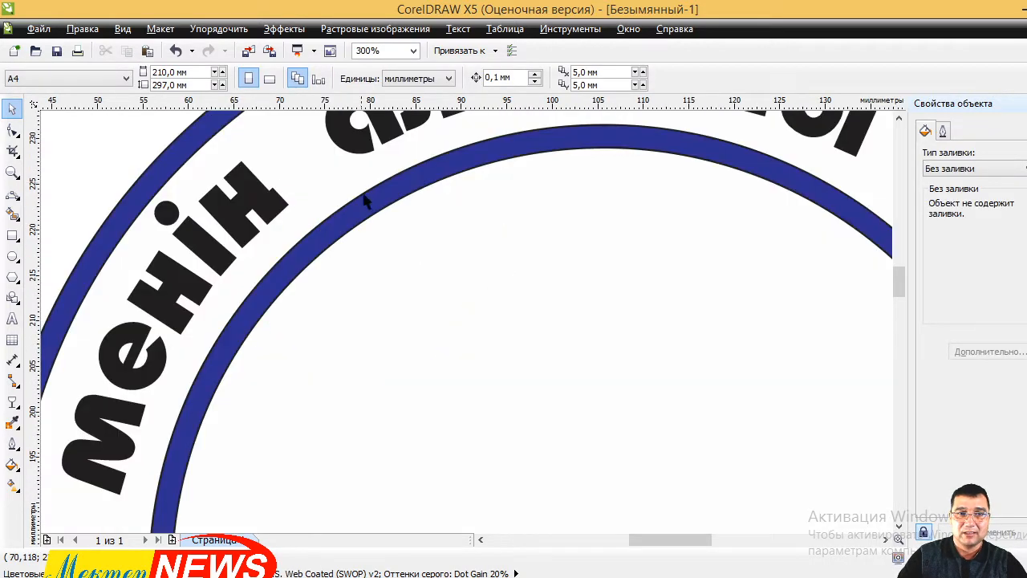
- Examine the file formats available for exporting the emblem, and leave the export without saving
scroll(382, 217, "down", 3)
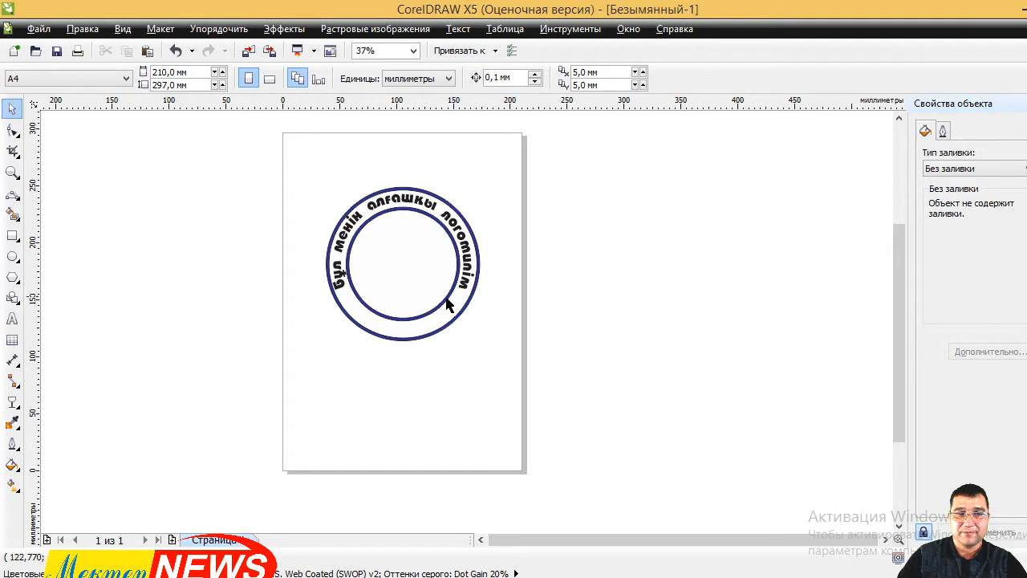
scroll(451, 265, "up", 1)
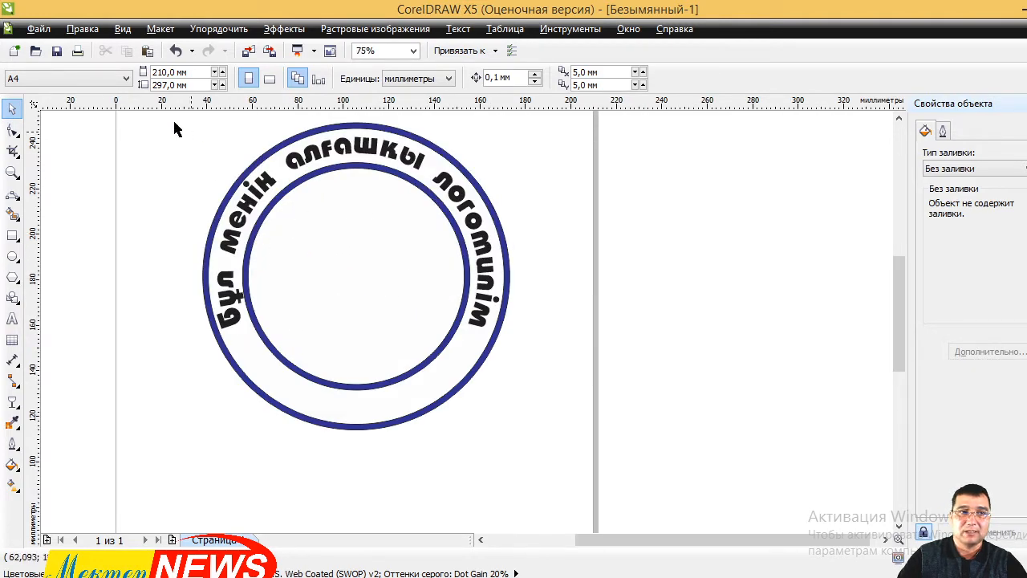
left_click(41, 29)
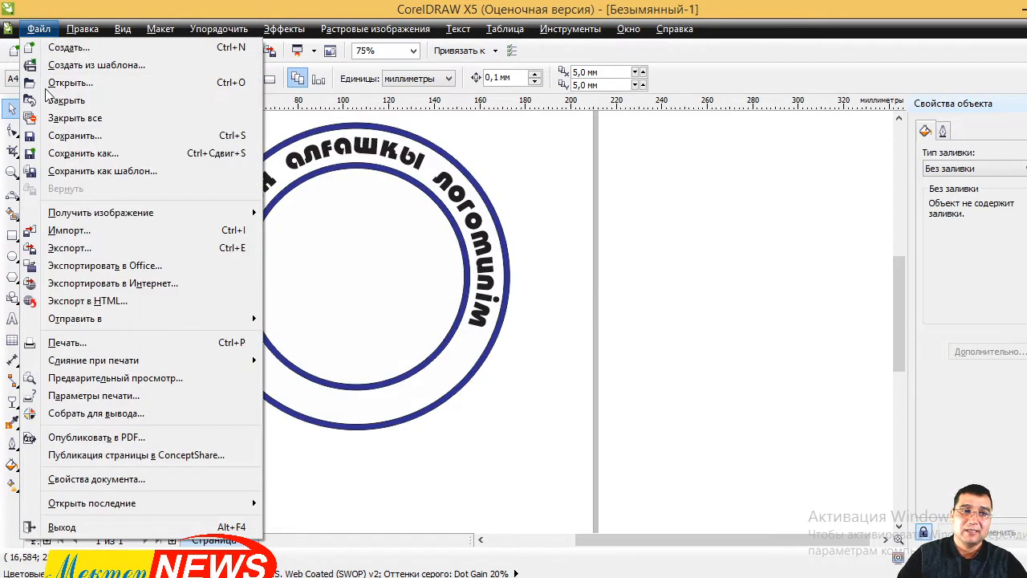
left_click(78, 250)
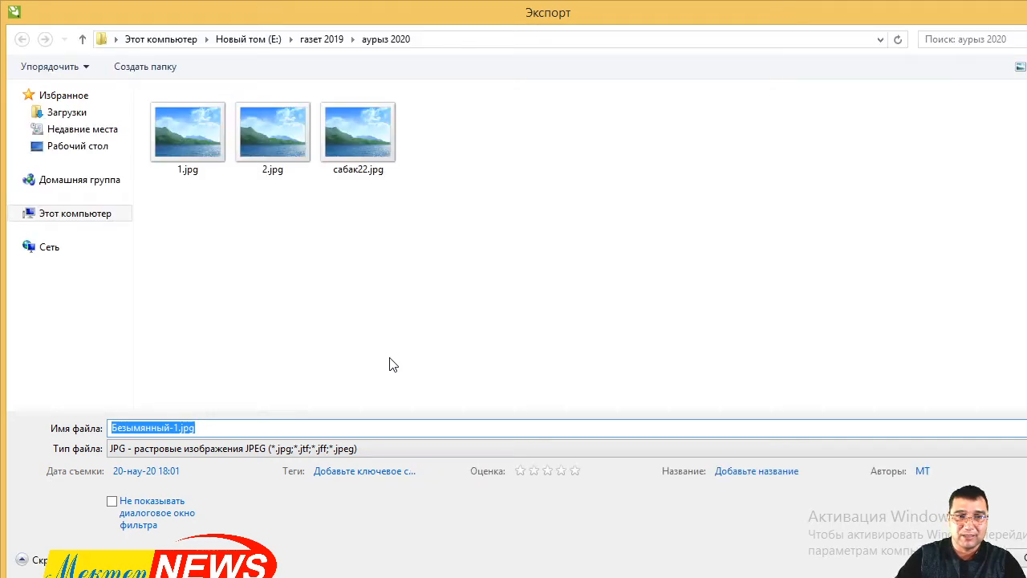
left_click(668, 452)
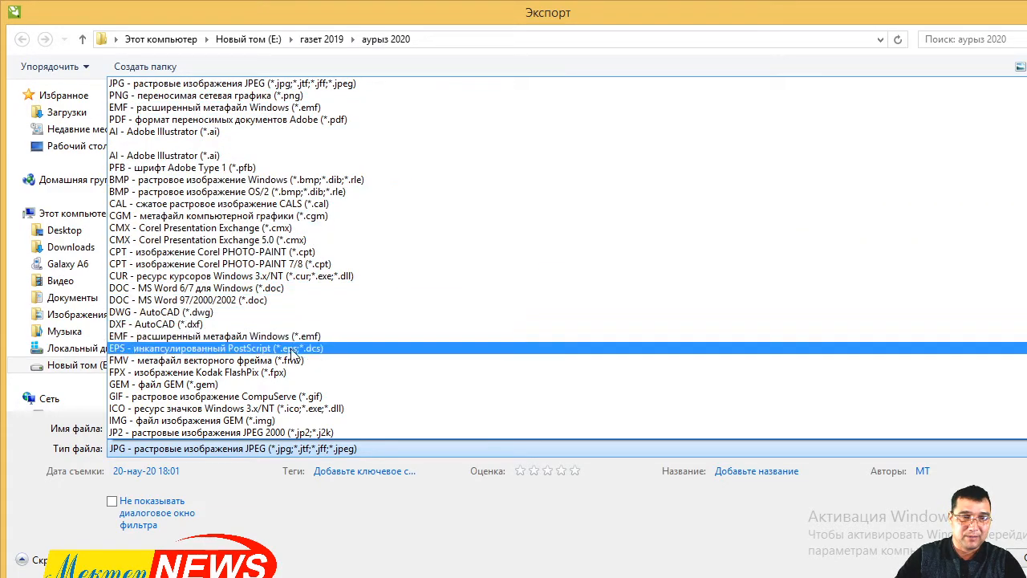
scroll(287, 354, "down", 1)
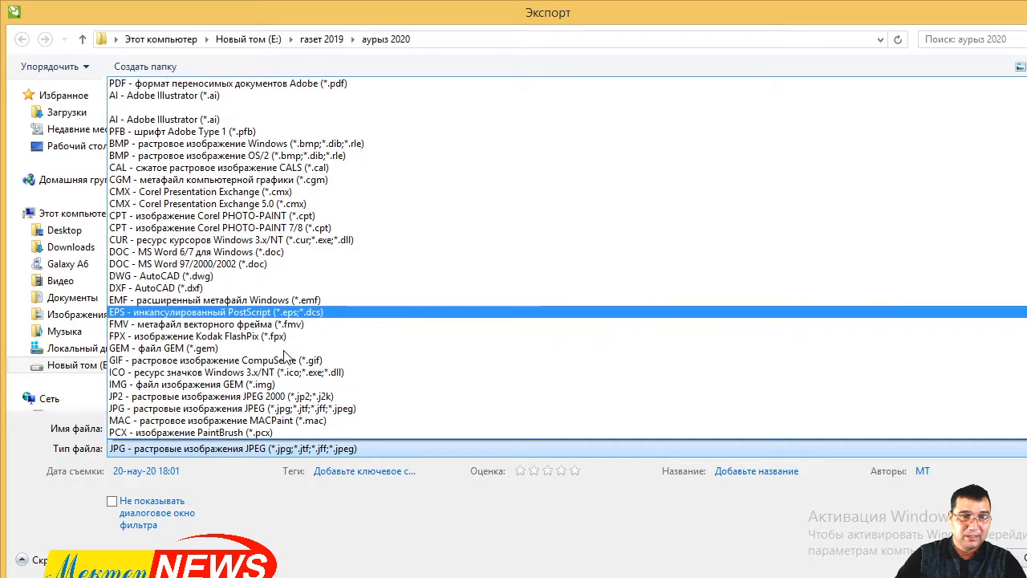
scroll(404, 328, "down", 2)
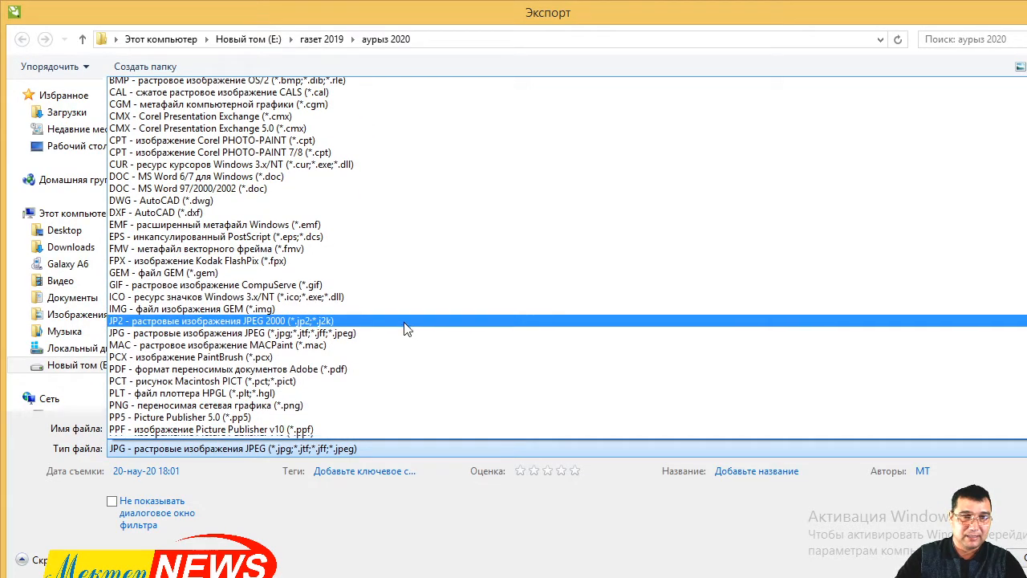
scroll(406, 321, "down", 3)
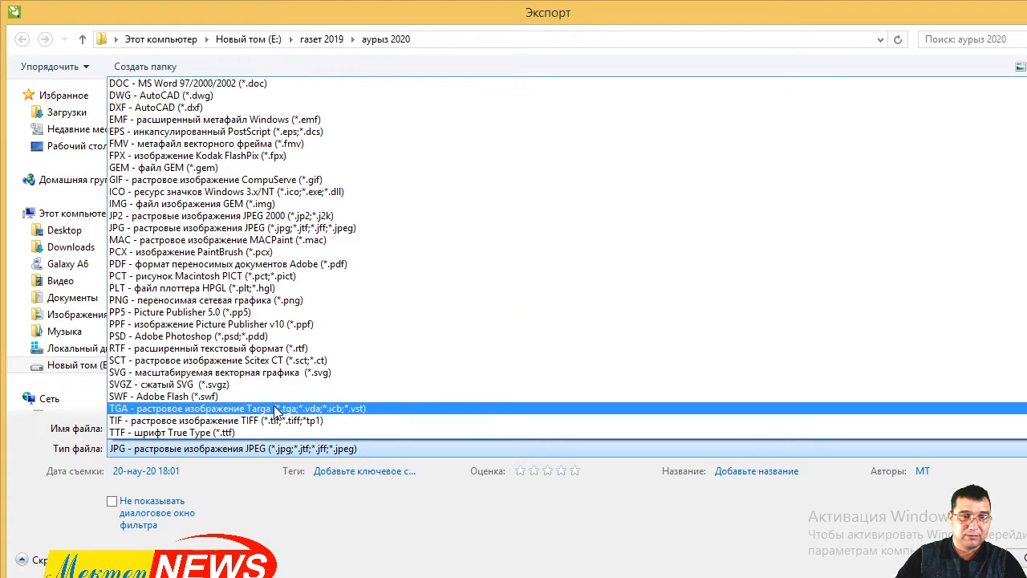
left_click(661, 522)
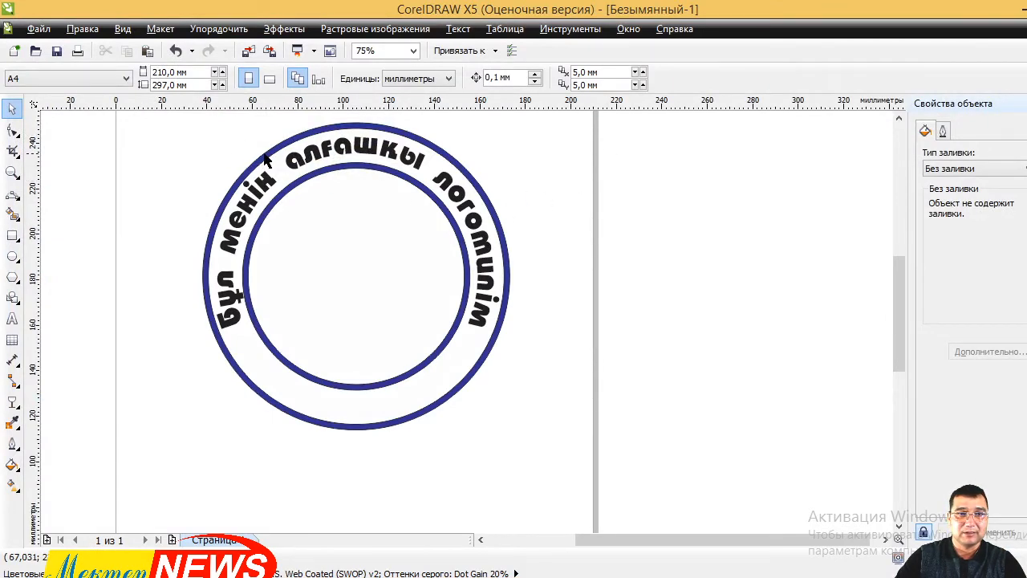
- Delete the whole emblem, both the concentric circles and the curved inscription, from the page
scroll(264, 155, "down", 2)
left_click_drag(189, 126, 493, 293)
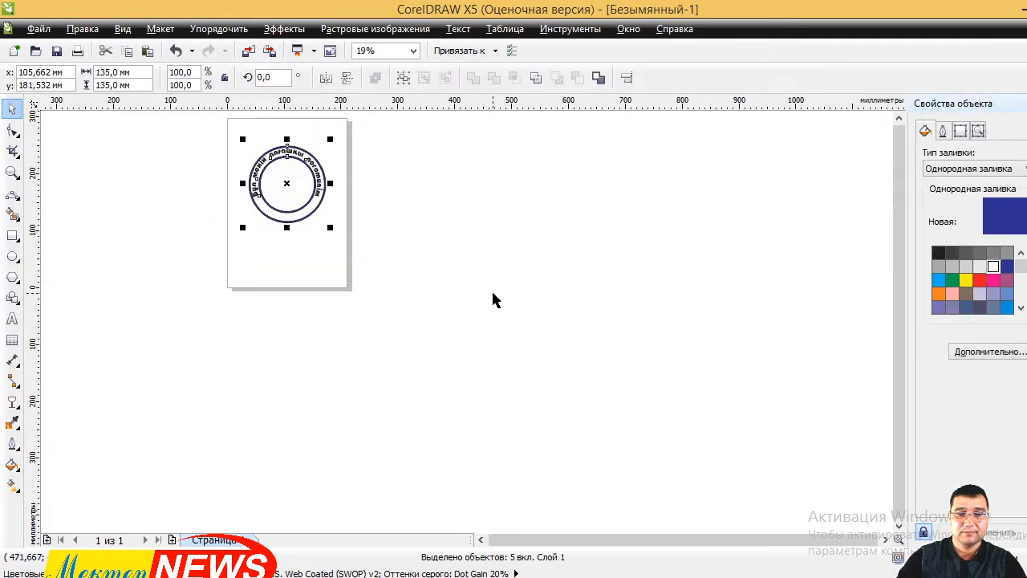
key("Delete")
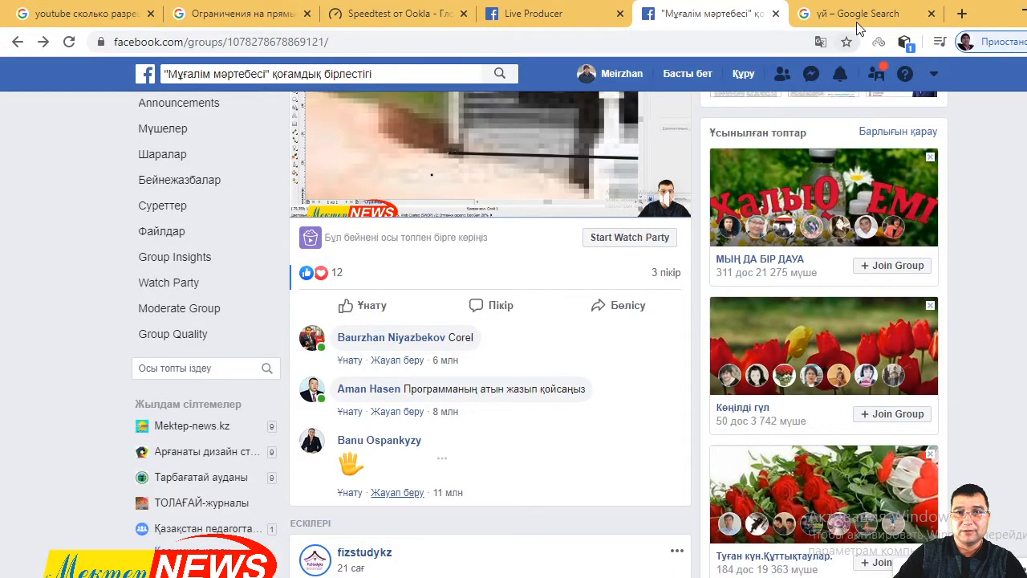
- Switch to the browser's Google image search and search for "орнамент вектор"
left_click(857, 23)
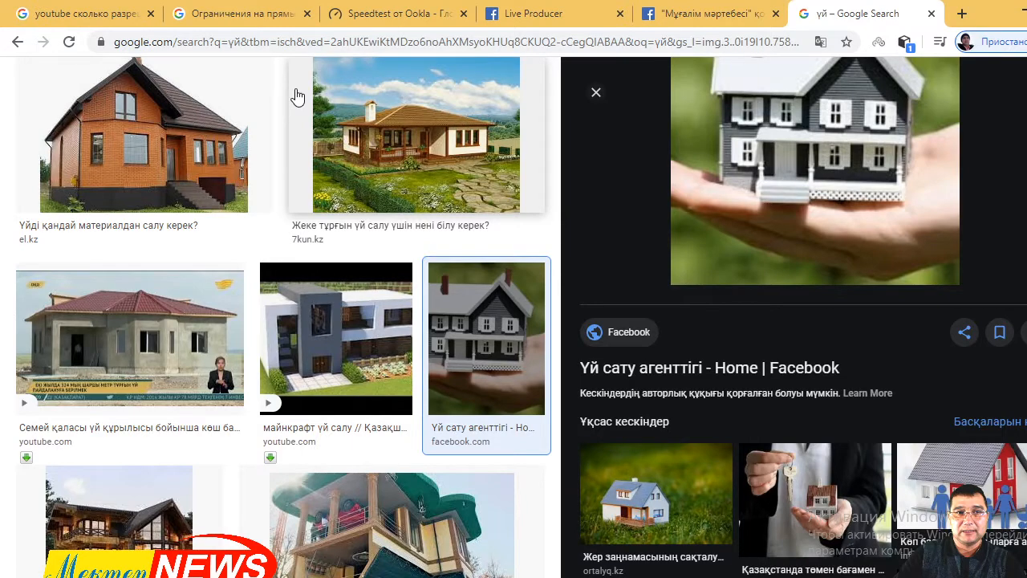
scroll(353, 128, "up", 2)
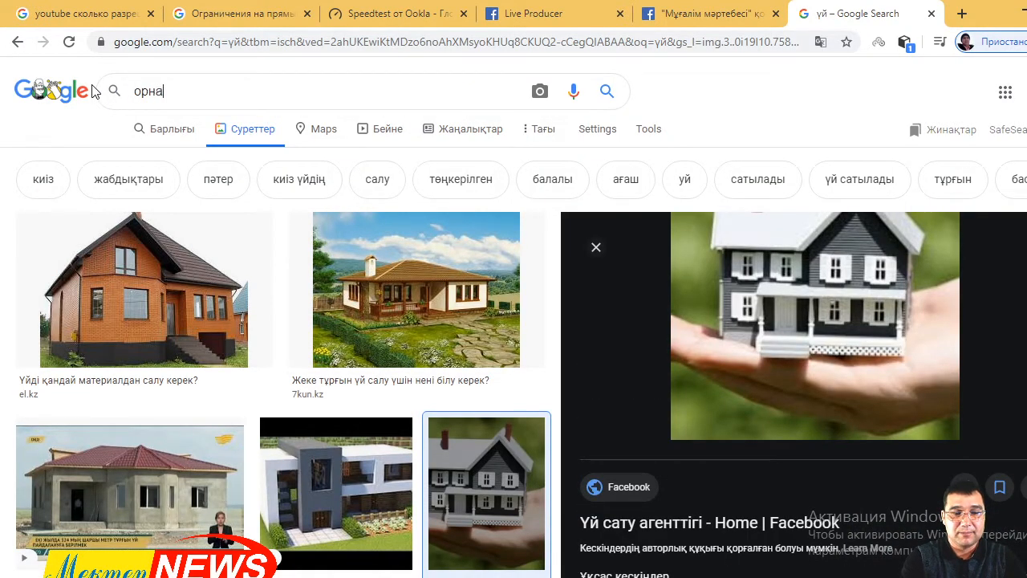
type("ент ")
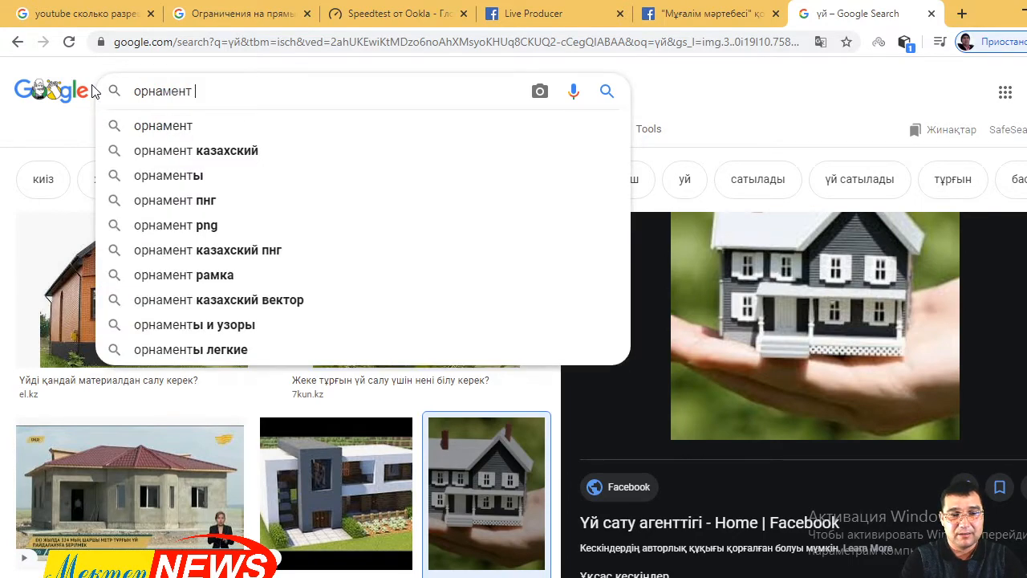
type("вектор")
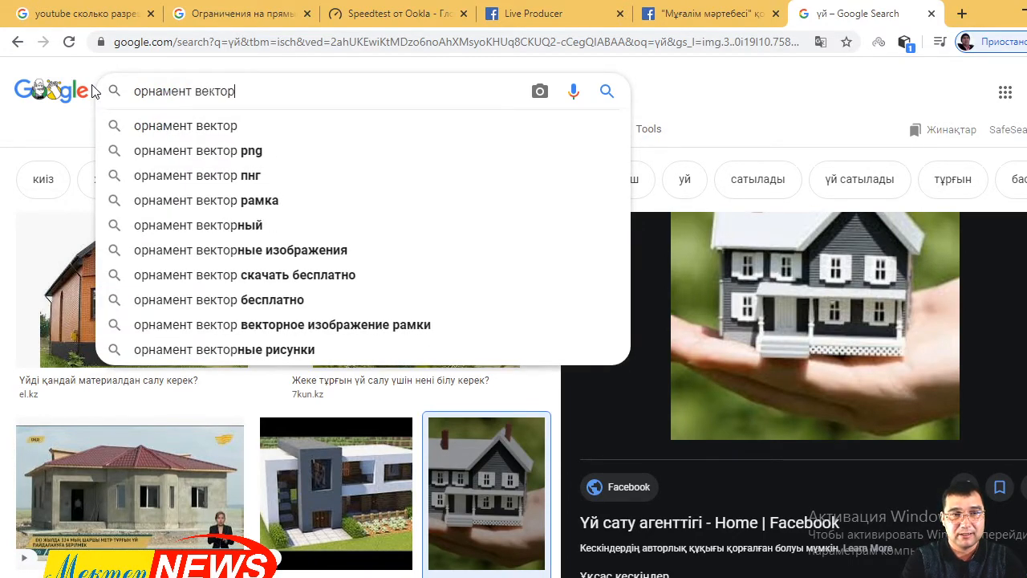
key("Return")
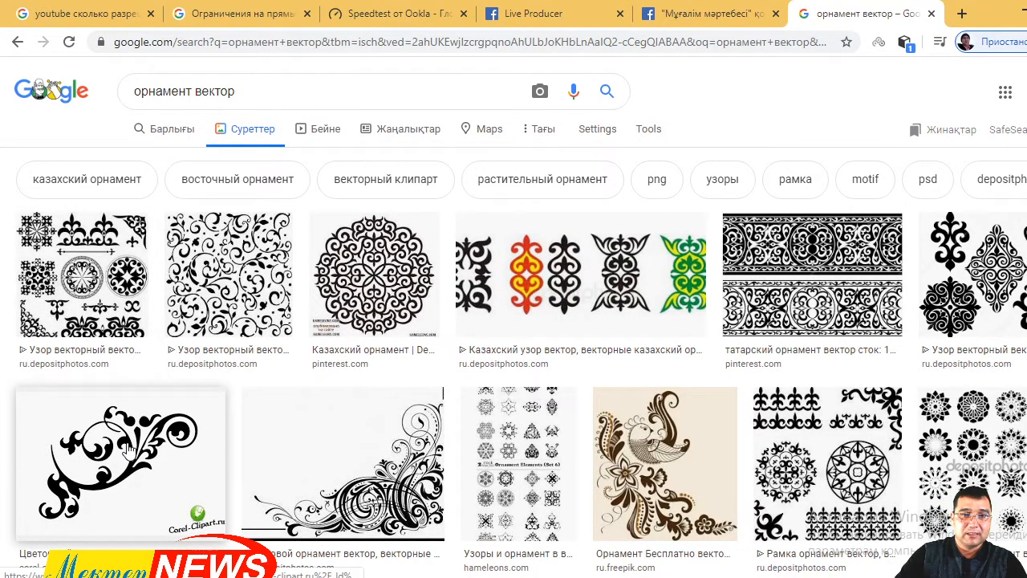
- Preview the floral ornament from corel-clipart.ru, and open the Depositphotos result with five black ornaments
left_click(167, 422)
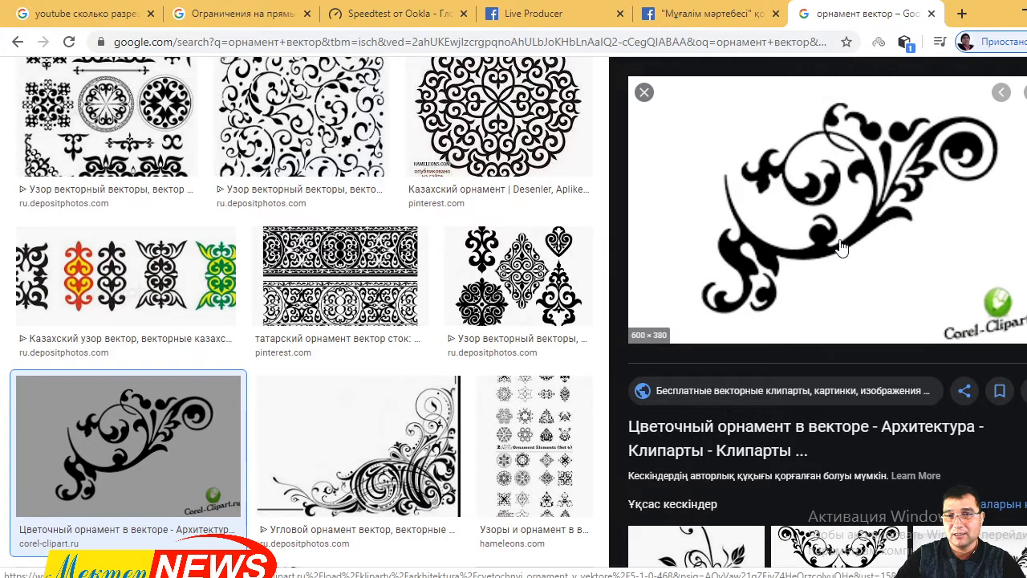
scroll(933, 228, "down", 2)
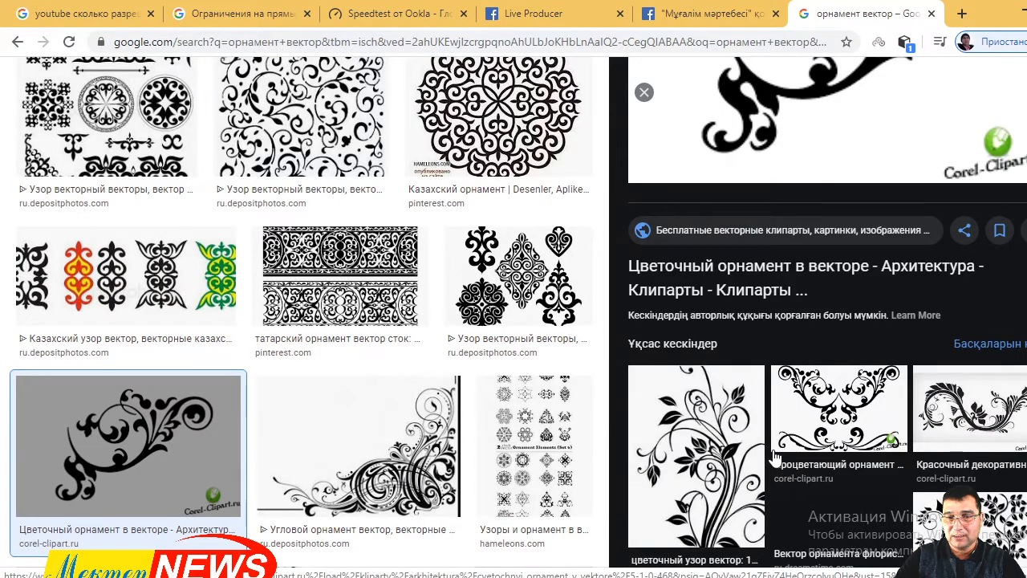
left_click(574, 309)
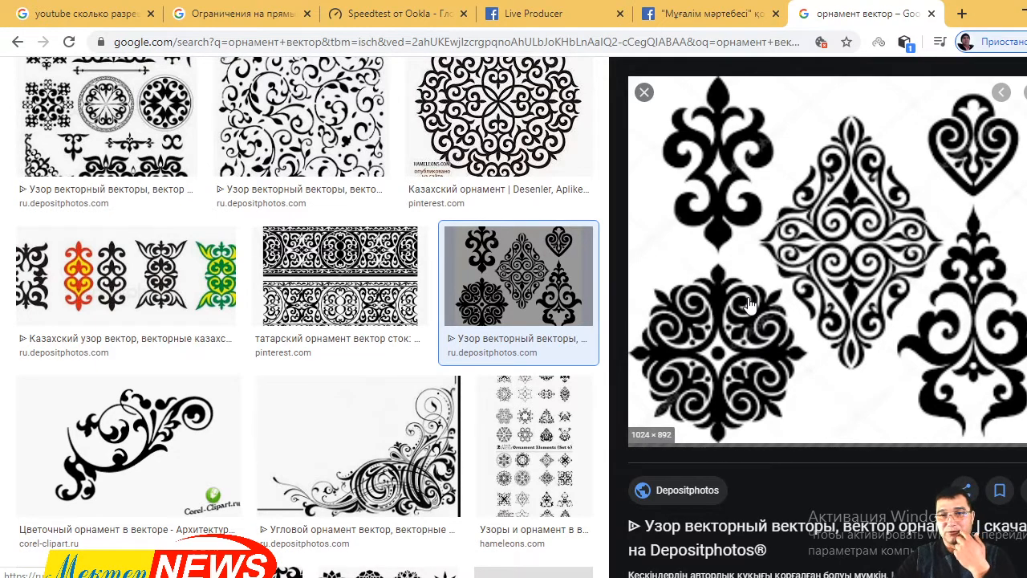
scroll(835, 385, "down", 3)
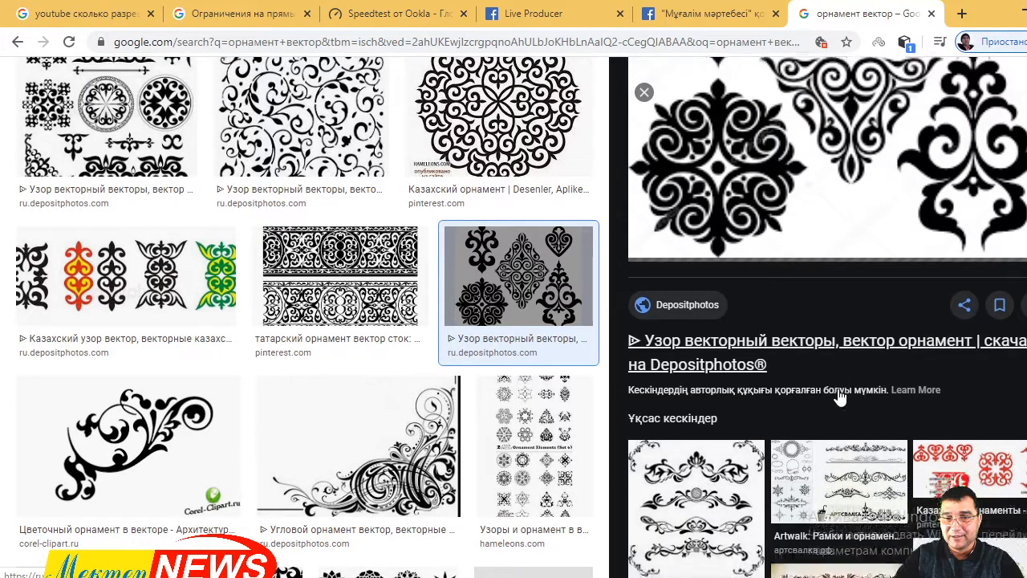
scroll(839, 399, "down", 3)
scroll(839, 399, "up", 5)
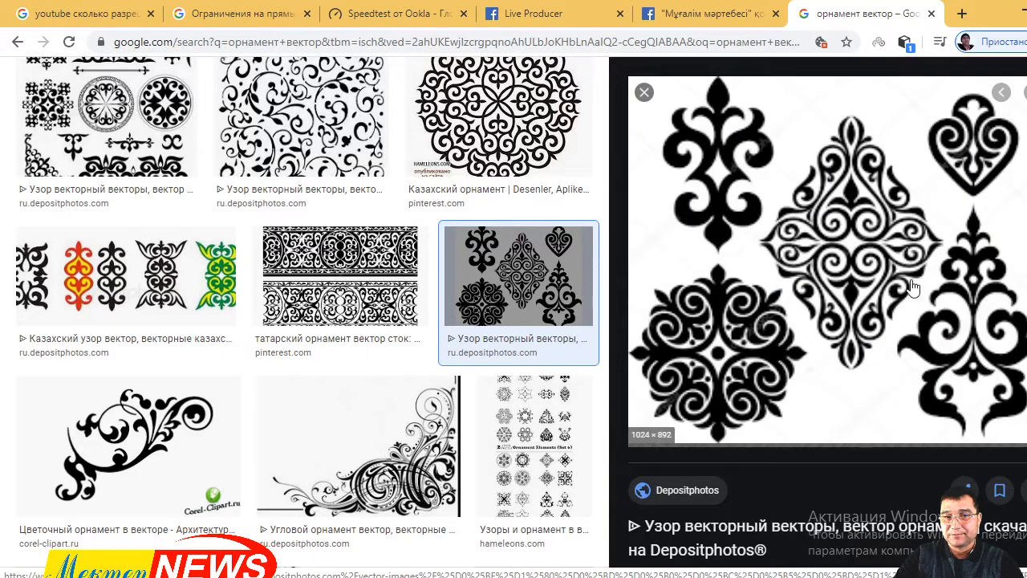
- Copy the picture of five black ornaments and paste it into the Безымянный-1 document in CorelDRAW
right_click(787, 208)
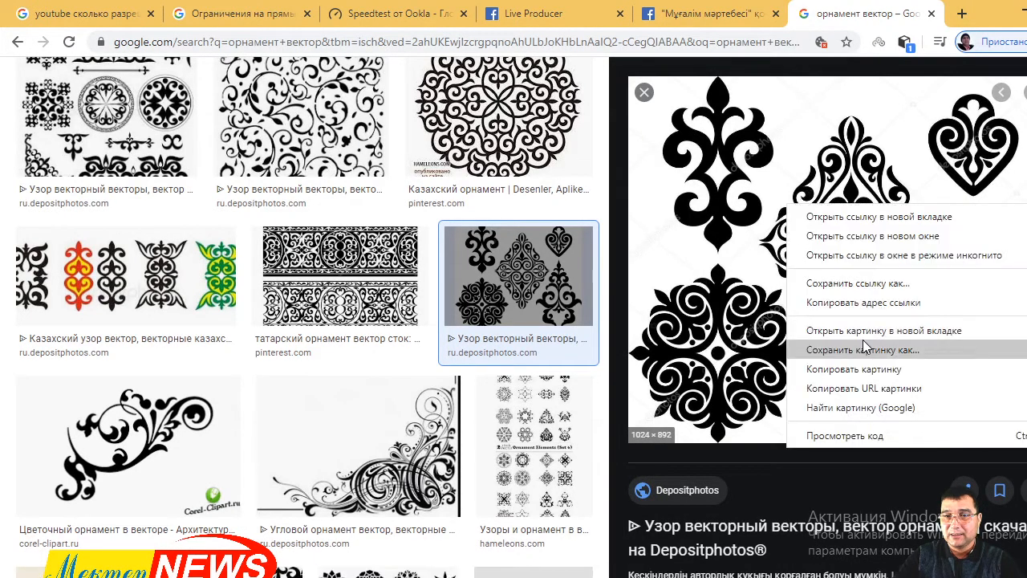
left_click(863, 368)
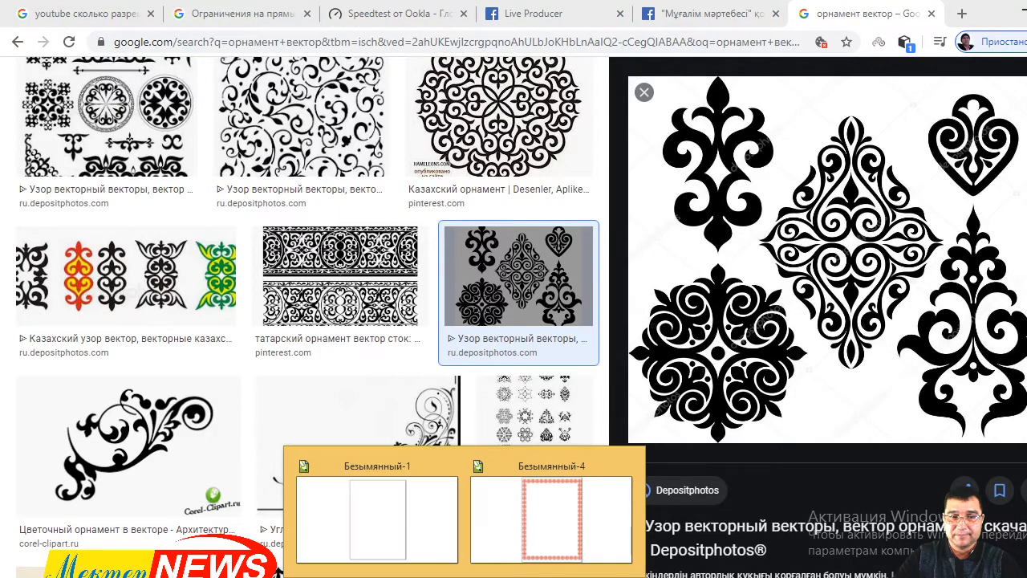
left_click(456, 533)
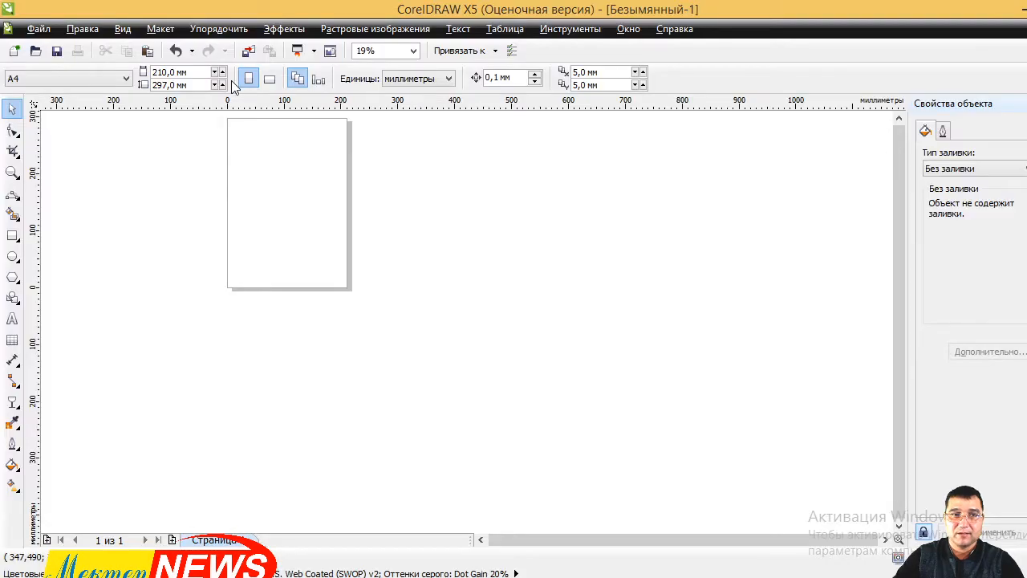
left_click(148, 50)
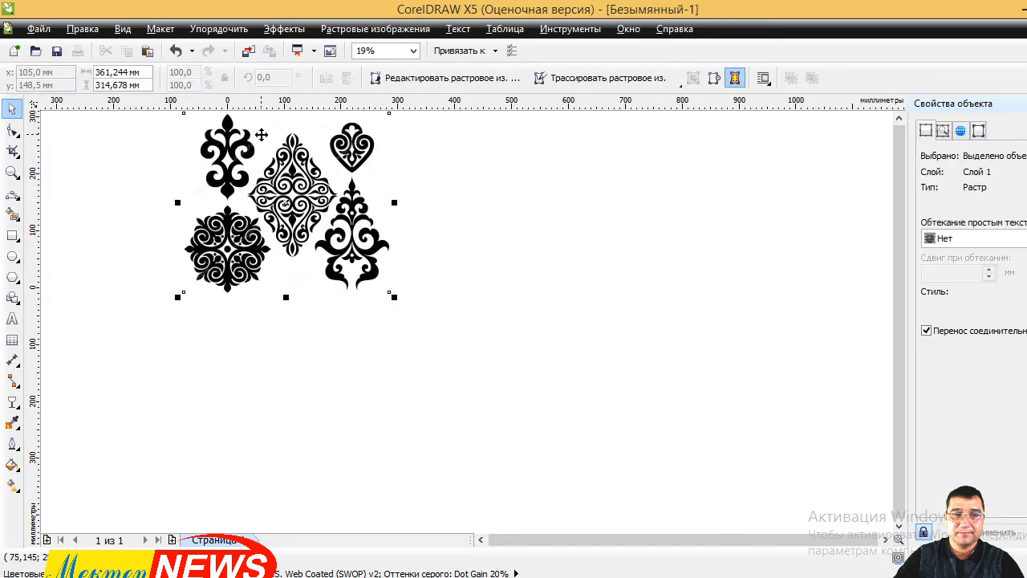
- Crop the pasted bitmap to the tall ornament at its lower right with a frame about 176 × 217 mm, and move it onto the page
key("shift+F2")
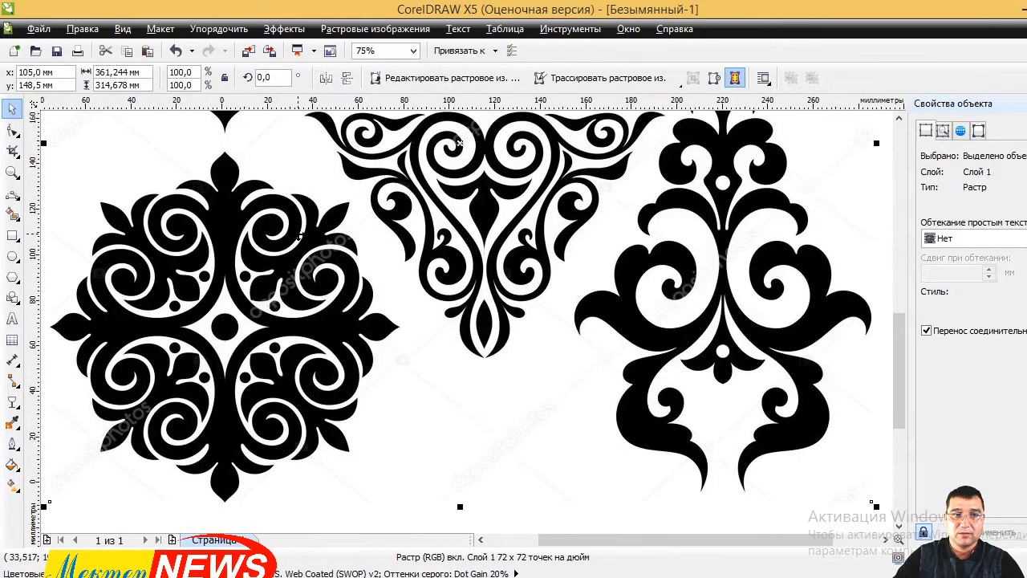
scroll(297, 237, "down", 2)
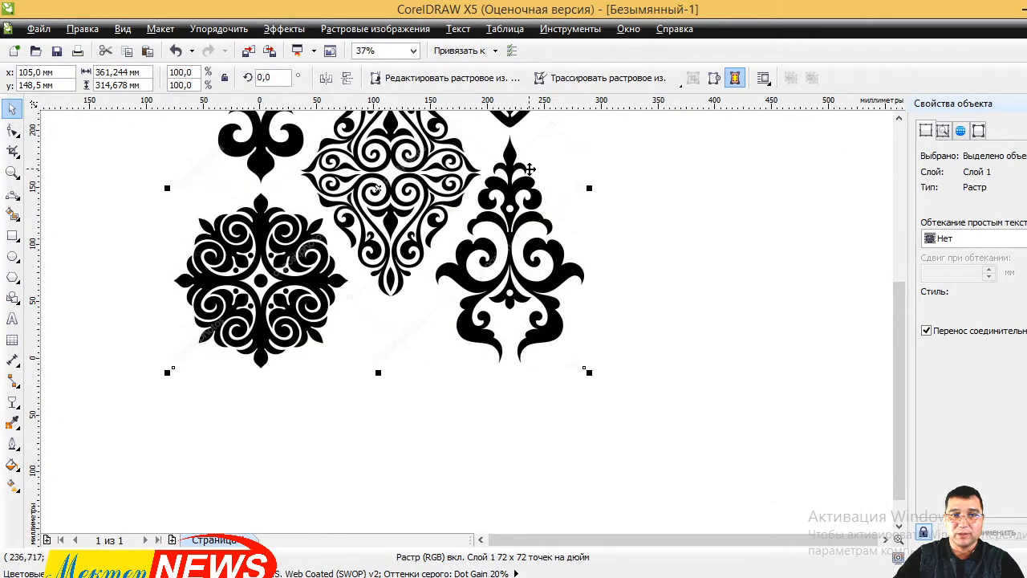
left_click(12, 151)
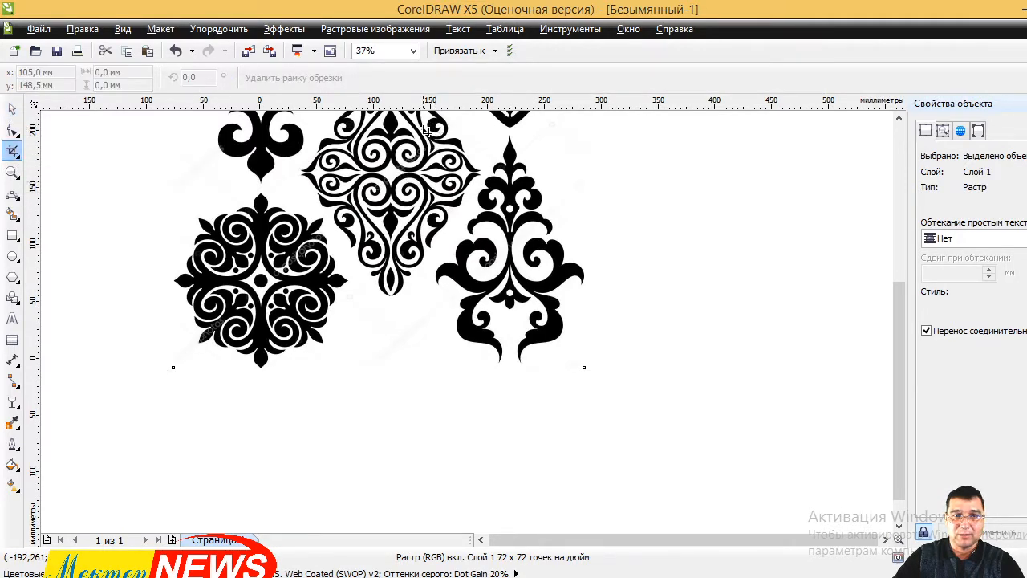
left_click_drag(420, 127, 618, 371)
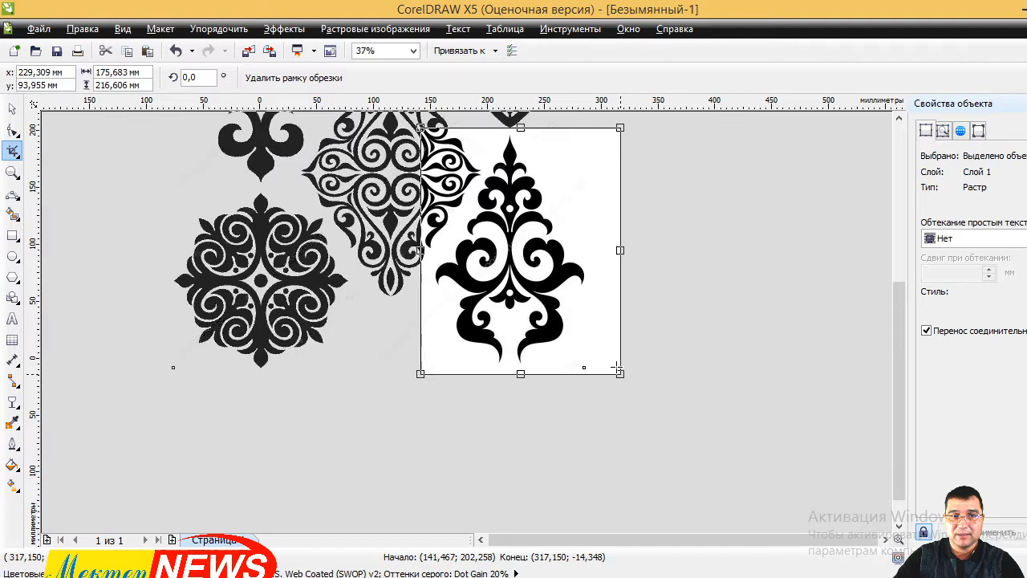
double_click(570, 309)
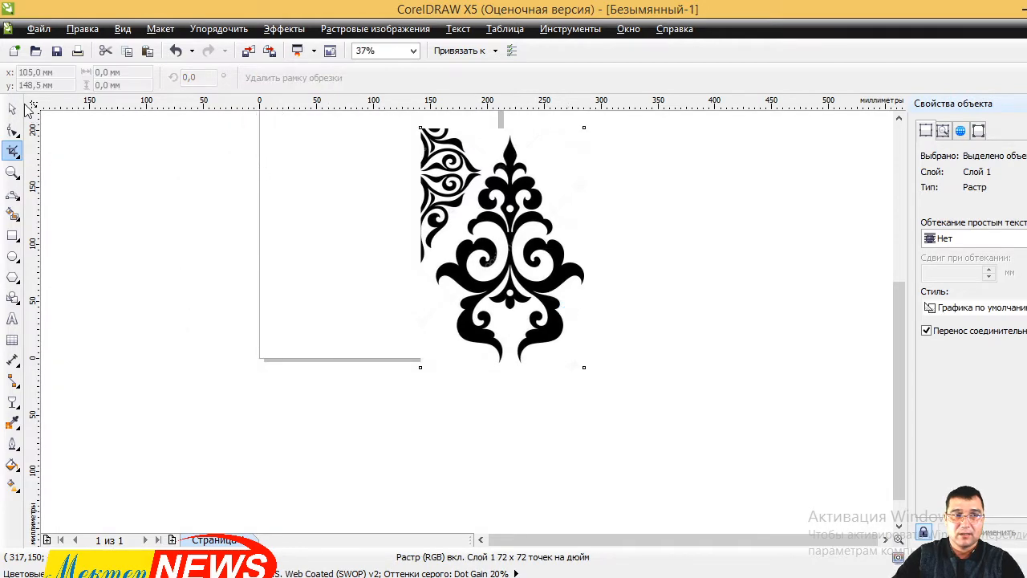
left_click(12, 109)
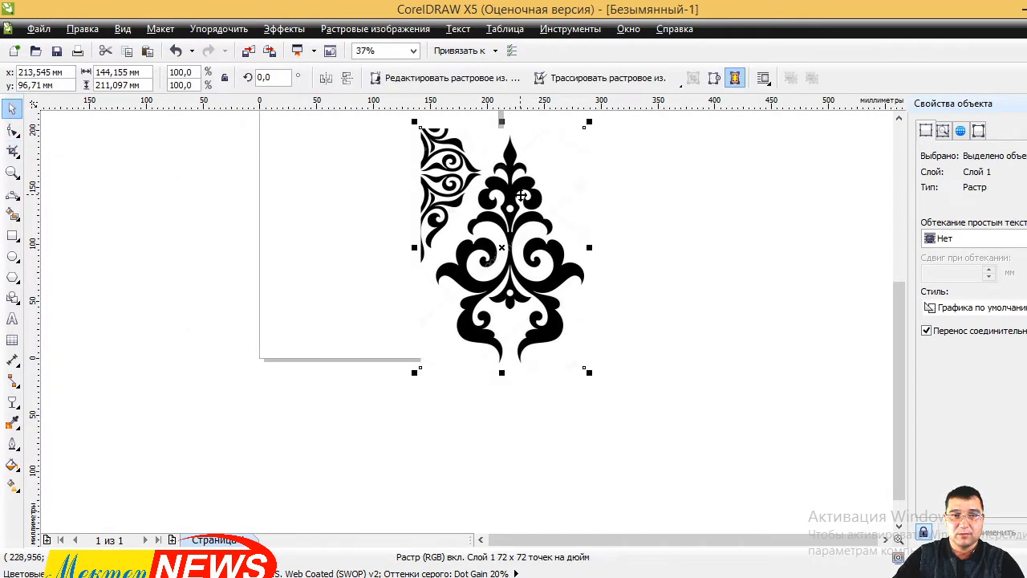
left_click_drag(522, 195, 410, 181)
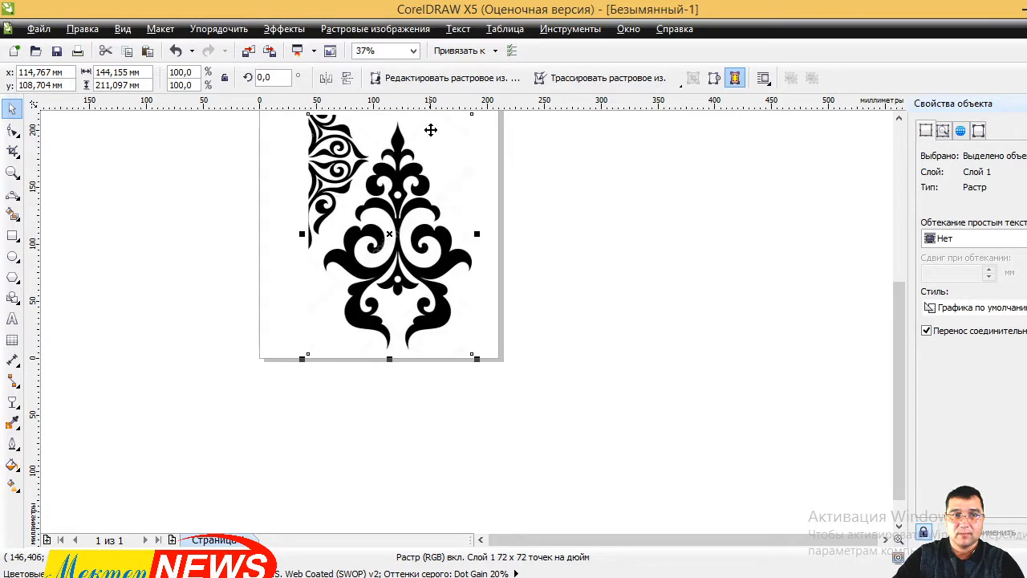
- Outline-trace the cropped ornament bitmap with the Логотип preset at an increased detail level, keeping the source image
right_click(411, 183)
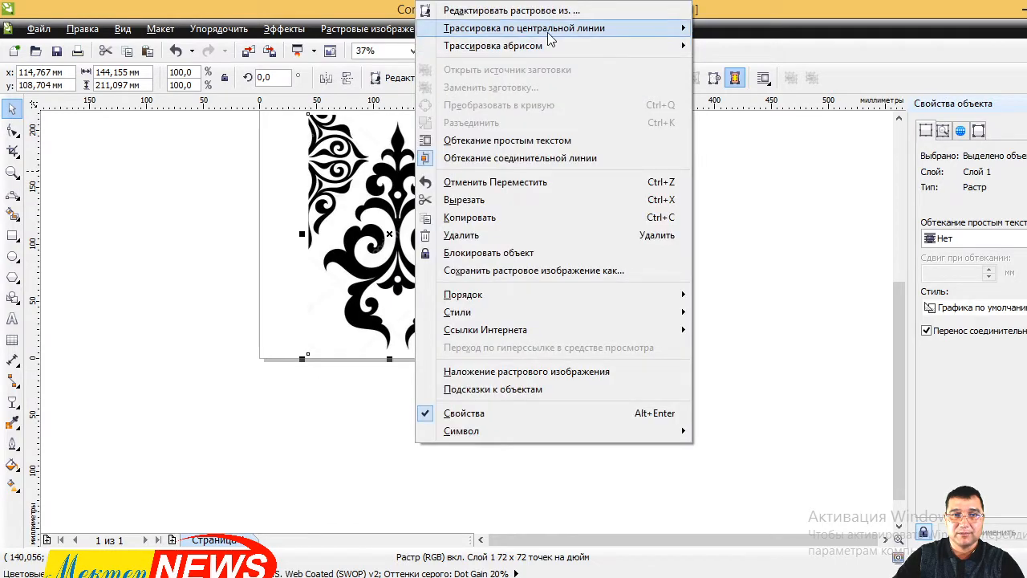
mouse_move(543, 53)
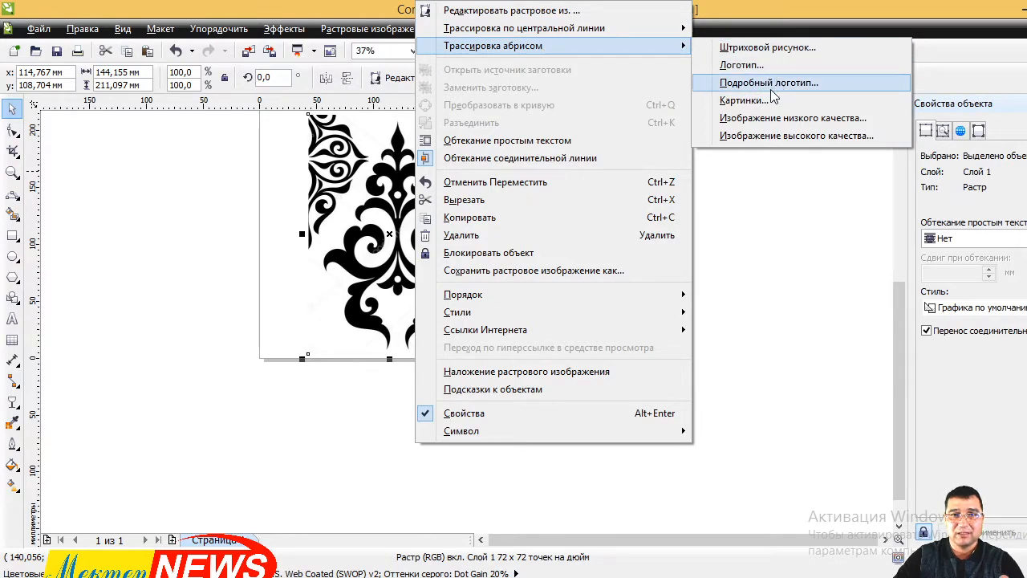
left_click(767, 67)
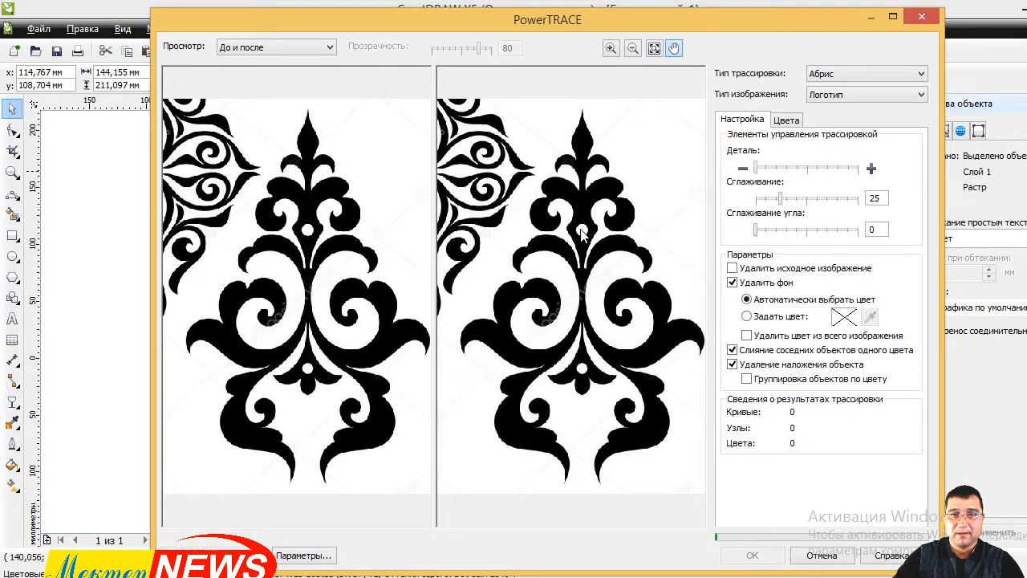
left_click_drag(754, 167, 830, 168)
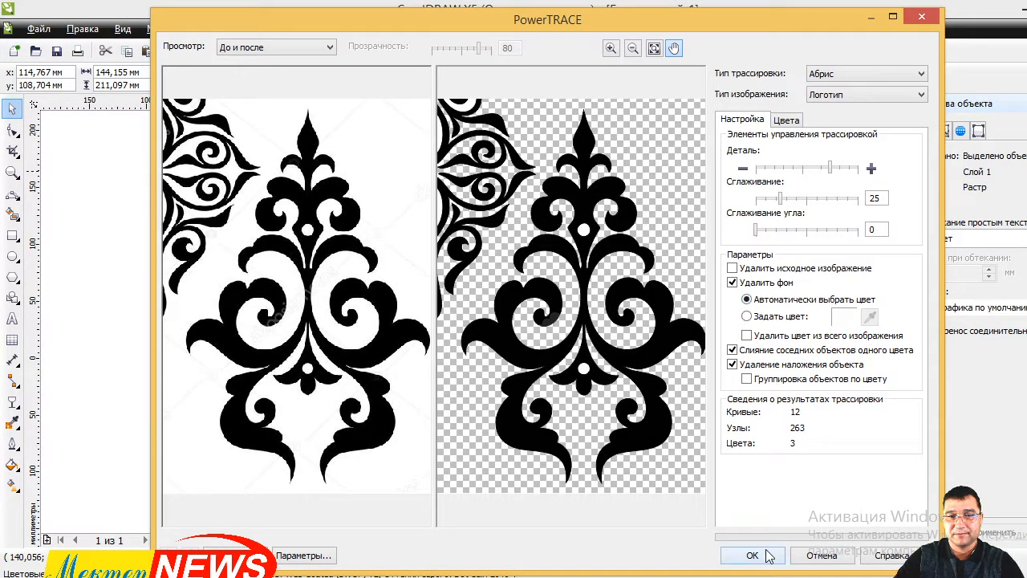
left_click(843, 170)
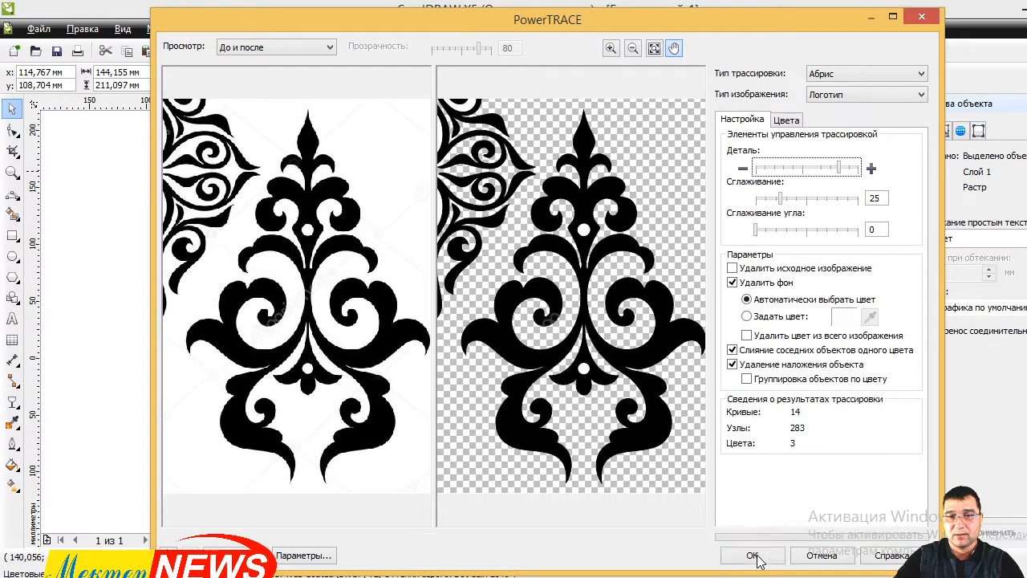
left_click(753, 555)
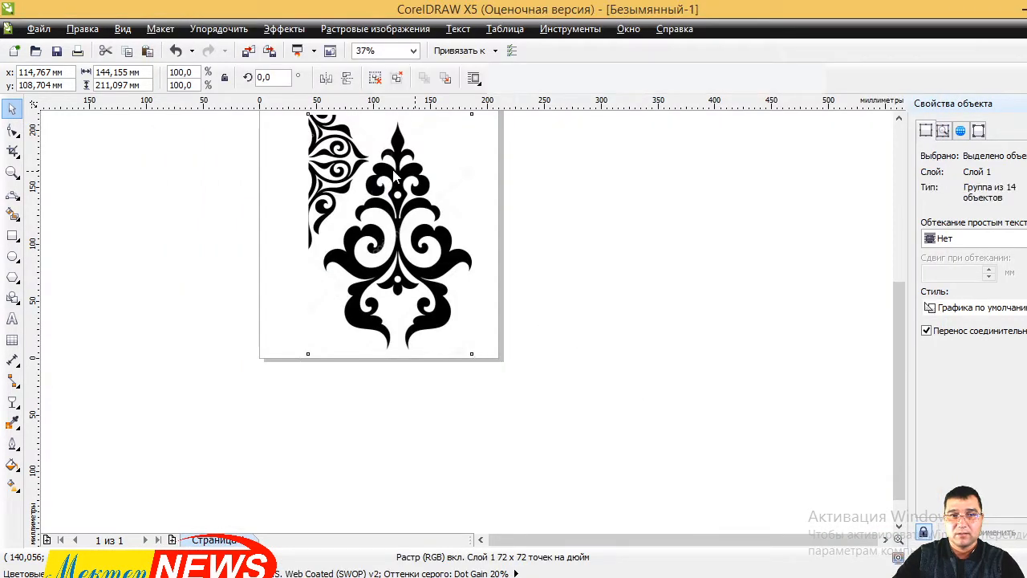
- Move the traced ornament group to the right of the source bitmap and compare the edges of both up close
left_click_drag(396, 169, 548, 171)
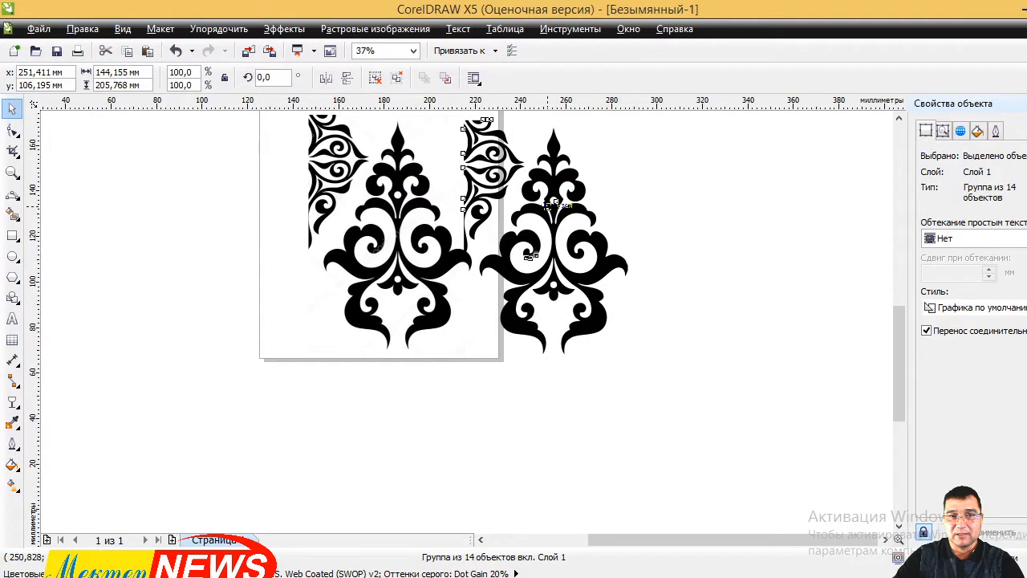
scroll(548, 200, "up", 3)
scroll(561, 202, "up", 3)
scroll(562, 202, "down", 1)
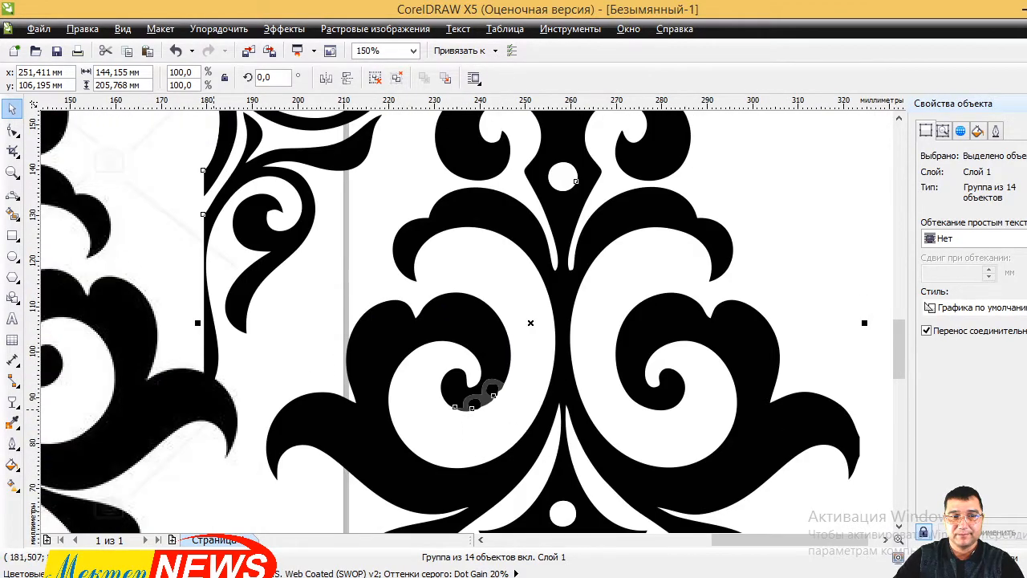
left_click(219, 400)
scroll(228, 385, "down", 2)
left_click(430, 351)
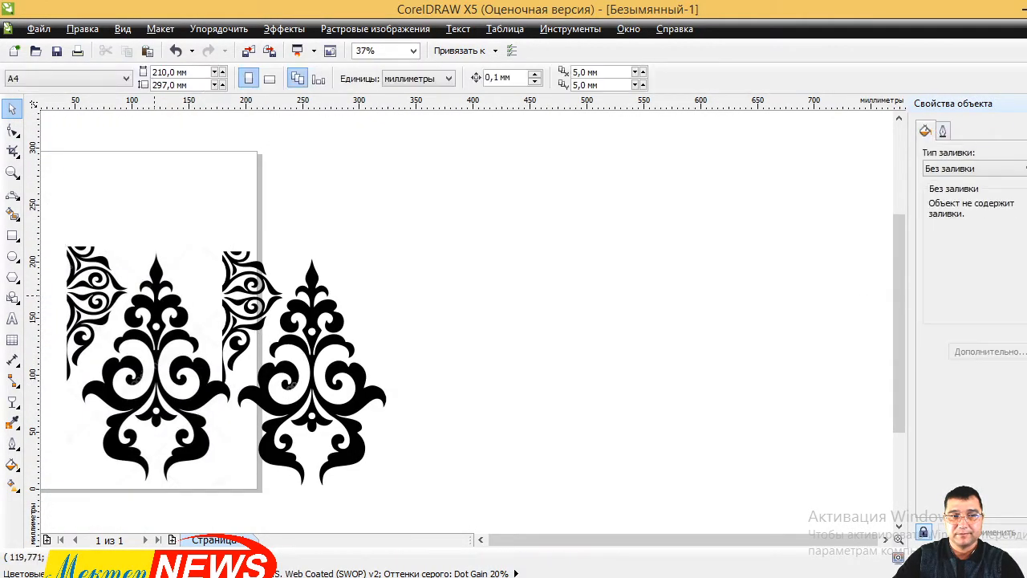
- Delete the source bitmap and move the traced ornament group back onto the page
left_click(155, 296)
key("Delete")
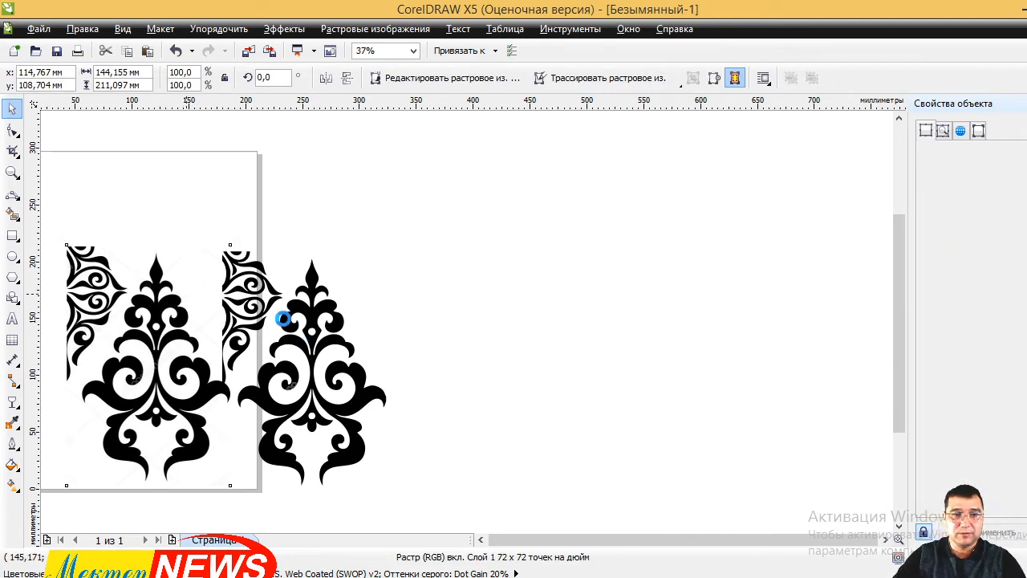
scroll(184, 302, "down", 2)
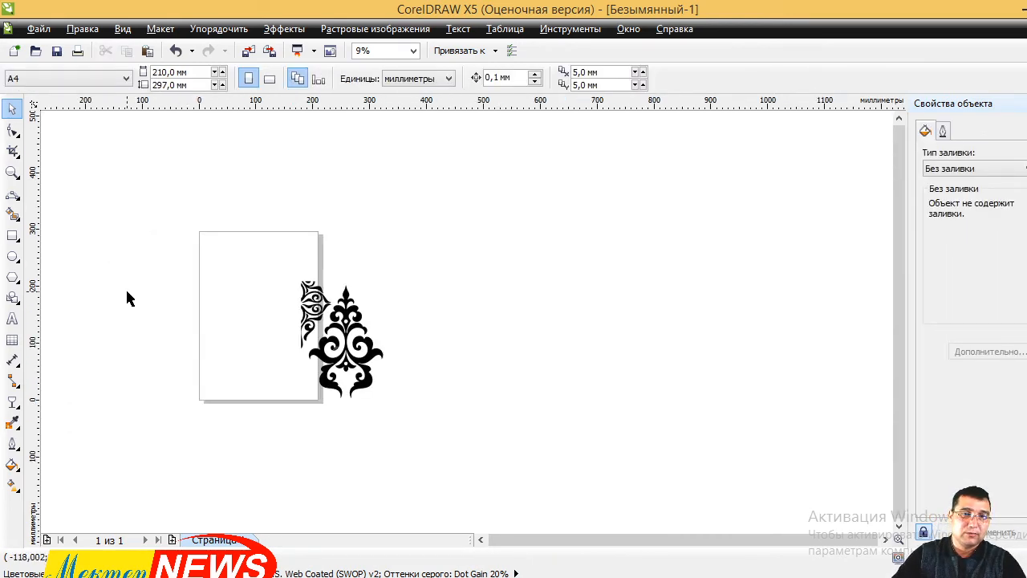
left_click_drag(354, 321, 236, 287)
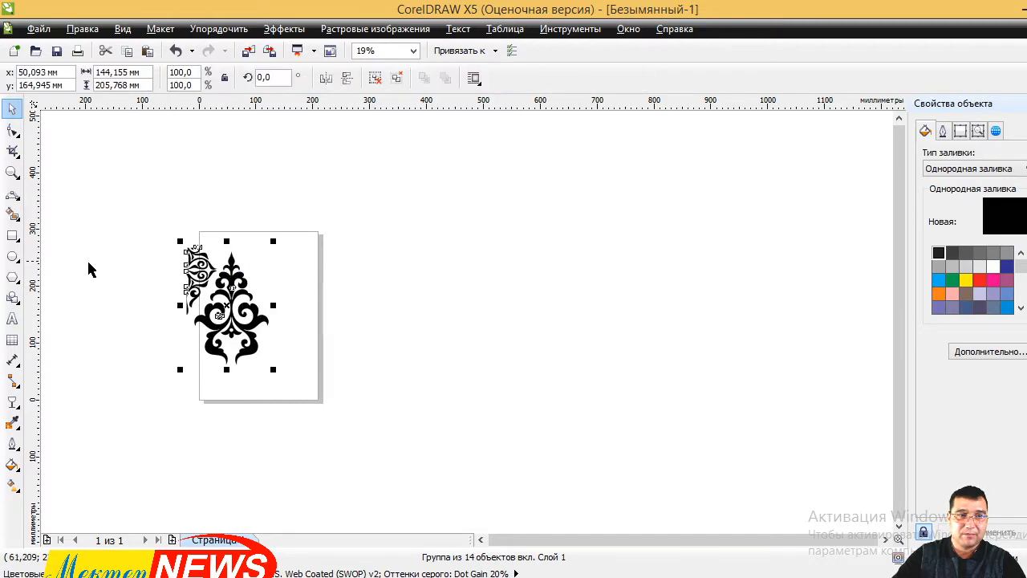
- Draw a rectangle about 388 × 419 mm beside the ornament and fill it with blue
left_click(12, 235)
left_click_drag(289, 227, 510, 464)
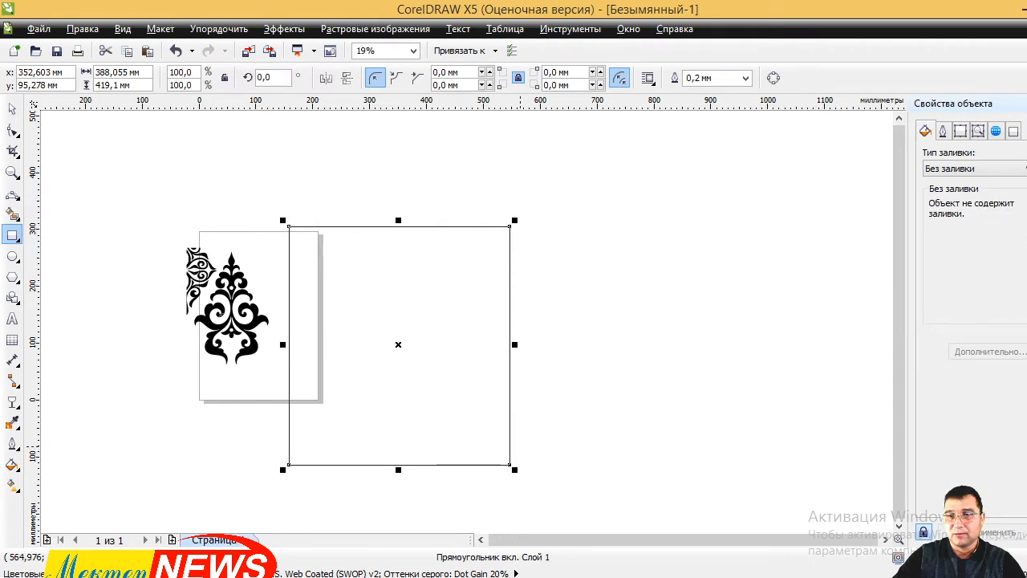
left_click(1026, 449)
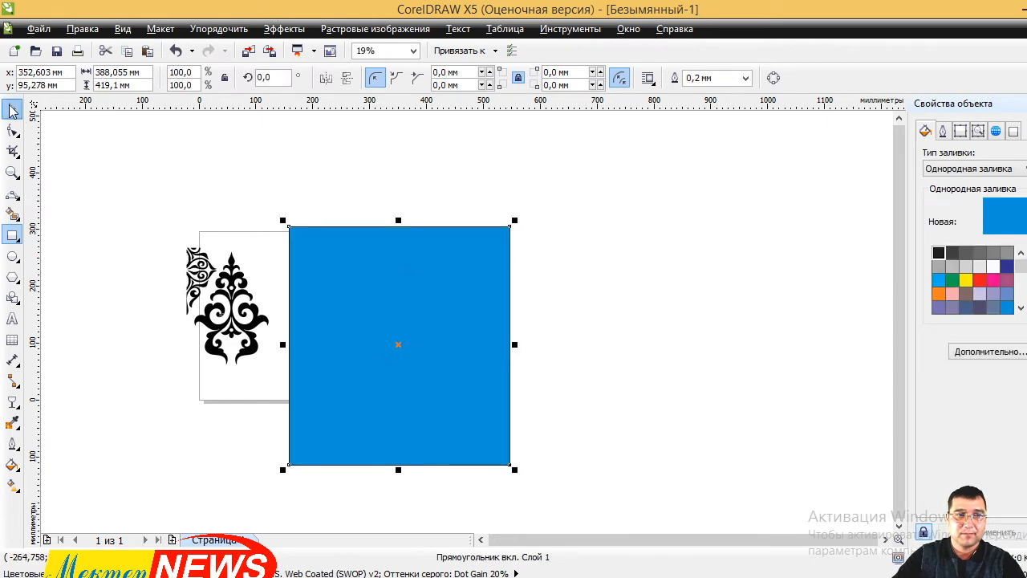
- Bring the traced ornament group to the front of the page and move it onto the blue rectangle
left_click(12, 109)
left_click(228, 278)
right_click(228, 278)
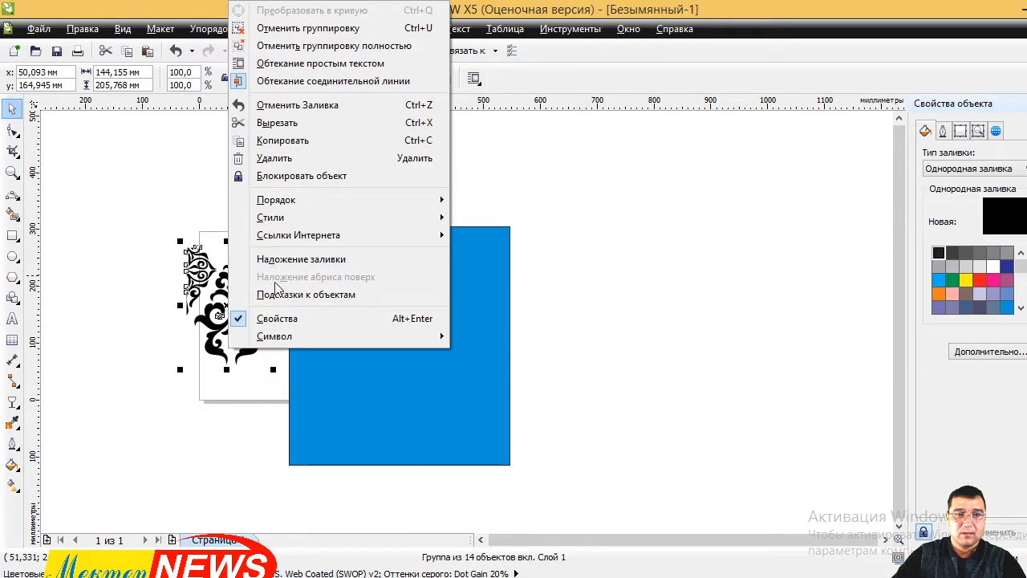
mouse_move(402, 199)
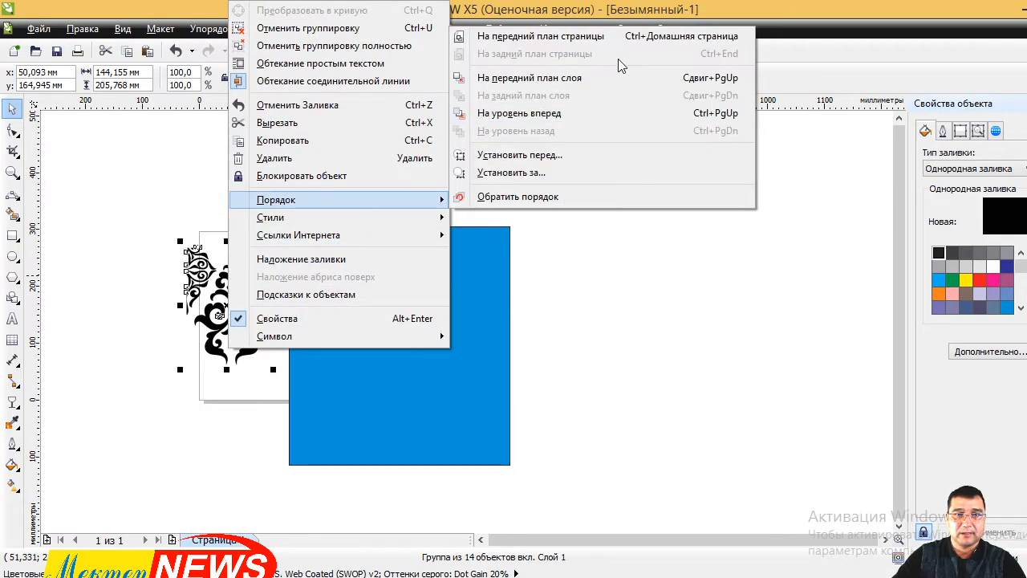
left_click(590, 37)
left_click_drag(241, 279, 377, 281)
scroll(382, 295, "up", 3)
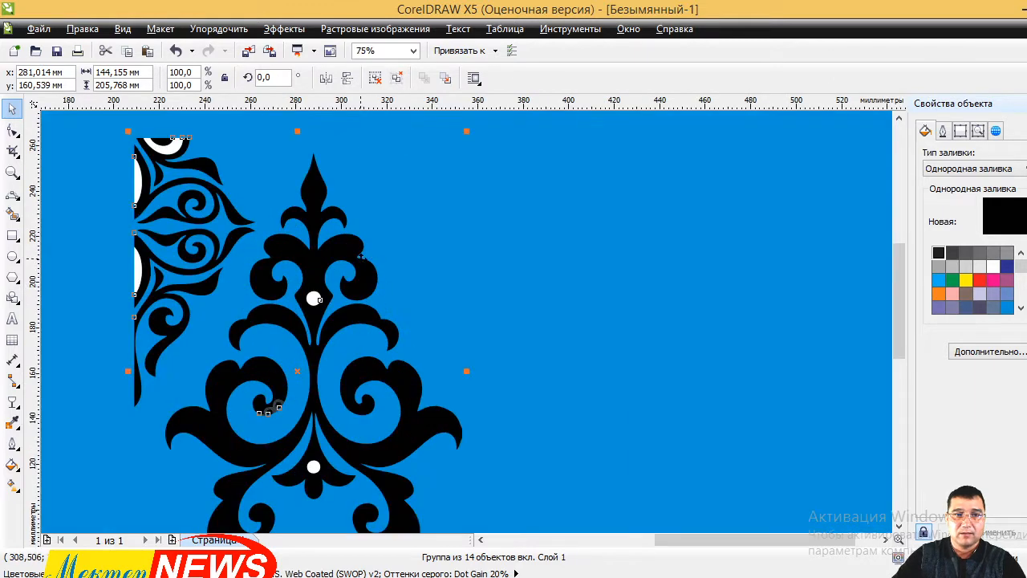
- Ungroup the traced ornament and delete the leftover fragments of the neighbouring ornament beside it
right_click(361, 257)
left_click(433, 24)
scroll(190, 259, "down", 4)
left_click_drag(128, 182, 210, 289)
key("Delete")
scroll(191, 280, "up", 1)
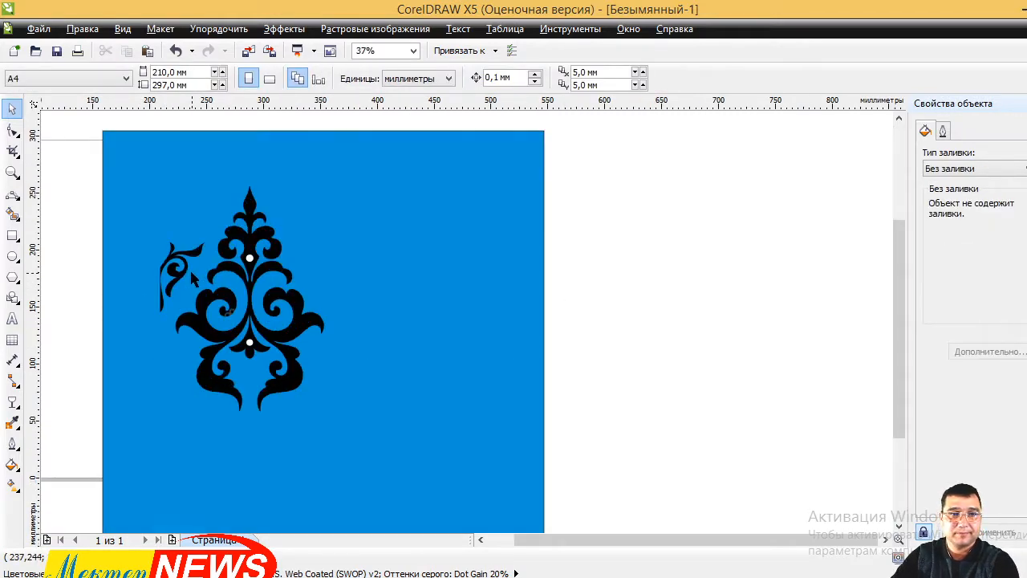
left_click(176, 261)
key("Delete")
- Delete the two white circles on the ornament's central axis so the blue background shows through the holes
scroll(239, 277, "up", 3)
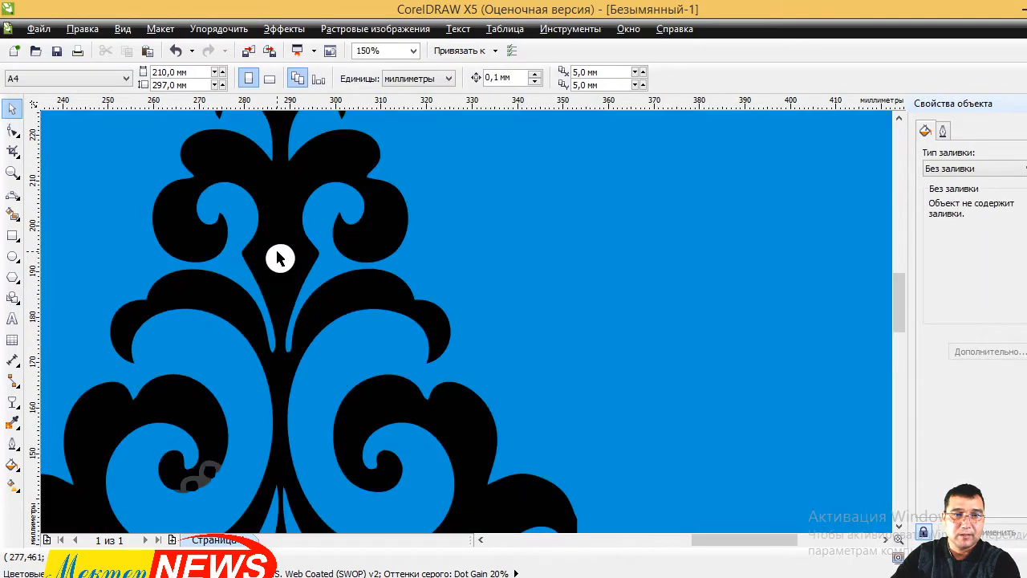
left_click(279, 254)
key("Delete")
scroll(284, 268, "down", 1)
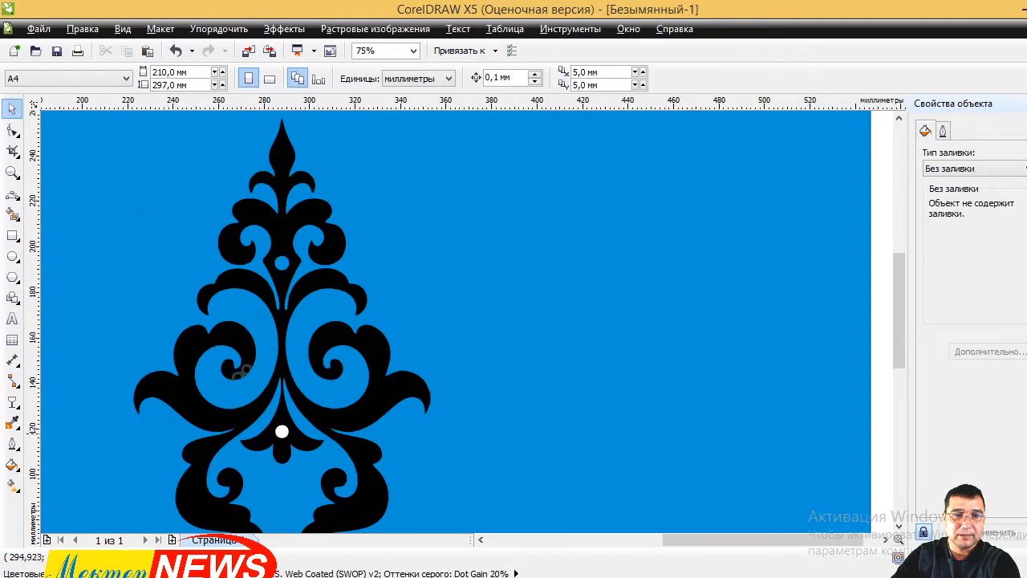
scroll(240, 371, "up", 2)
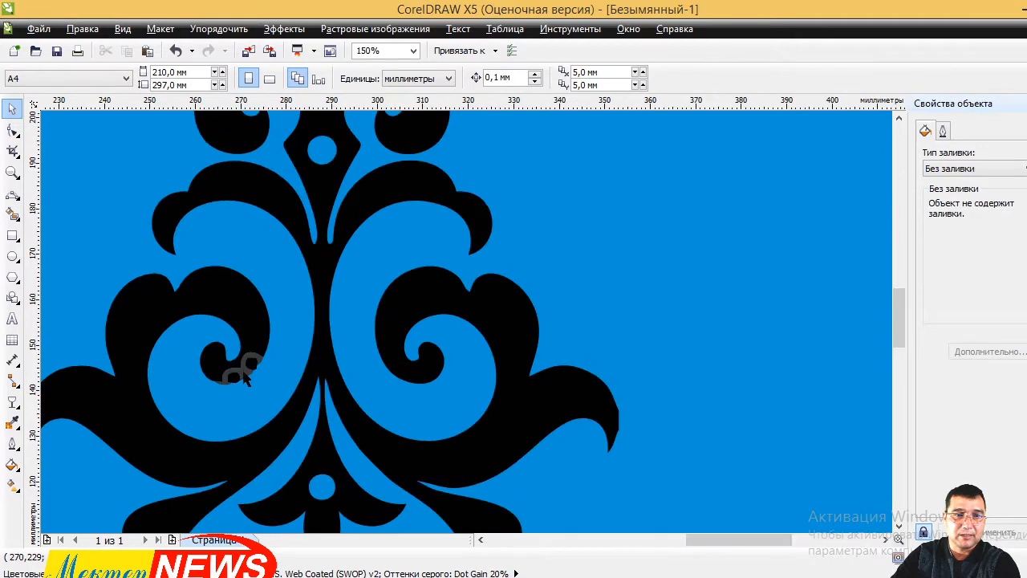
left_click(12, 423)
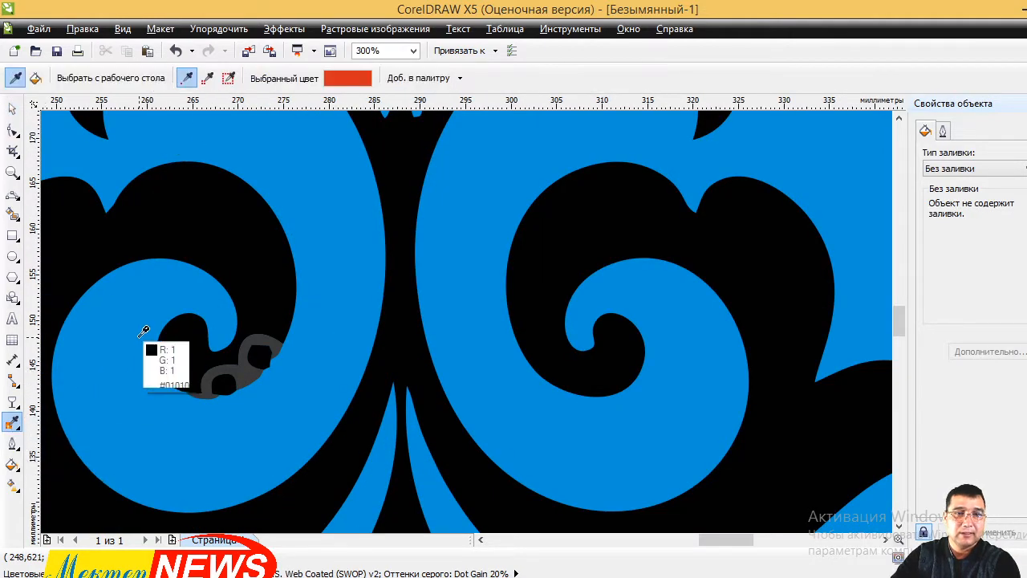
scroll(143, 330, "down", 3)
scroll(143, 330, "down", 1)
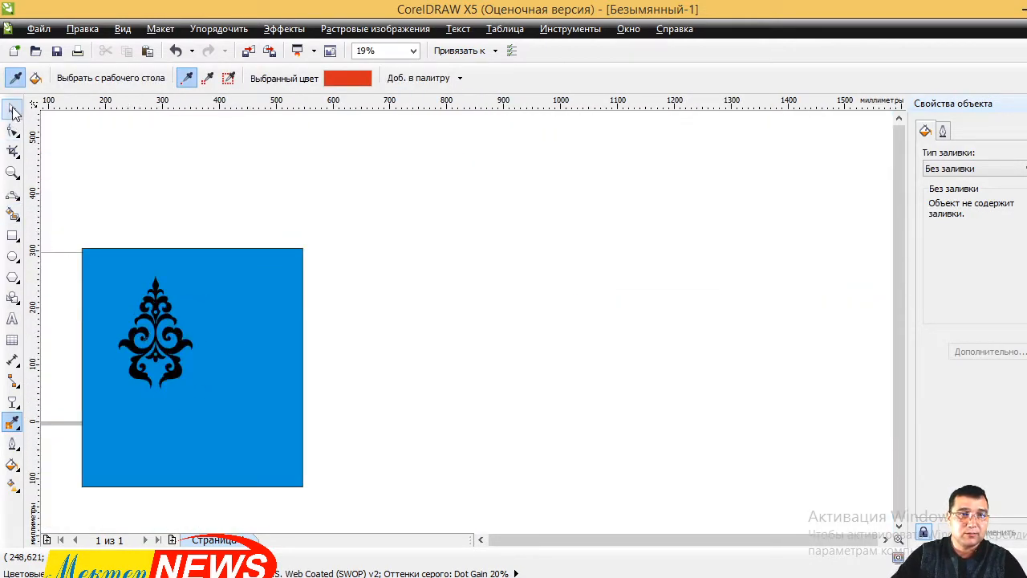
- Weld all the ornament pieces into one curve and fill it with white
left_click(12, 108)
left_click_drag(96, 175, 214, 421)
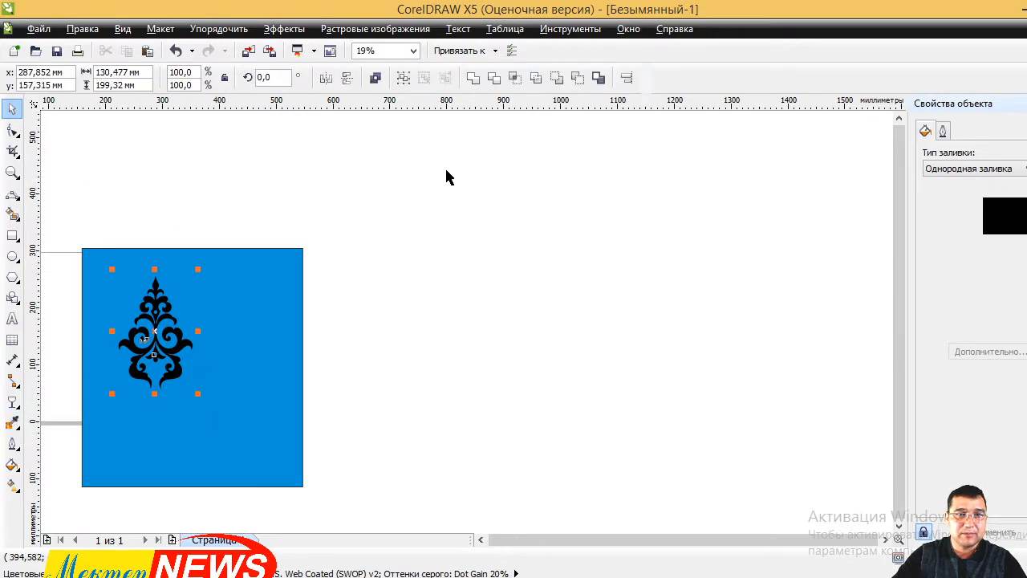
left_click(470, 77)
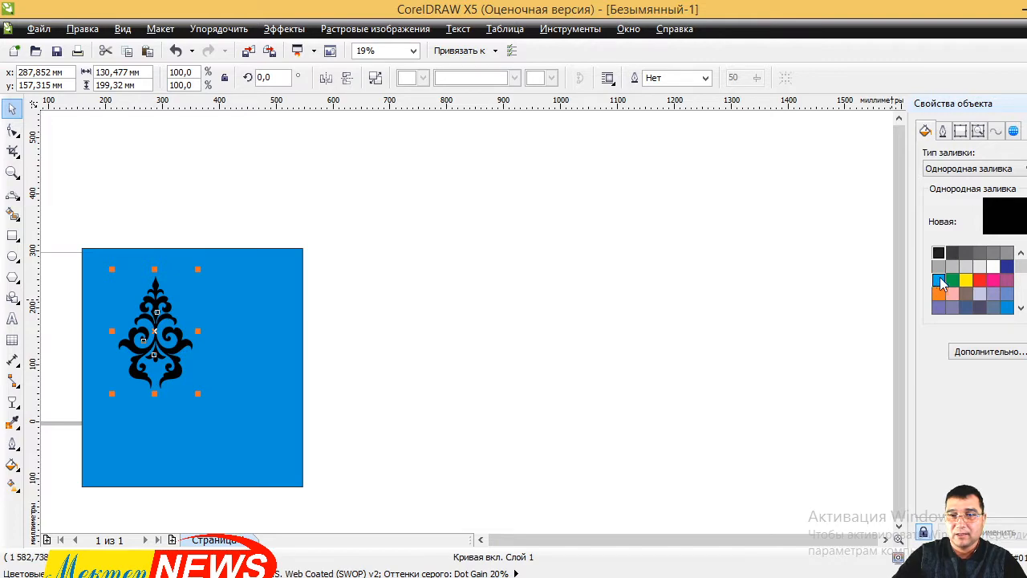
left_click(967, 281)
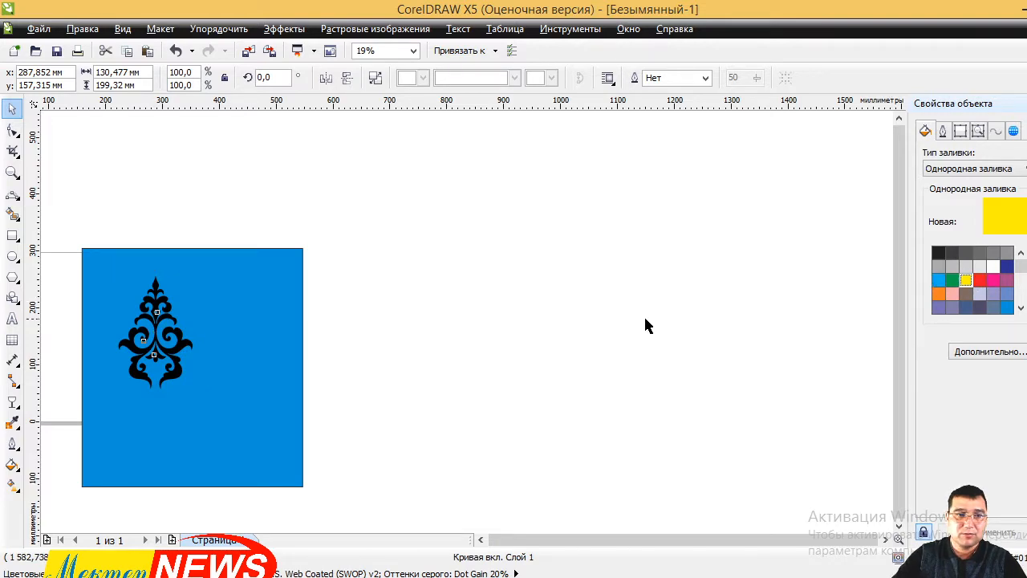
left_click(996, 267)
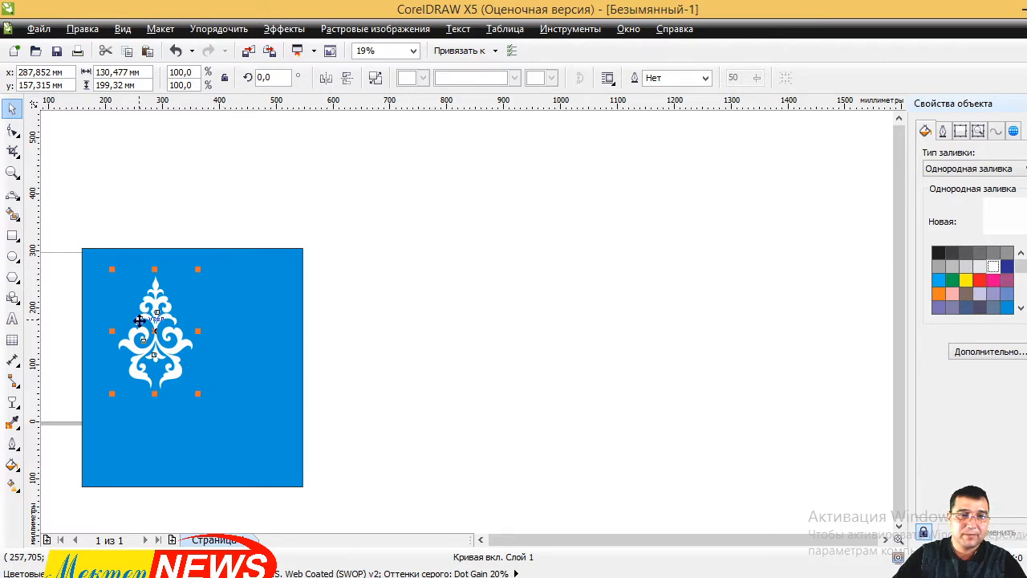
- Examine the white ornament's contours up close against the blue rectangle, comparing the scrolls in both halves
left_click(137, 339)
scroll(135, 333, "up", 3)
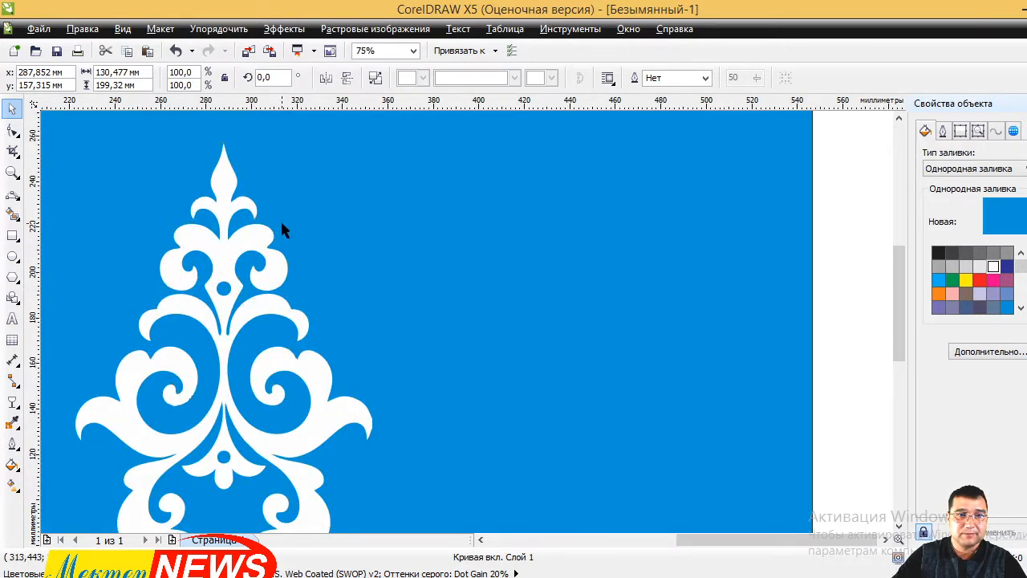
left_click(331, 223)
scroll(324, 218, "down", 1)
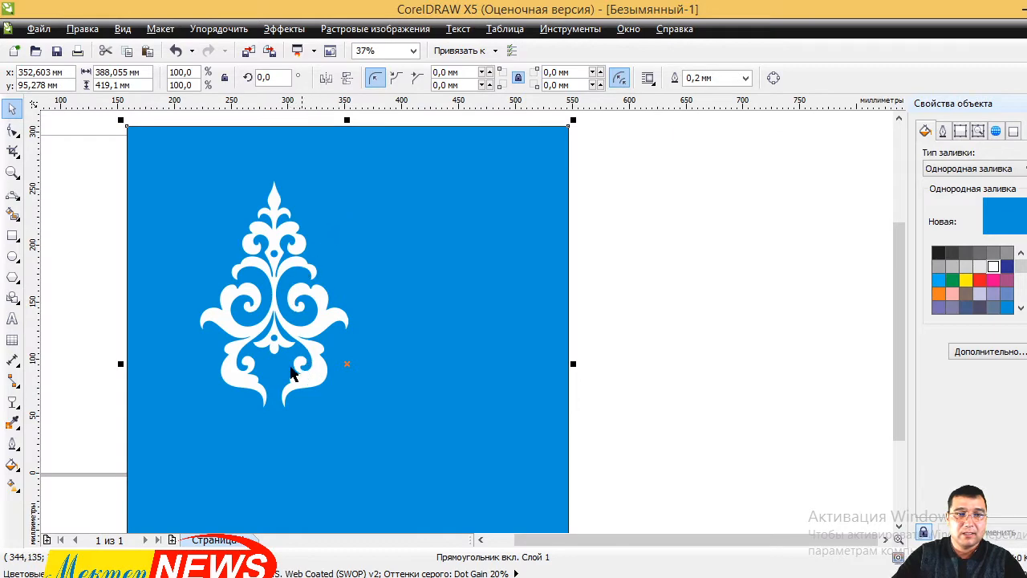
scroll(251, 344, "up", 2)
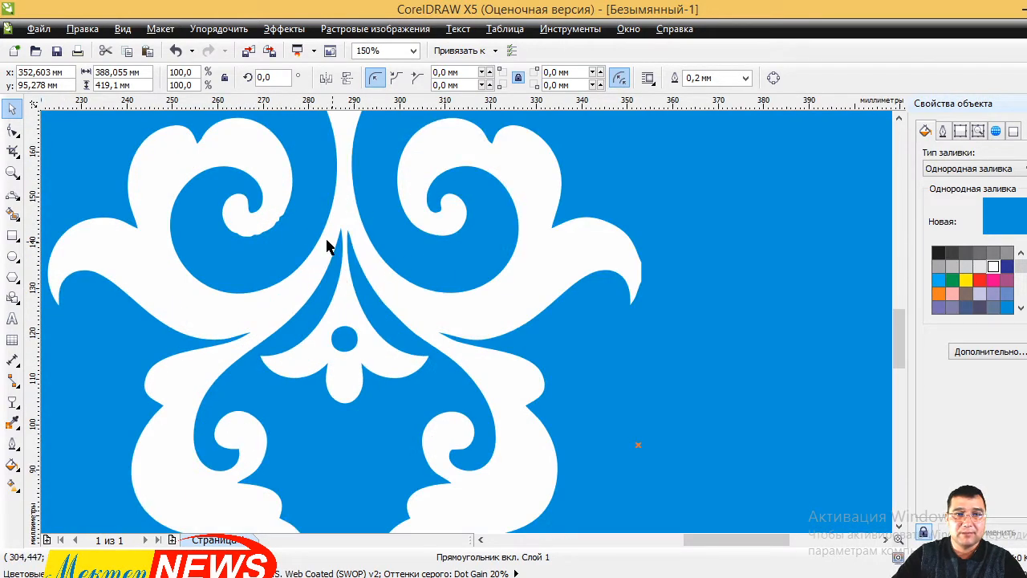
scroll(278, 229, "up", 1)
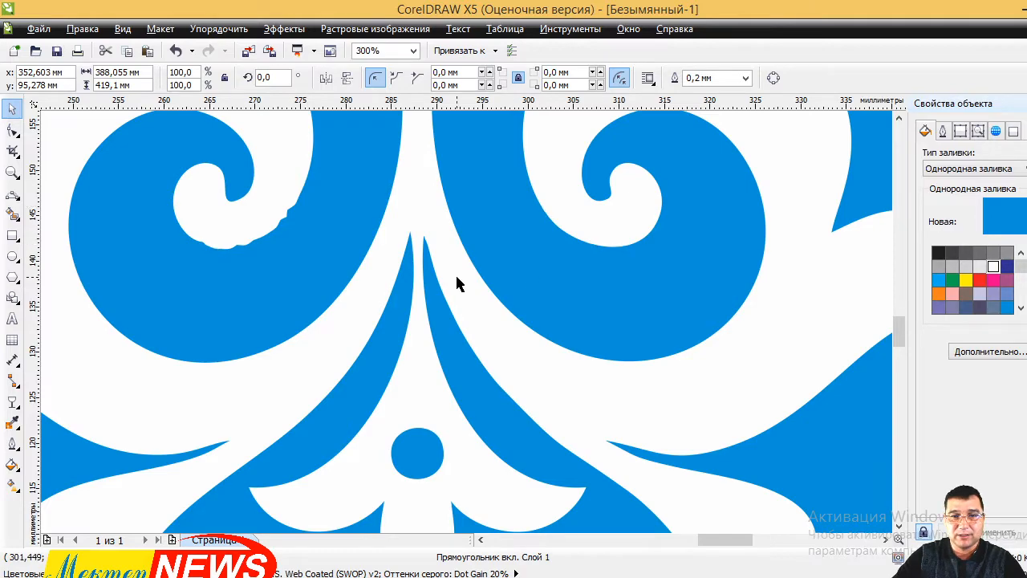
scroll(456, 282, "down", 3)
- Crop the white ornament along its vertical central axis with a frame about 114 × 253 mm, keeping only its right half
left_click(460, 211)
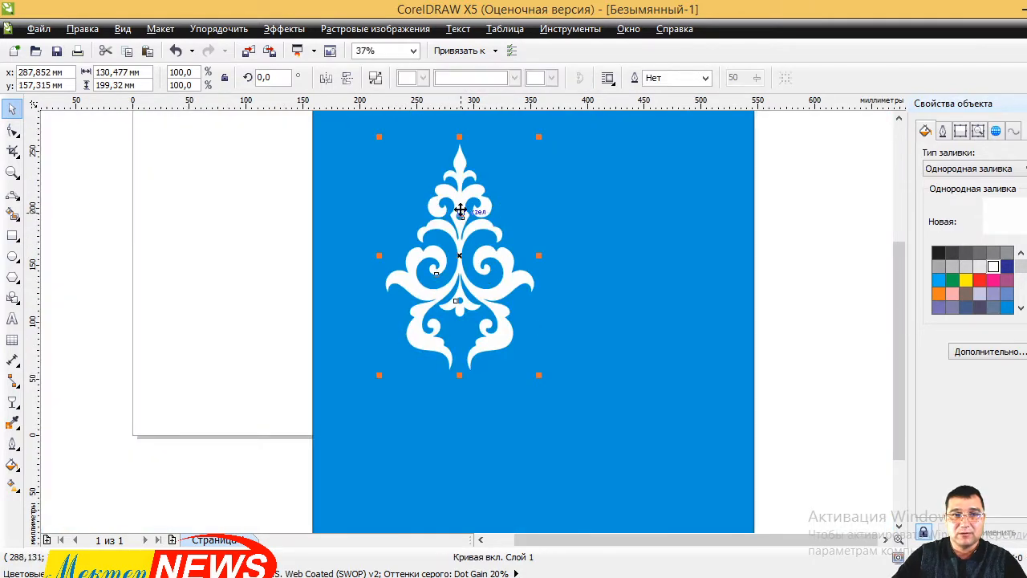
left_click(459, 210)
left_click(276, 199)
left_click(459, 209)
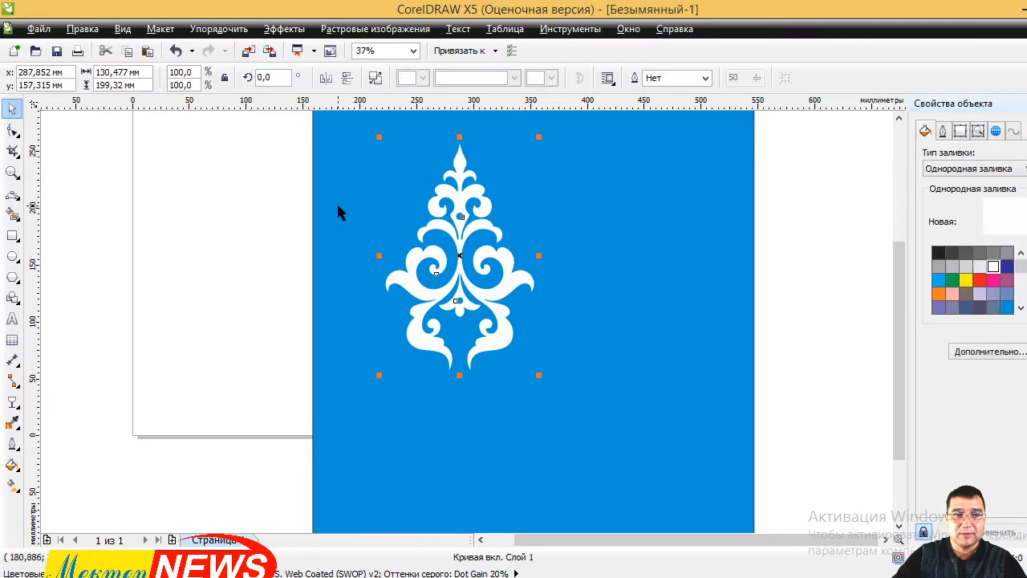
left_click(12, 152)
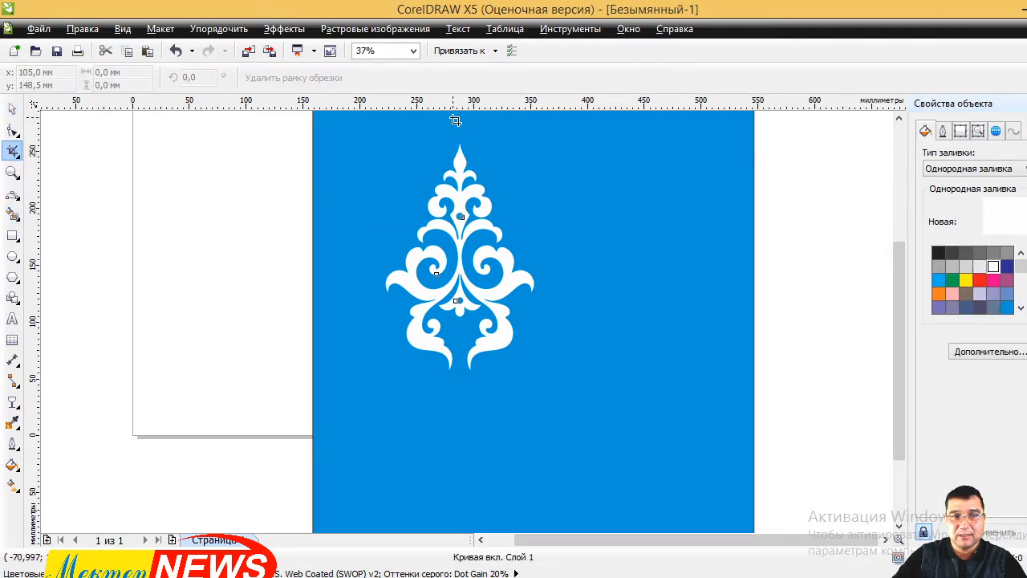
left_click_drag(455, 120, 583, 405)
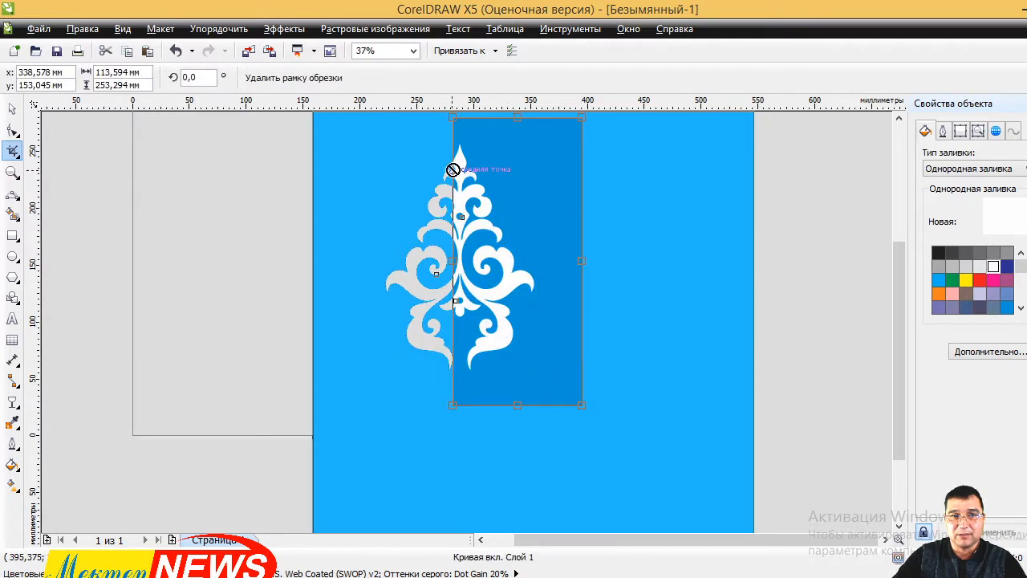
scroll(453, 170, "up", 2)
left_click_drag(505, 226, 512, 221)
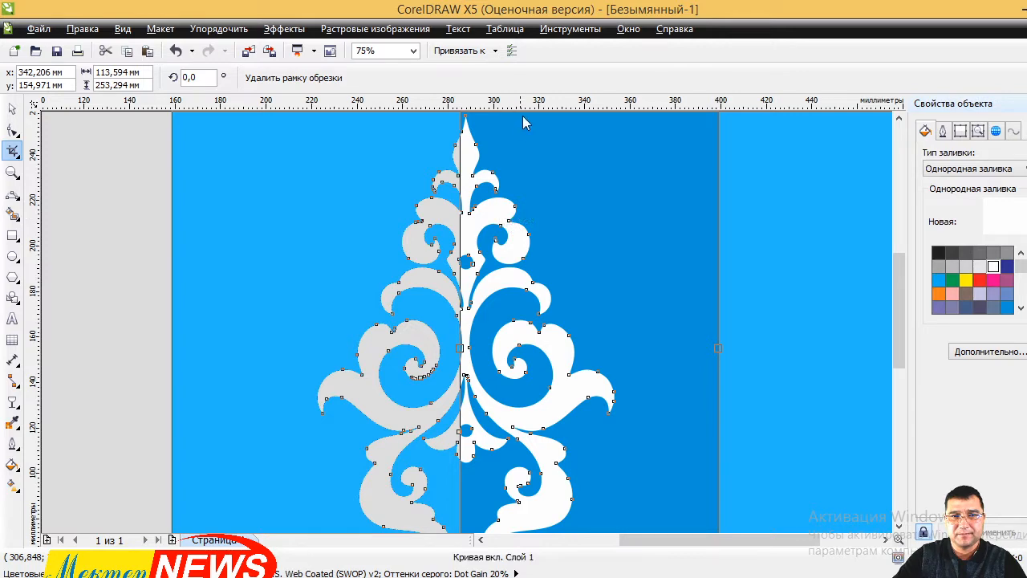
mouse_move(508, 139)
left_mouse_down()
mouse_move(528, 143)
mouse_move(509, 143)
left_mouse_up()
scroll(545, 233, "down", 2)
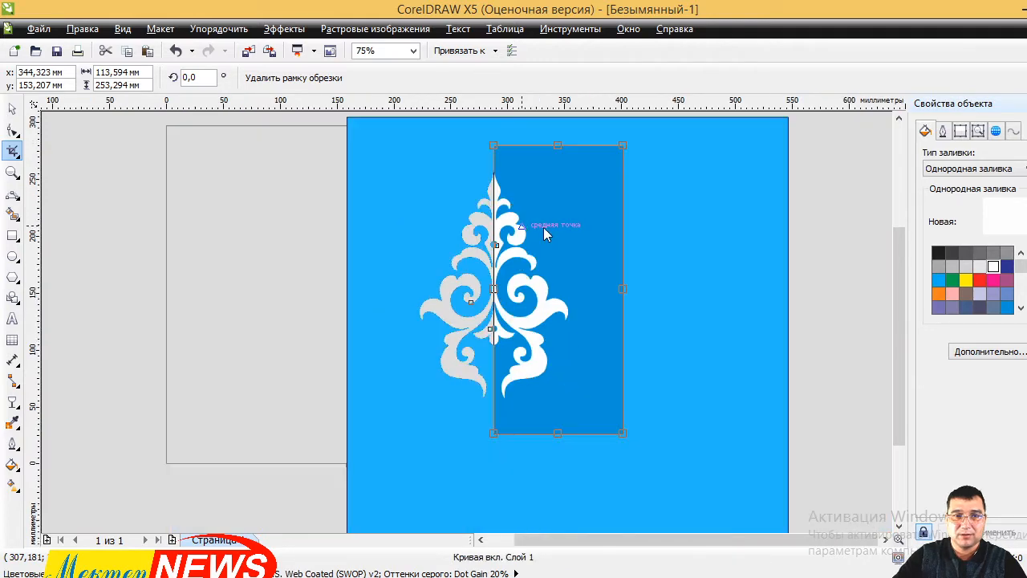
double_click(551, 233)
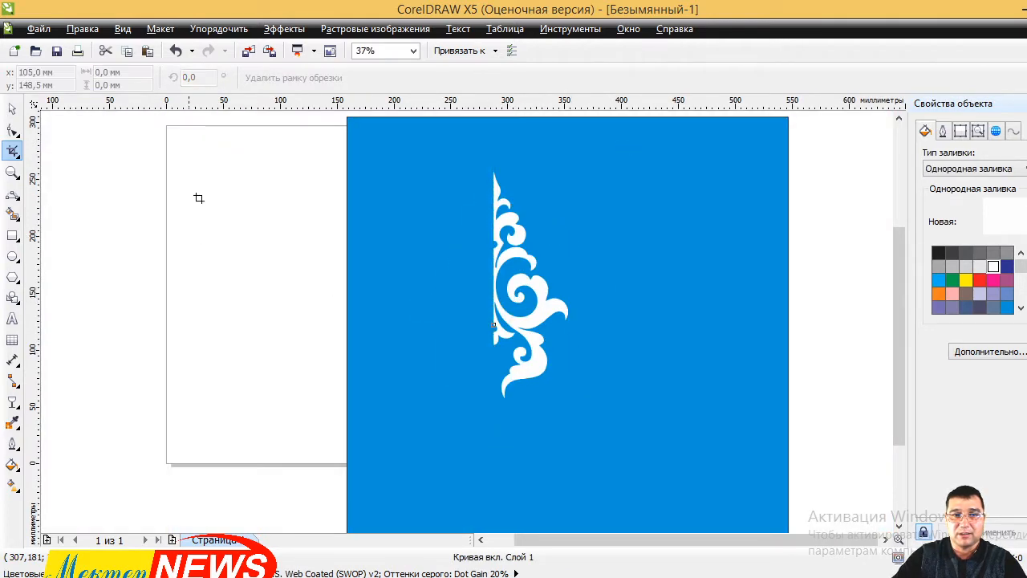
- Duplicate the half ornament in place, mirror the copy horizontally and align it against the straight edge as the missing left half
left_click(12, 109)
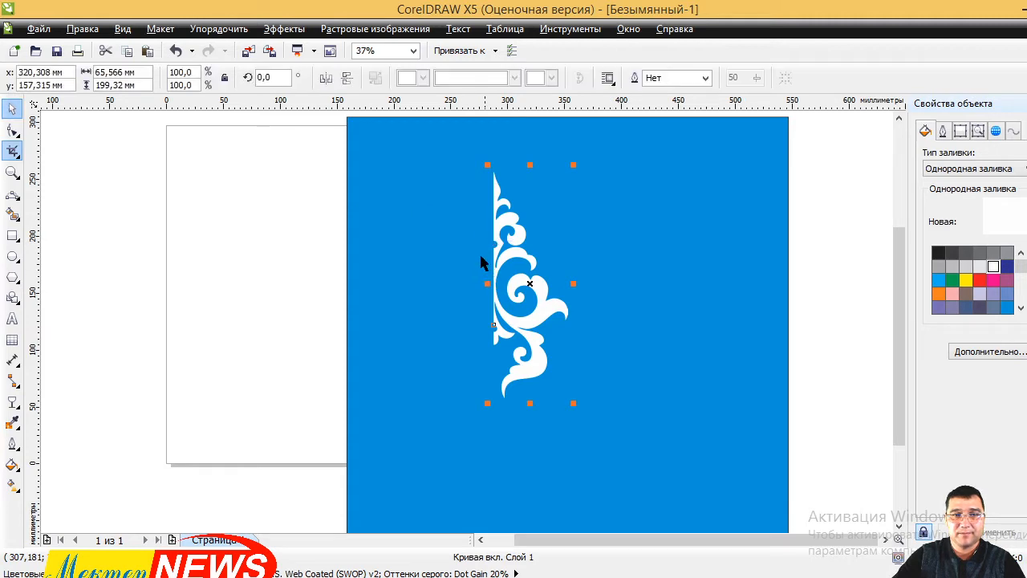
left_click(128, 50)
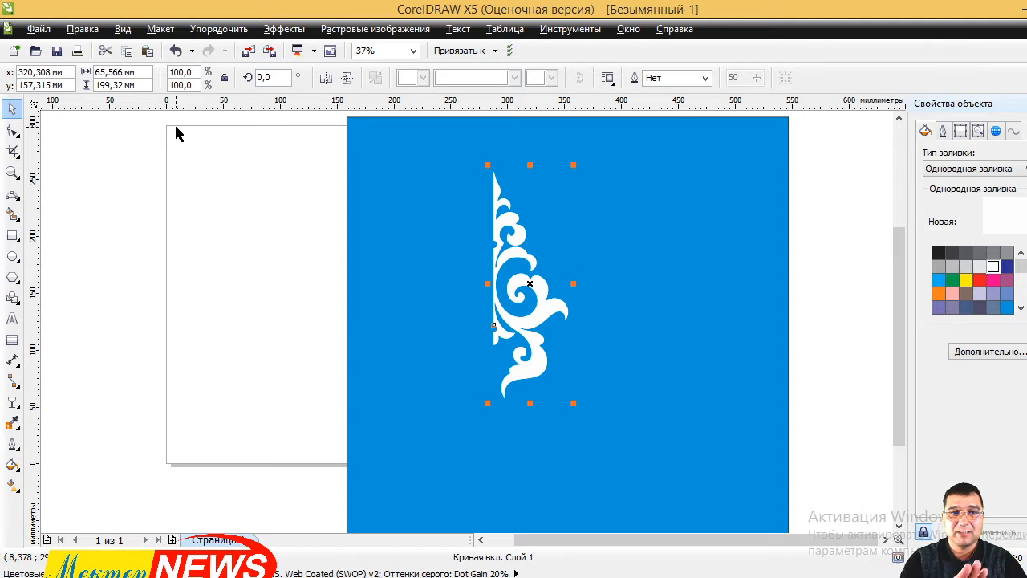
left_click(326, 77)
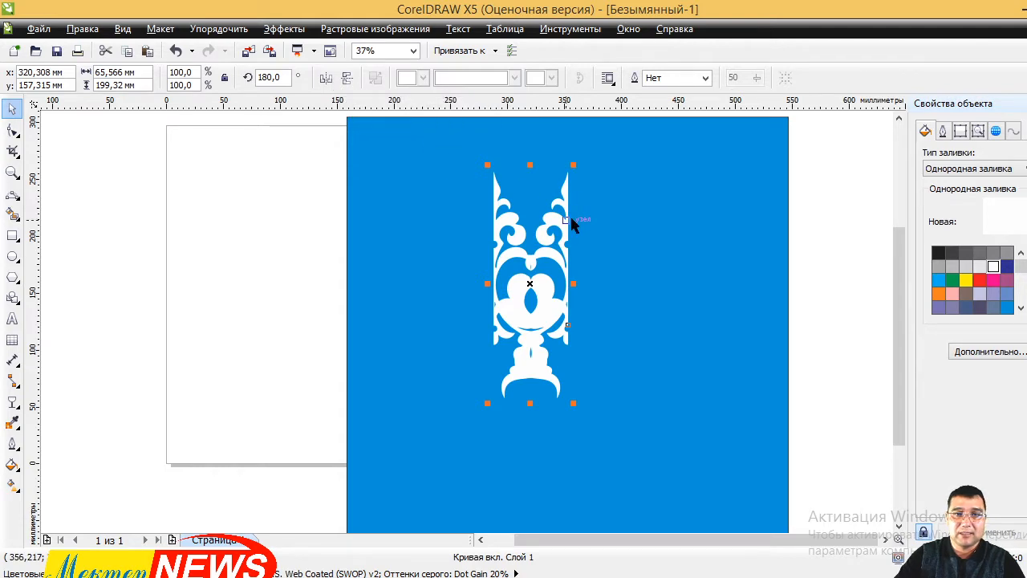
left_click_drag(567, 222, 483, 226)
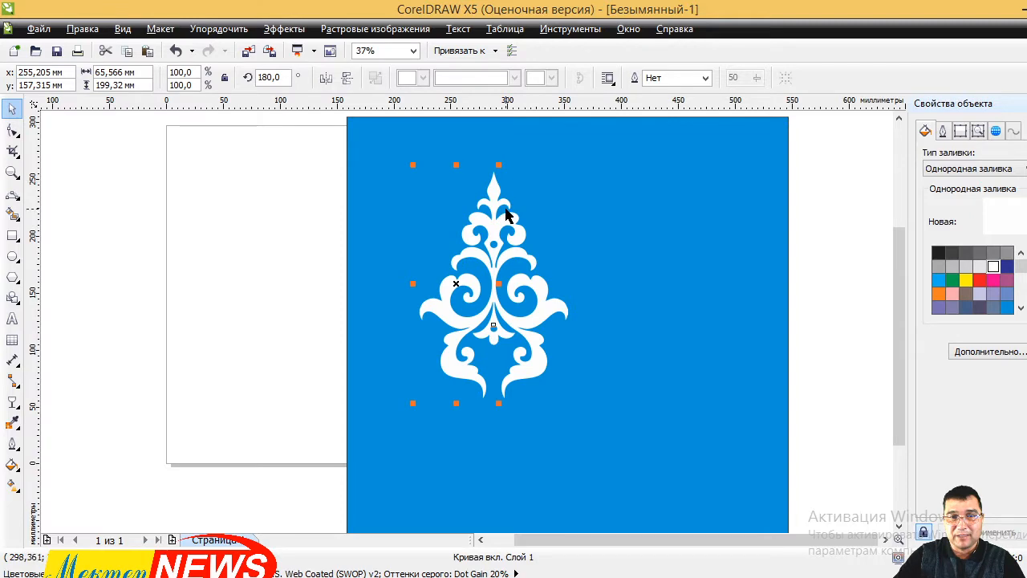
- Weld the two mirrored ornament halves into one curve
scroll(505, 215, "up", 1)
left_click(520, 249, "shift")
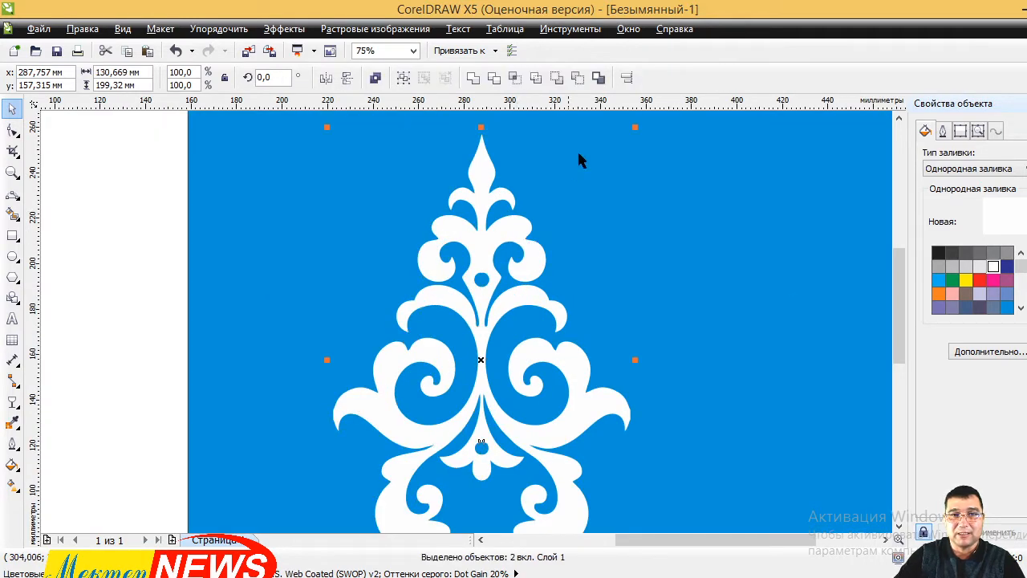
left_click(472, 77)
- Scale the welded ornament down proportionally to a little over half its size and check its shape against the blue rectangle
scroll(543, 160, "down", 2)
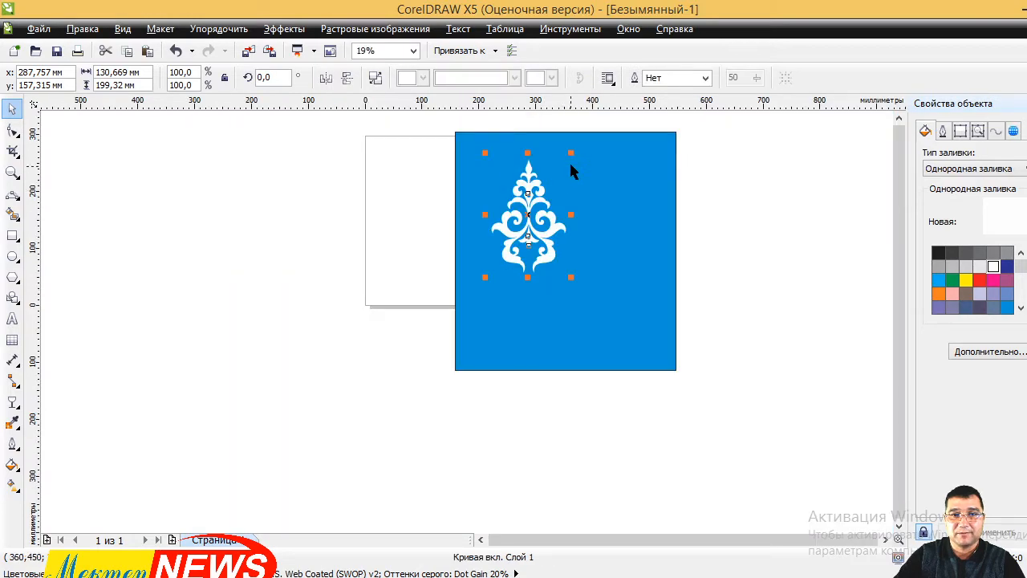
left_click_drag(571, 153, 454, 193)
scroll(522, 217, "up", 2)
scroll(454, 192, "down", 2)
left_click(665, 216)
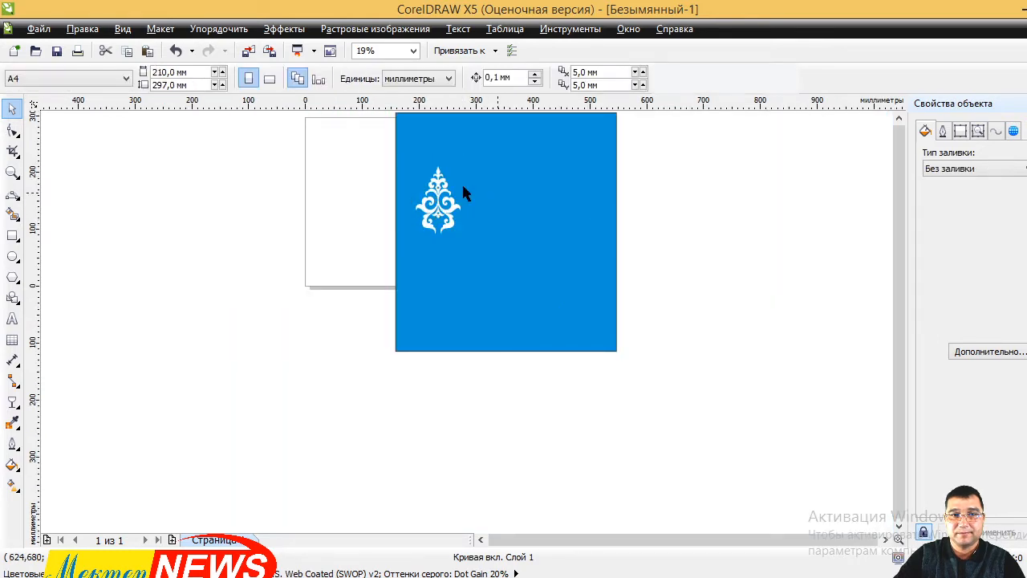
scroll(456, 186, "up", 1)
scroll(455, 191, "up", 2)
left_click(429, 200)
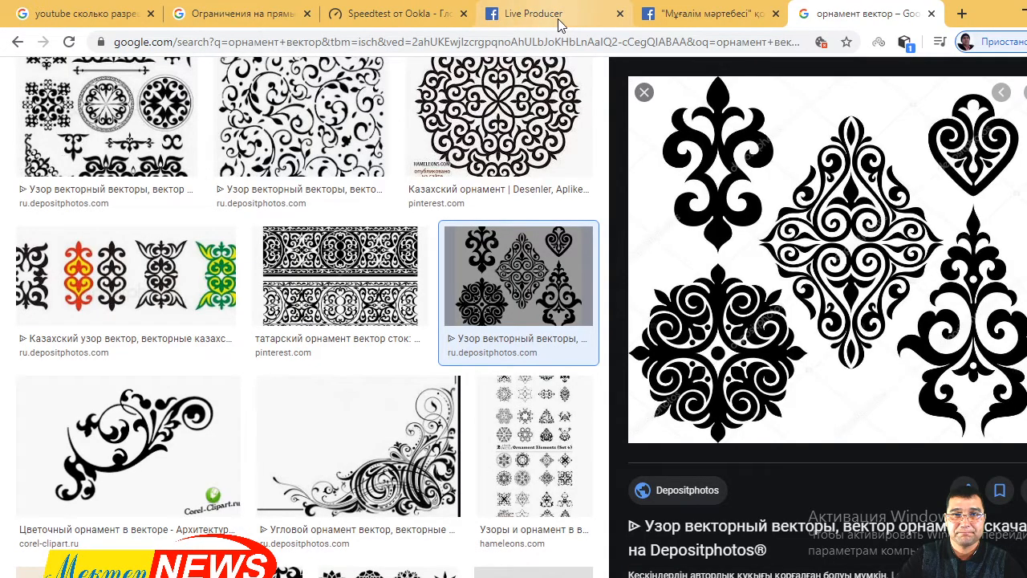
- Switch to the browser and check the live video post and its comments in the Facebook group
left_click(670, 18)
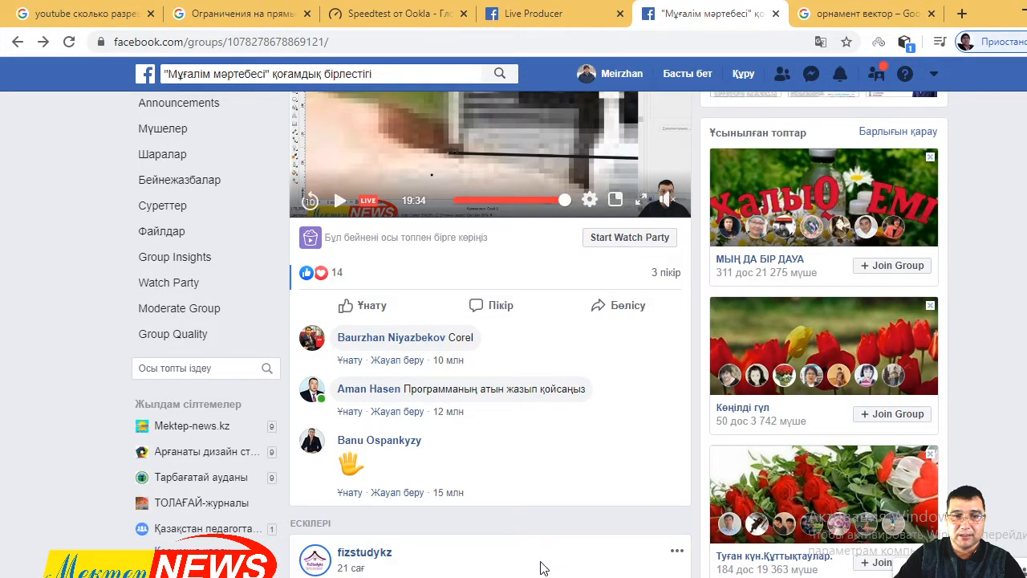
mouse_move(513, 577)
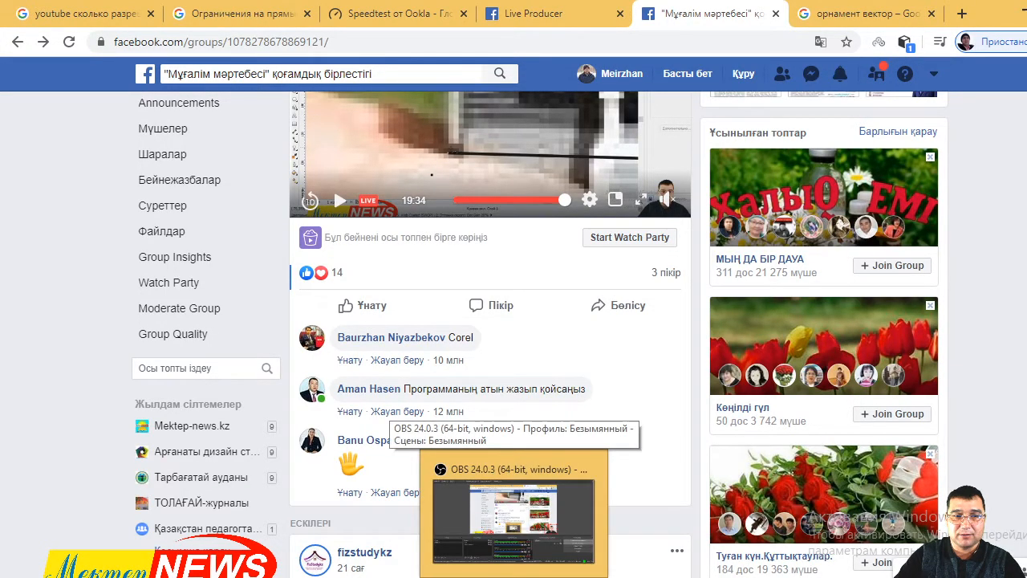
mouse_move(366, 577)
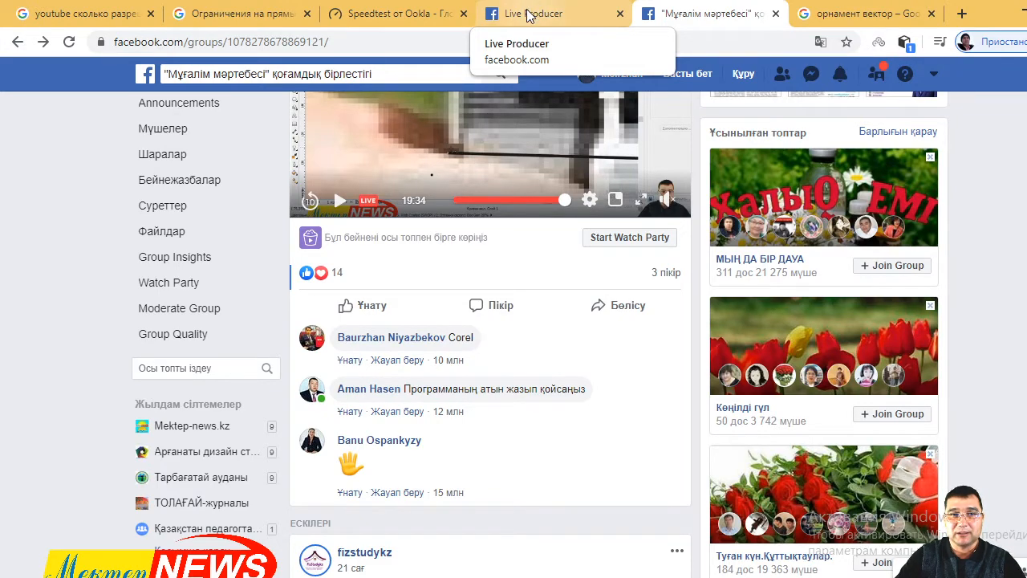
scroll(480, 71, "up", 4)
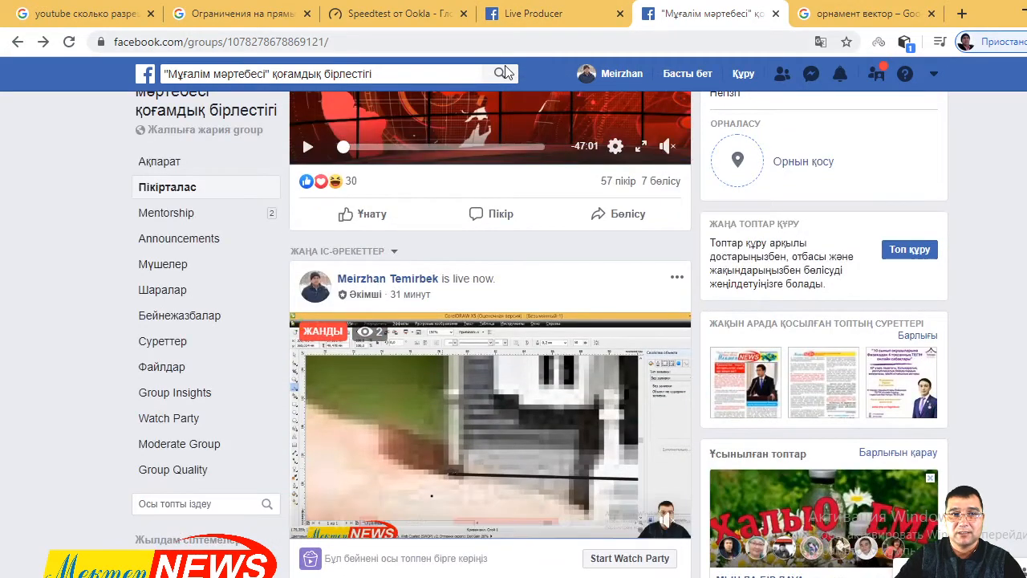
- Open Facebook Live Producer and end the live video
left_click(543, 17)
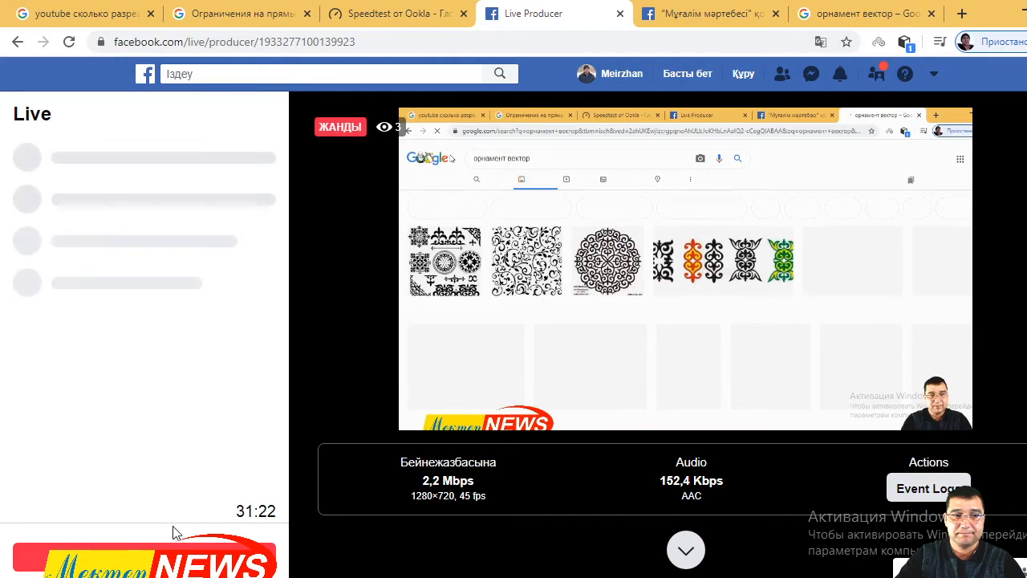
left_click(144, 557)
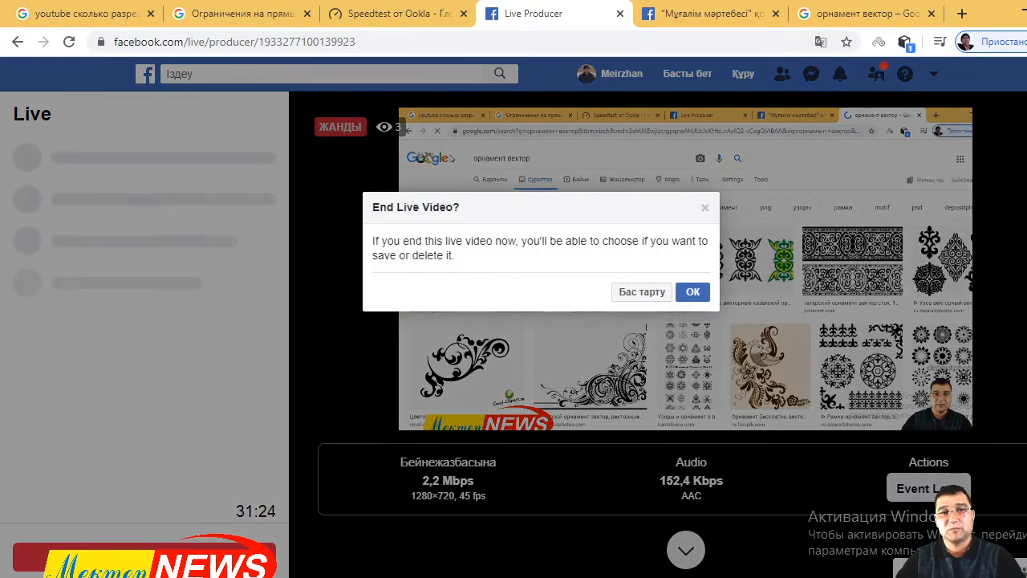
left_click(692, 292)
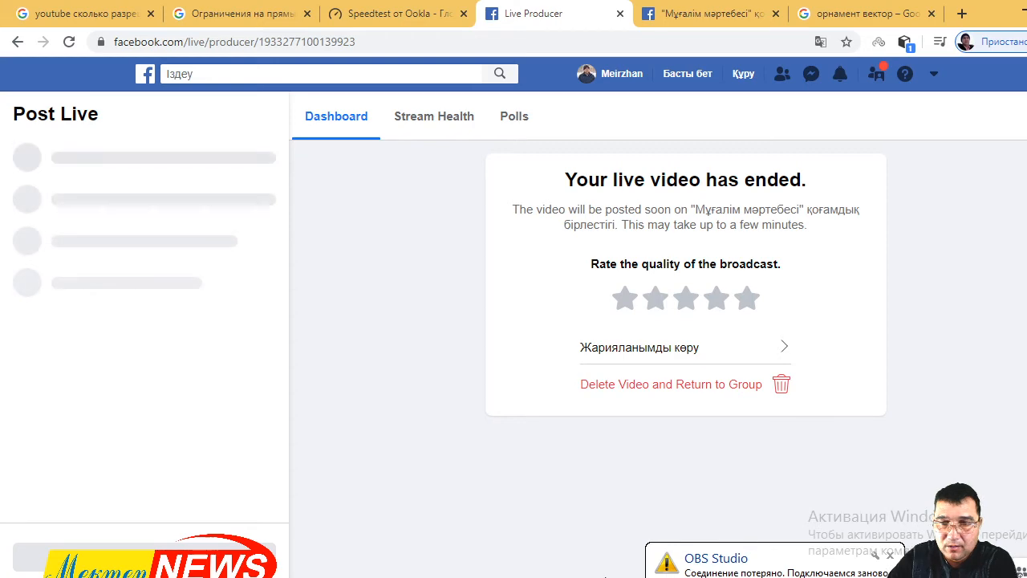
- Switch to OBS and stop the streaming
key("alt+Tab")
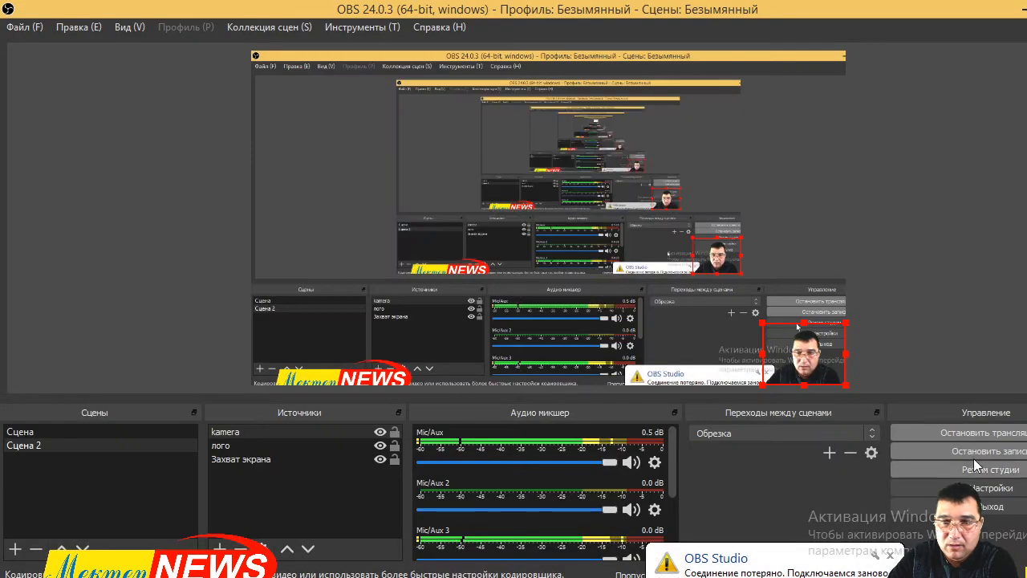
left_click(954, 437)
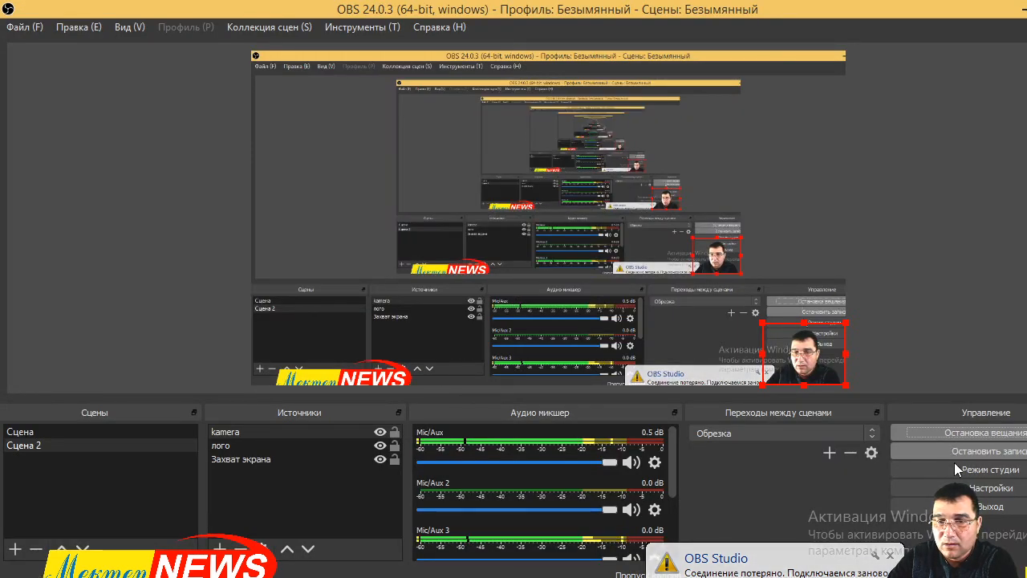